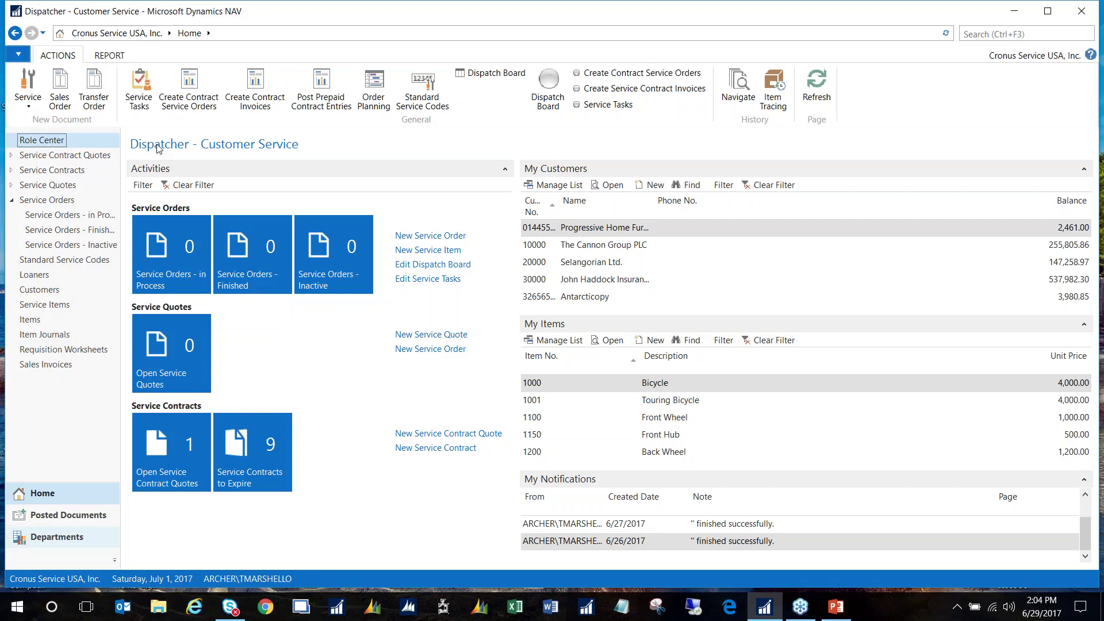
- Open the sales invoice for New Concepts Furniture from the sales invoices list
click(63, 373)
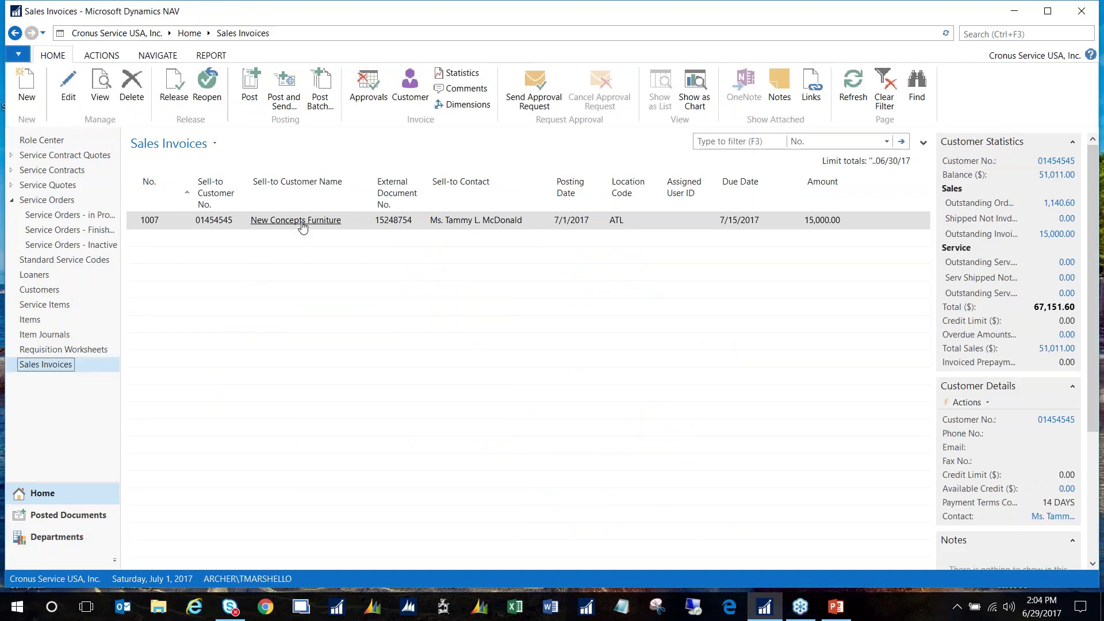
click(172, 225)
double_click(172, 224)
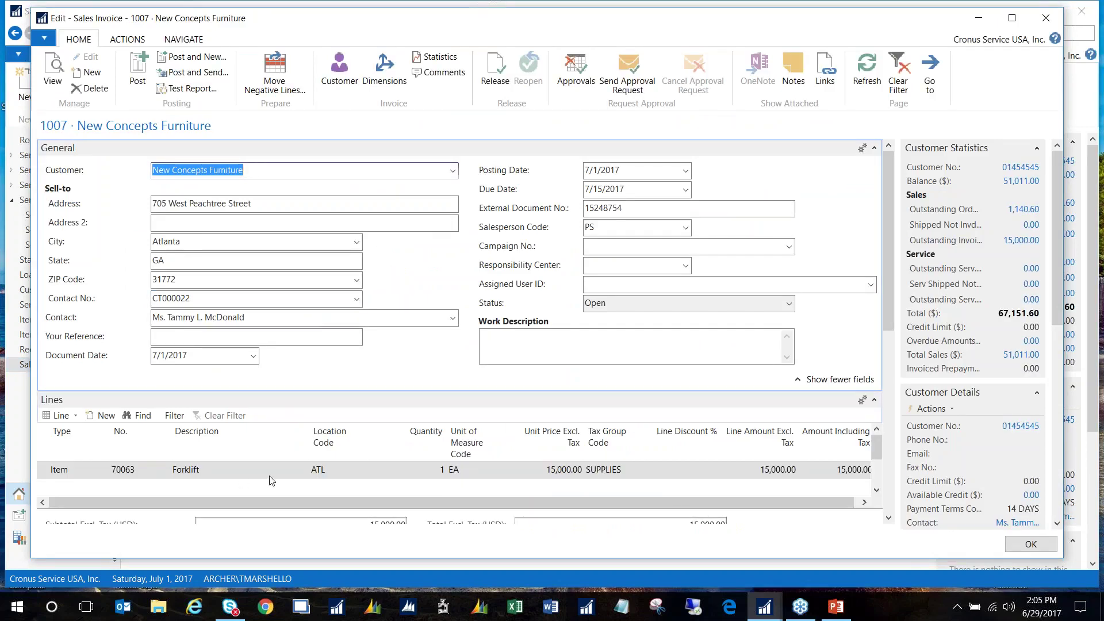
- Check the serial number assigned in the item tracking lines of the invoice's Forklift line
click(228, 470)
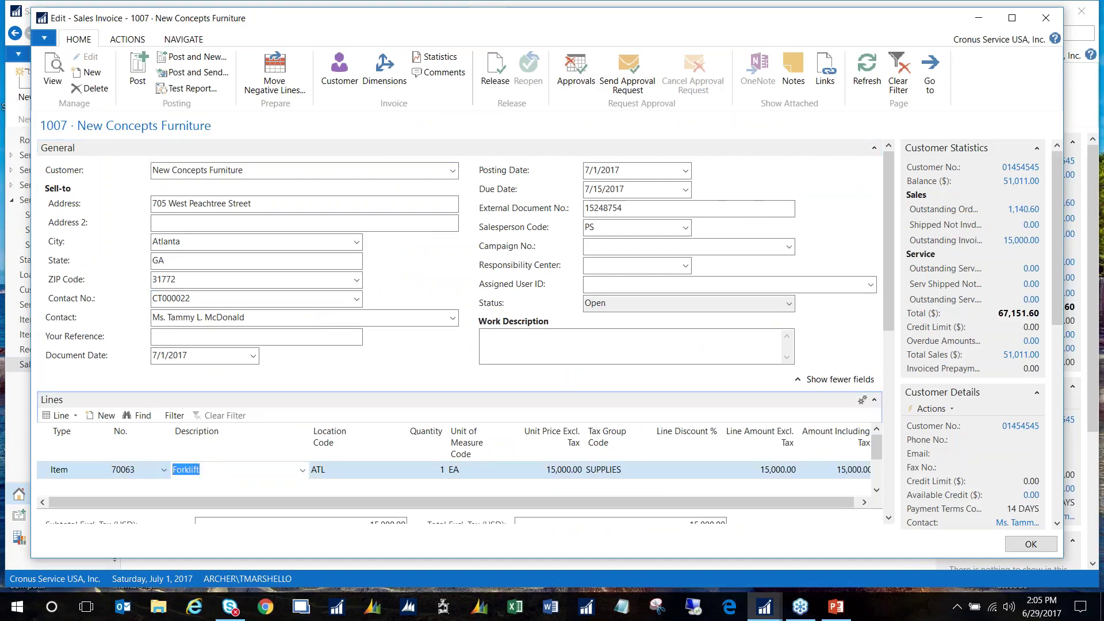
click(60, 415)
mouse_move(89, 457)
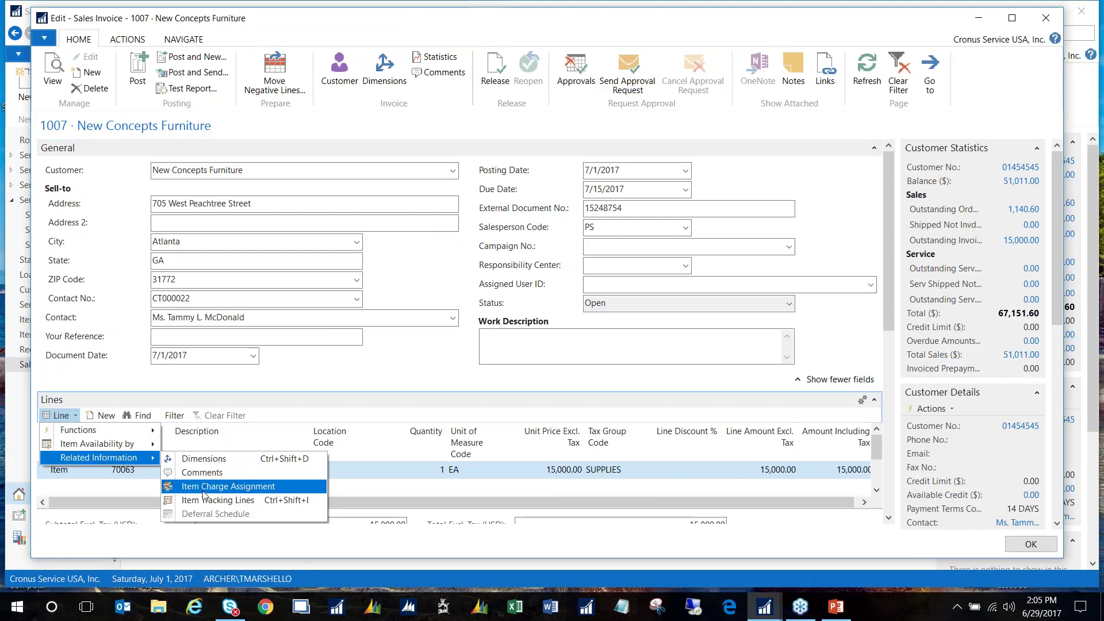
click(234, 503)
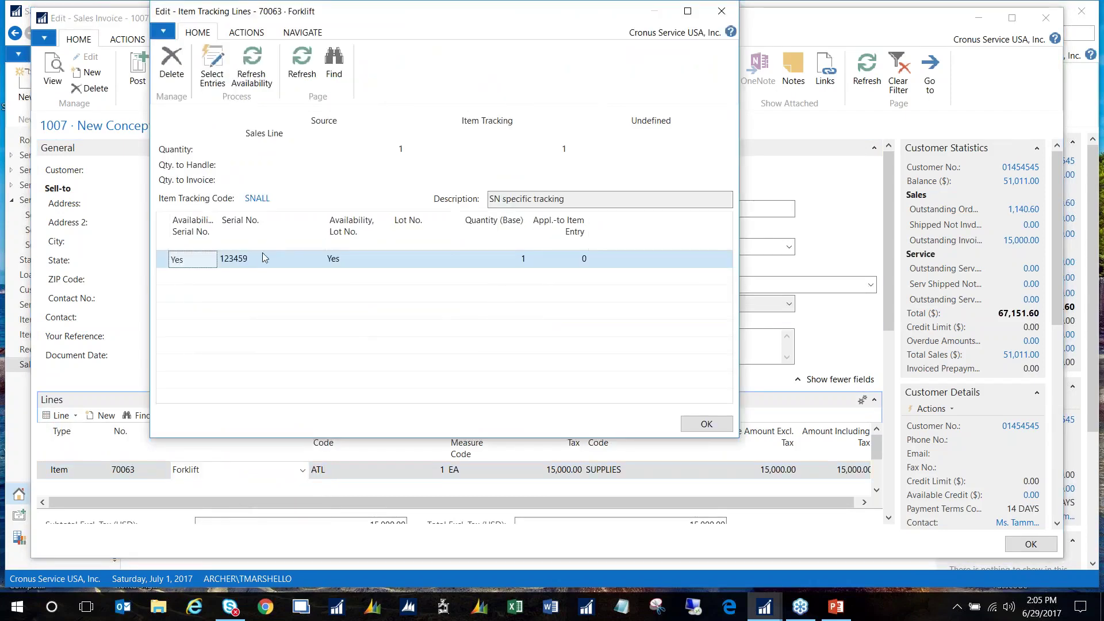
click(264, 260)
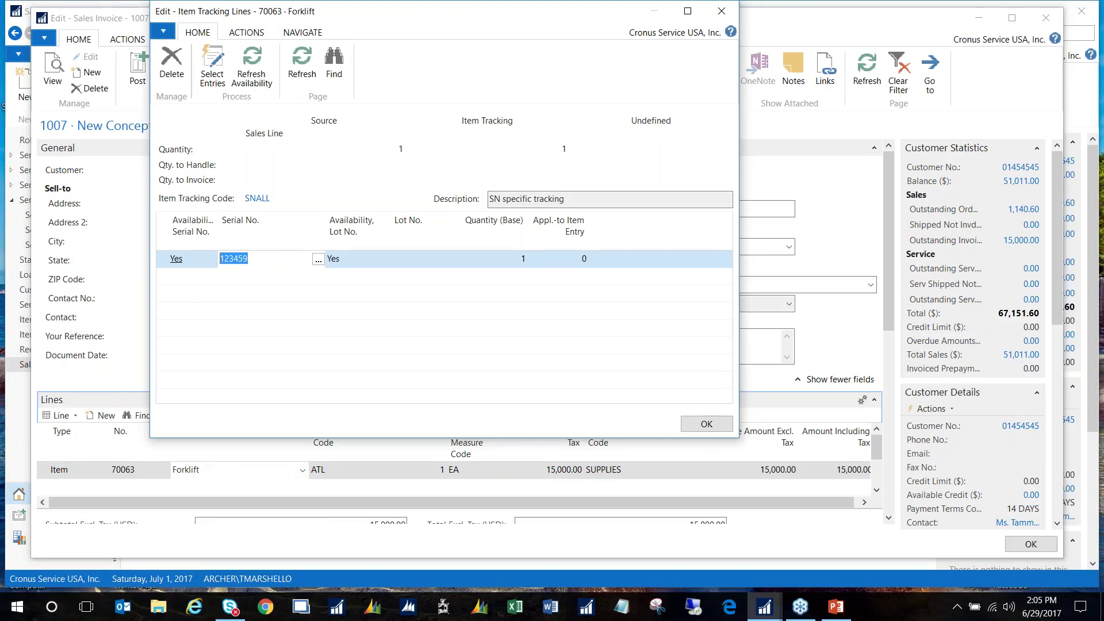
click(706, 423)
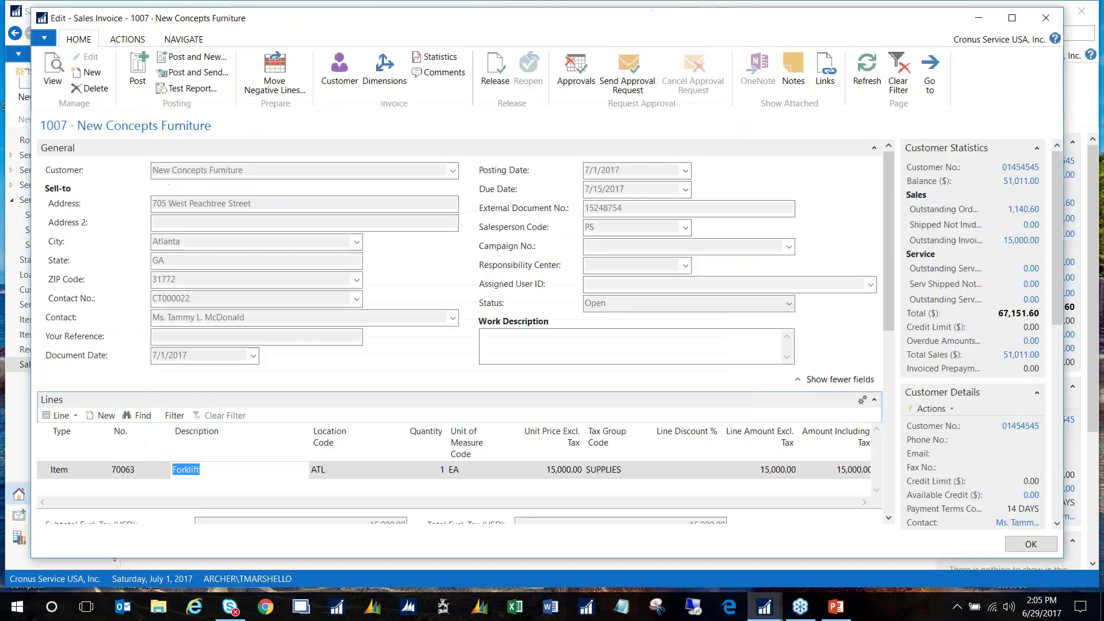
- Post the sales invoice and decline opening the posted invoice
click(137, 72)
click(538, 306)
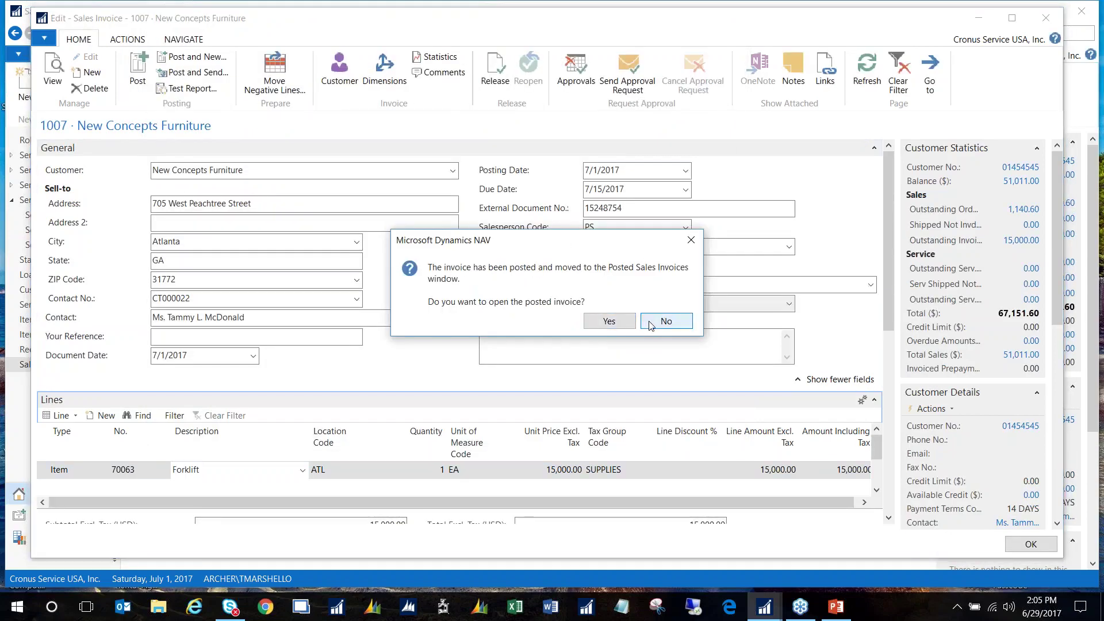
click(650, 326)
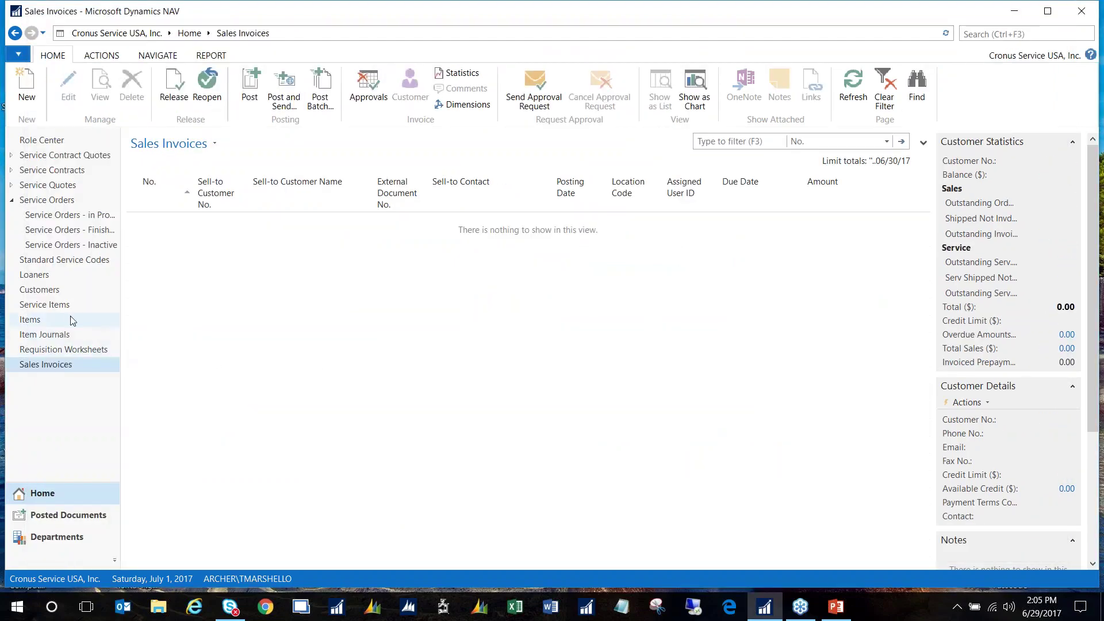
- Open the card of forklift service item 48 and review its description, item number and service item group code
click(60, 304)
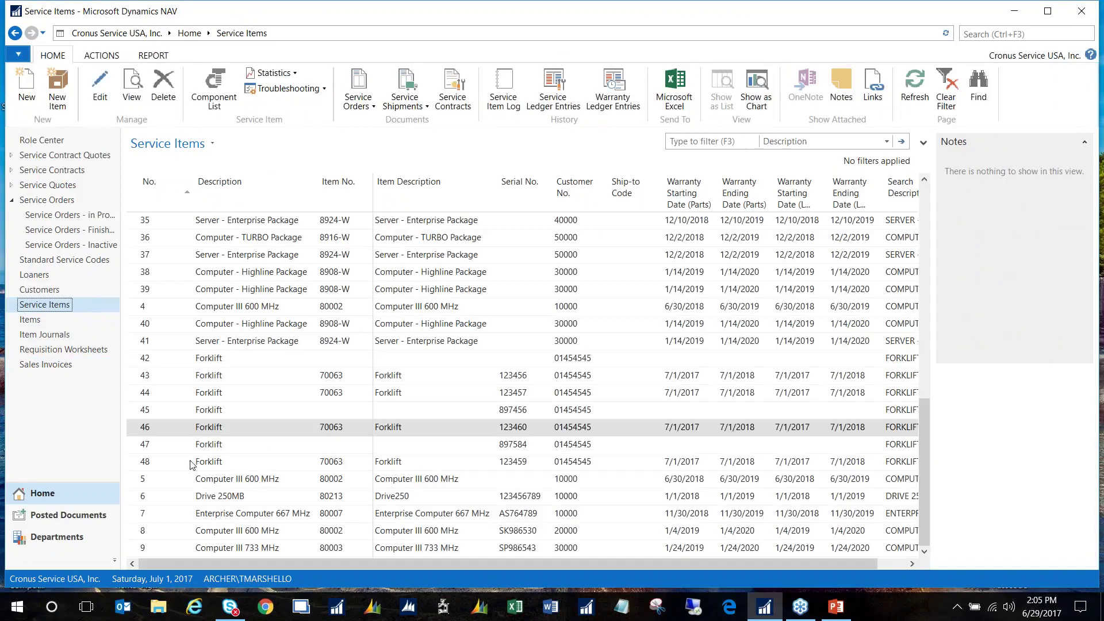
double_click(192, 465)
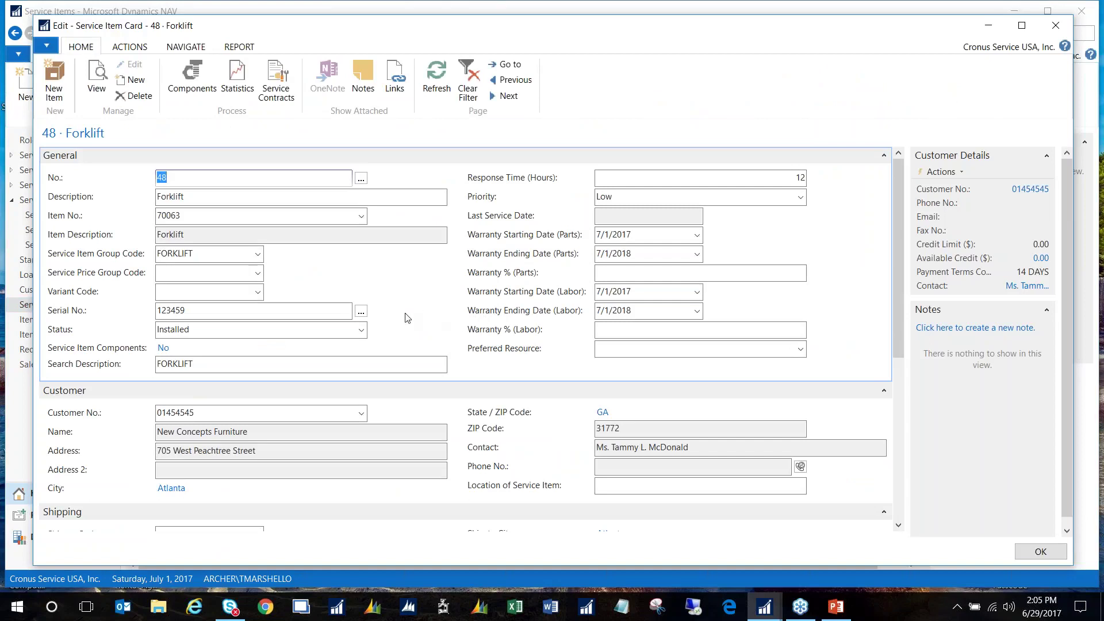
click(226, 196)
click(192, 214)
drag(191, 214, 147, 208)
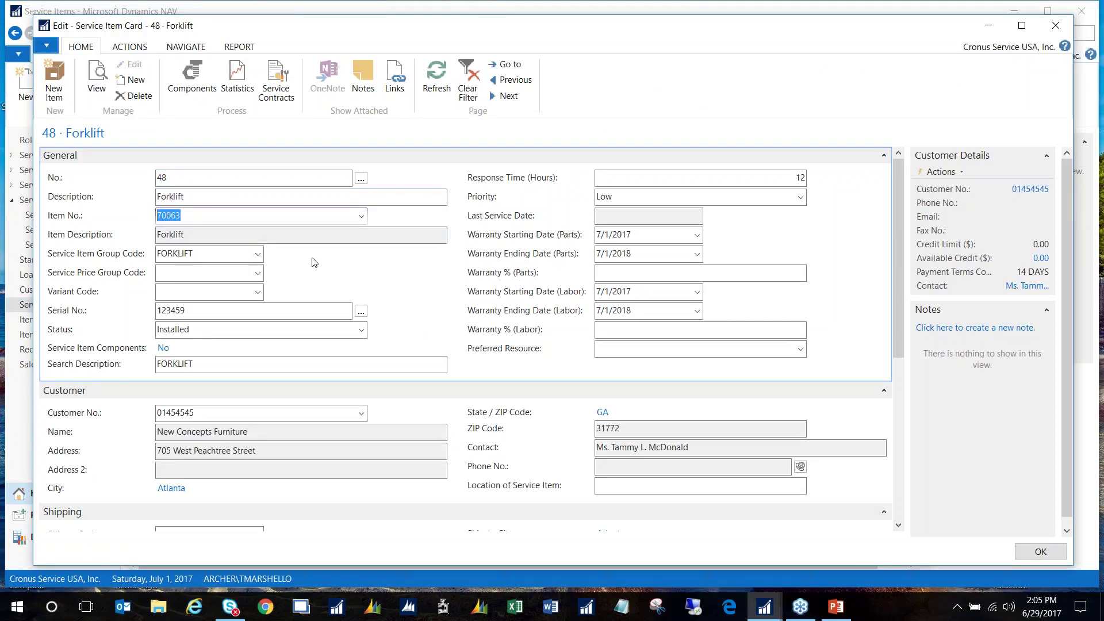
click(217, 254)
drag(217, 253, 148, 252)
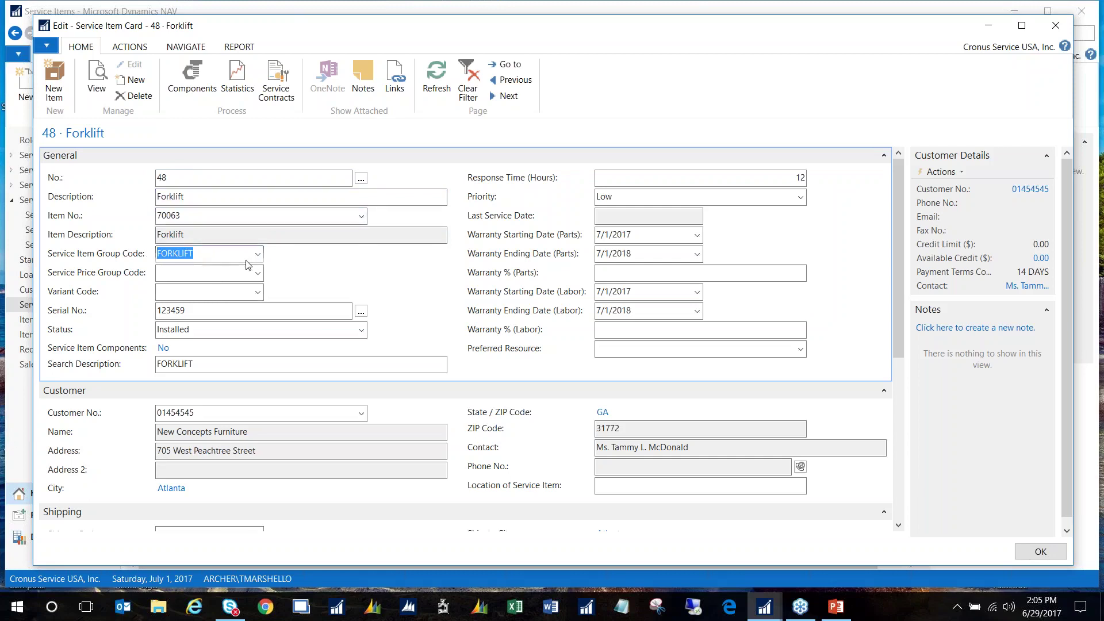
- Check the serial number, status and warranty fields on the forklift's service item card
click(195, 311)
drag(195, 311, 130, 317)
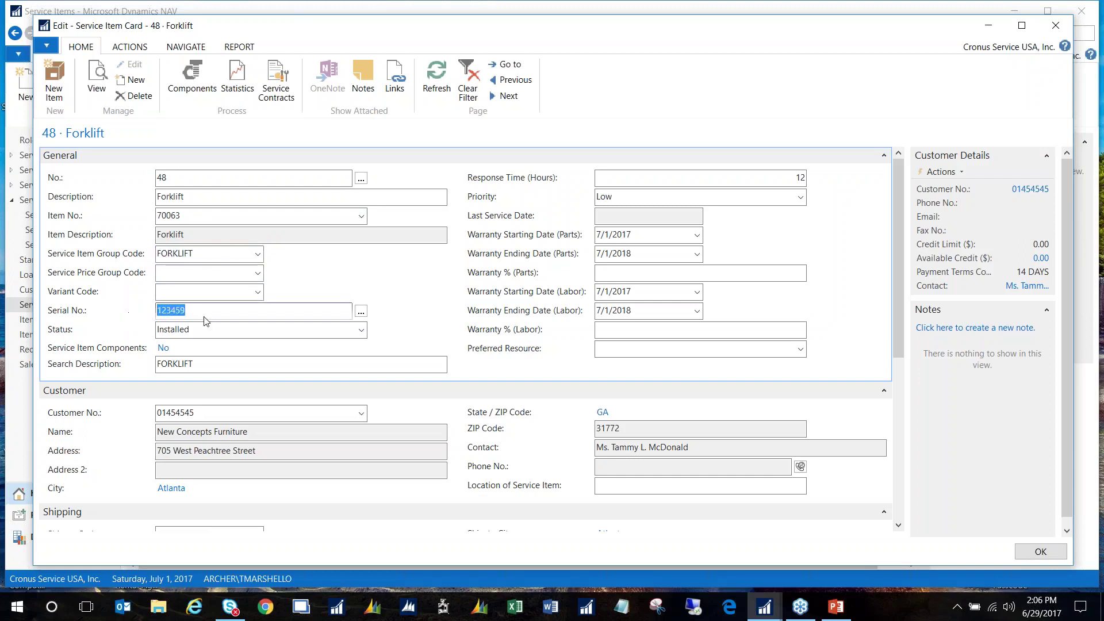
click(218, 329)
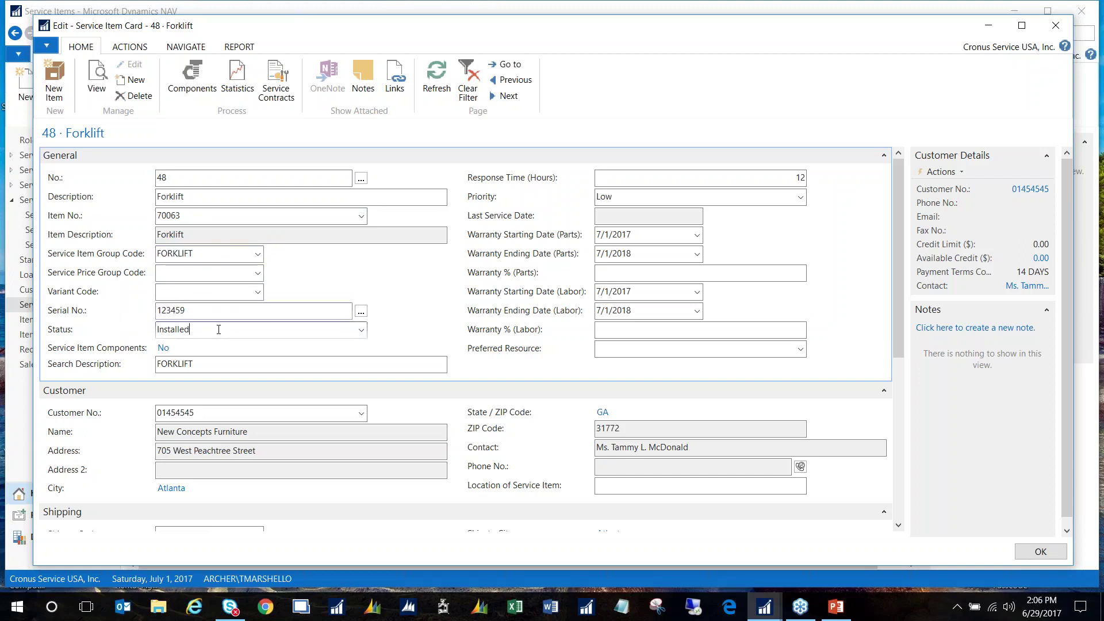
drag(196, 331, 144, 332)
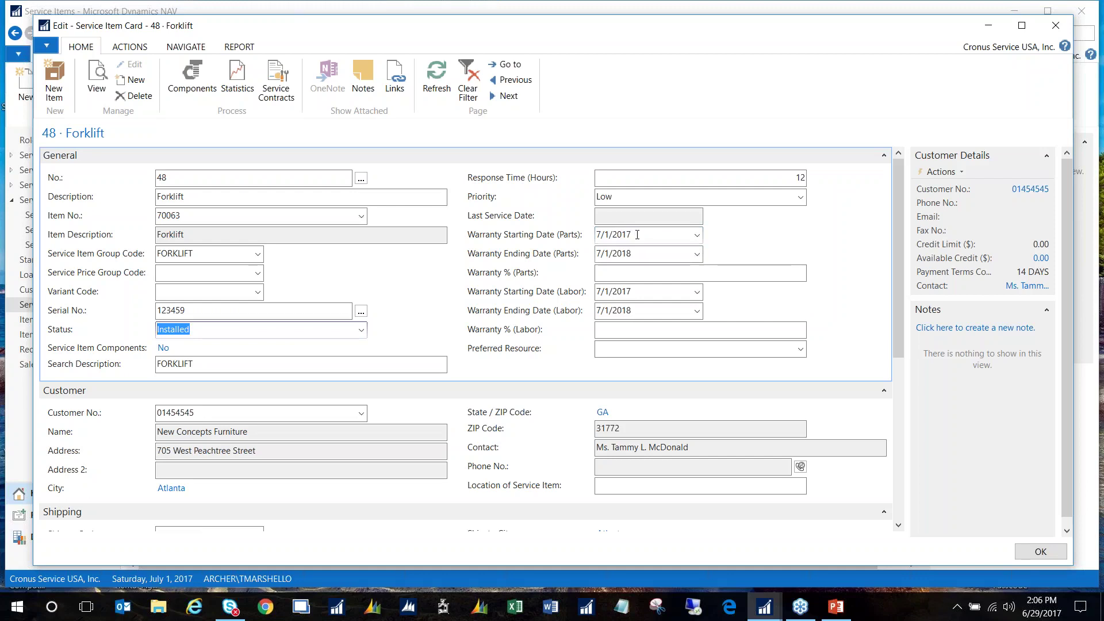
click(616, 273)
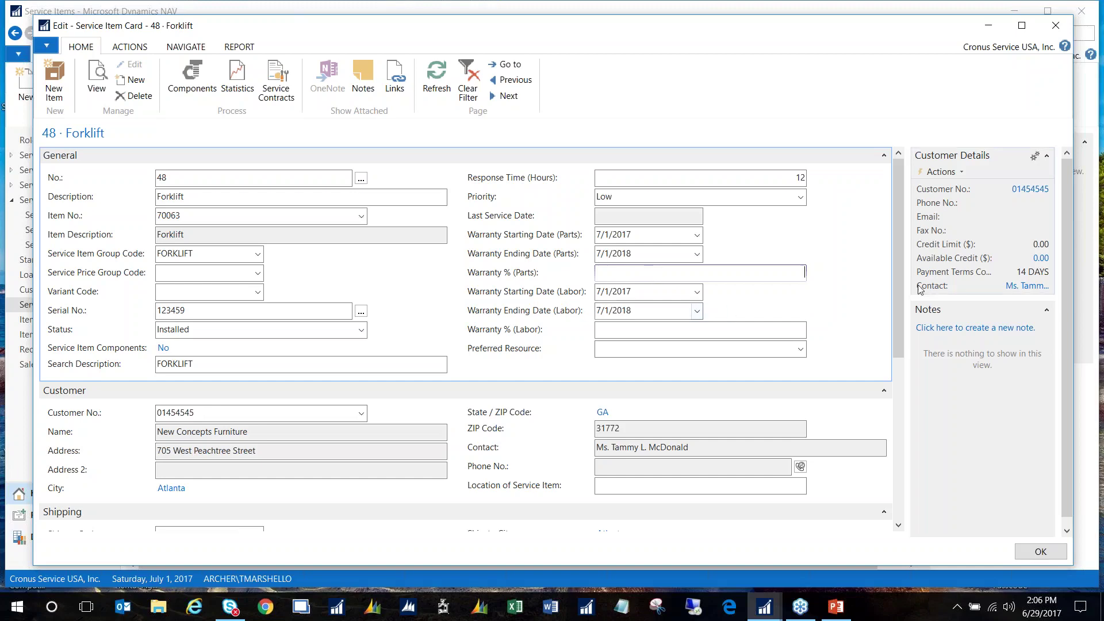
- Review the customer number and ship-to name in the service item's customer and shipping details
drag(898, 195, 904, 259)
scroll(99, 236, down, 3)
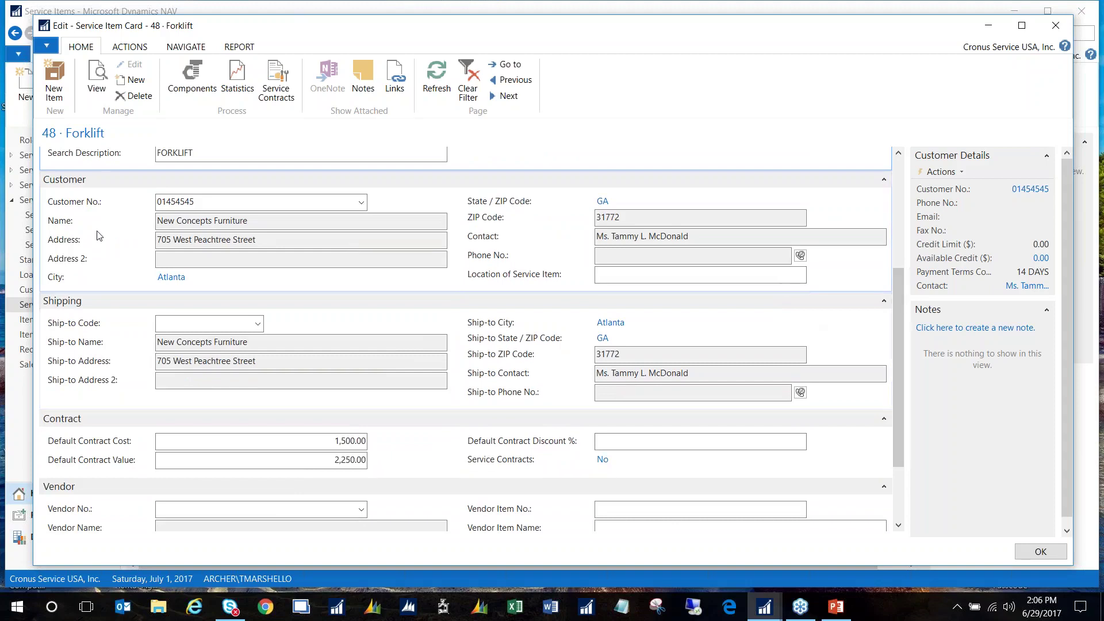
click(204, 202)
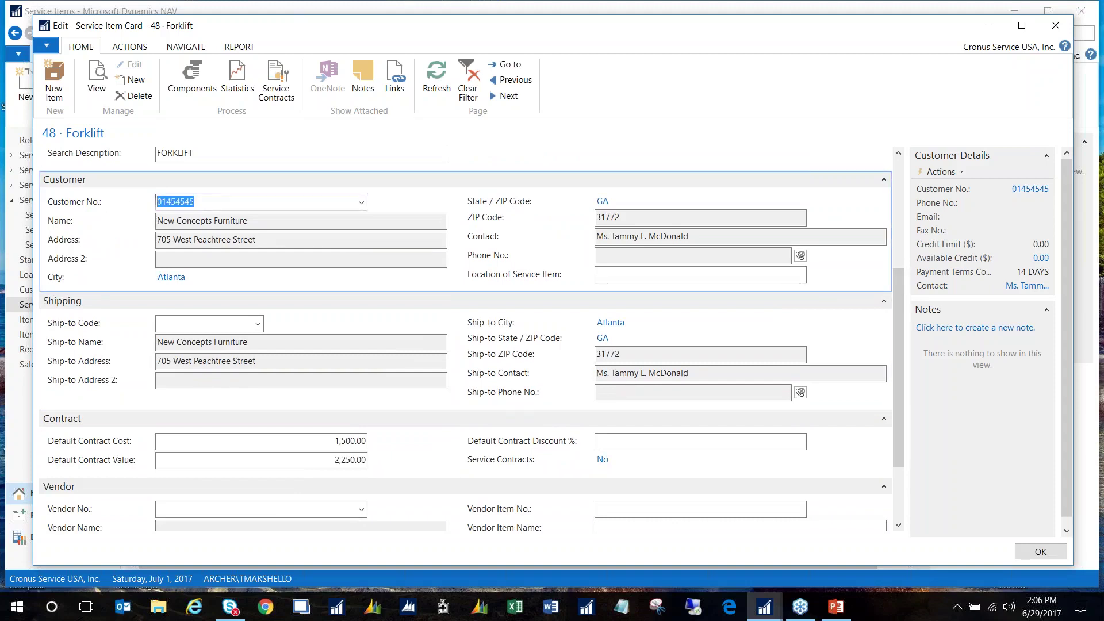
click(262, 345)
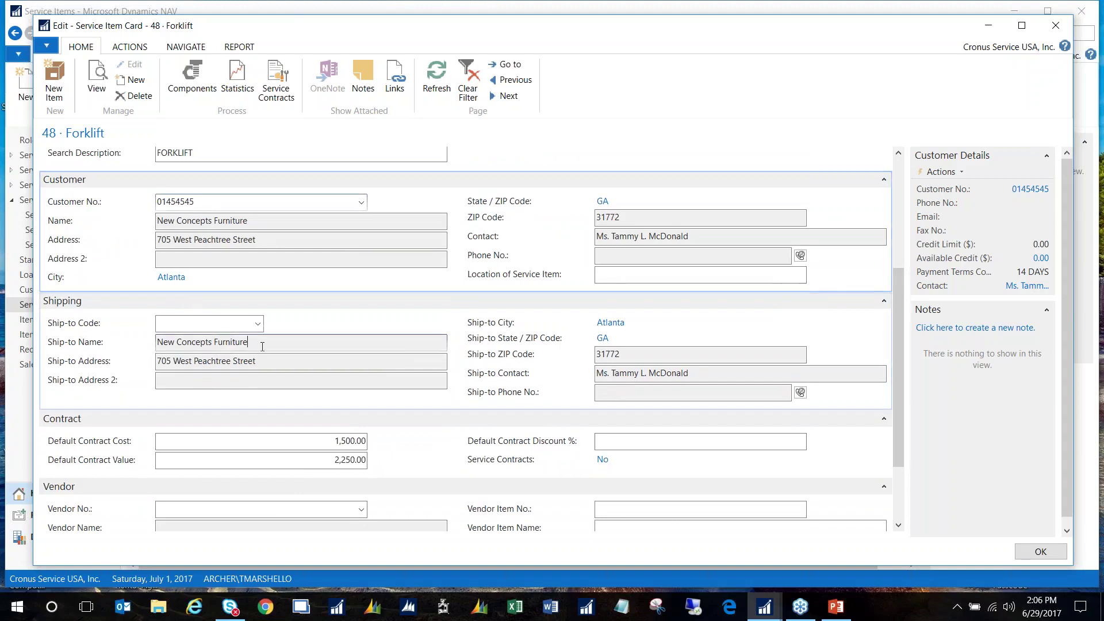
drag(262, 345, 154, 343)
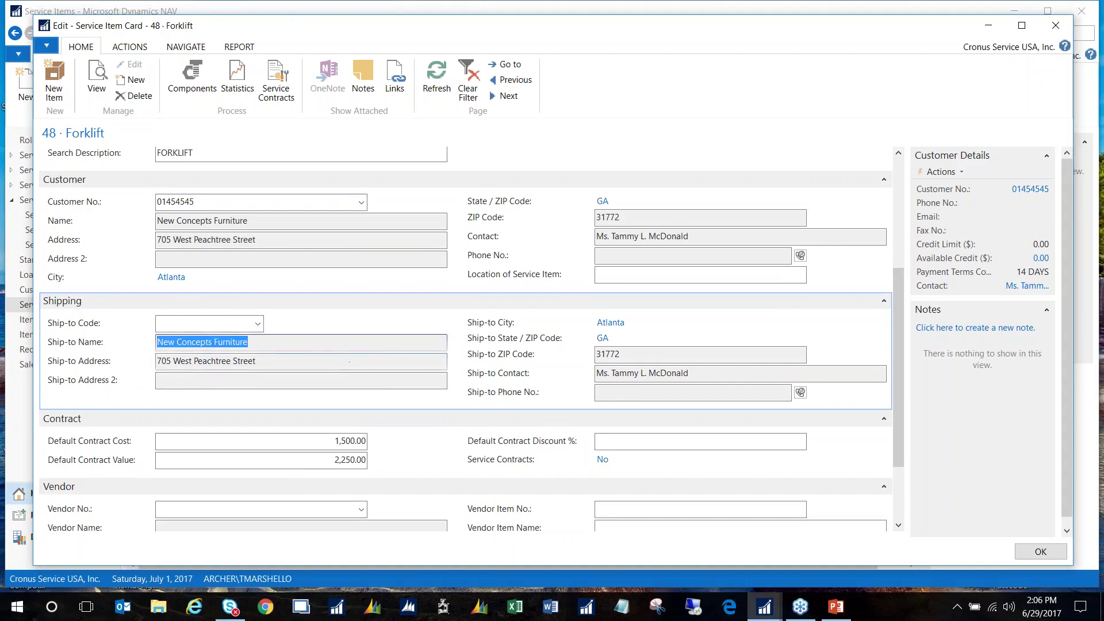
- Examine the service item's default contract value and default contract cost
scroll(700, 379, down, 1)
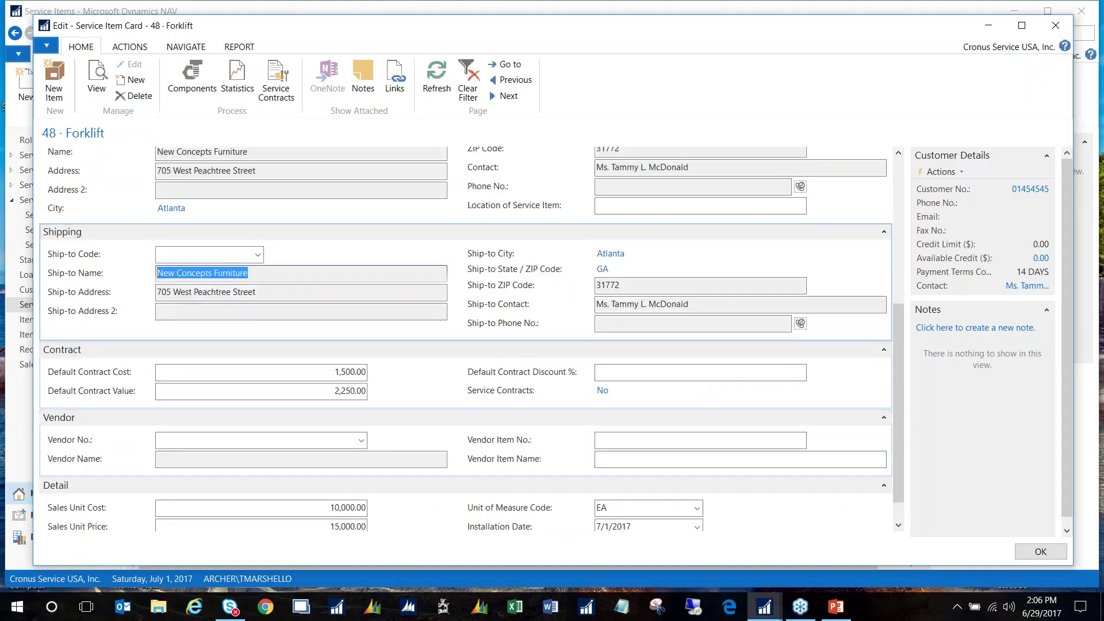
mouse_move(106, 373)
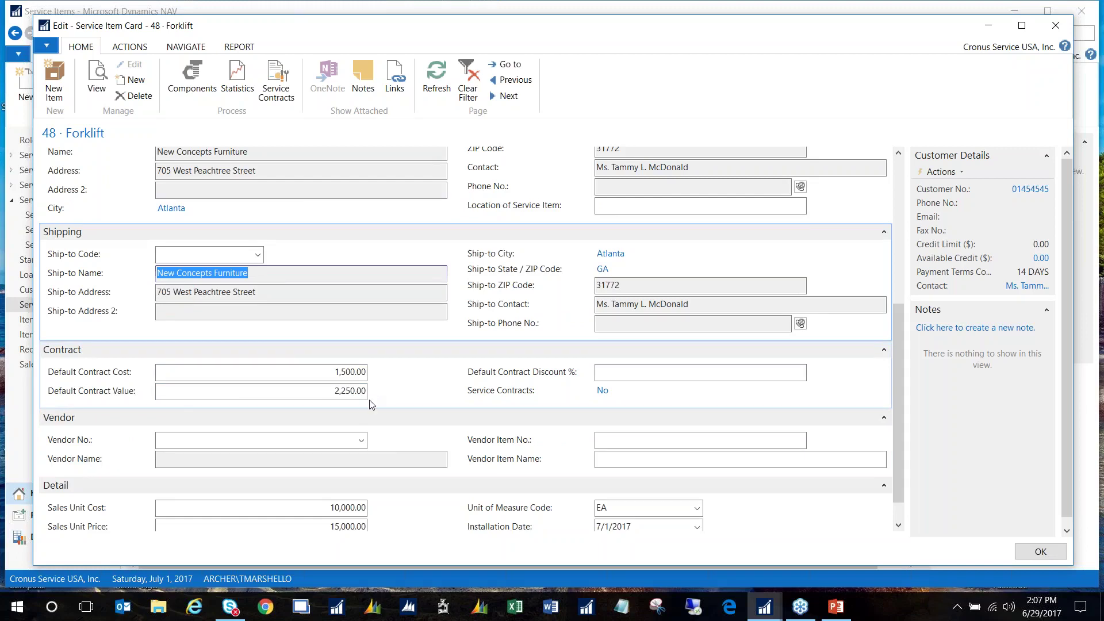
click(319, 392)
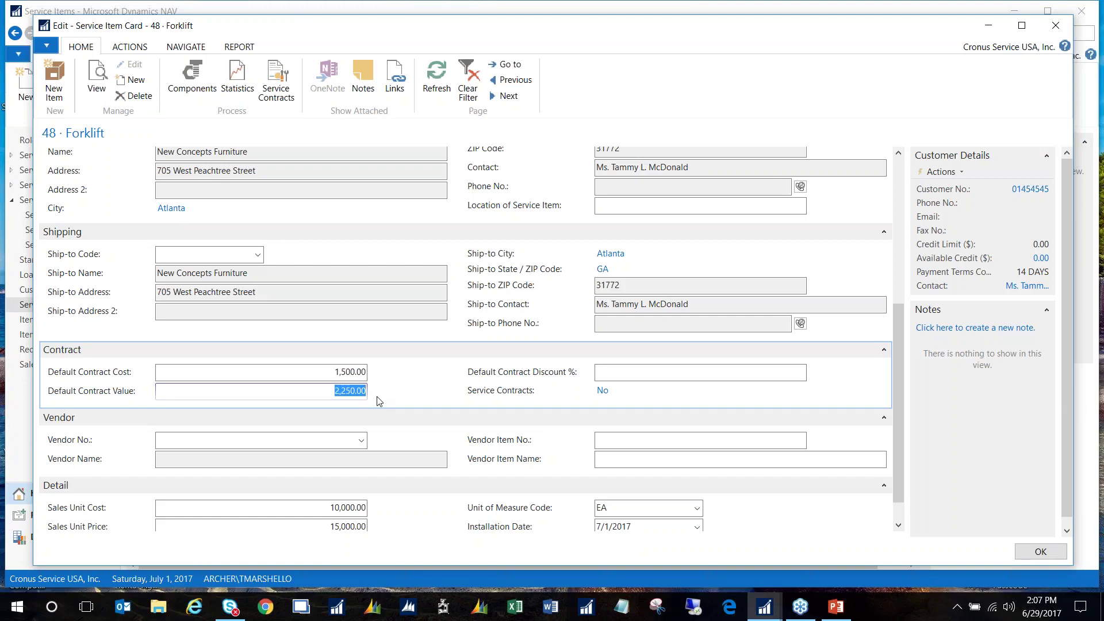
click(378, 374)
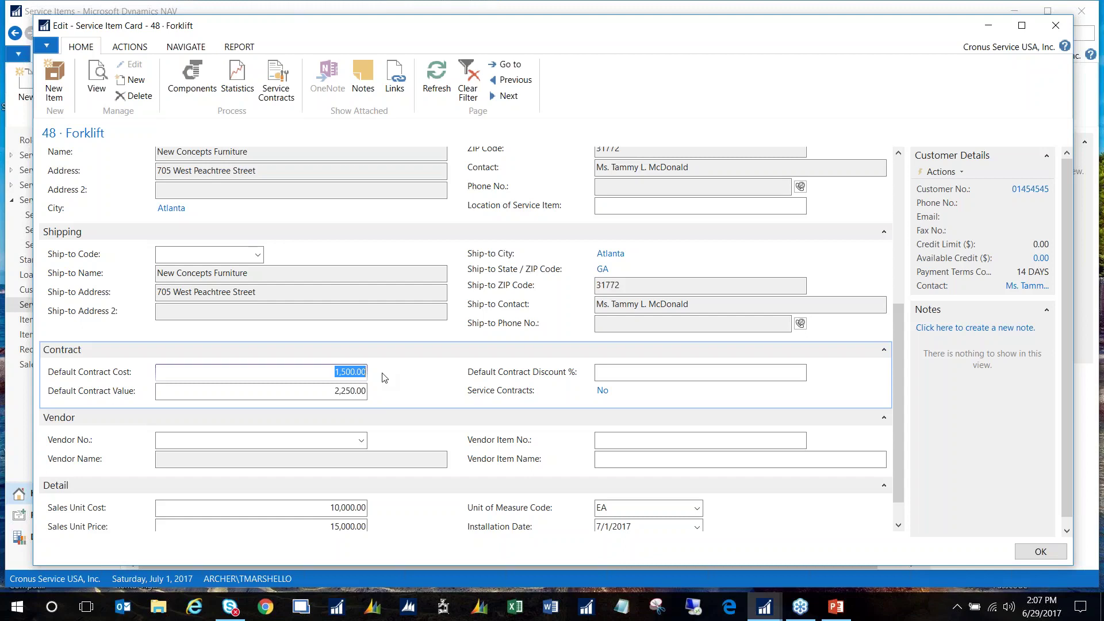
- Review the service item's sales unit cost, sales unit price and sales date
scroll(385, 372, down, 1)
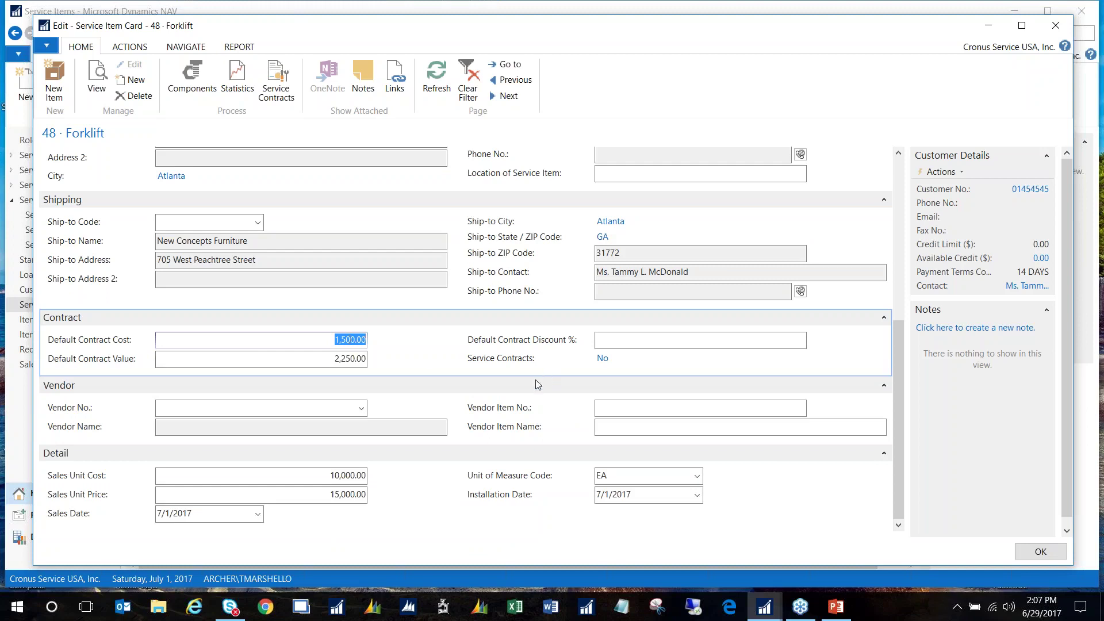
click(326, 479)
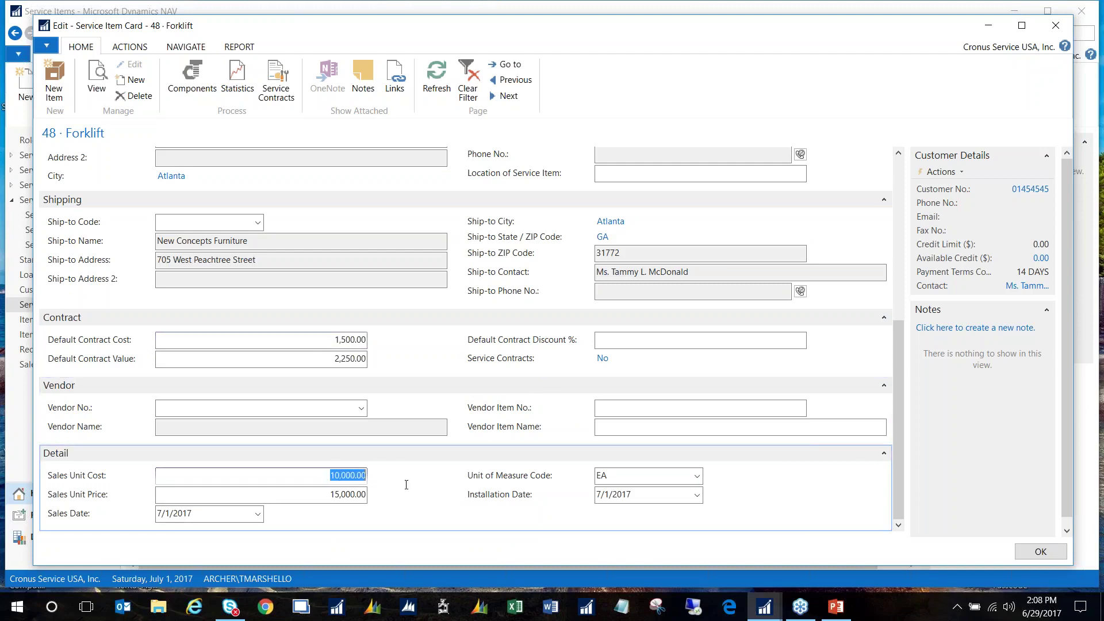
click(328, 492)
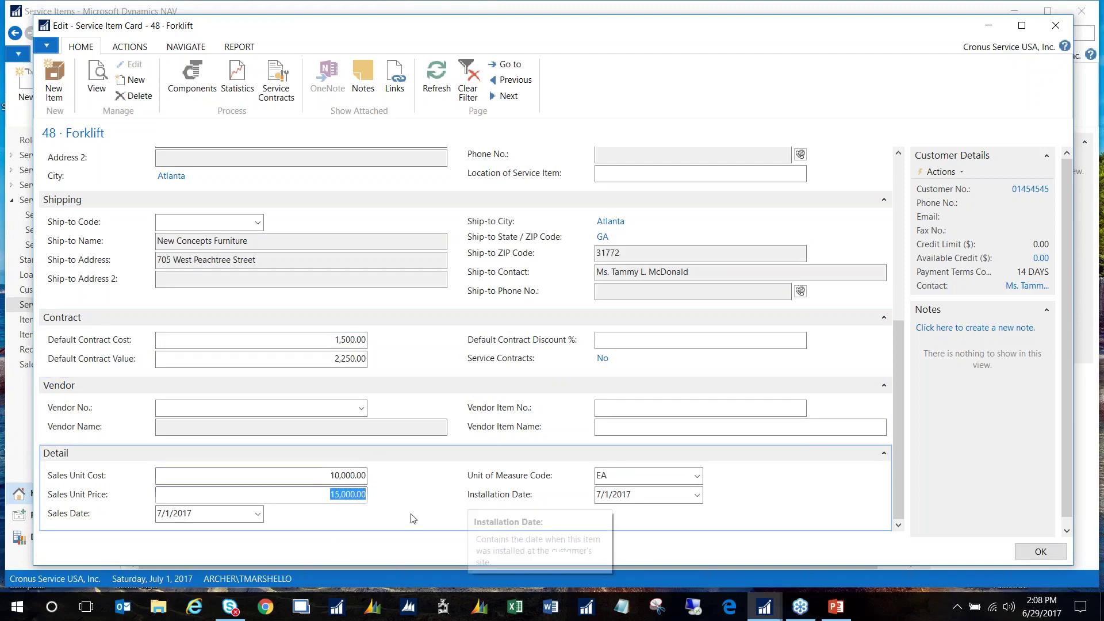
click(203, 514)
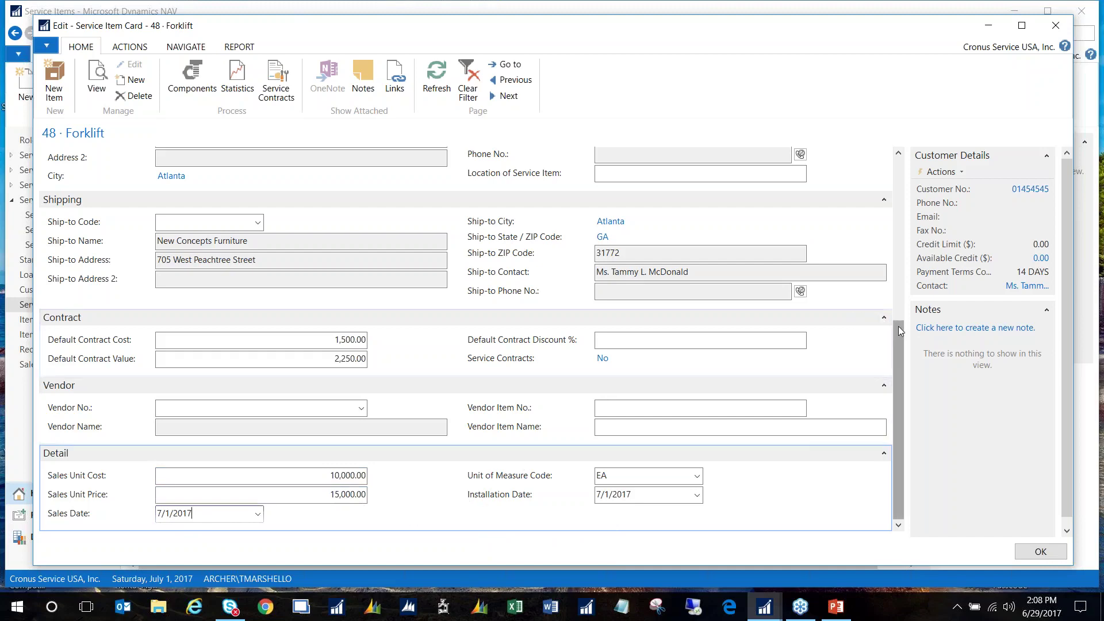
scroll(889, 330, up, 5)
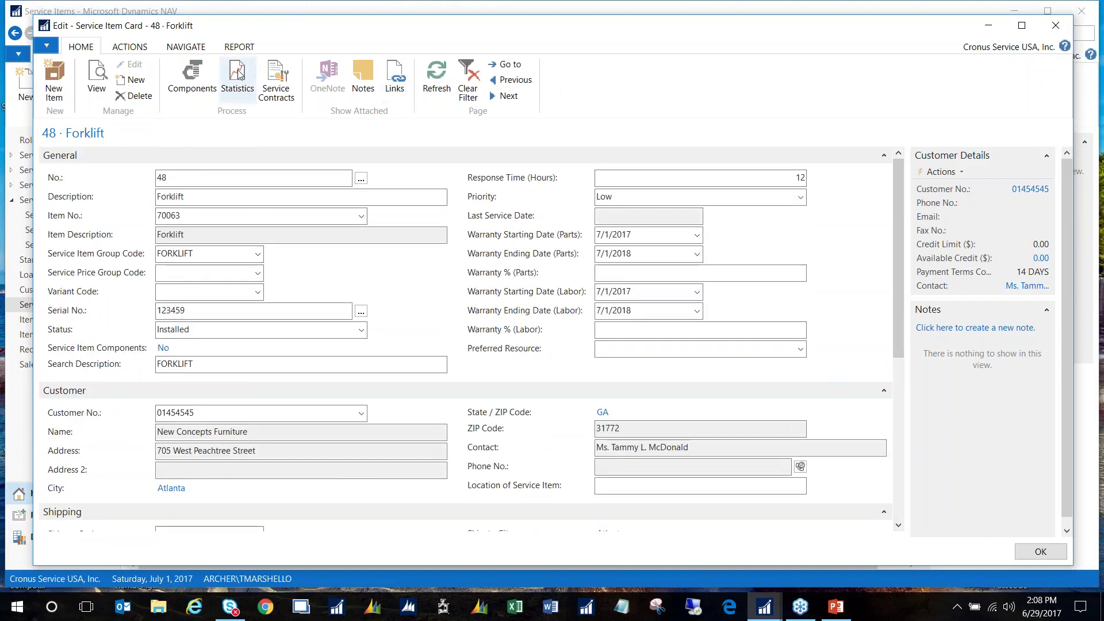
- Add the FORK (Forklift Technician) skill code to the service item's resource skills
click(175, 51)
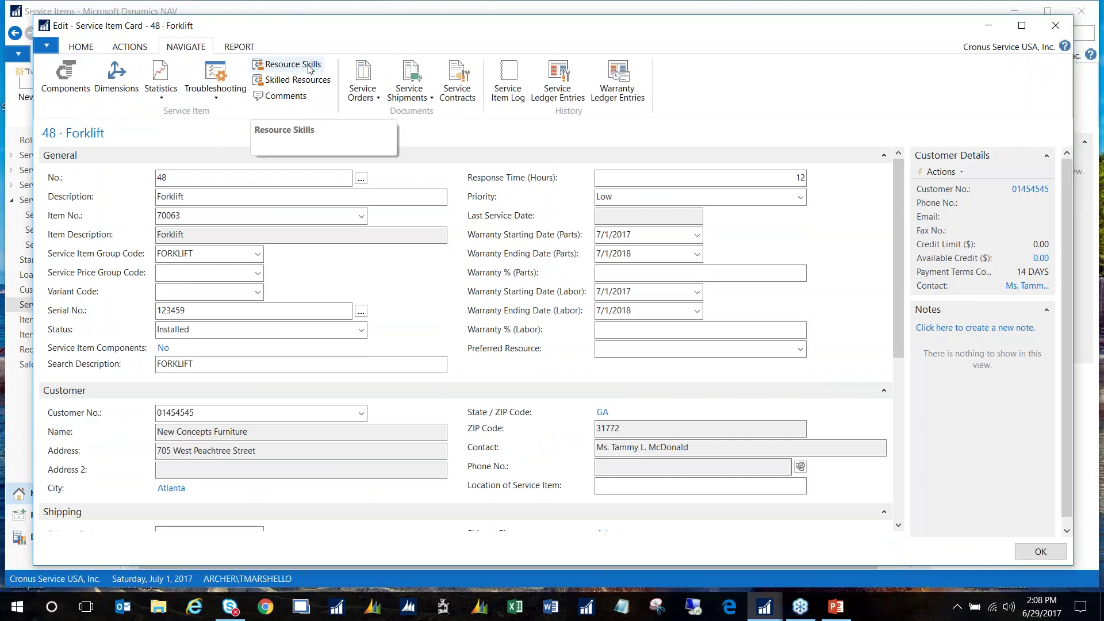
click(310, 68)
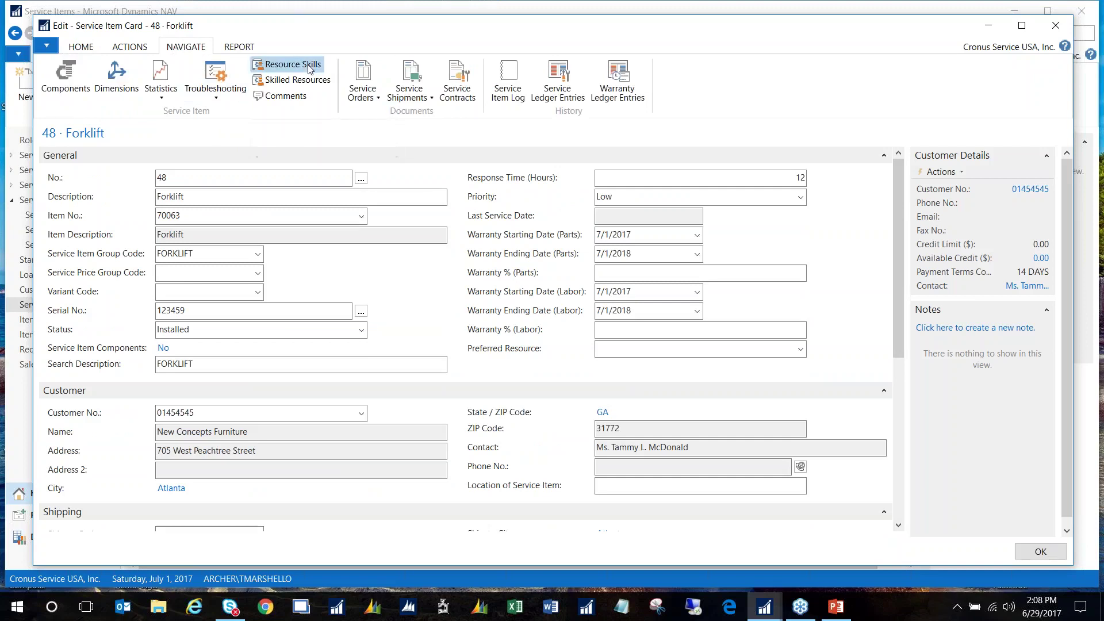
click(95, 247)
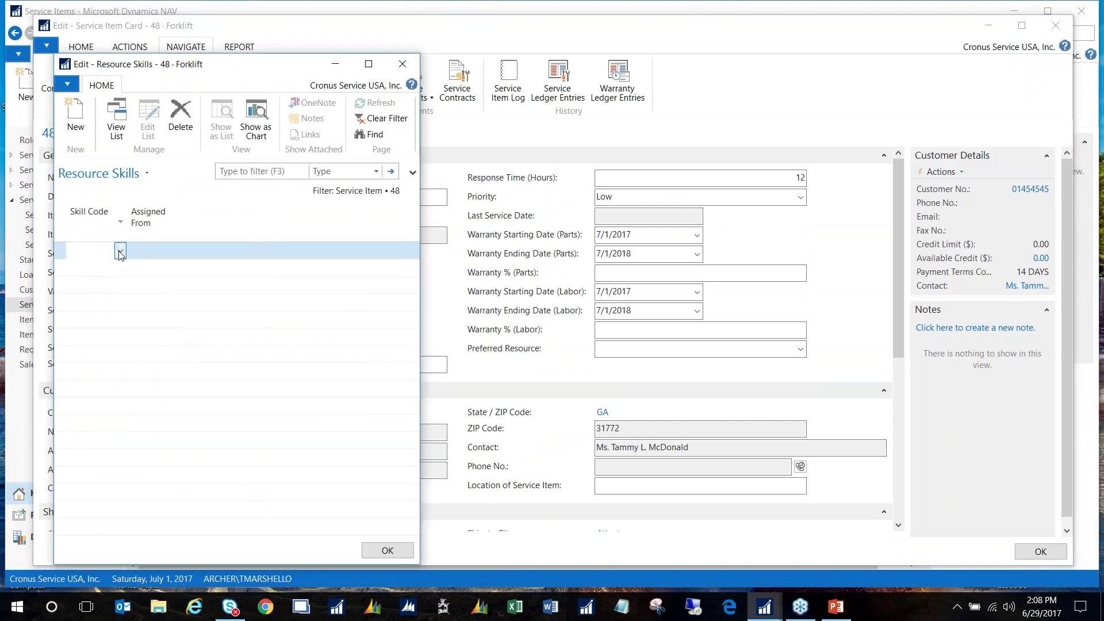
click(120, 251)
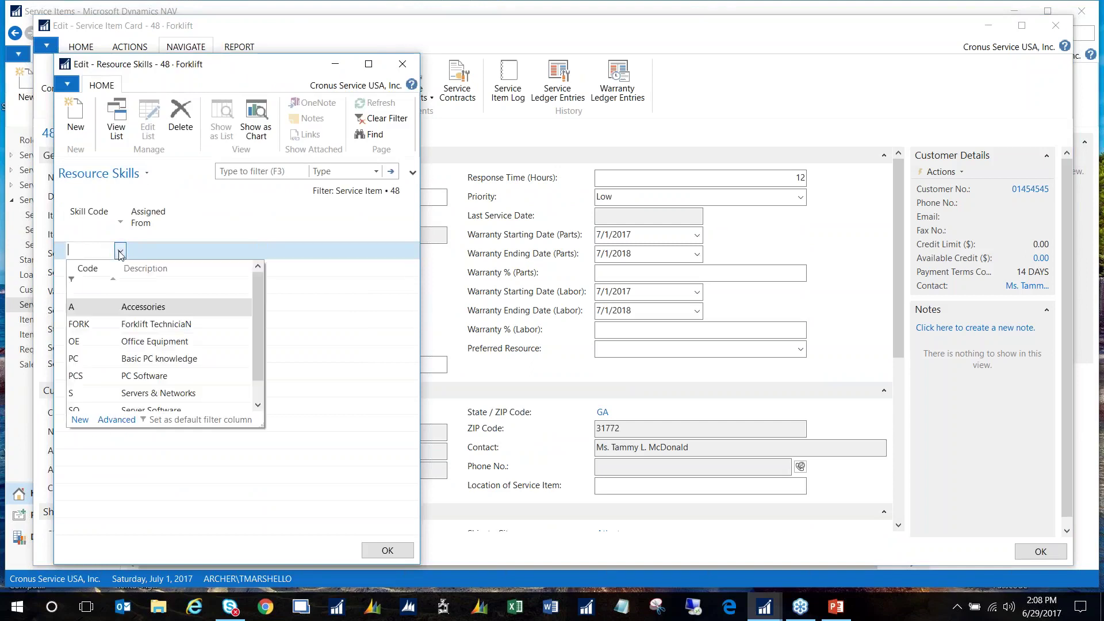
click(156, 326)
click(174, 250)
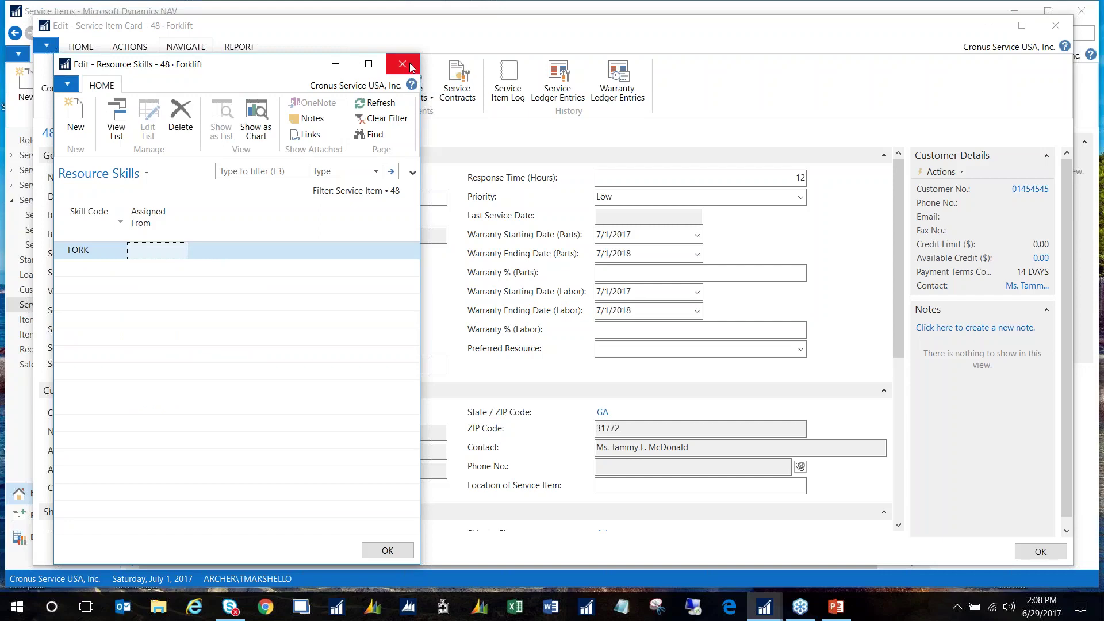
- Check the forklift service item's service ledger entries and close its service item card
click(411, 67)
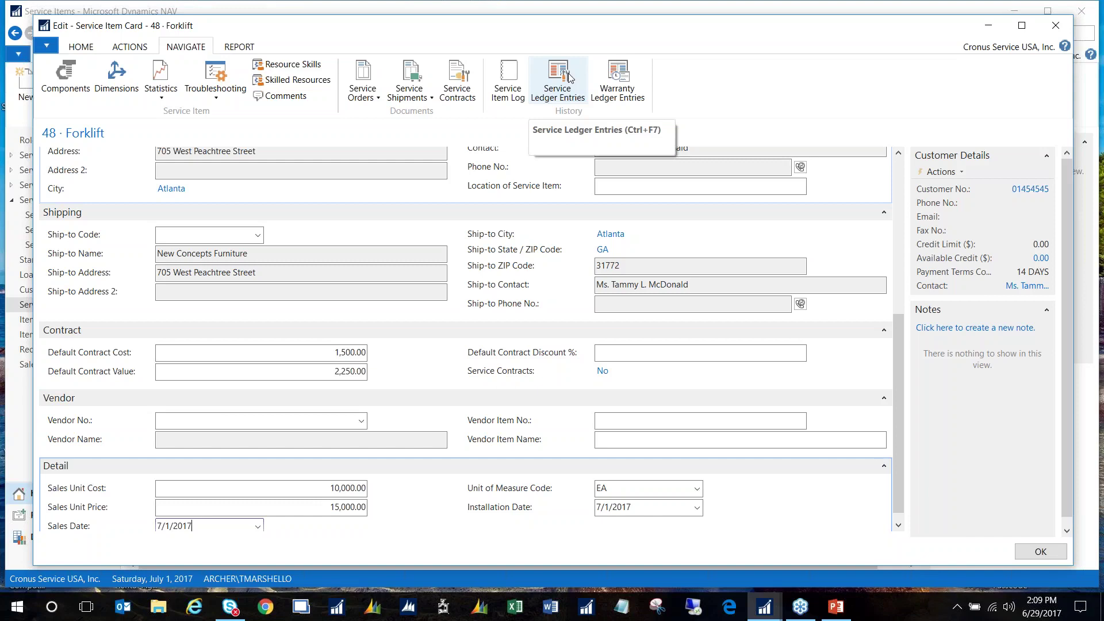
click(569, 75)
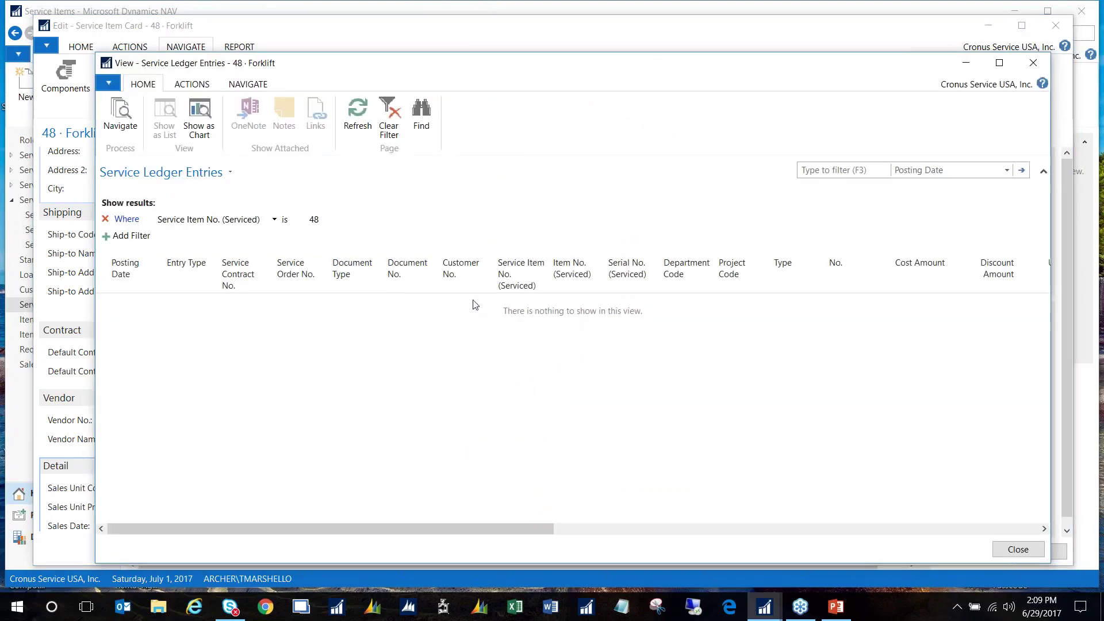
key(Escape)
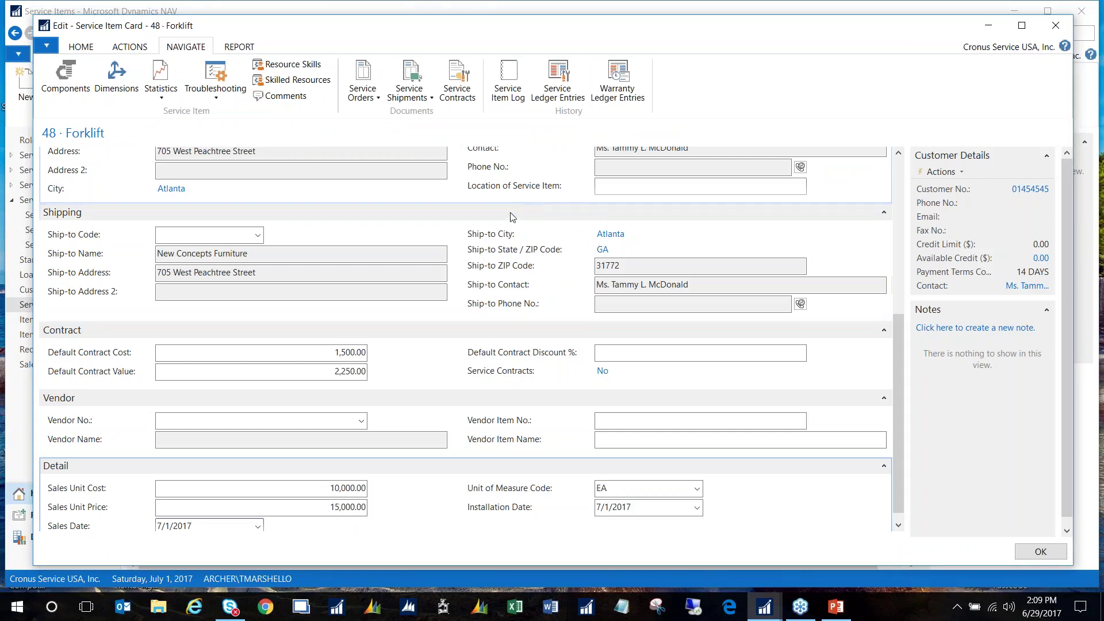
scroll(512, 218, up, 5)
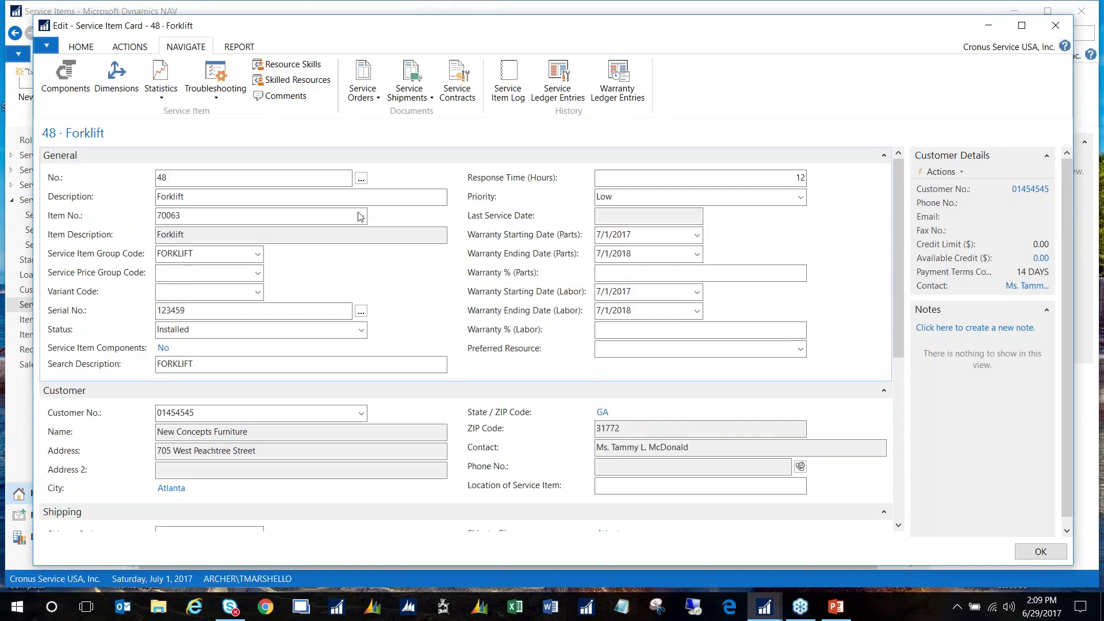
click(225, 195)
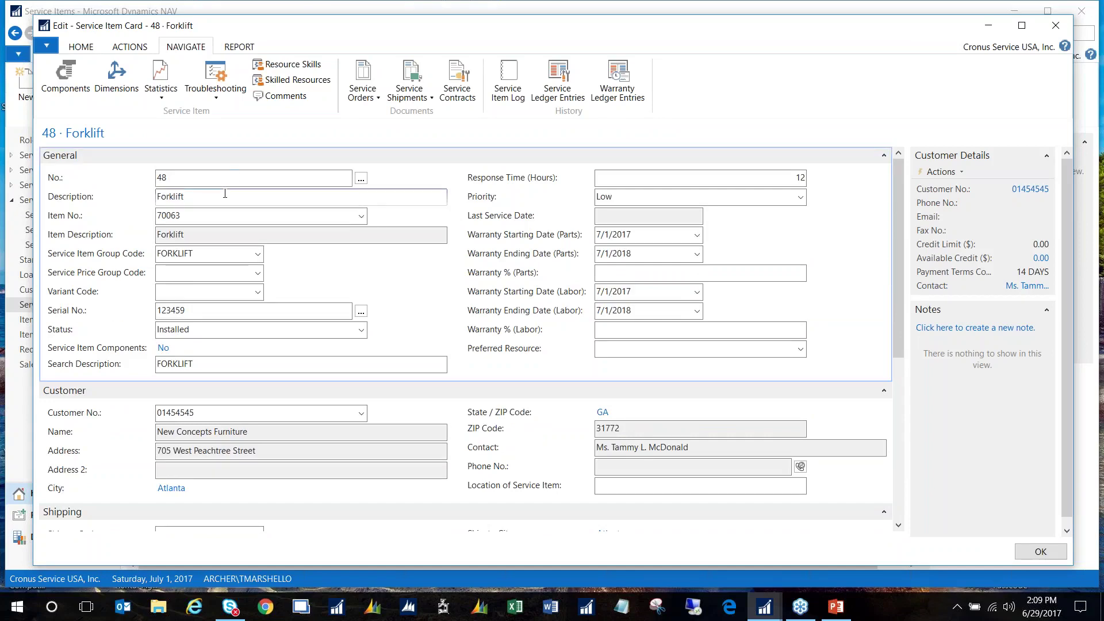
key(Escape)
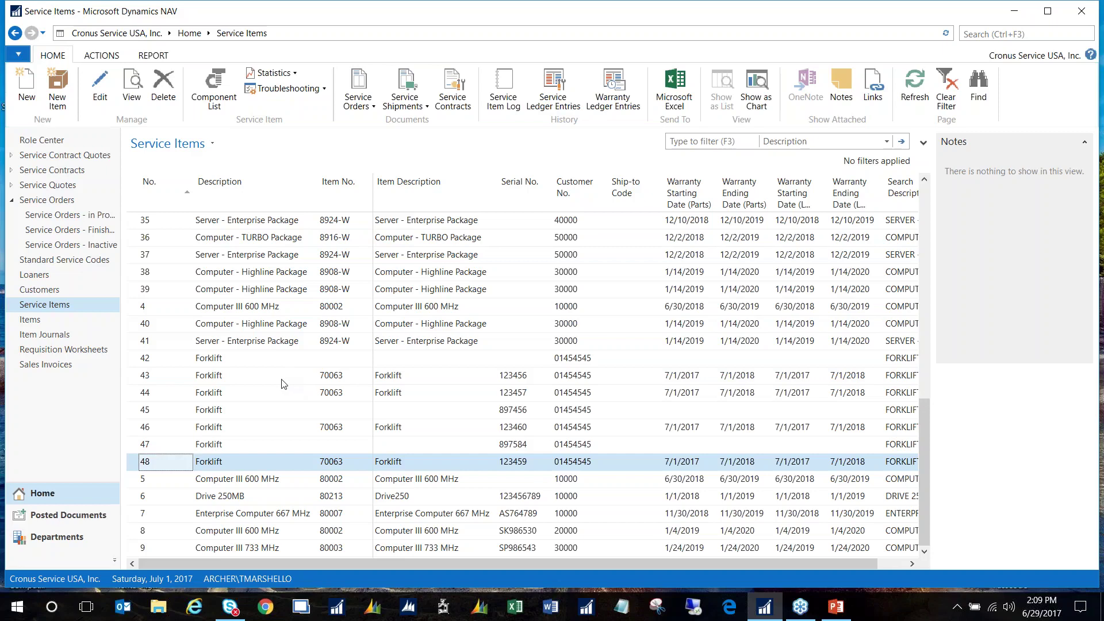
- Start a new service contract and choose to create it using a contract template
click(89, 171)
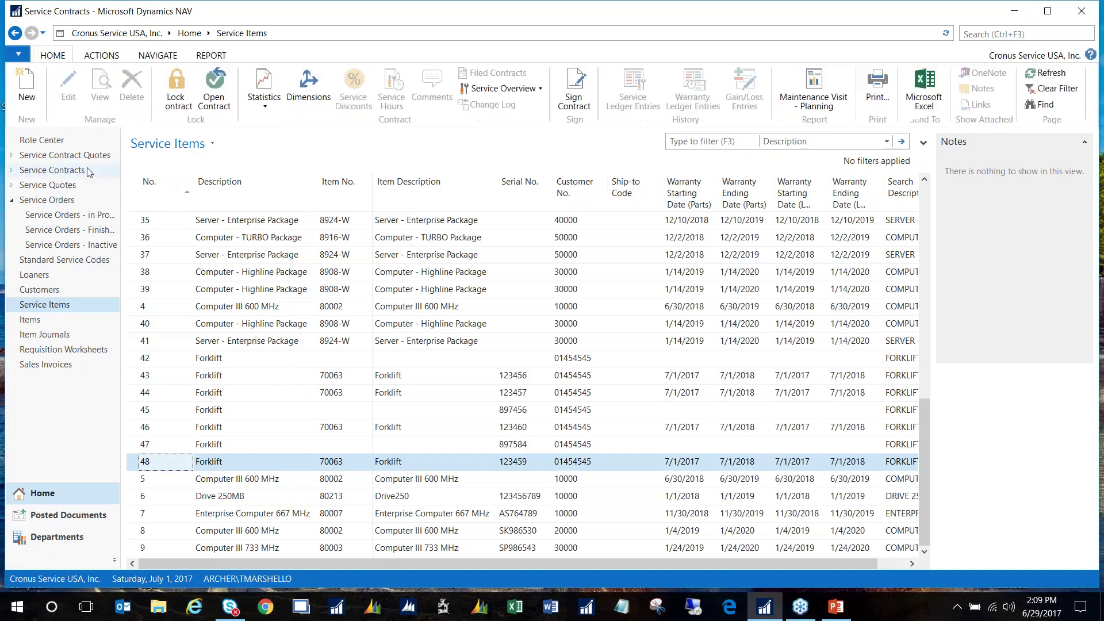
click(23, 80)
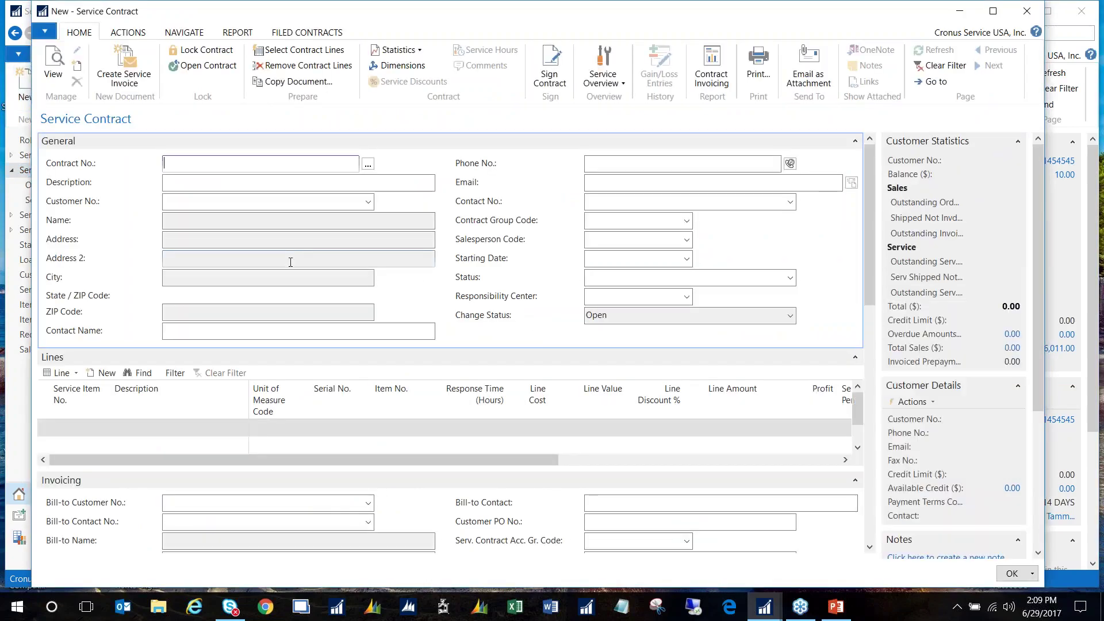
click(289, 182)
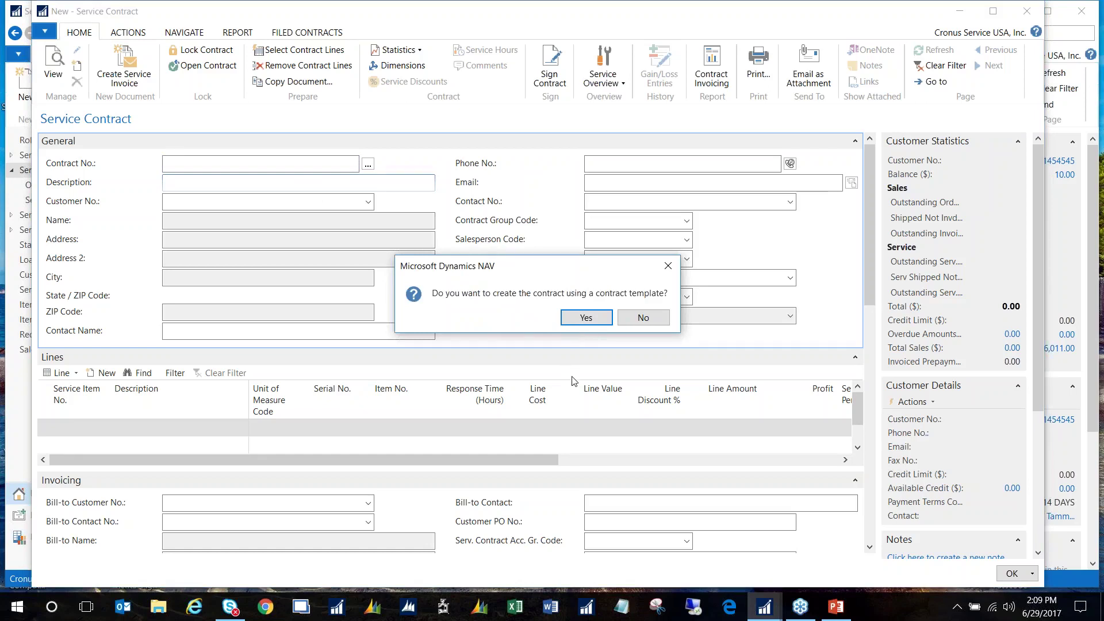
click(586, 318)
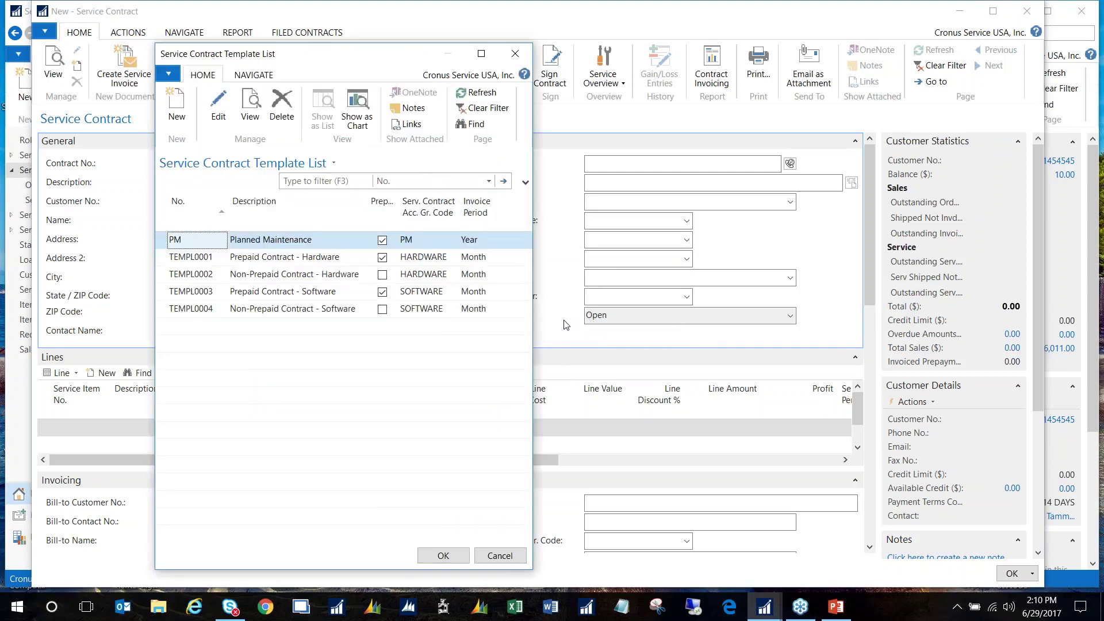
- Review the contract group code, service order type and default service period of the PM (Planned Maintenance) contract template
click(219, 104)
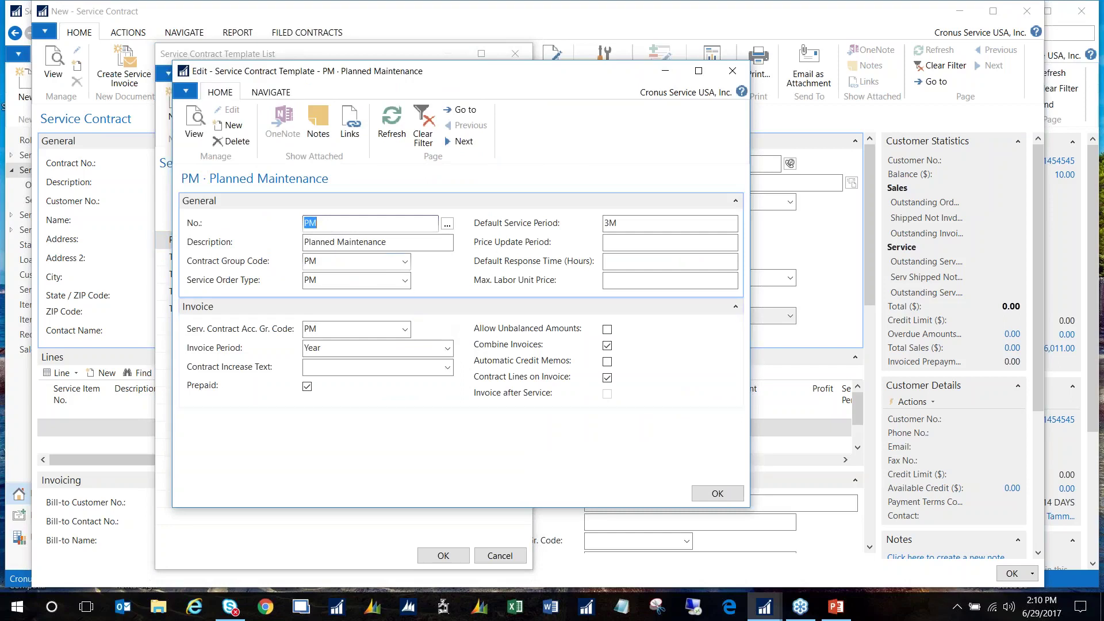
click(370, 263)
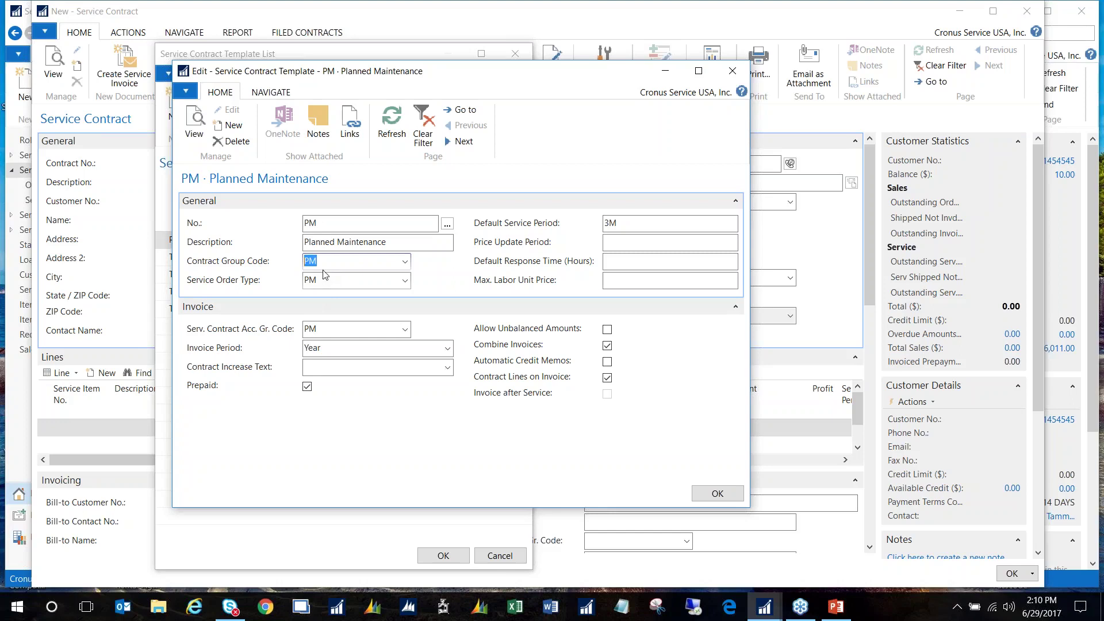
key(Tab)
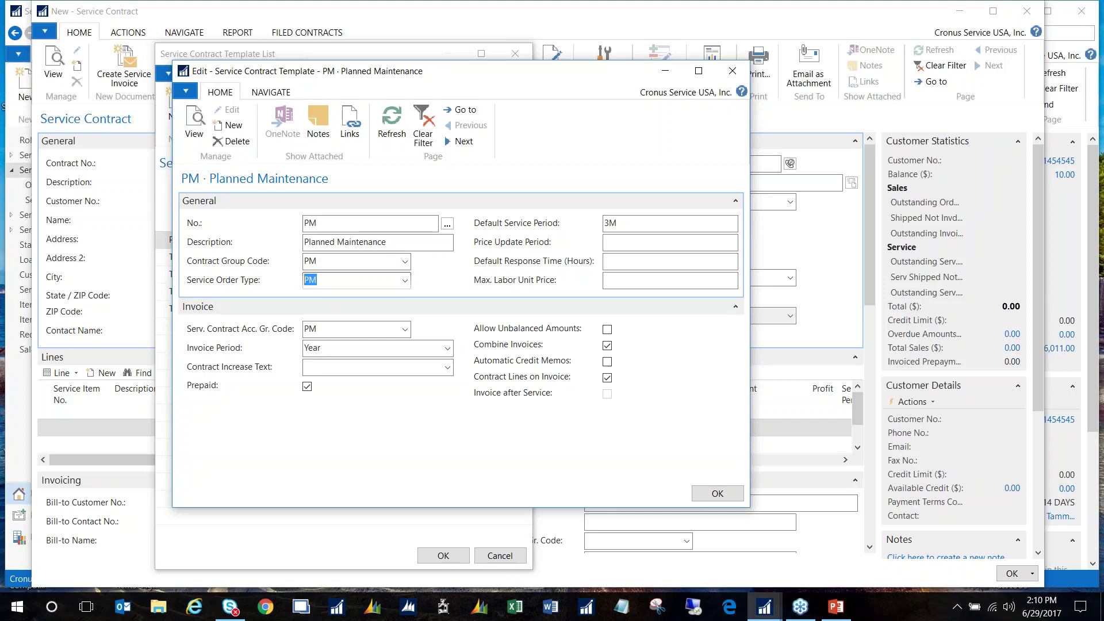
mouse_move(500, 245)
key(Tab)
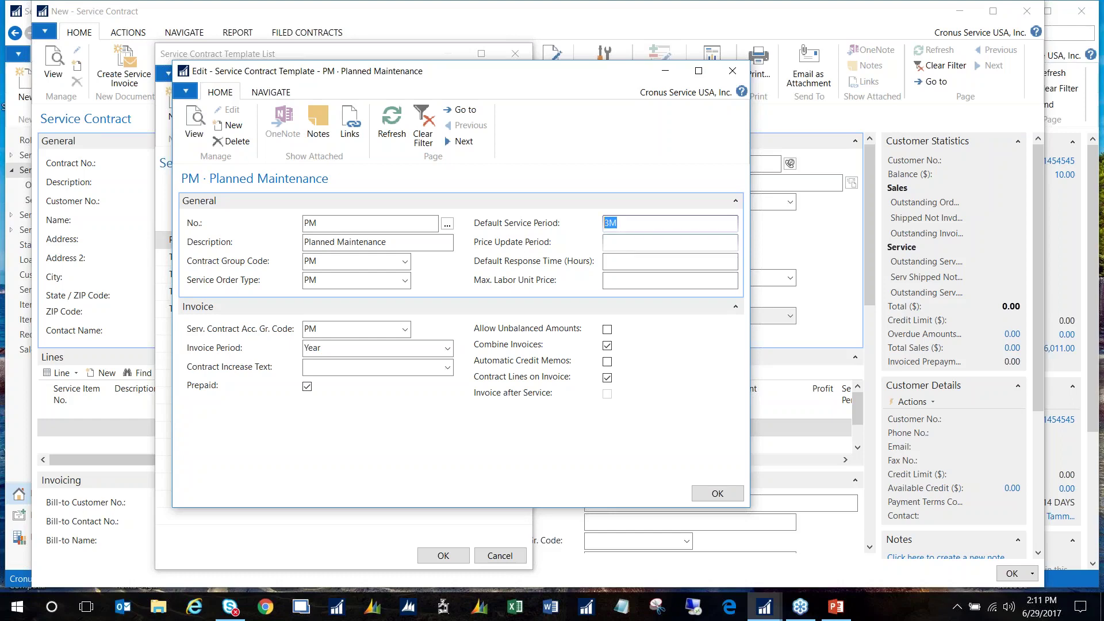
- Examine the non-prepaid and prepaid contract accounts of the PM service contract account group used by the template
click(356, 329)
click(406, 334)
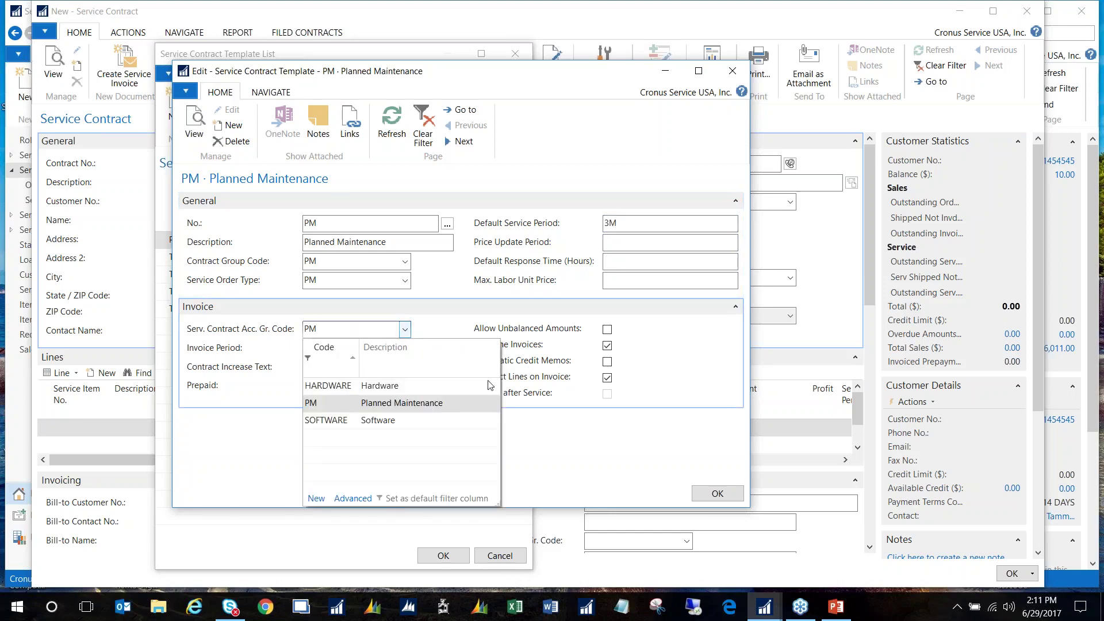
click(352, 498)
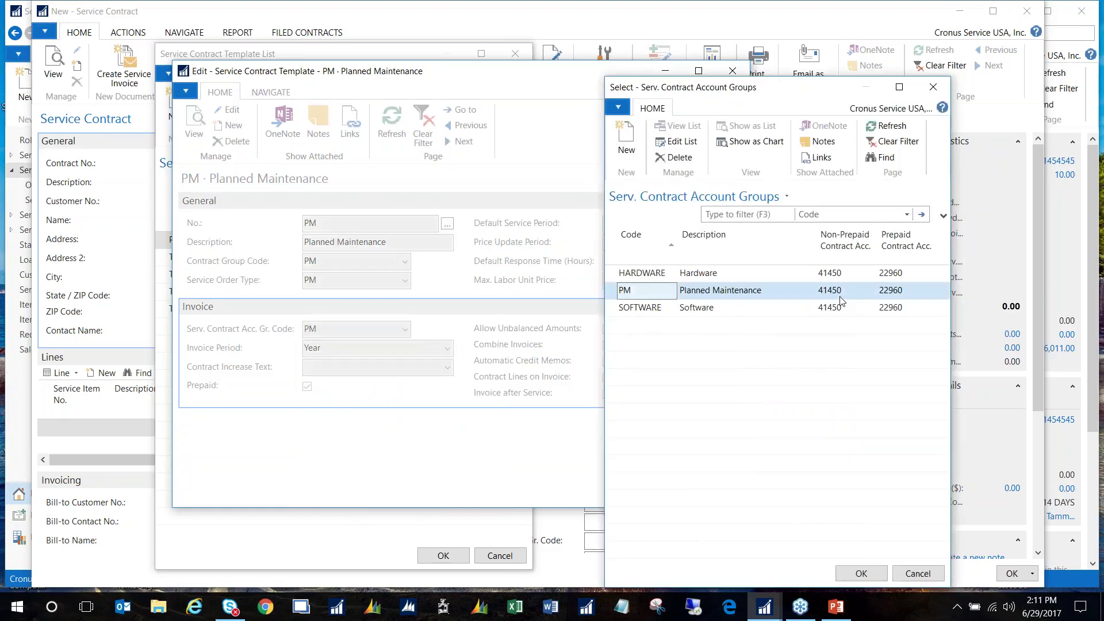
click(910, 294)
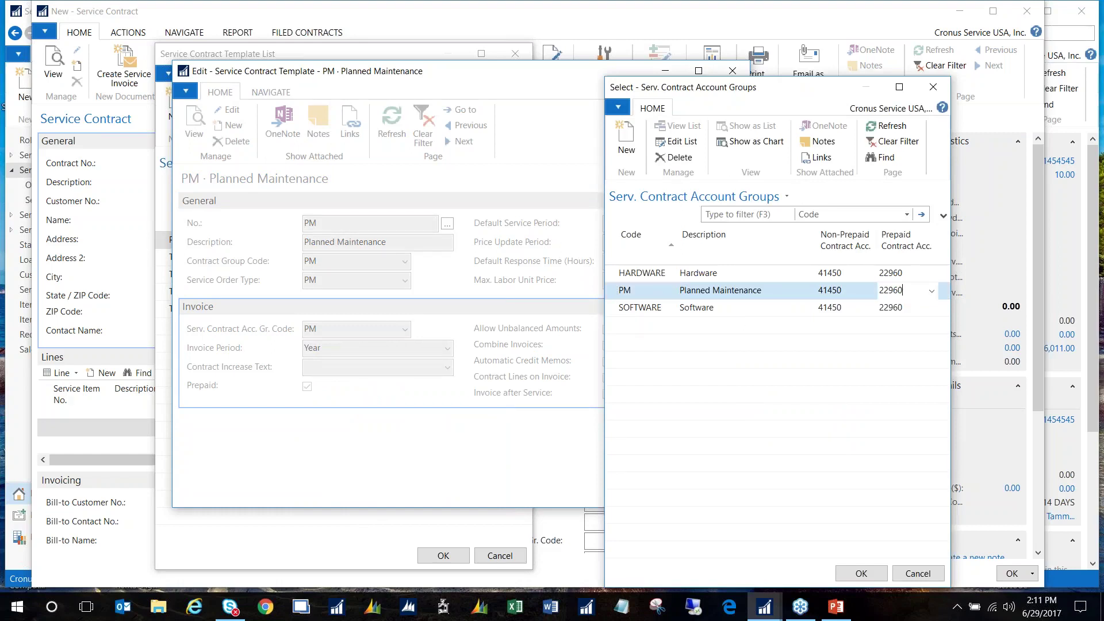
drag(908, 290, 876, 290)
drag(855, 290, 770, 294)
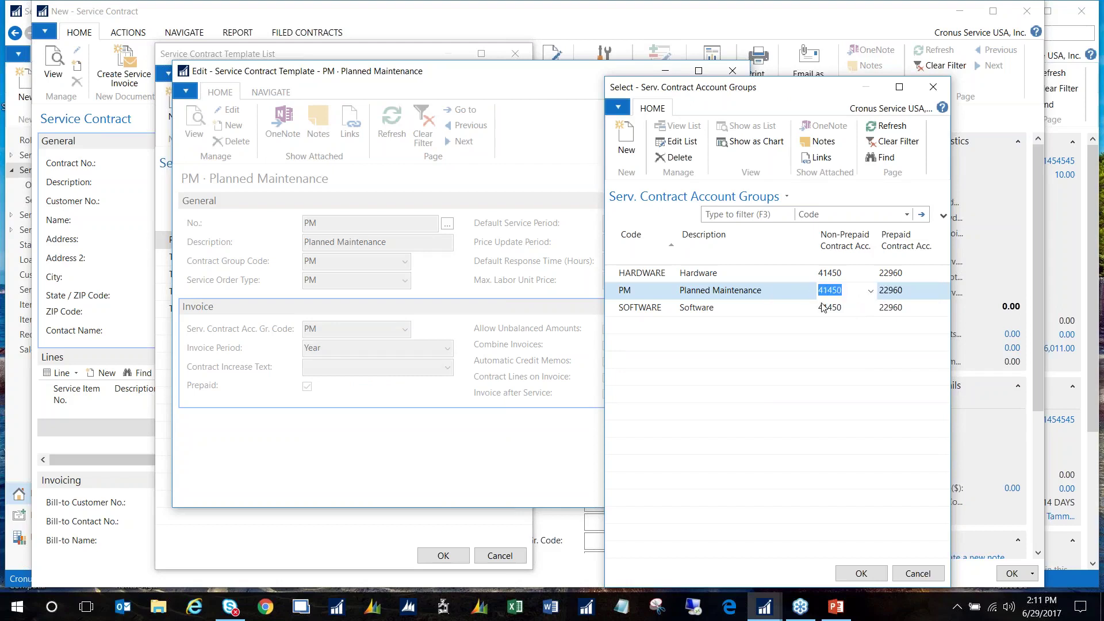
click(912, 294)
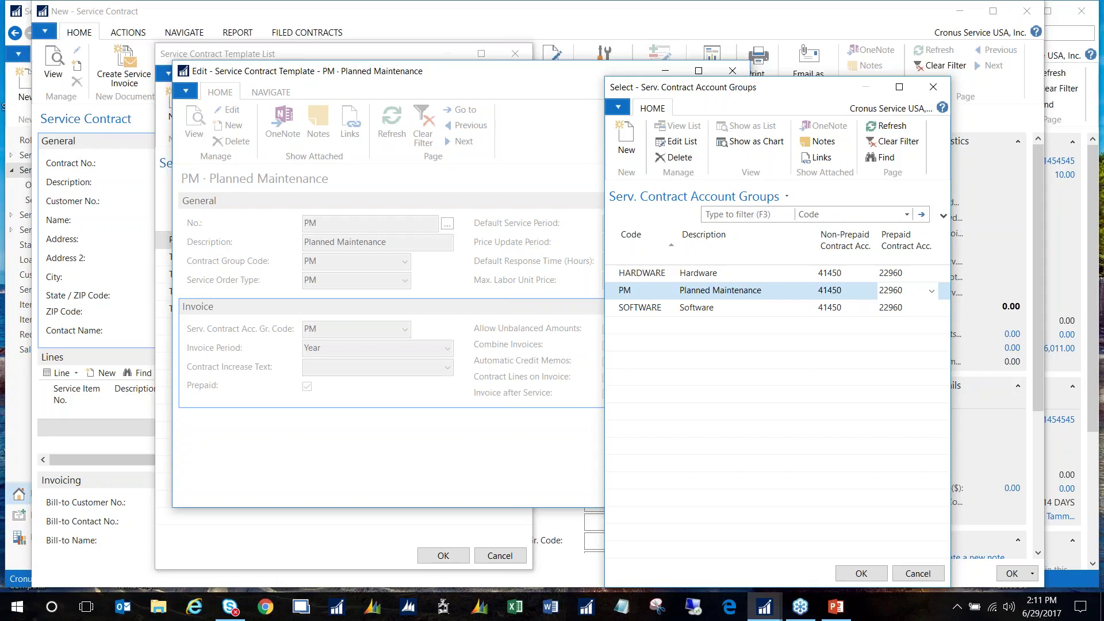
drag(912, 288, 870, 286)
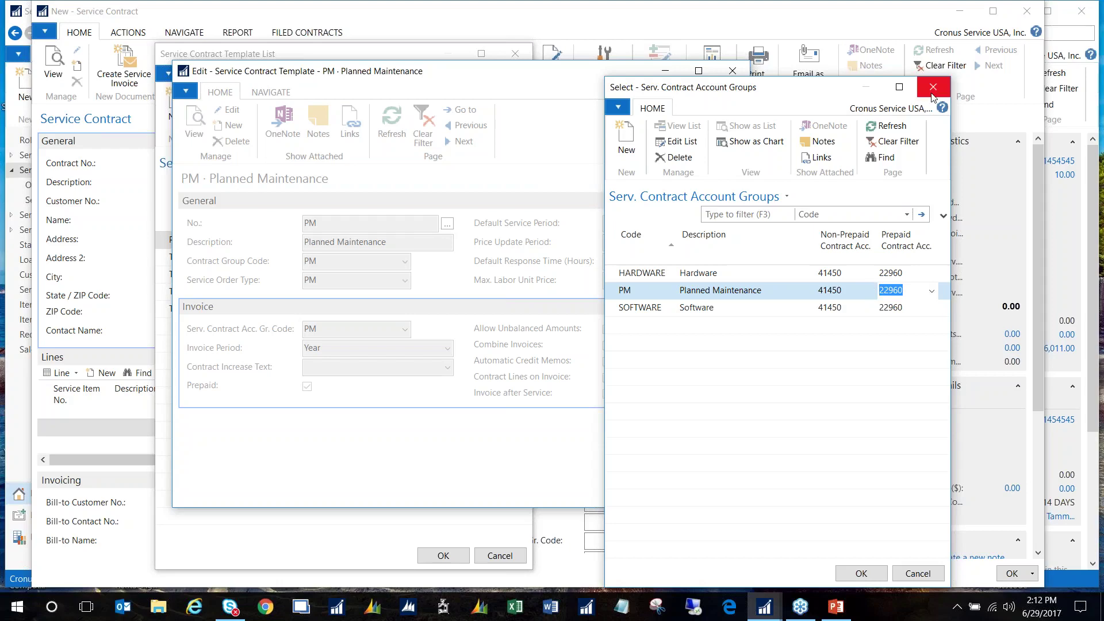
click(856, 294)
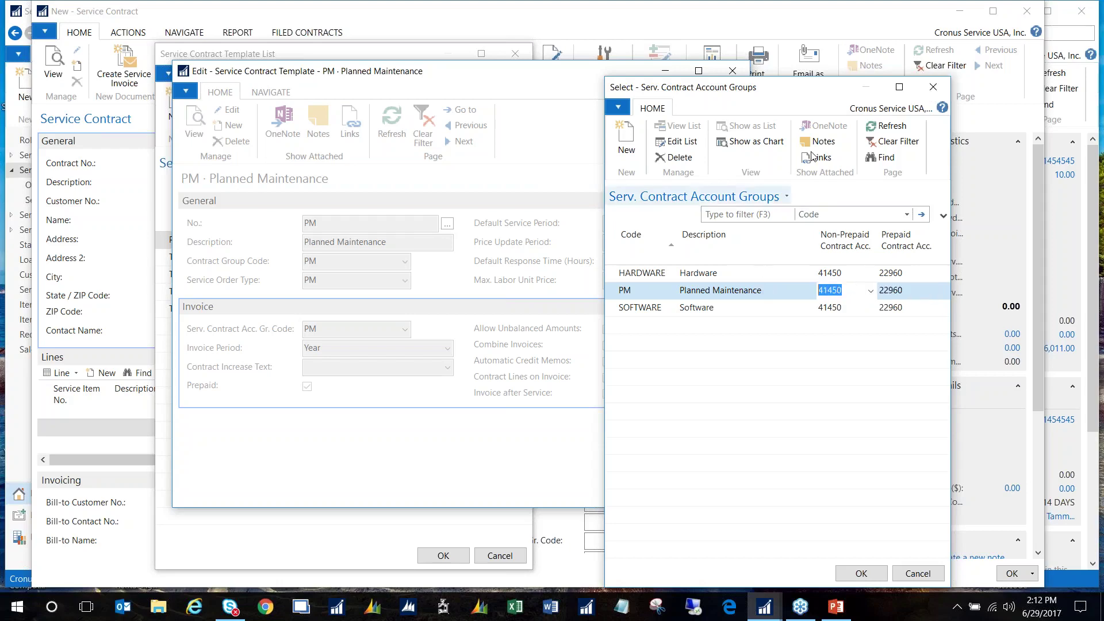
click(933, 86)
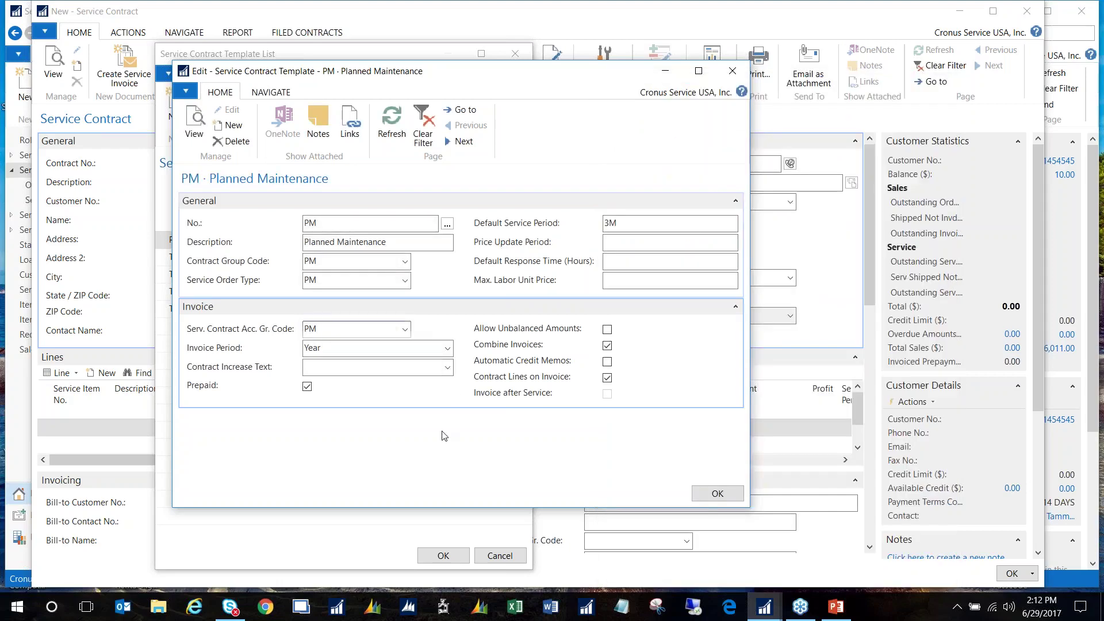
- Review the template's invoice period options and its contract increase text setting
click(347, 348)
drag(347, 348, 260, 357)
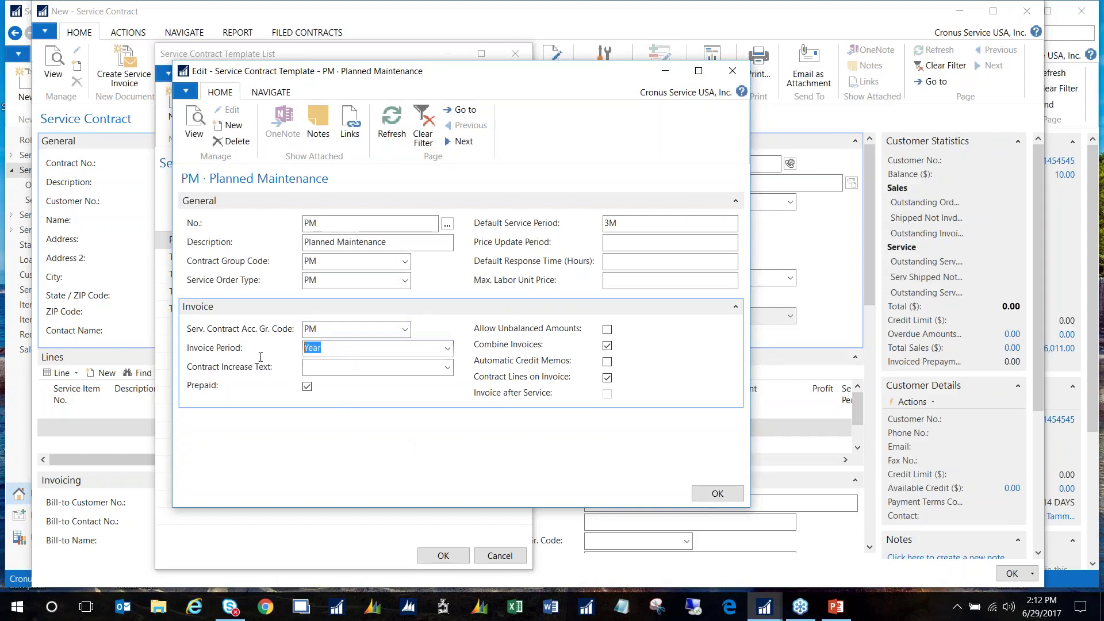
click(448, 349)
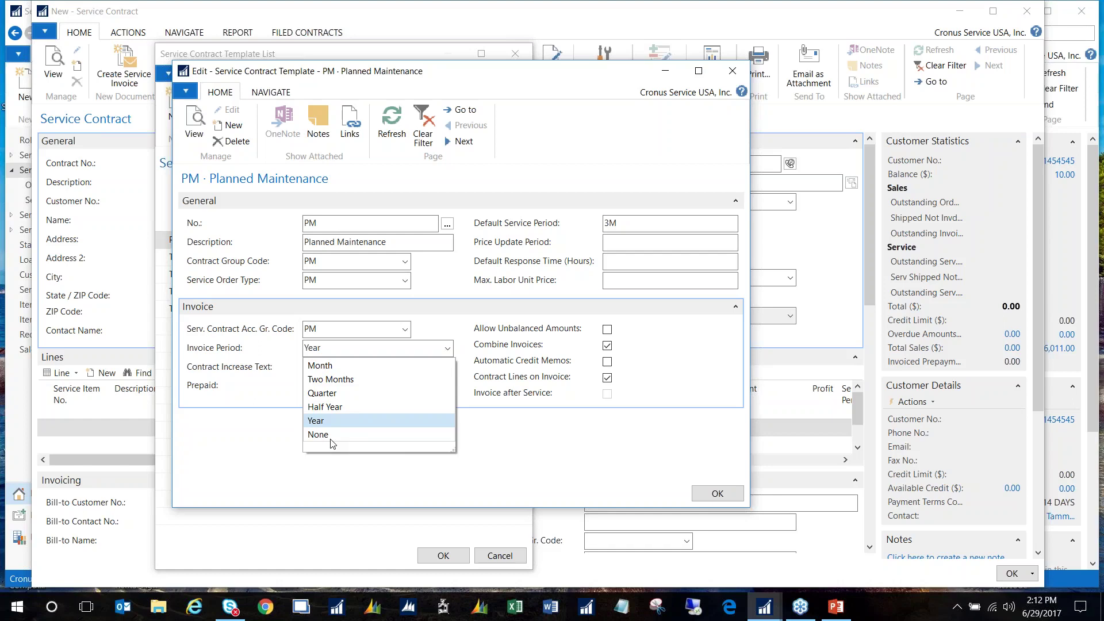
click(339, 345)
click(400, 366)
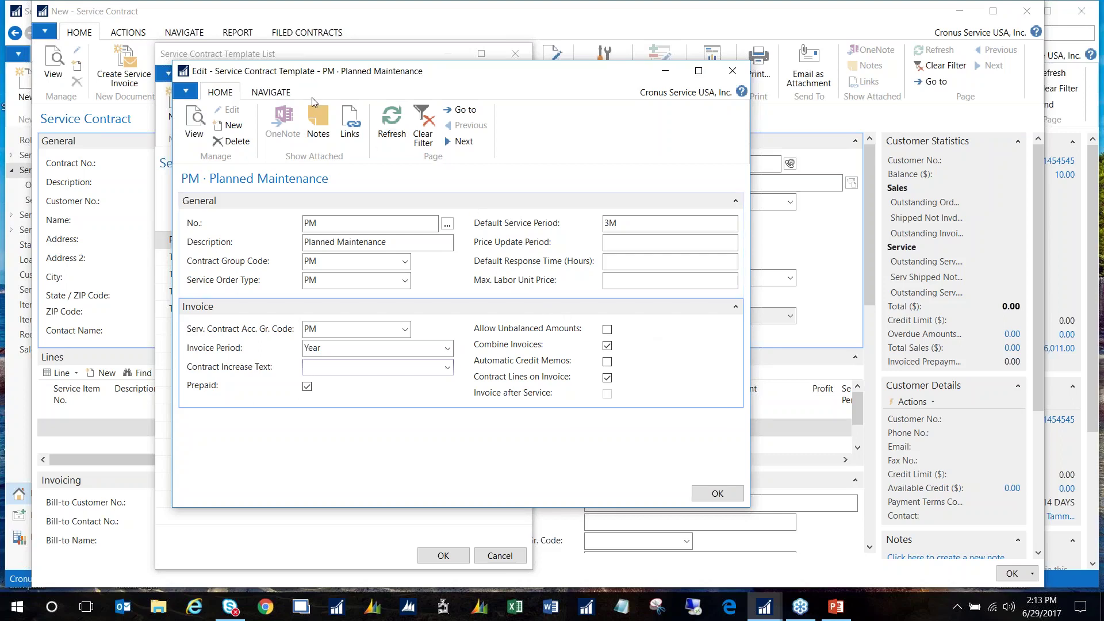
- Review the PM template's service discounts for the service item group and resource group
click(277, 95)
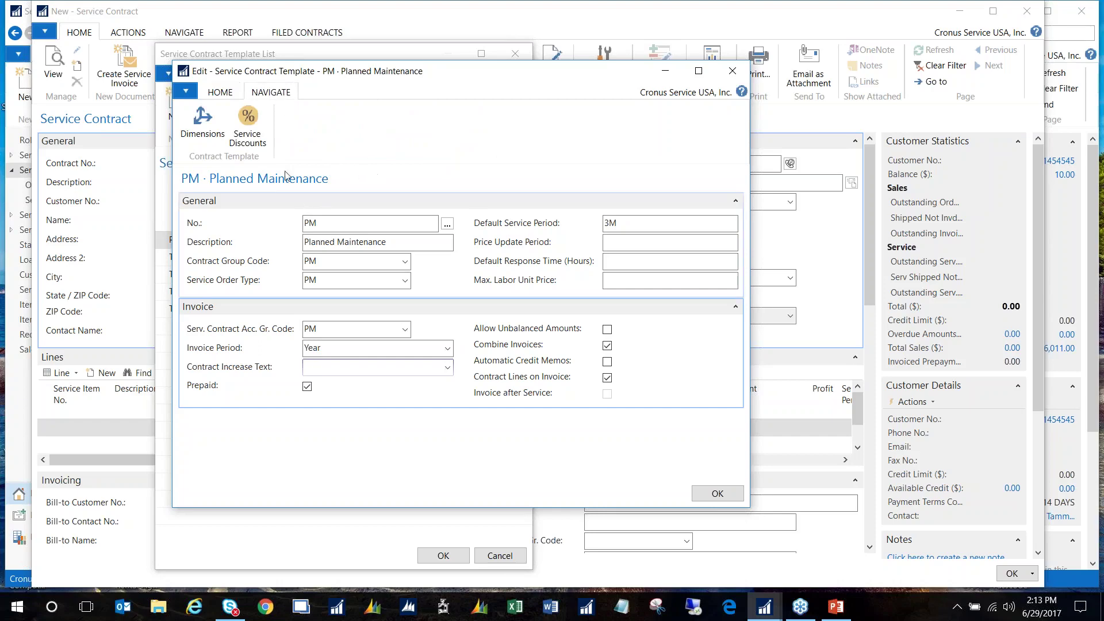
click(260, 137)
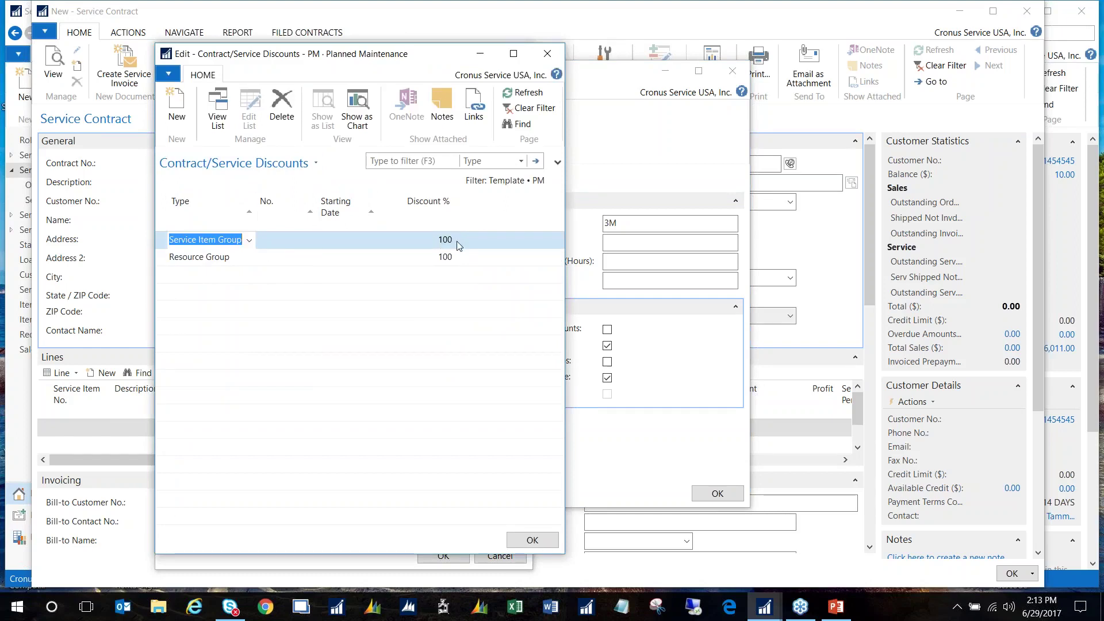
click(210, 260)
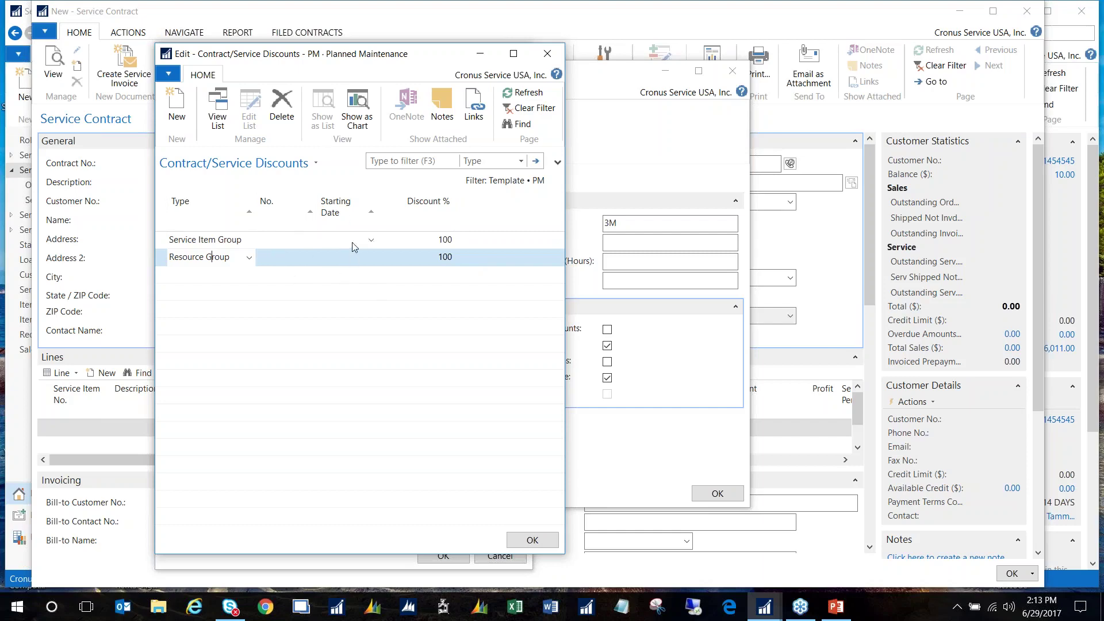
click(548, 53)
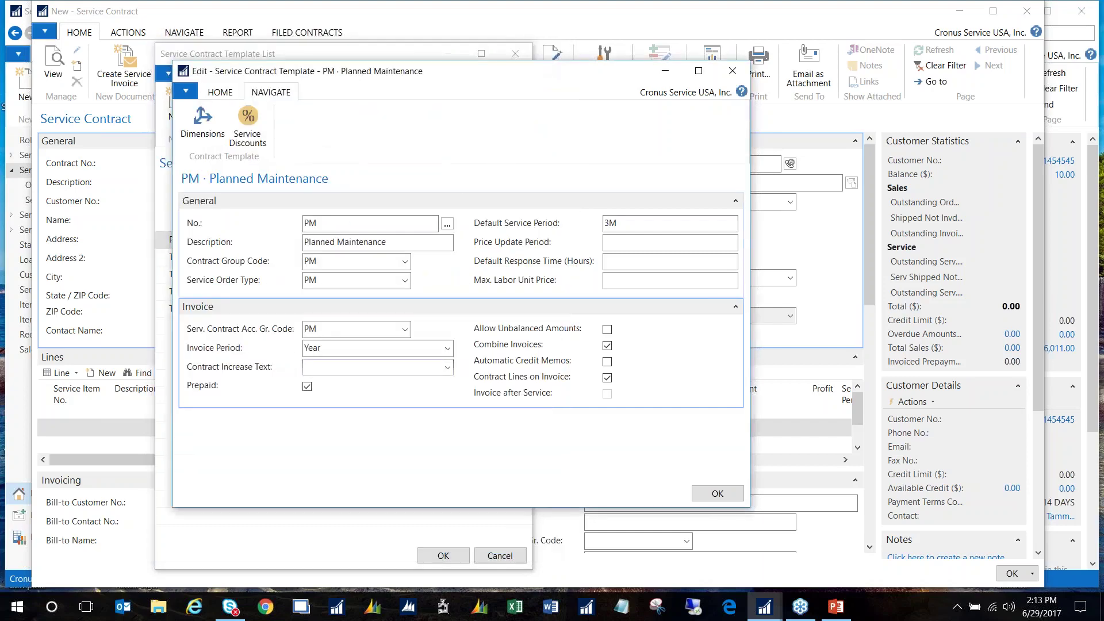
- Apply the PM (Planned Maintenance) template to the new service contract and set its customer to New Concepts Furniture
click(717, 494)
click(442, 556)
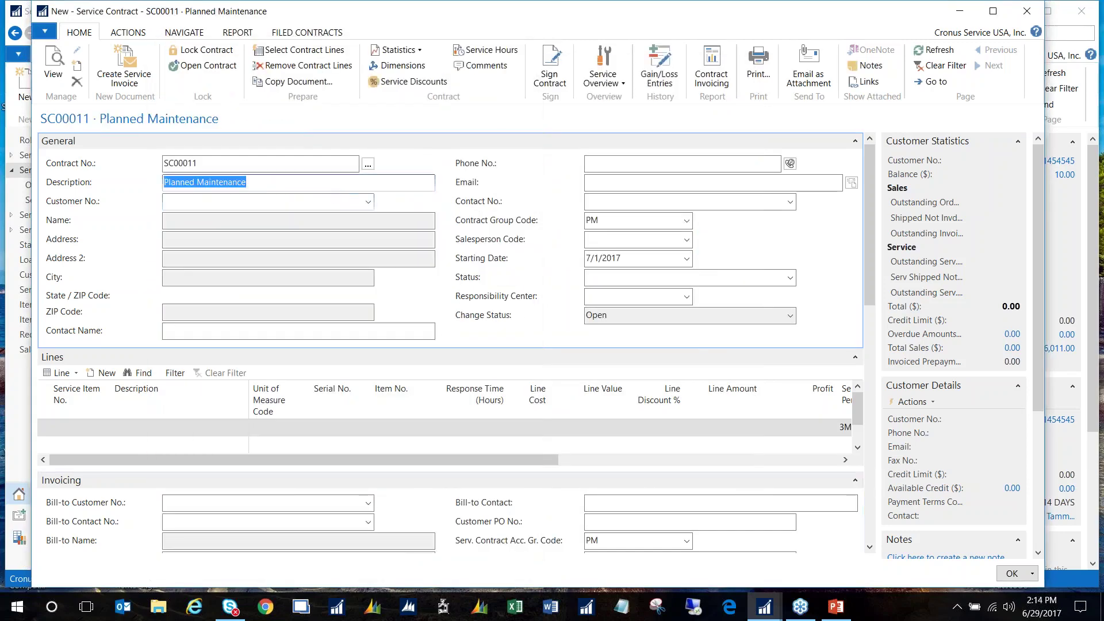
click(302, 200)
click(368, 201)
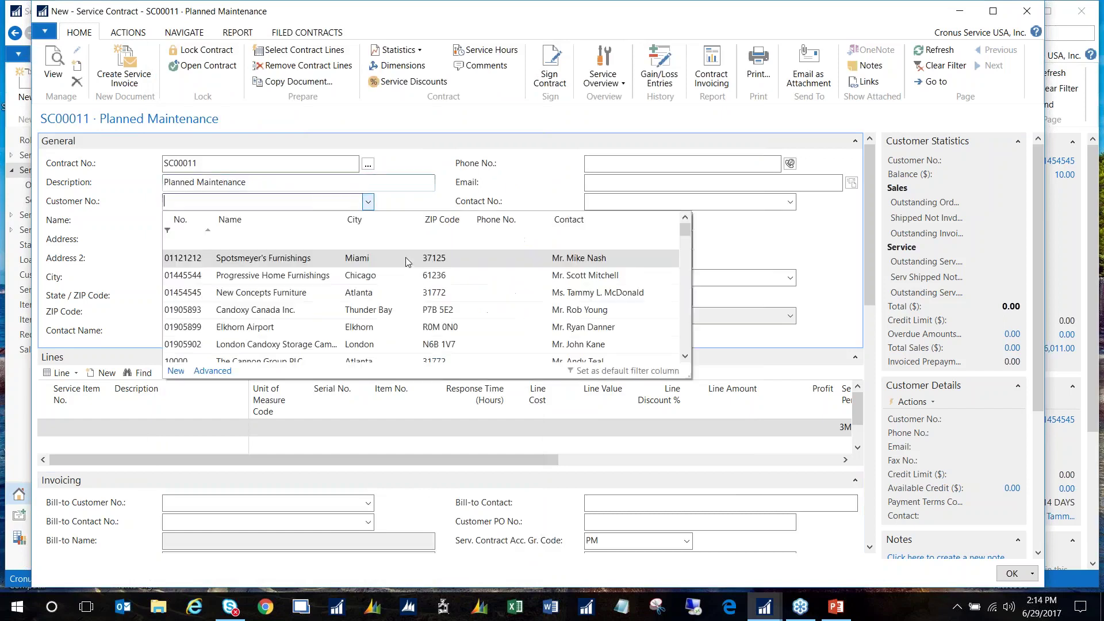
click(240, 294)
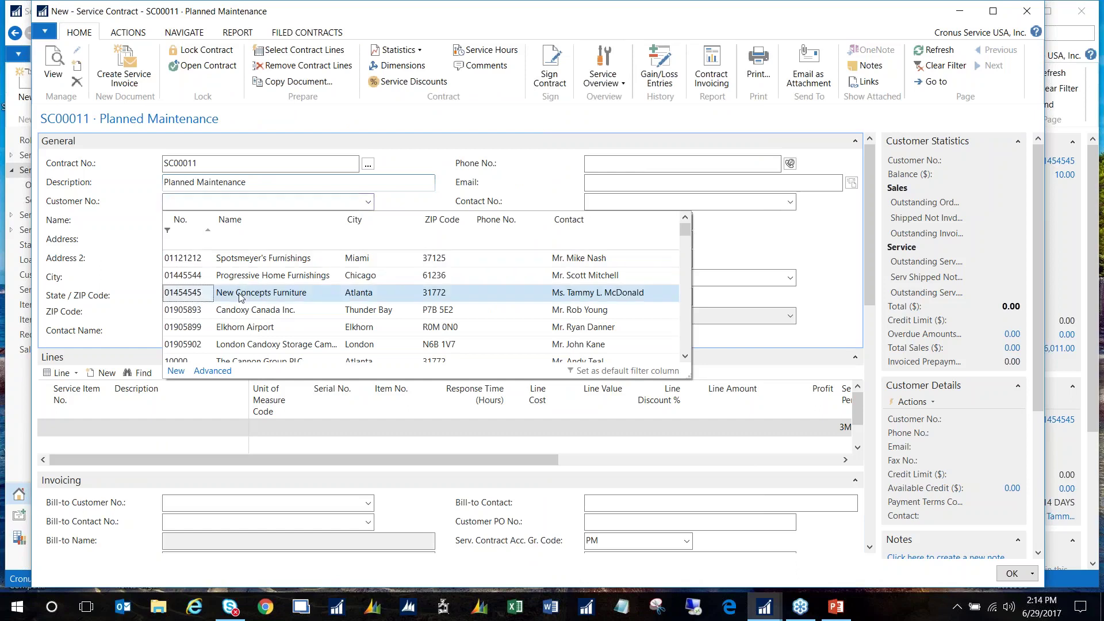
key(Tab)
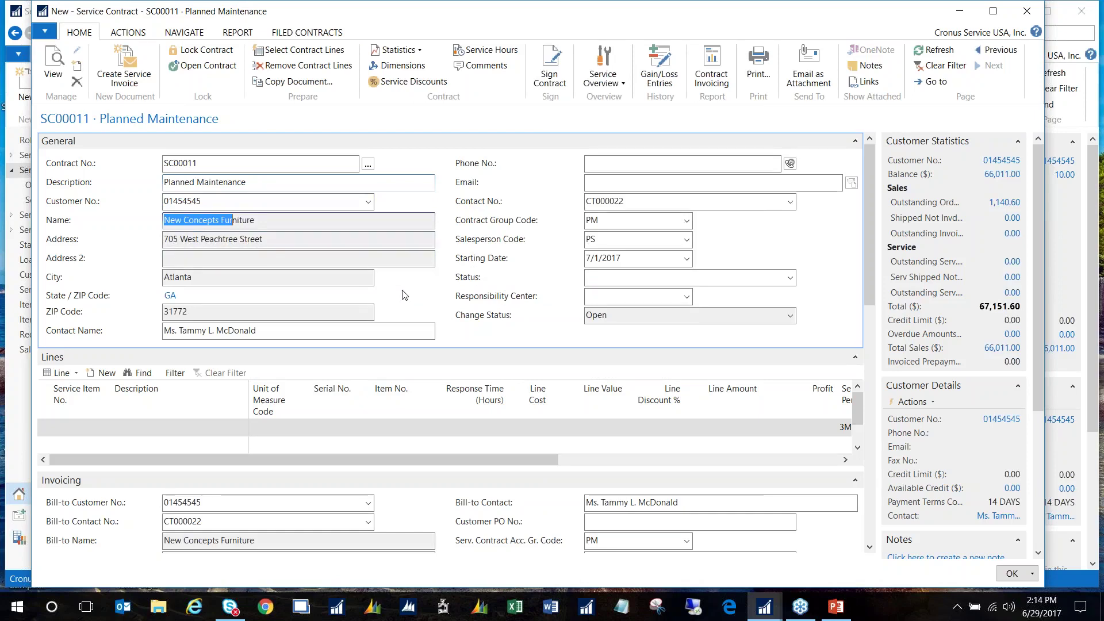
- Review the contract group code and starting date of the new service contract
click(616, 219)
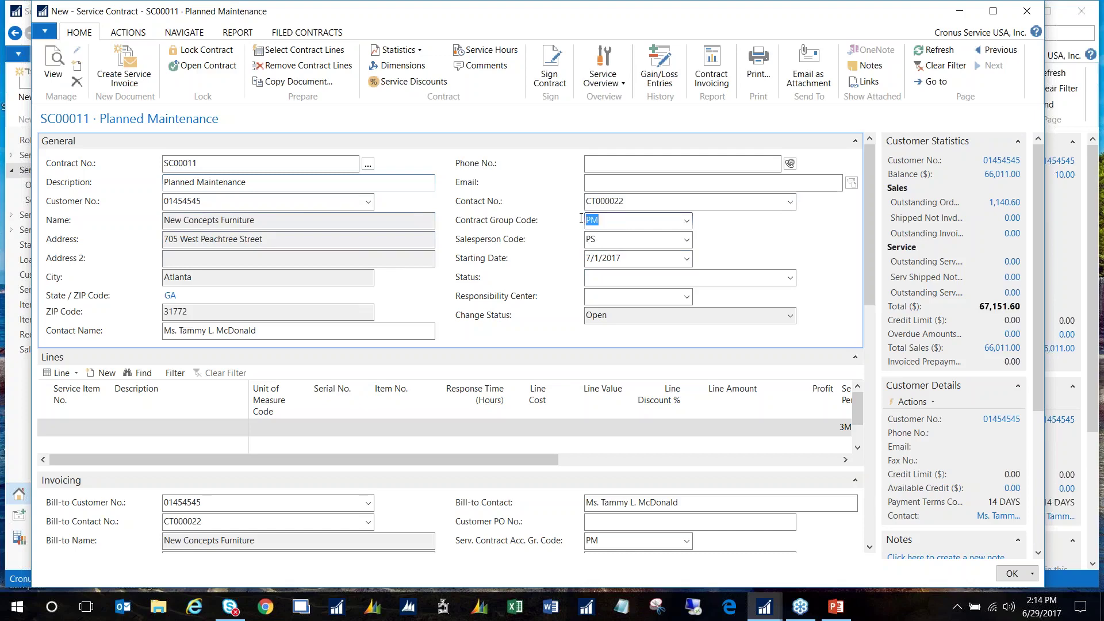
click(593, 258)
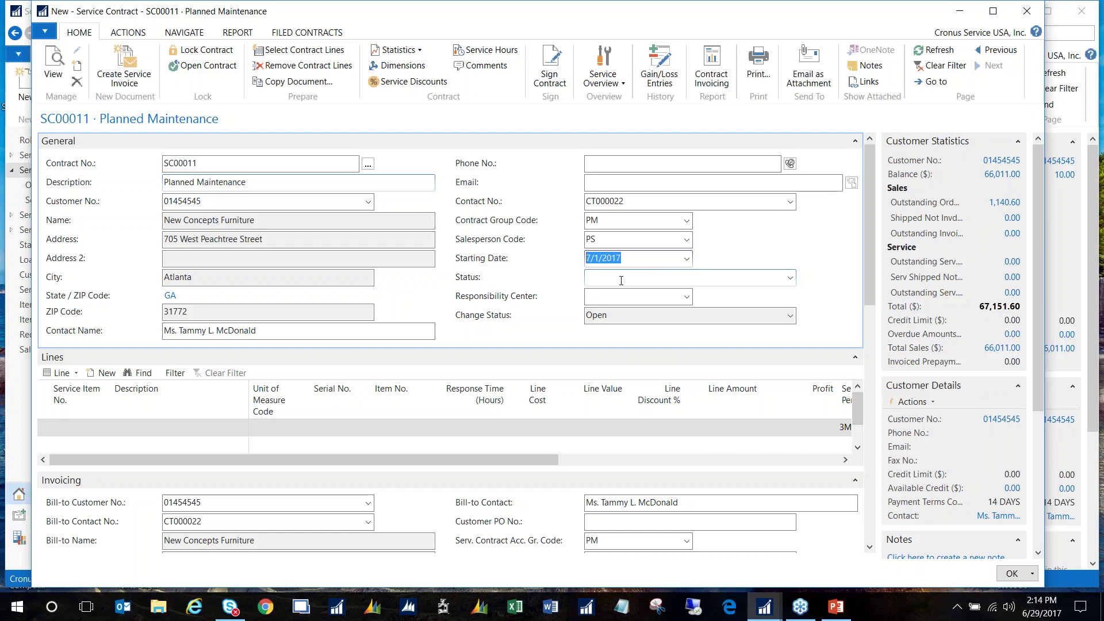
- Review the new service contract's status field and its invoicing details, including the bill-to customer, project code and payment terms
click(621, 280)
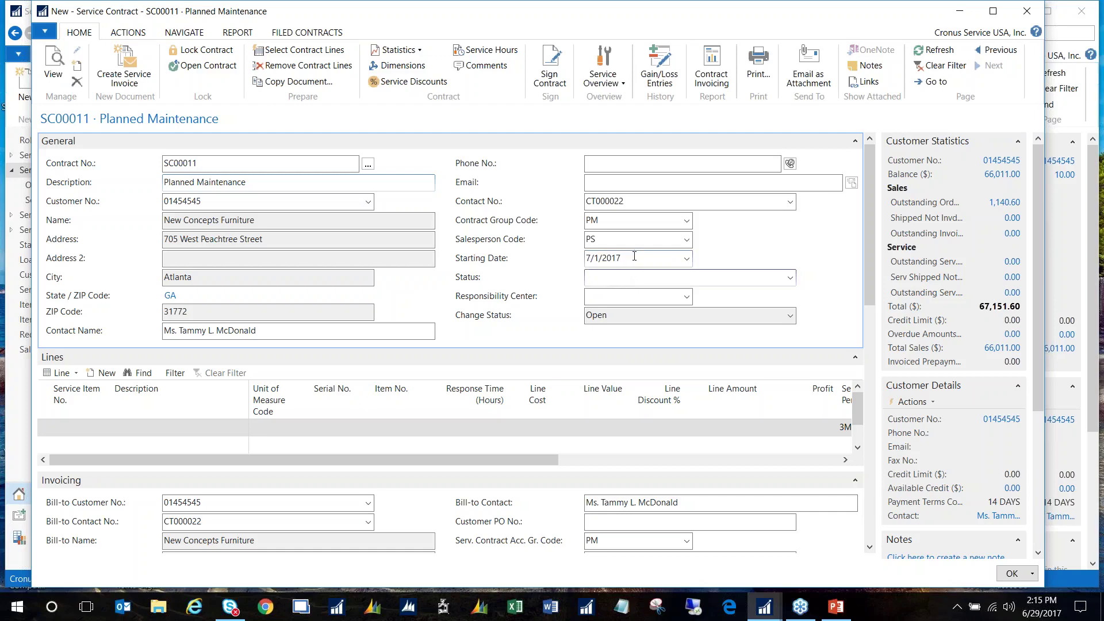
drag(876, 268, 884, 367)
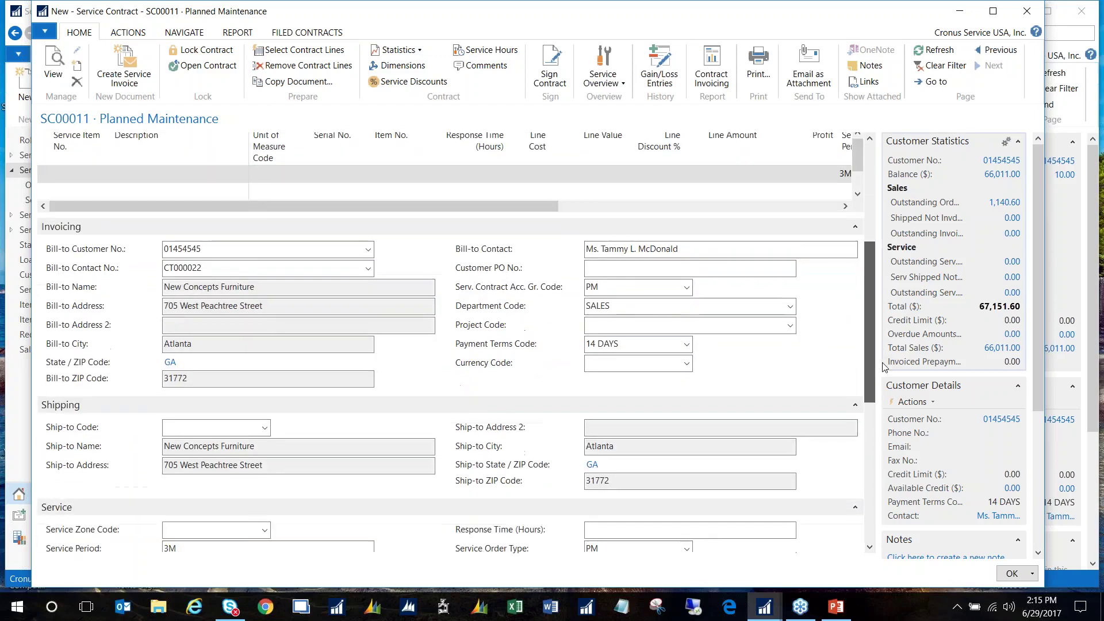
scroll(884, 367, down, 3)
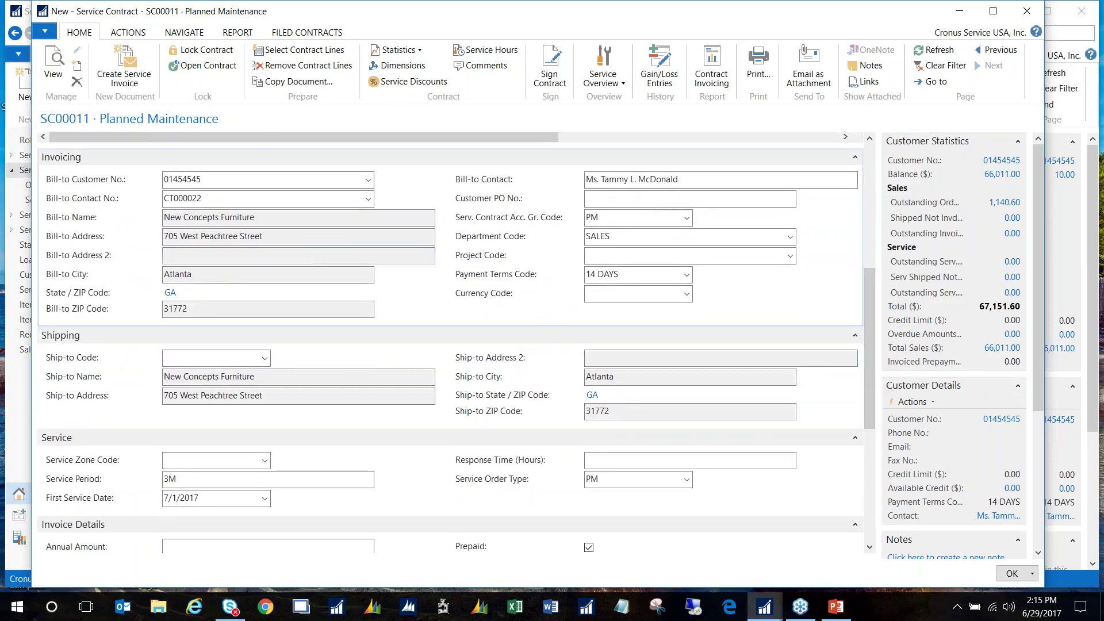
click(212, 182)
double_click(213, 183)
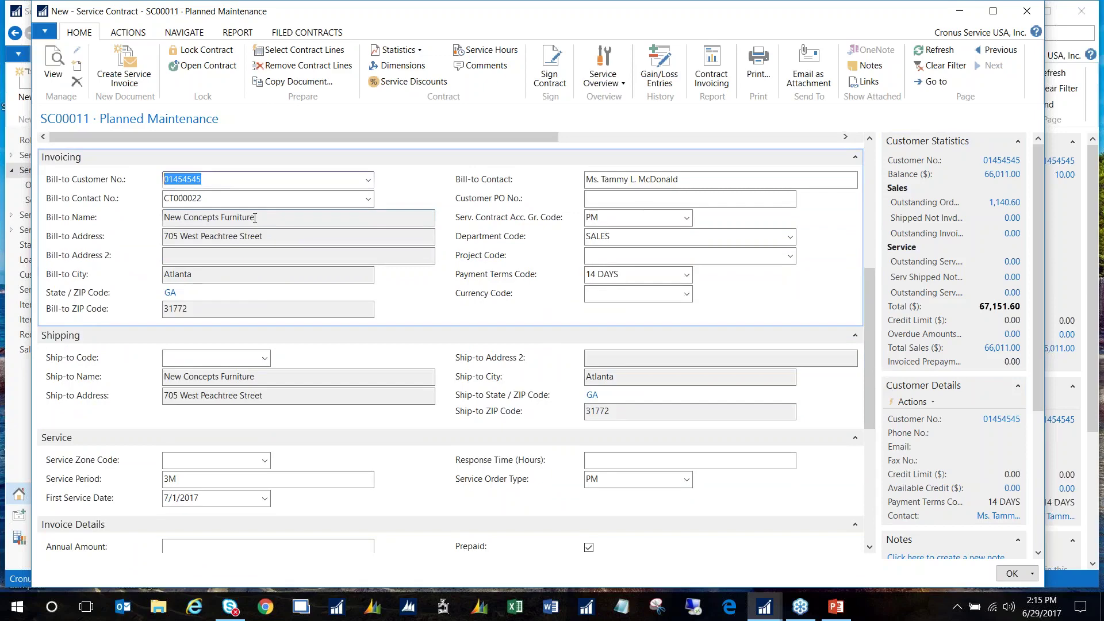
click(612, 257)
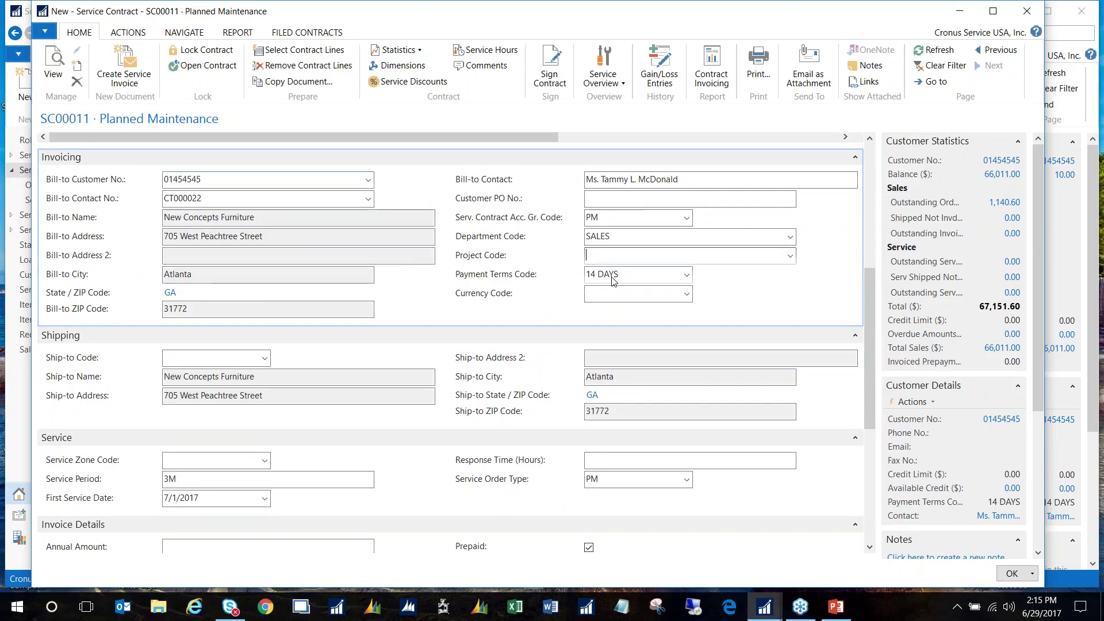
scroll(315, 389, down, 3)
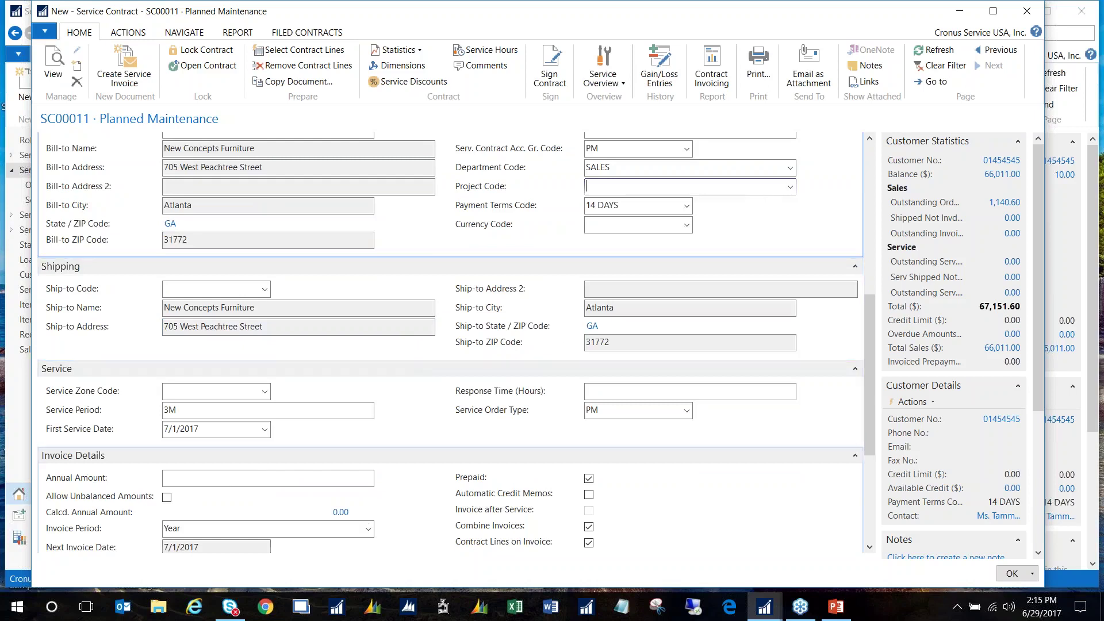
- Review the contract's service period, service order type, invoice period and expiration date settings
drag(208, 412, 161, 410)
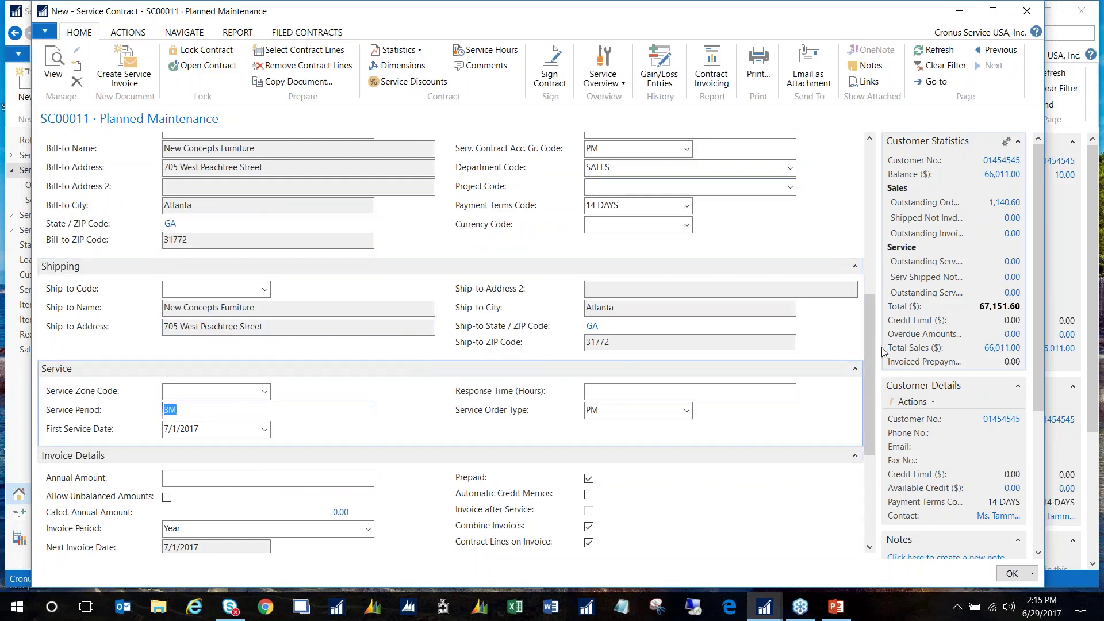
drag(870, 338, 874, 404)
click(611, 272)
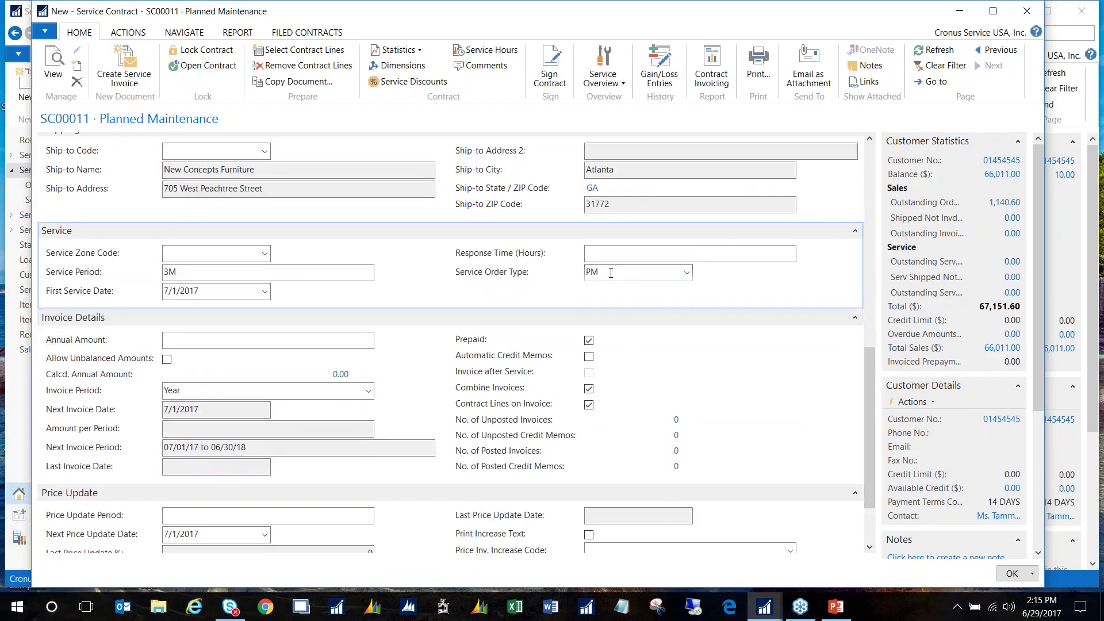
click(204, 391)
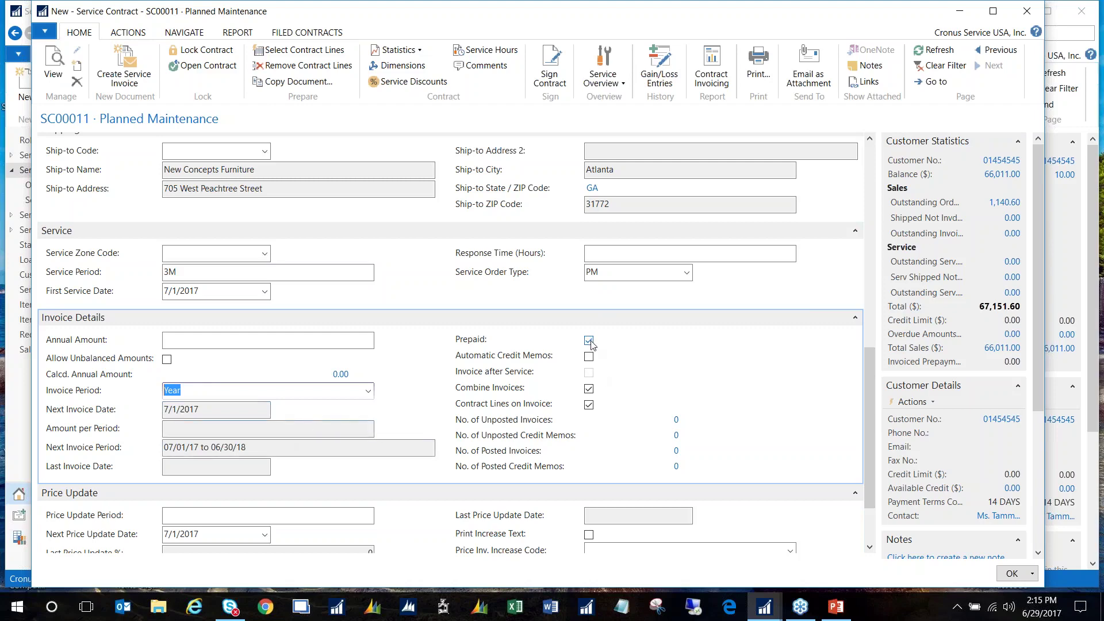
scroll(487, 417, down, 3)
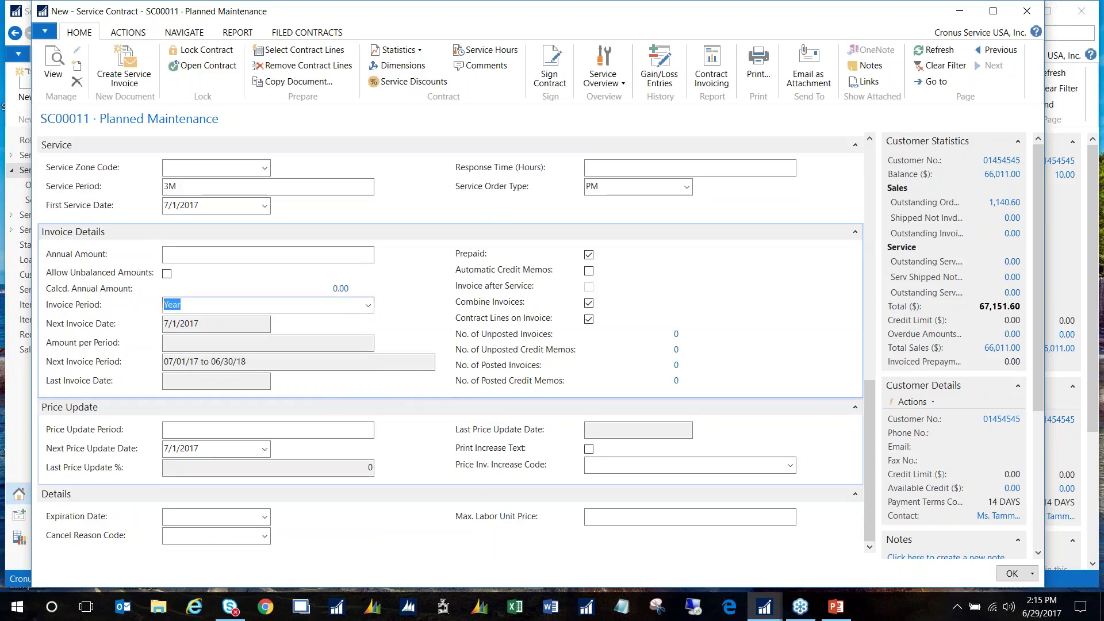
click(205, 518)
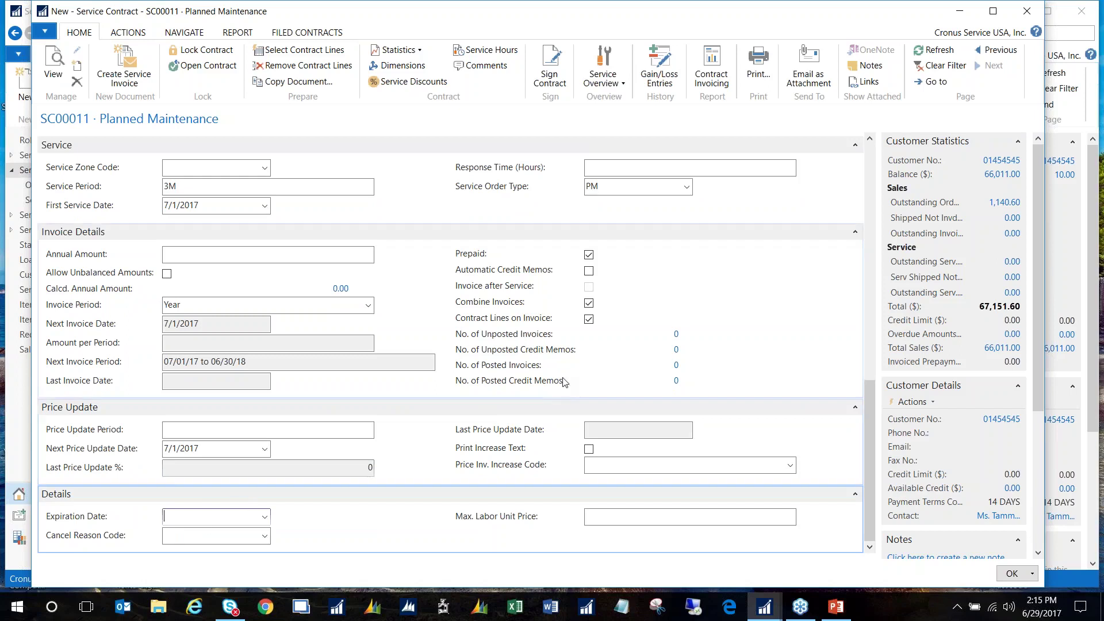
- Add forklift service item 48 to the contract lines from the customer's service item list
scroll(767, 379, up, 10)
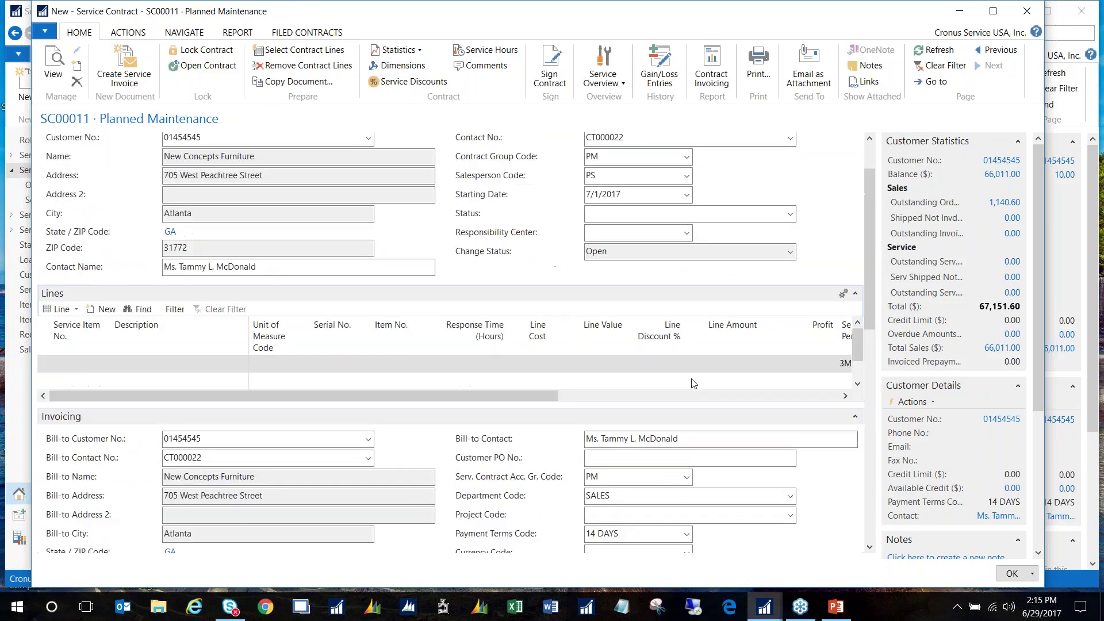
click(89, 368)
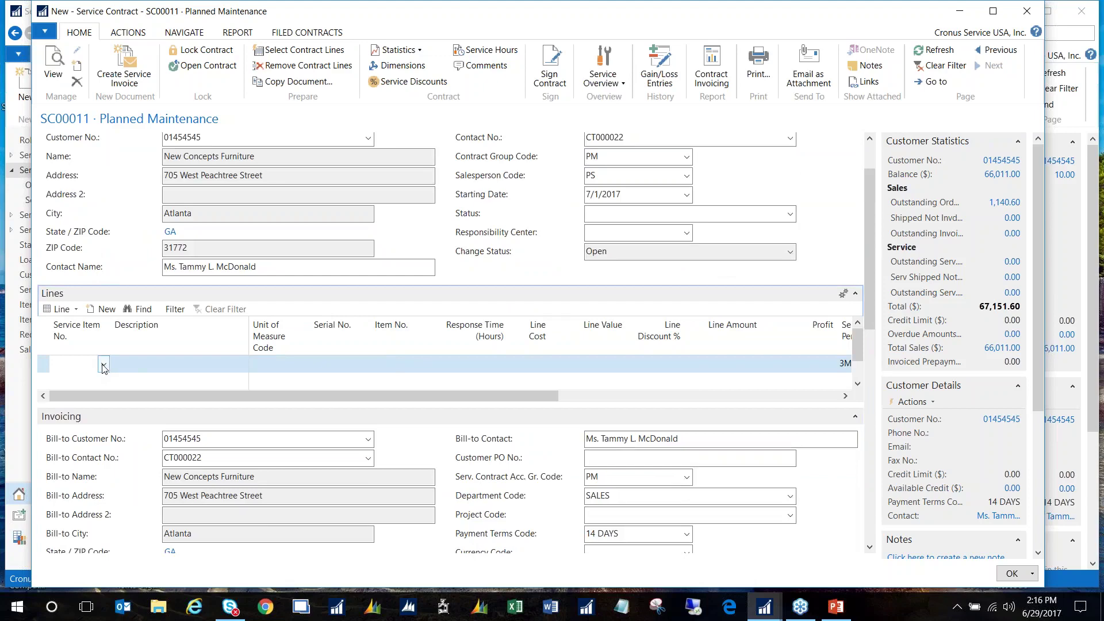
click(104, 364)
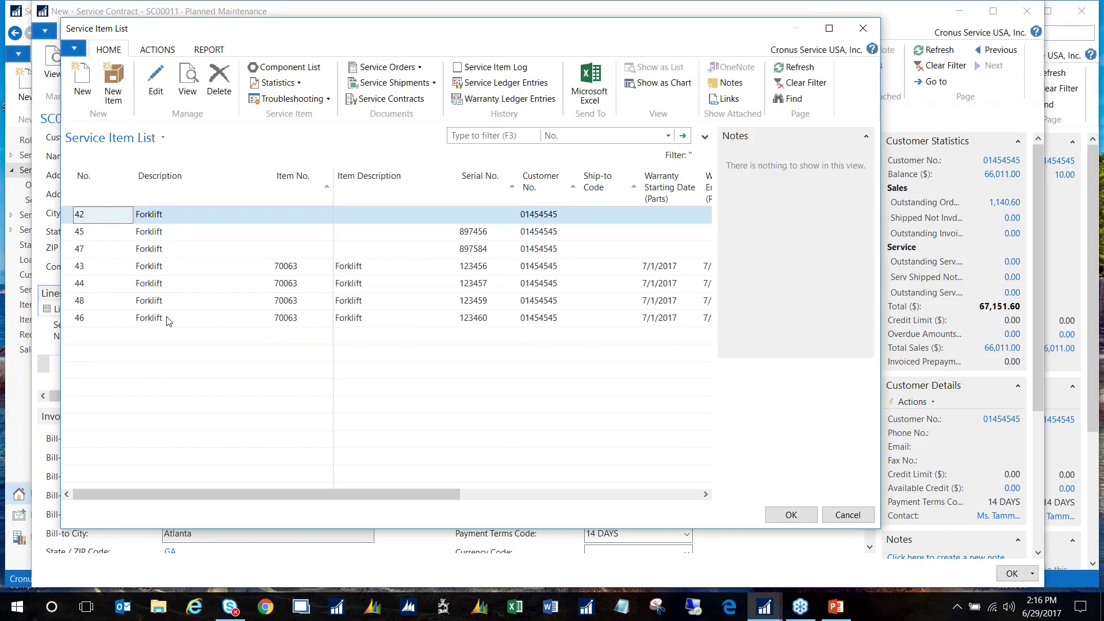
click(79, 307)
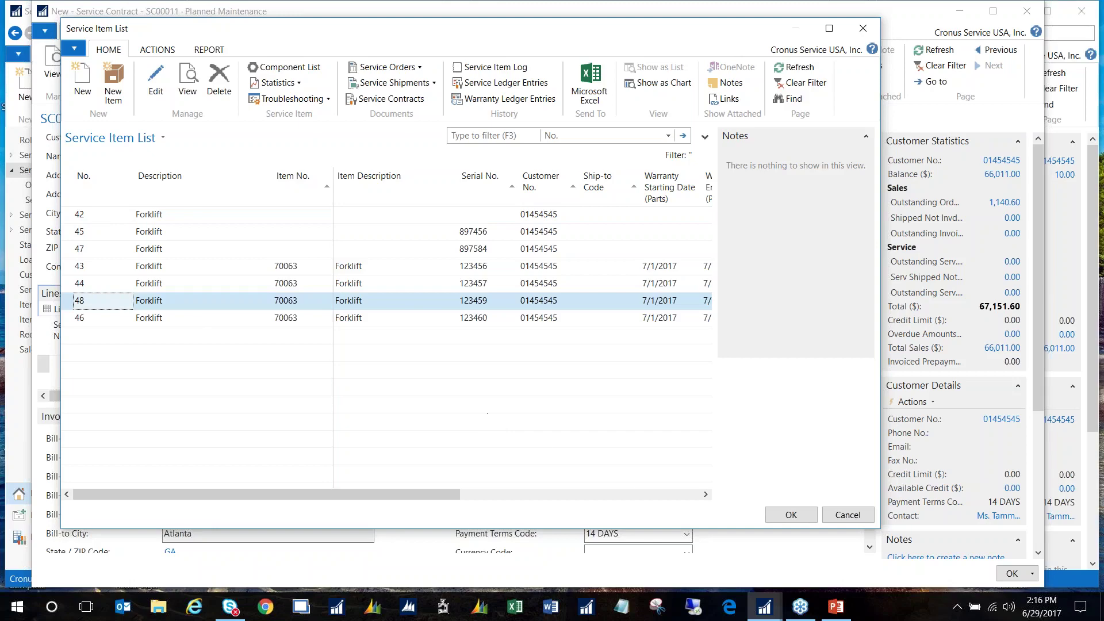
click(796, 517)
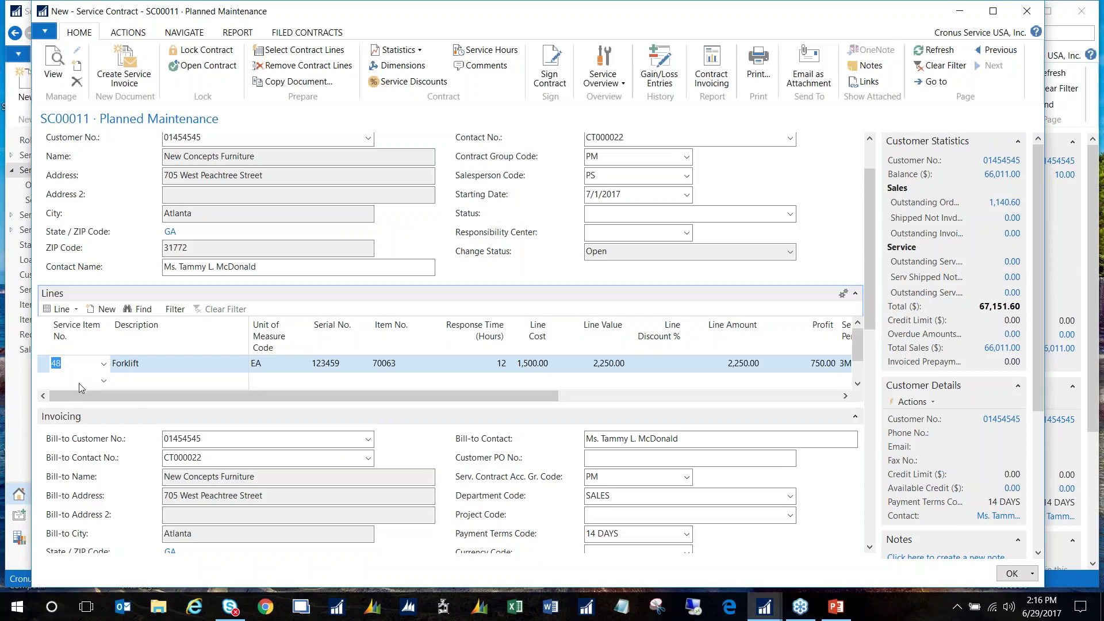
click(78, 383)
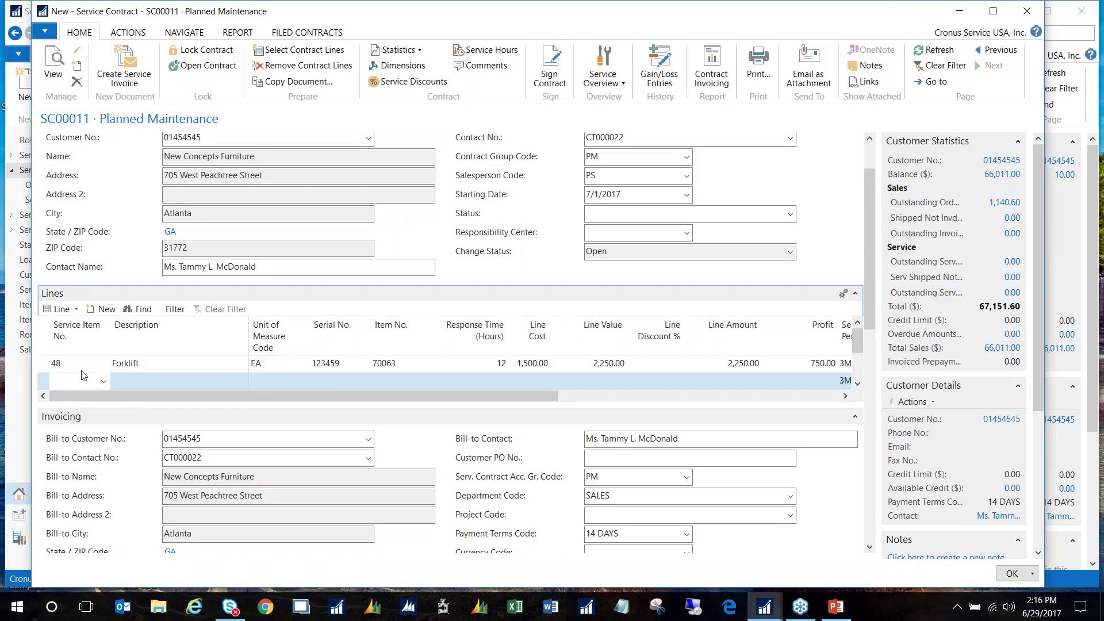
- Examine the forklift line's value and compare it with the contract's annual amount in the invoice details
click(401, 360)
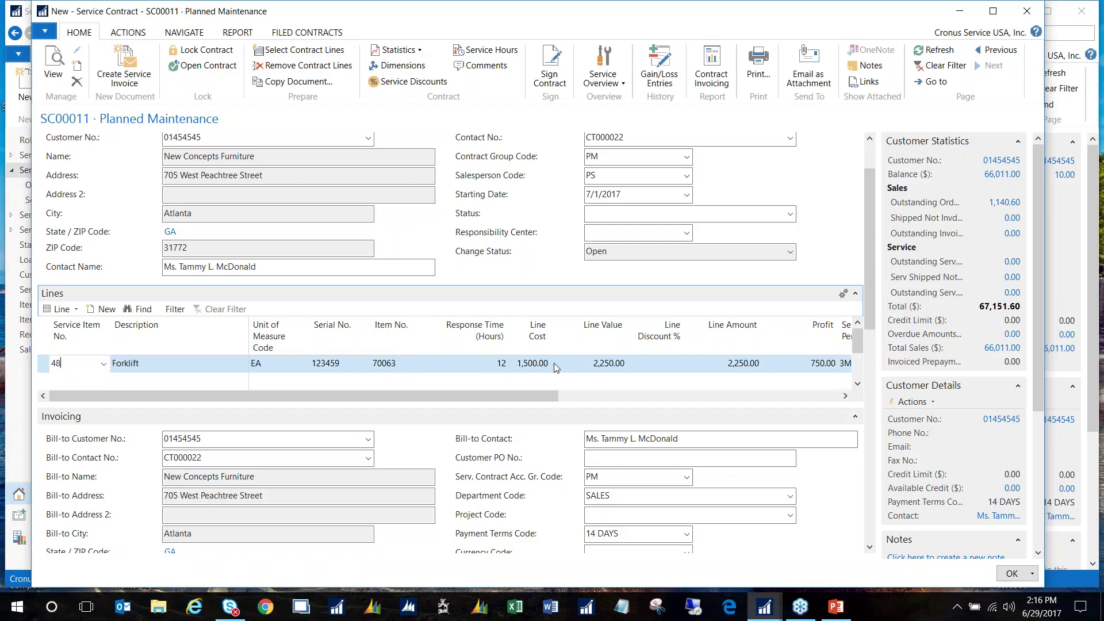
click(604, 363)
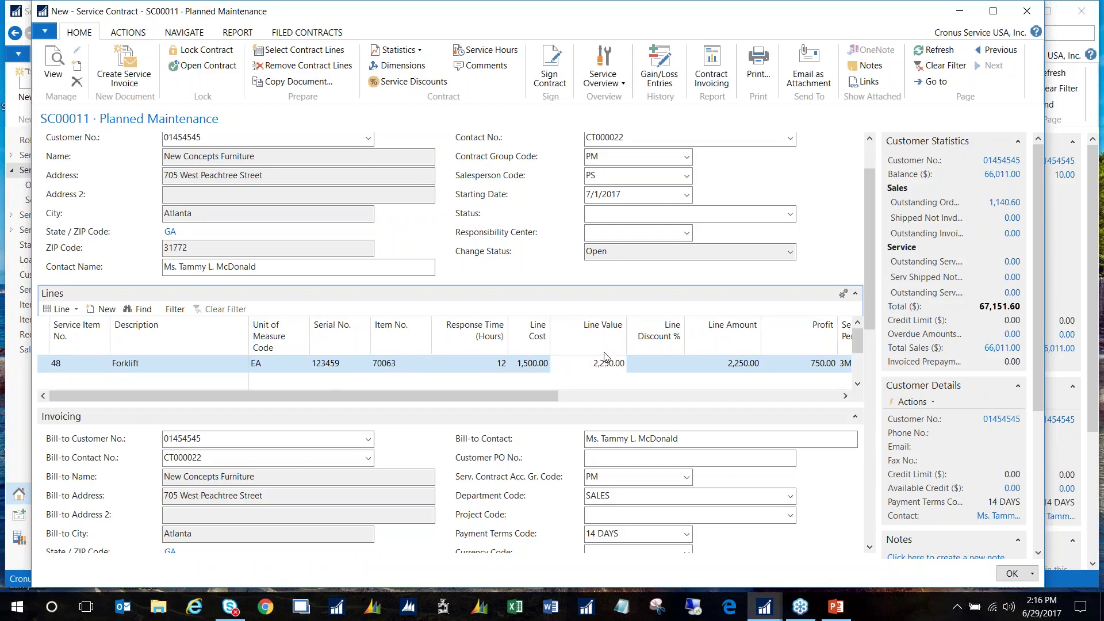
drag(593, 364, 625, 364)
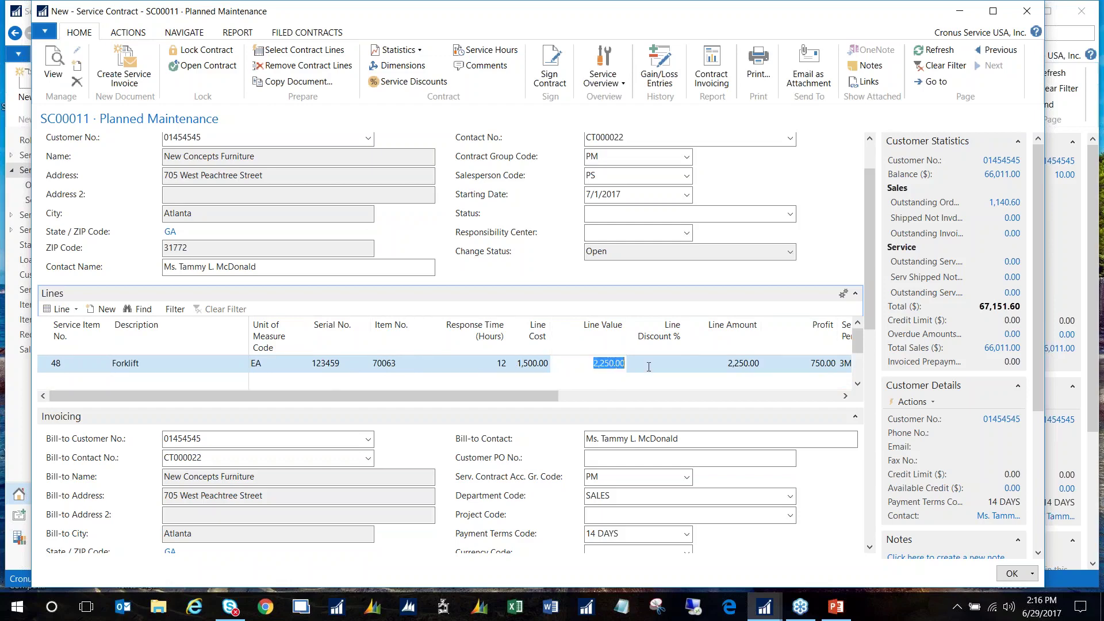
click(596, 381)
click(594, 365)
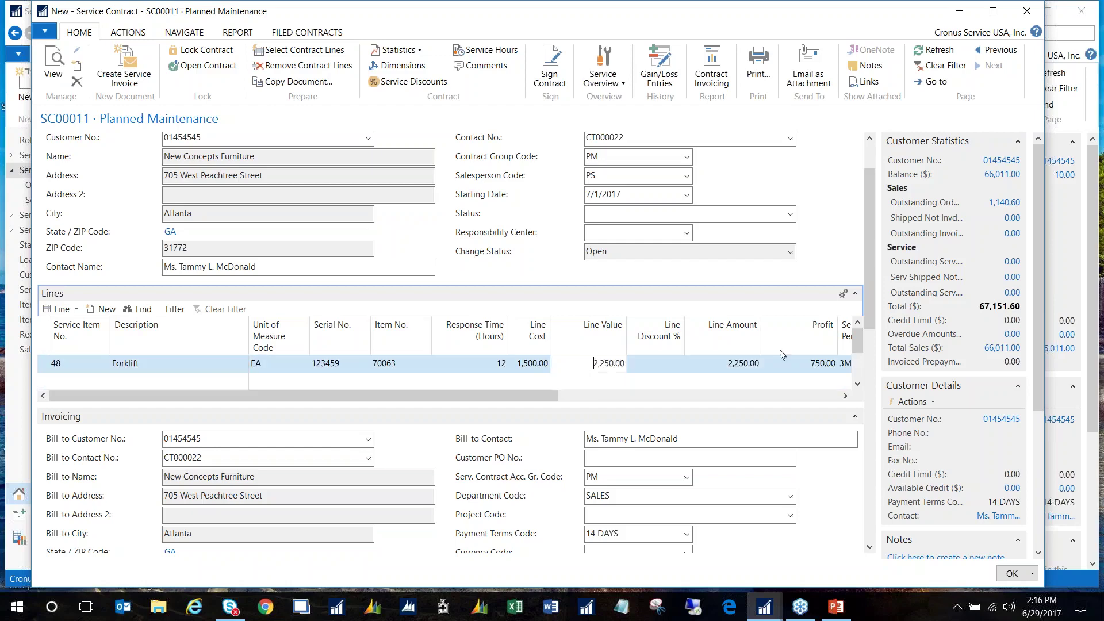
drag(869, 280, 870, 449)
click(337, 366)
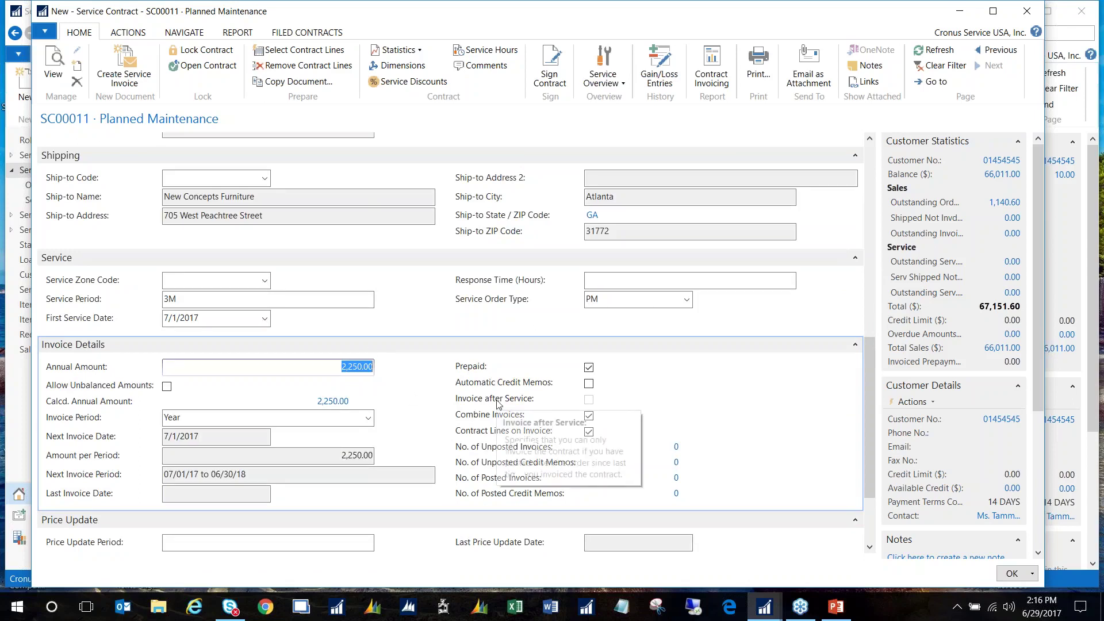
- Clear the line cost on the forklift contract line
drag(871, 350, 885, 194)
click(517, 342)
double_click(517, 343)
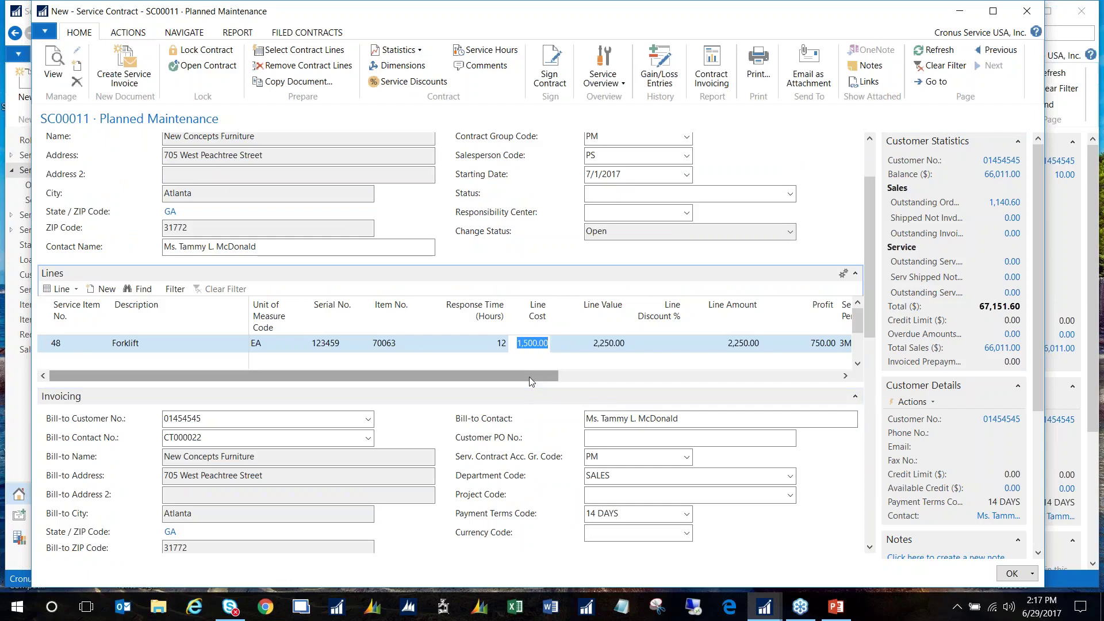
key(Delete)
key(Tab)
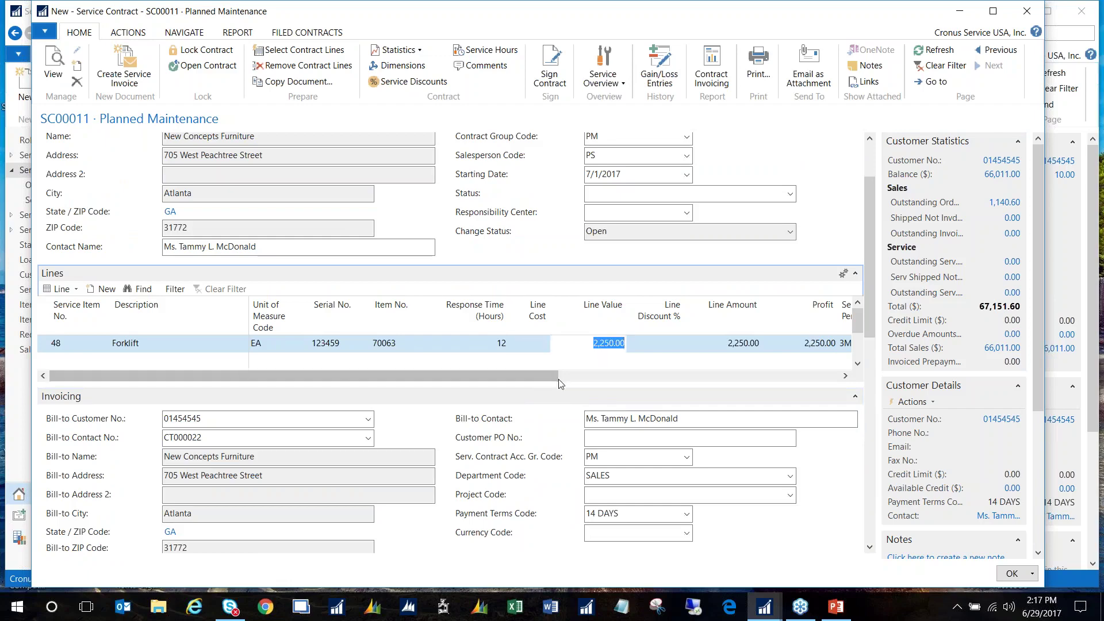
- Review the forklift line's service period and next planned service date
drag(527, 376, 814, 378)
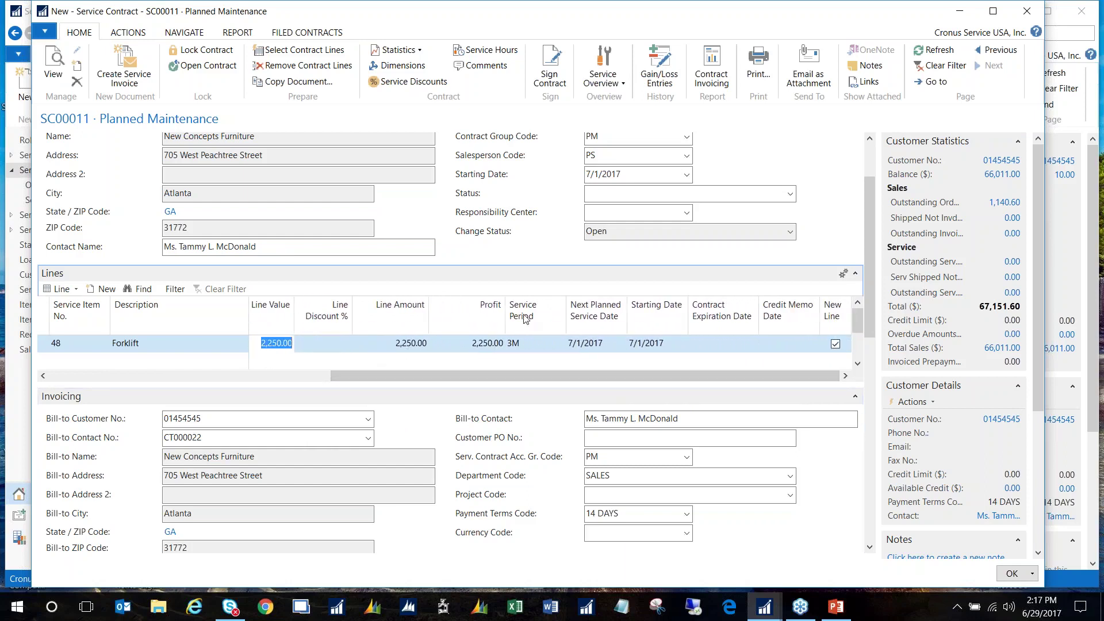
click(531, 346)
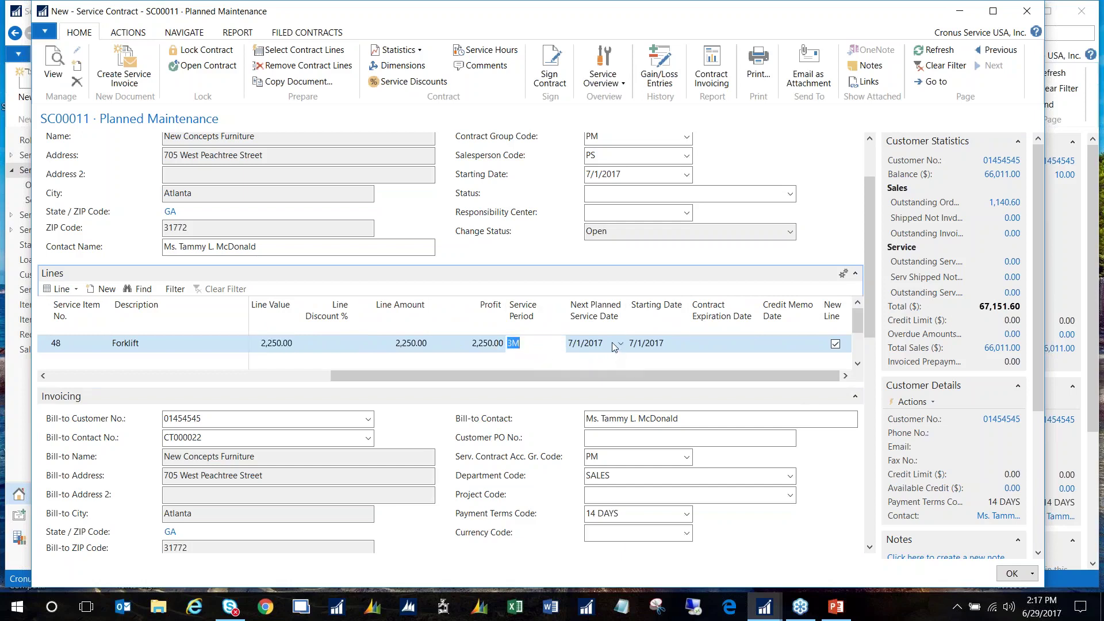
drag(614, 345, 538, 340)
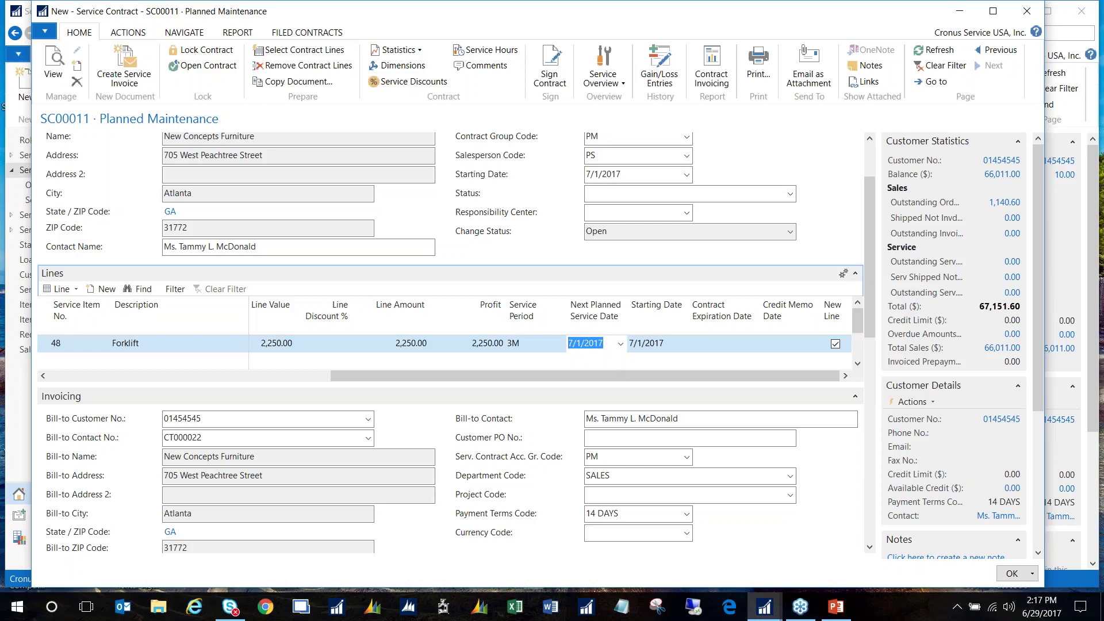
drag(660, 377, 330, 385)
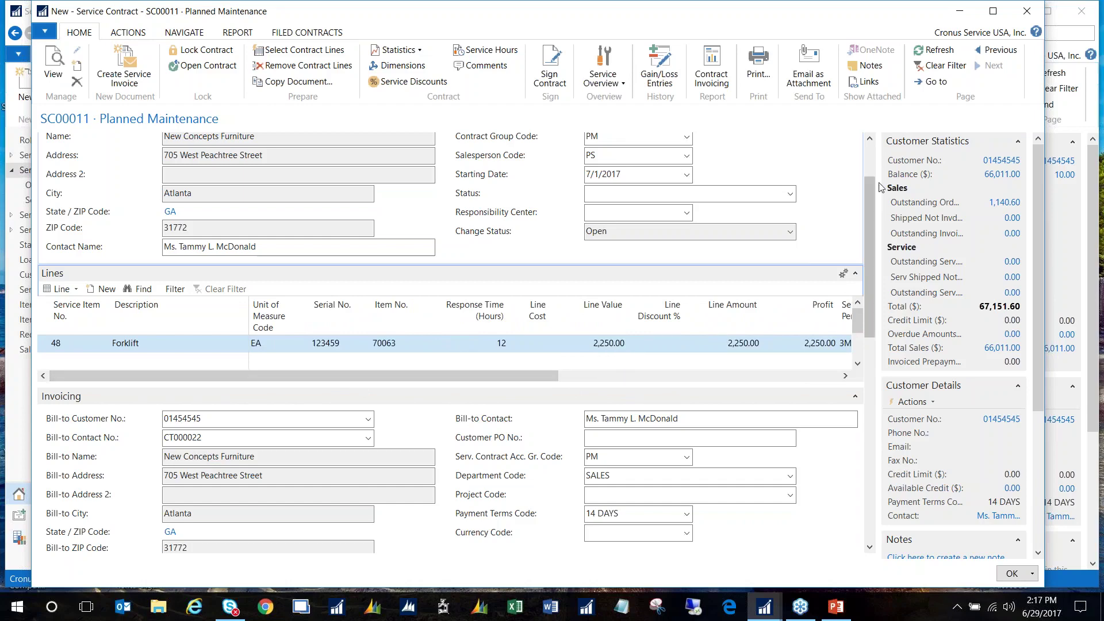
- Review the contract's service discounts for the service item group and resource group, and close the list
click(870, 153)
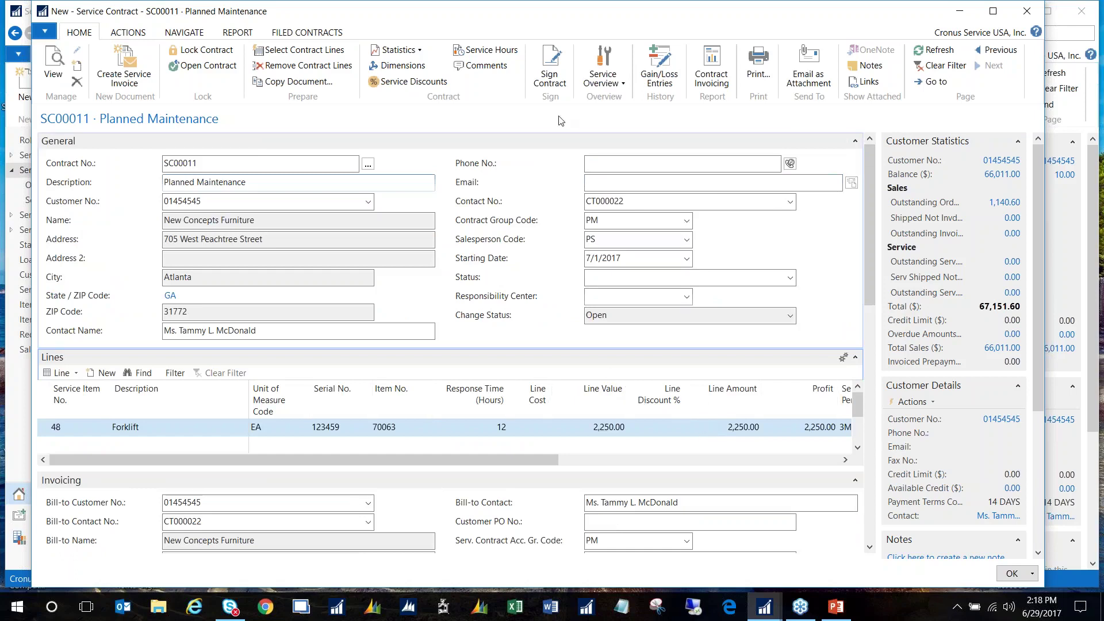
click(411, 81)
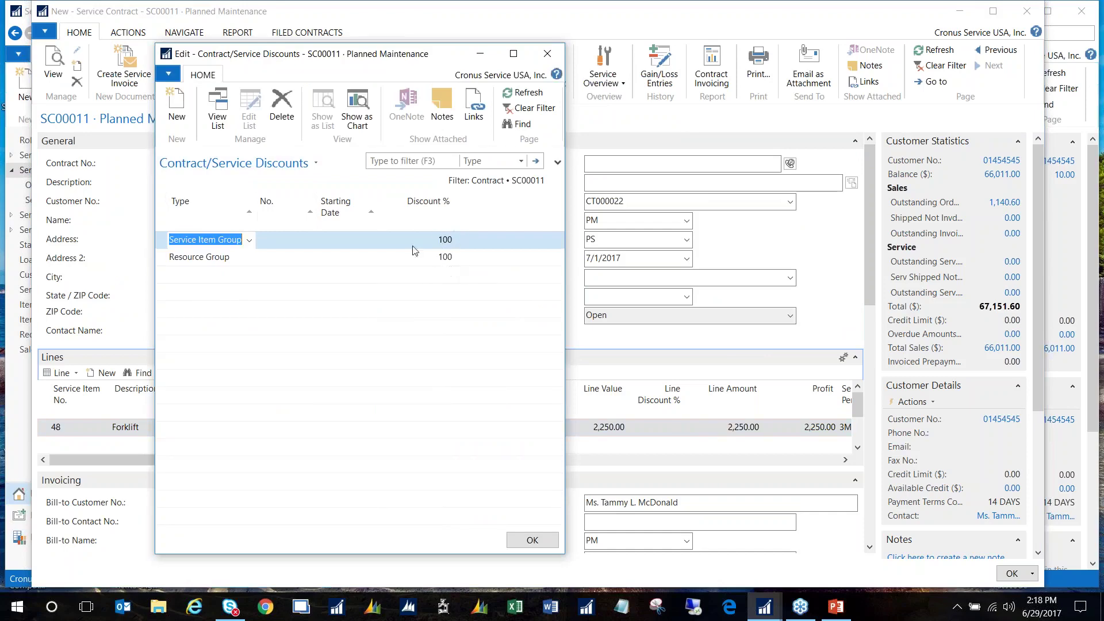
click(547, 54)
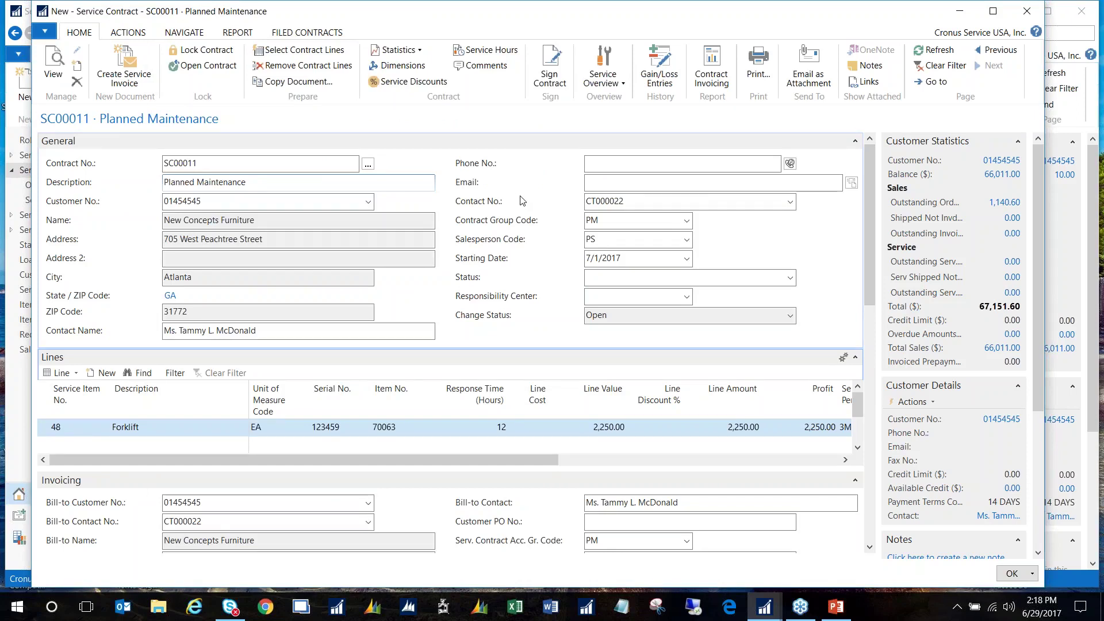
- Sign the planned maintenance service contract and check its status and change status
click(563, 73)
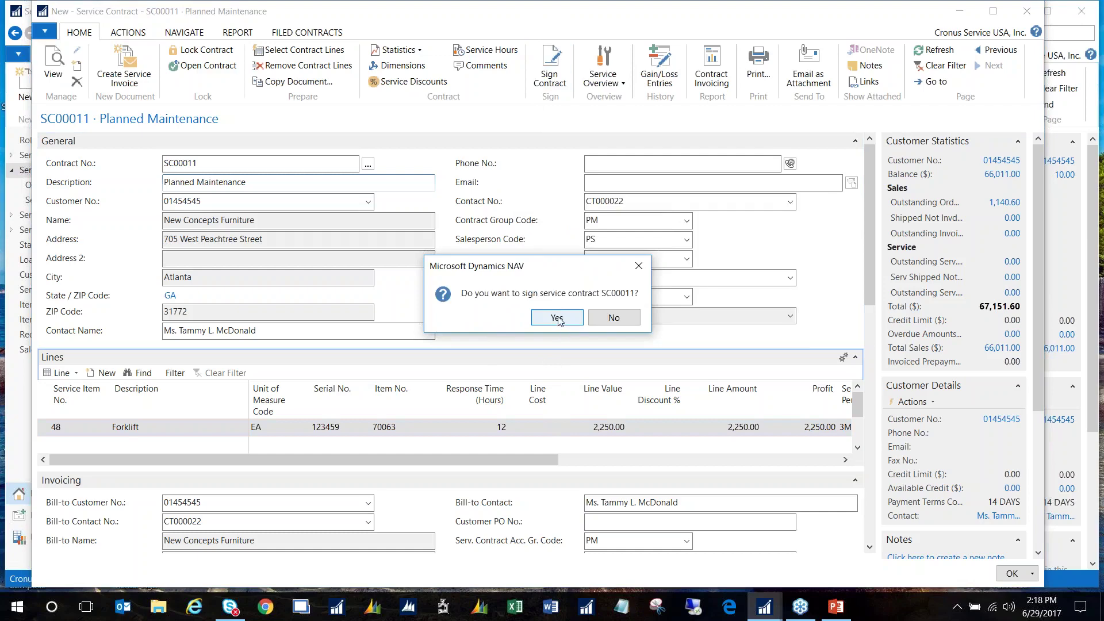
click(557, 319)
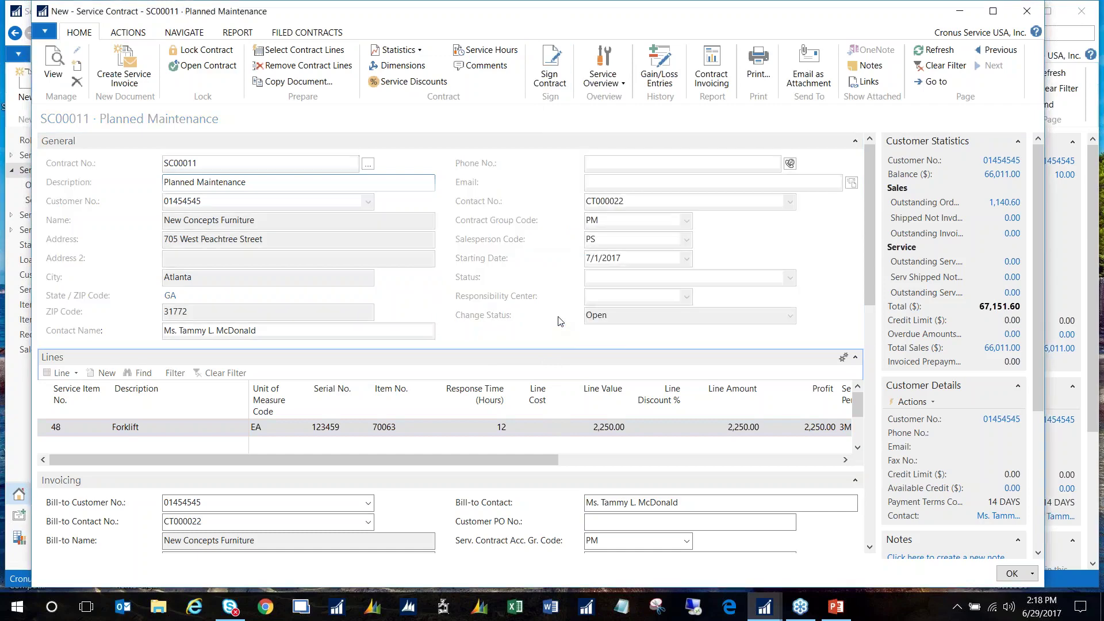
click(543, 277)
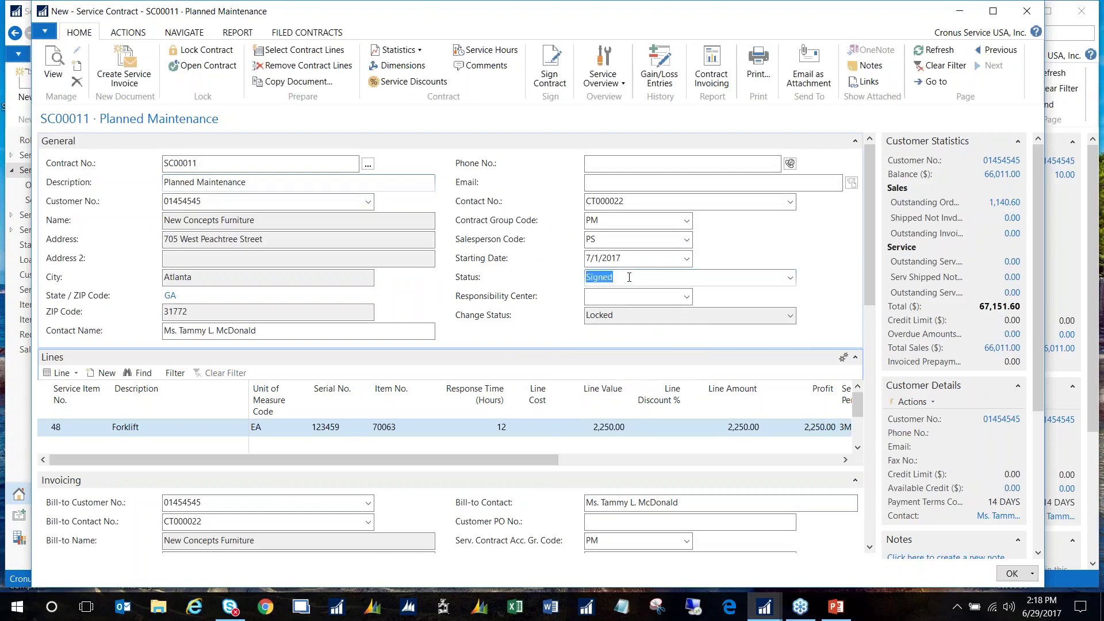
click(597, 313)
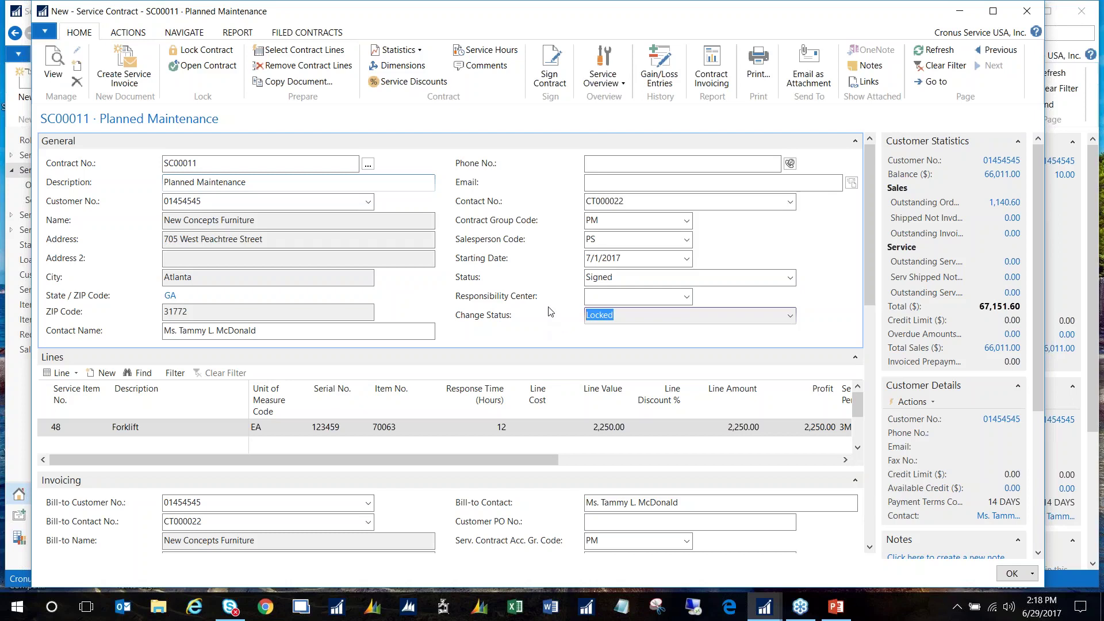
mouse_move(513, 315)
click(957, 12)
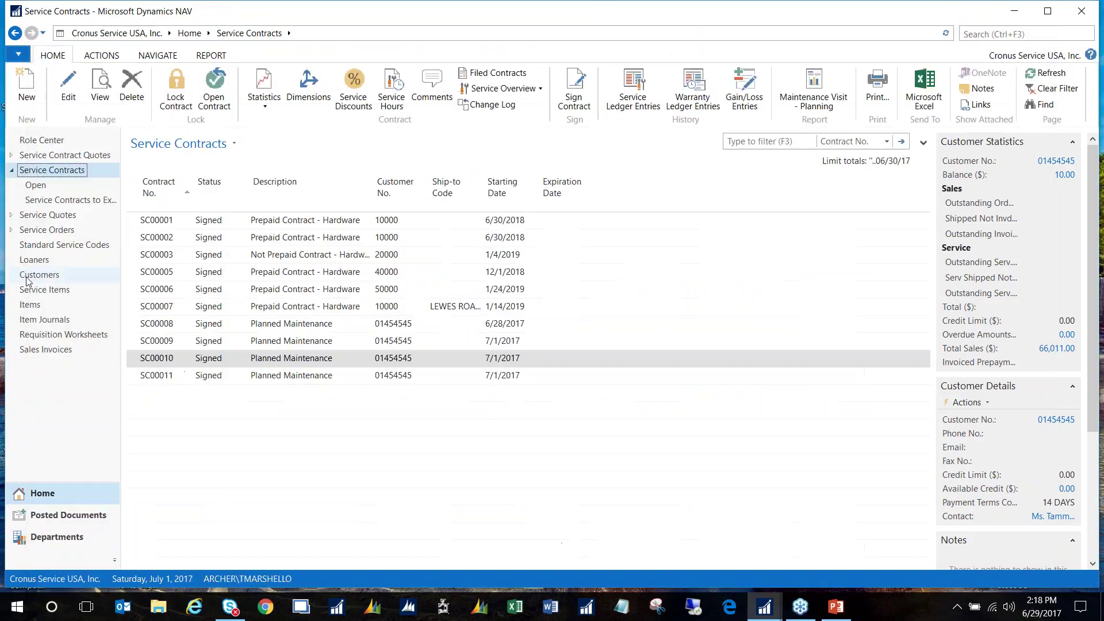
click(39, 141)
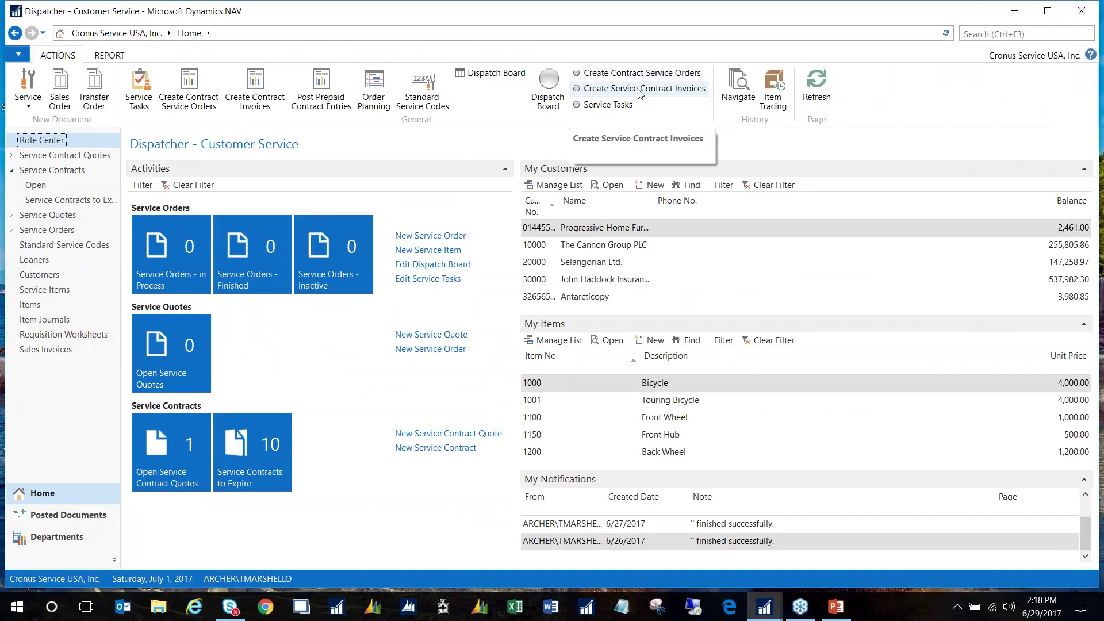
click(640, 89)
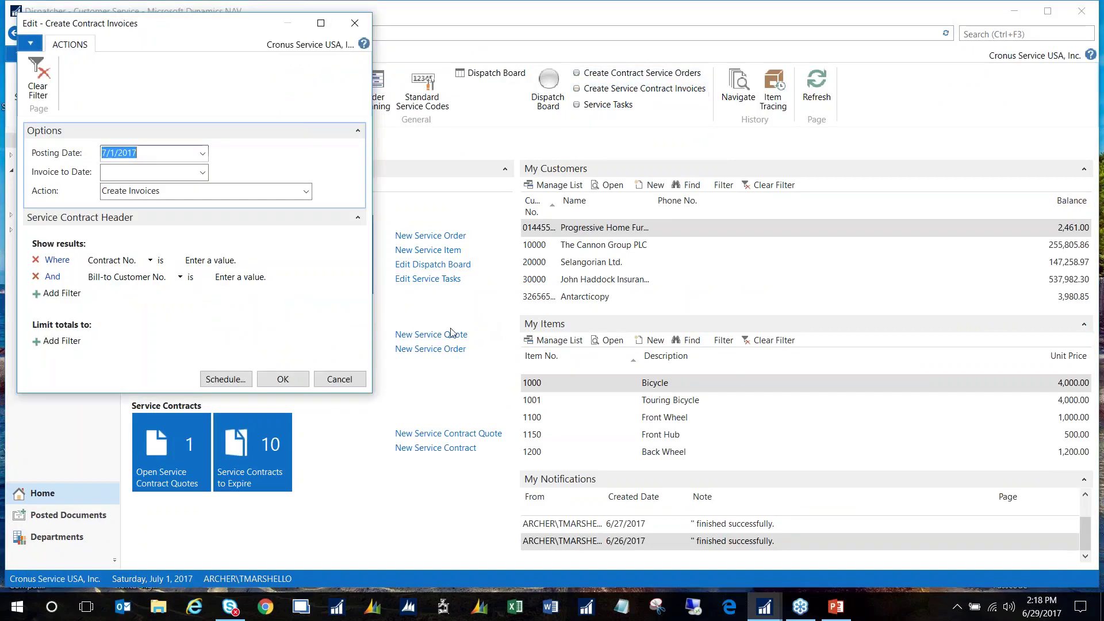
click(150, 169)
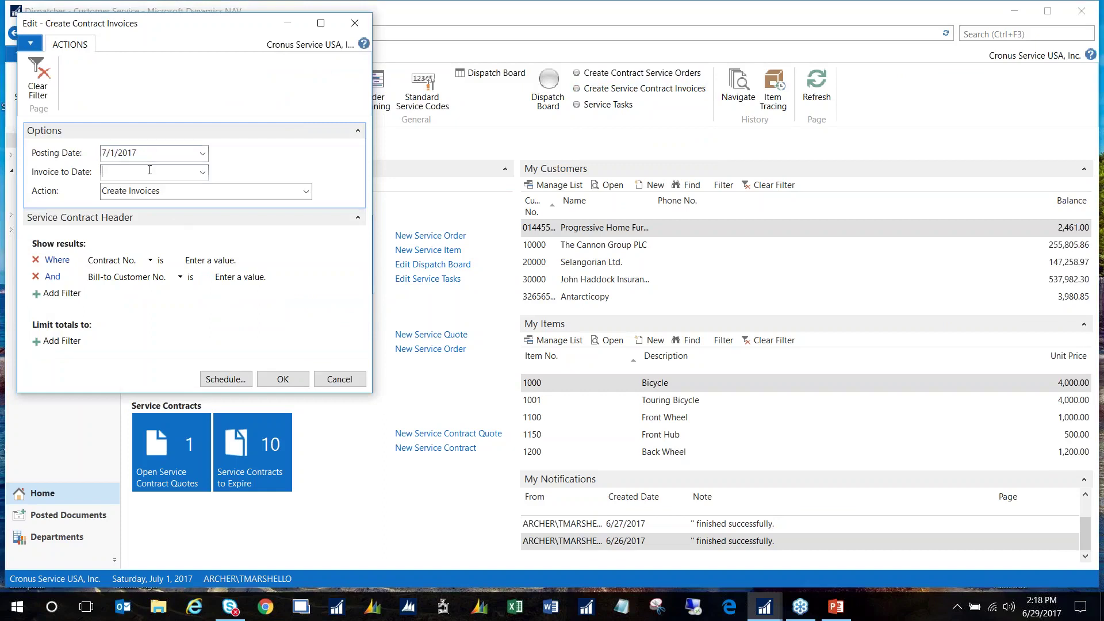
text(0731)
click(143, 151)
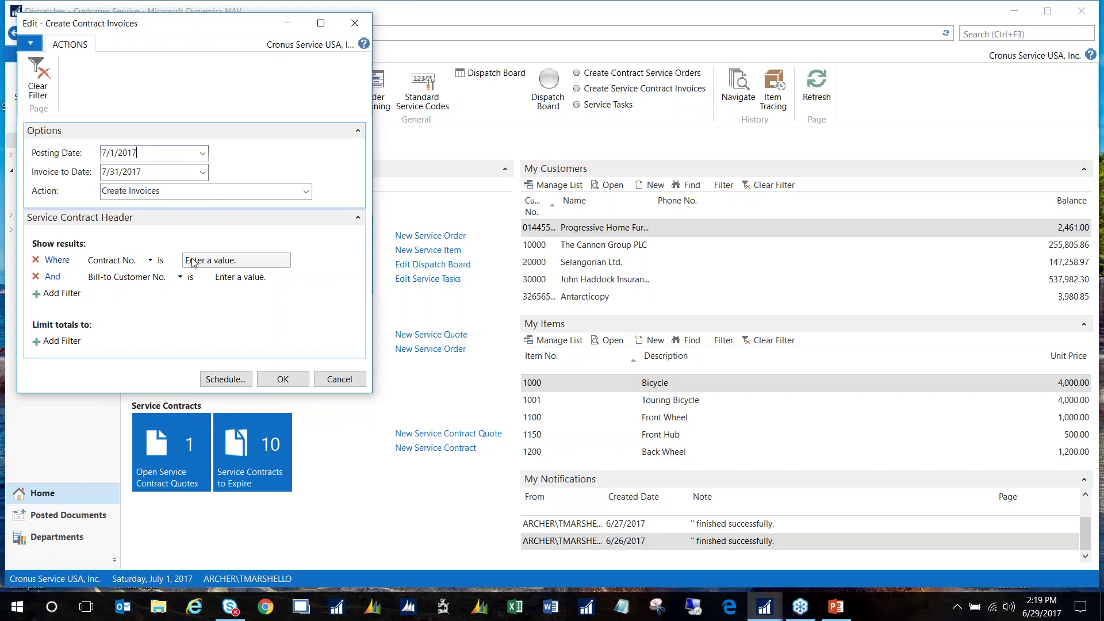
click(337, 379)
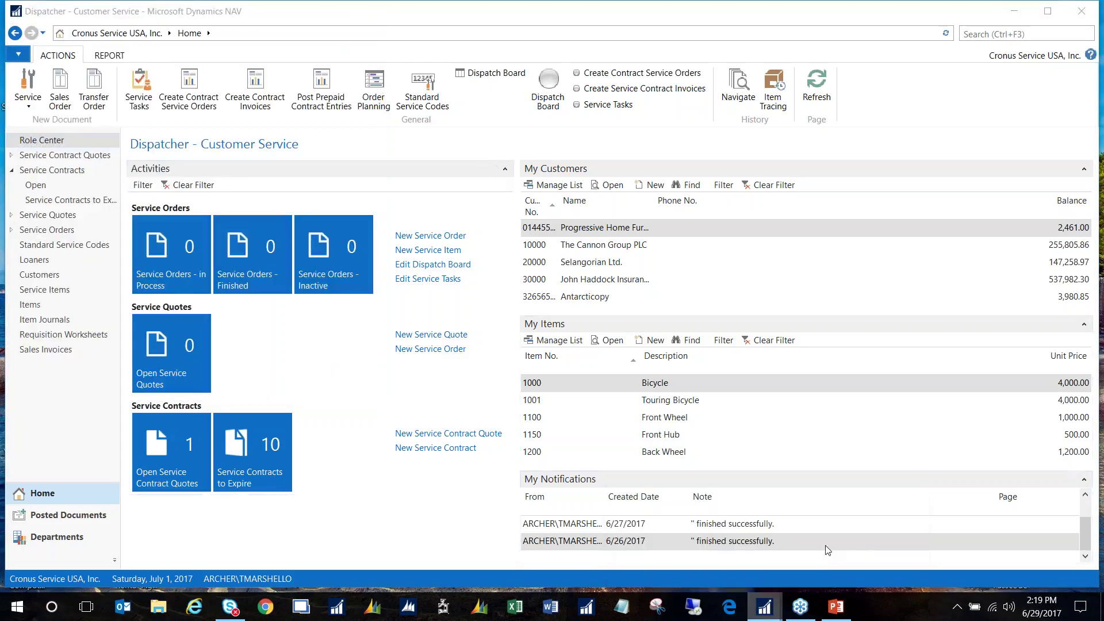
- Return to planned maintenance contract SC00011 and create its service invoice
click(766, 605)
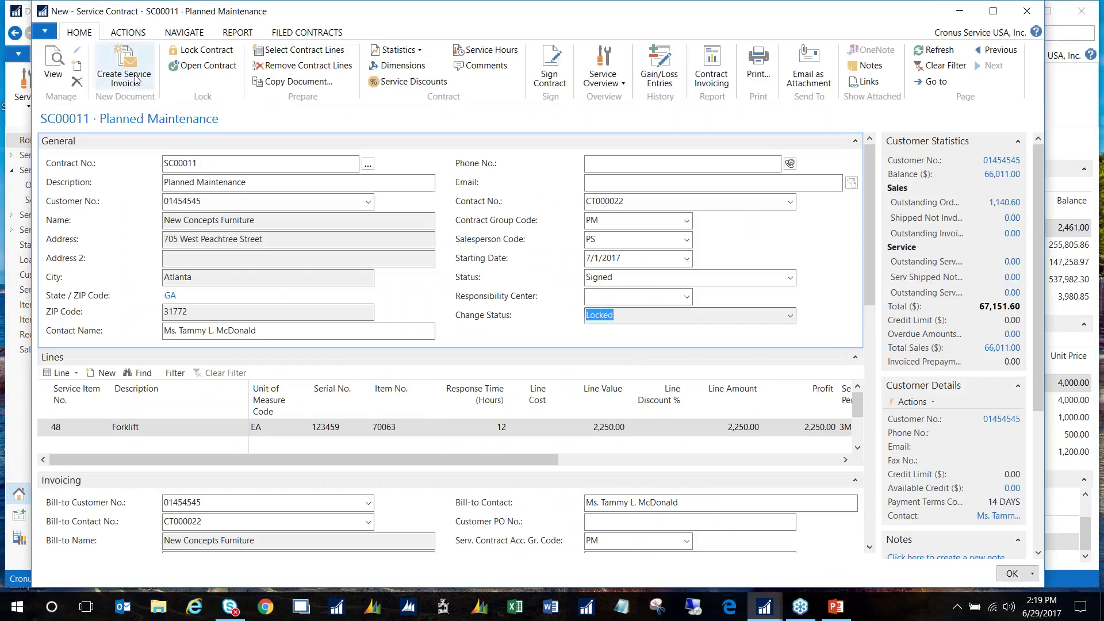
click(136, 79)
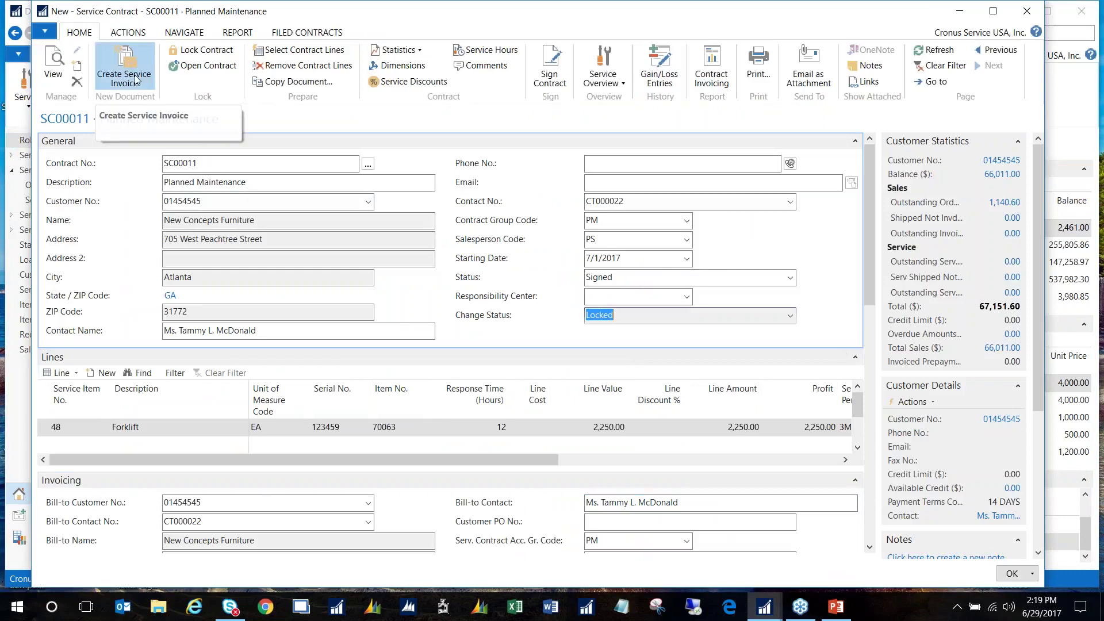
click(557, 319)
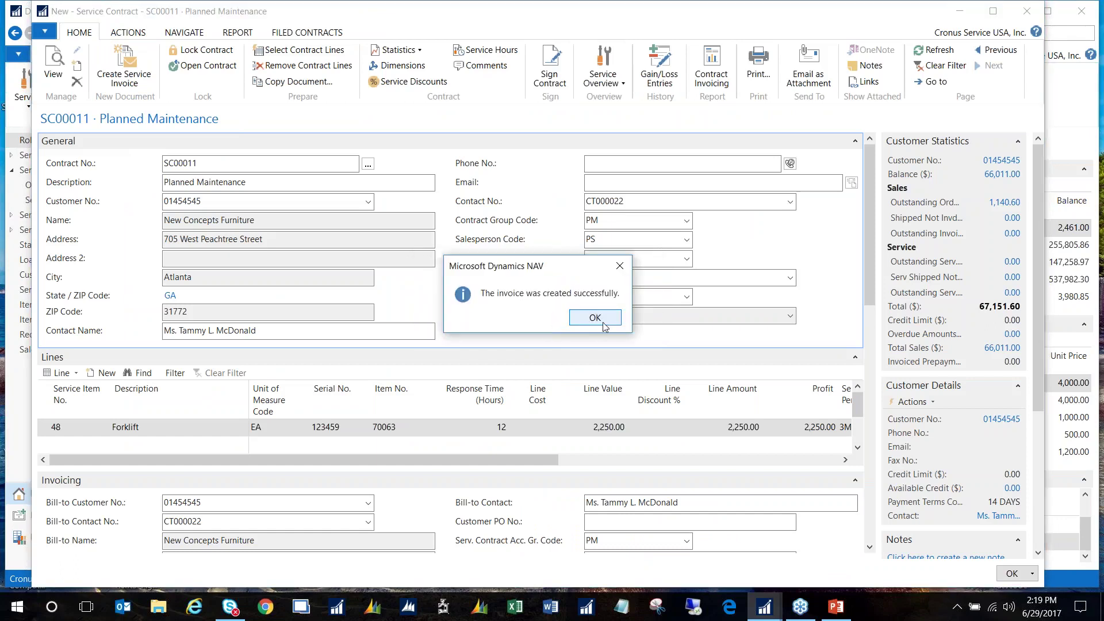
click(594, 318)
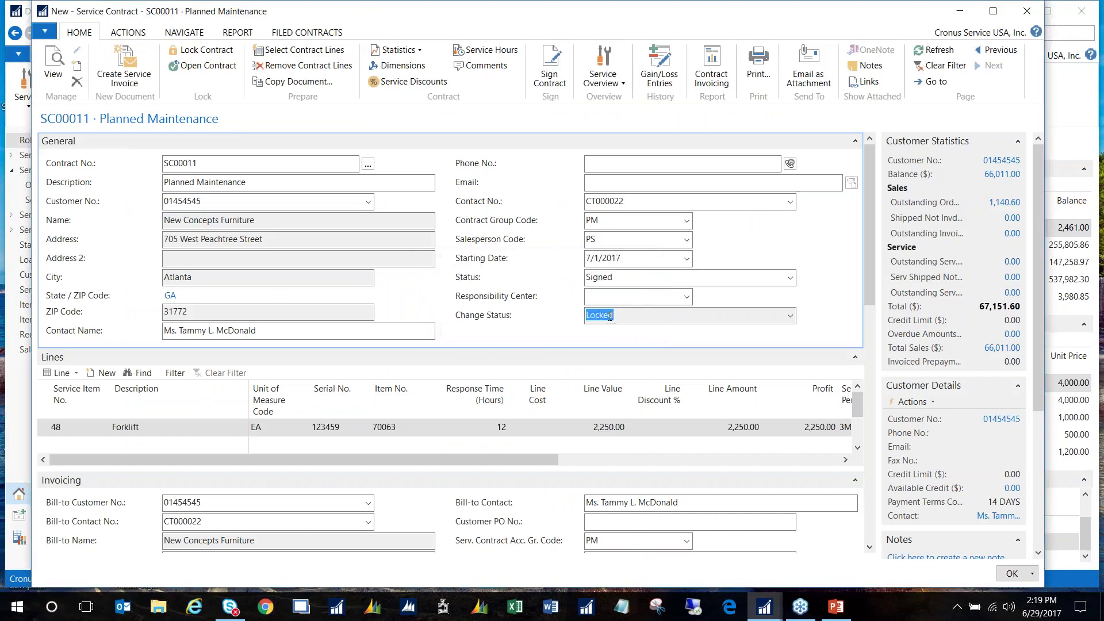
- Review the contract's invoice details, checking the next invoice date, last invoice date and number of unposted invoices
scroll(483, 344, down, 10)
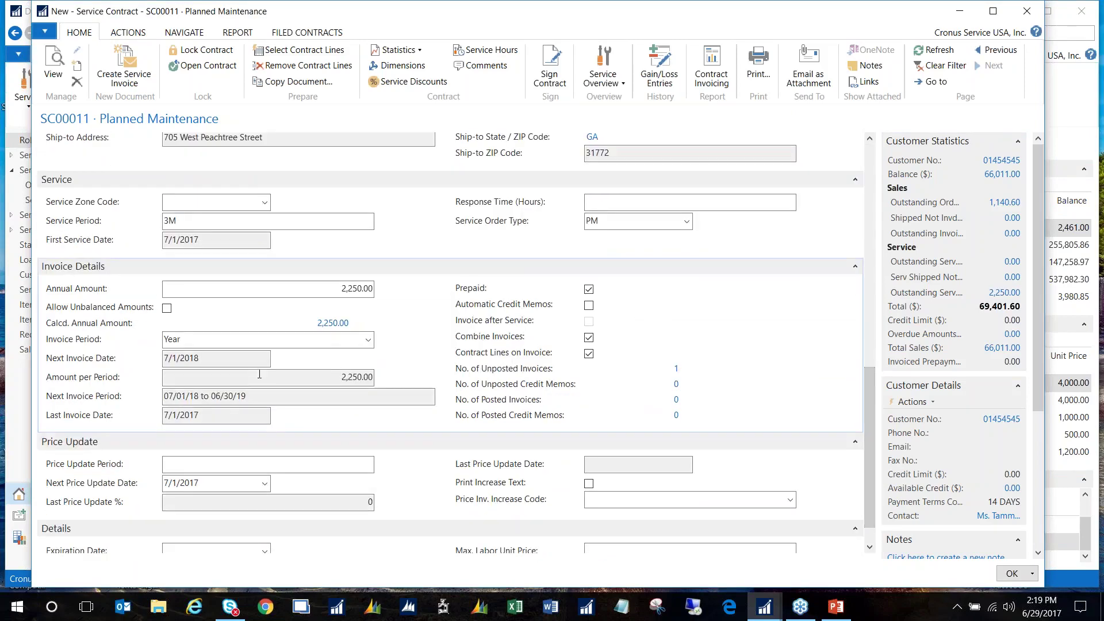
drag(221, 358, 143, 358)
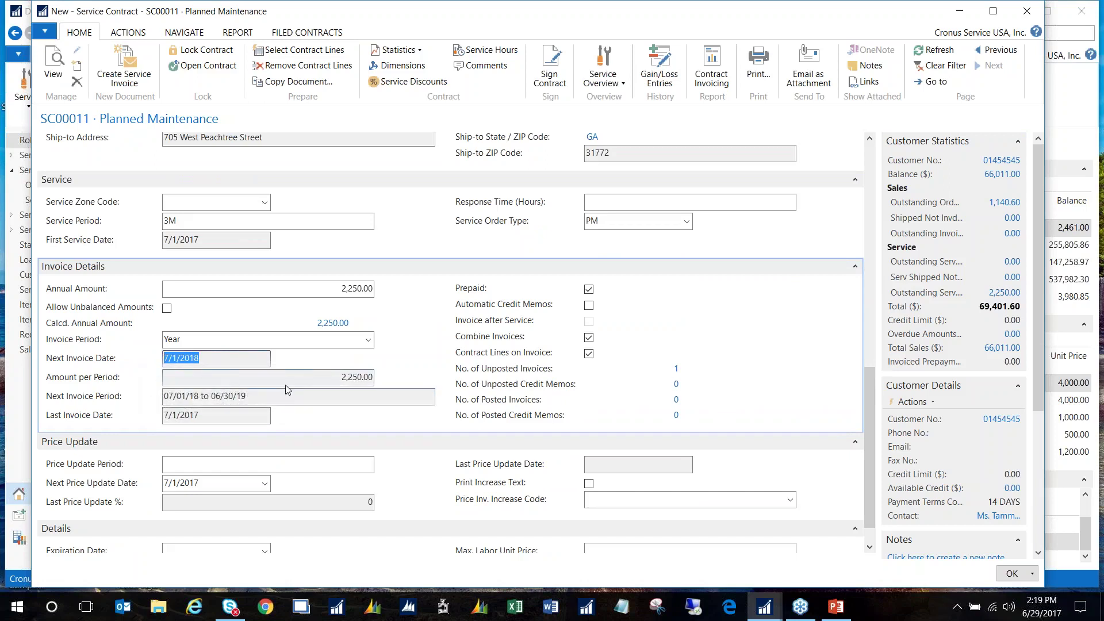
drag(222, 415, 135, 418)
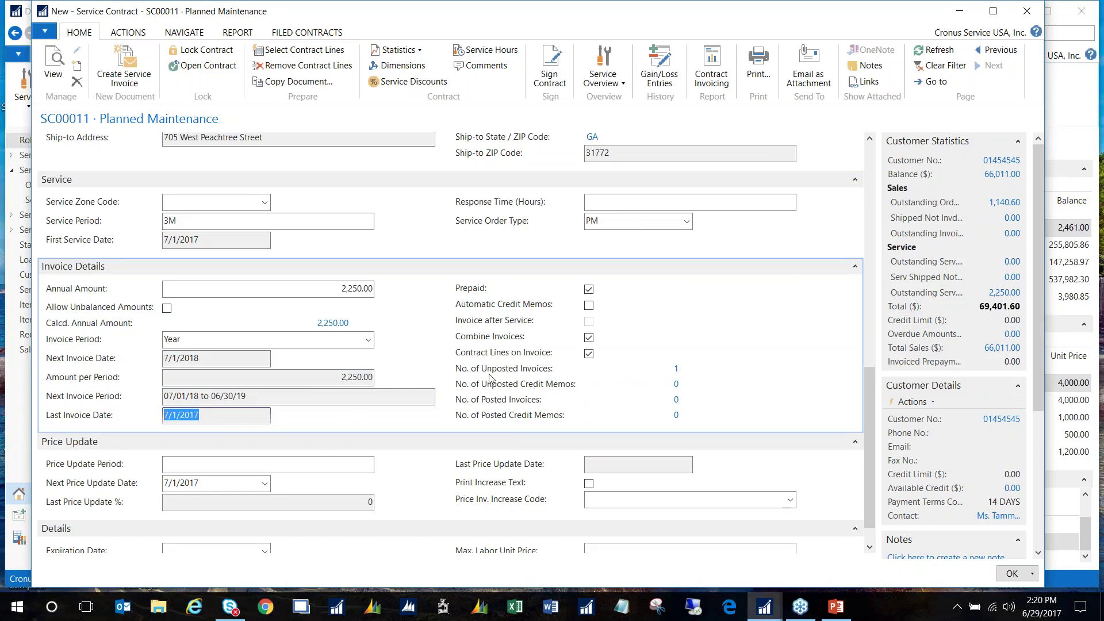
mouse_move(524, 375)
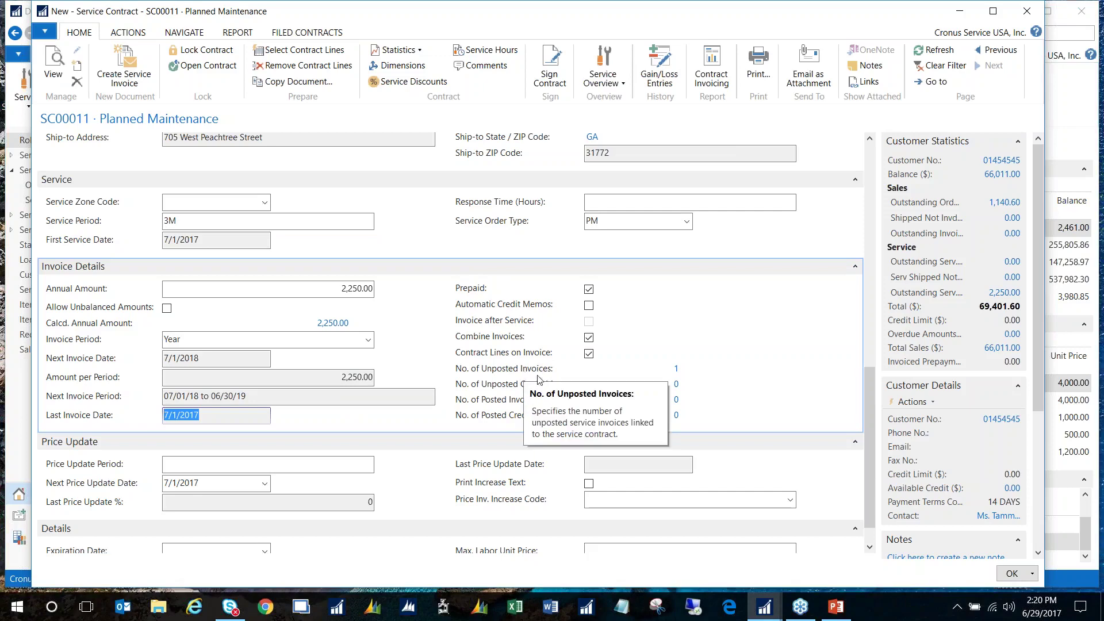
- Open the contract's unposted service invoice and examine the monthly forklift lines, including their G/L account, quantity and unit price
click(676, 370)
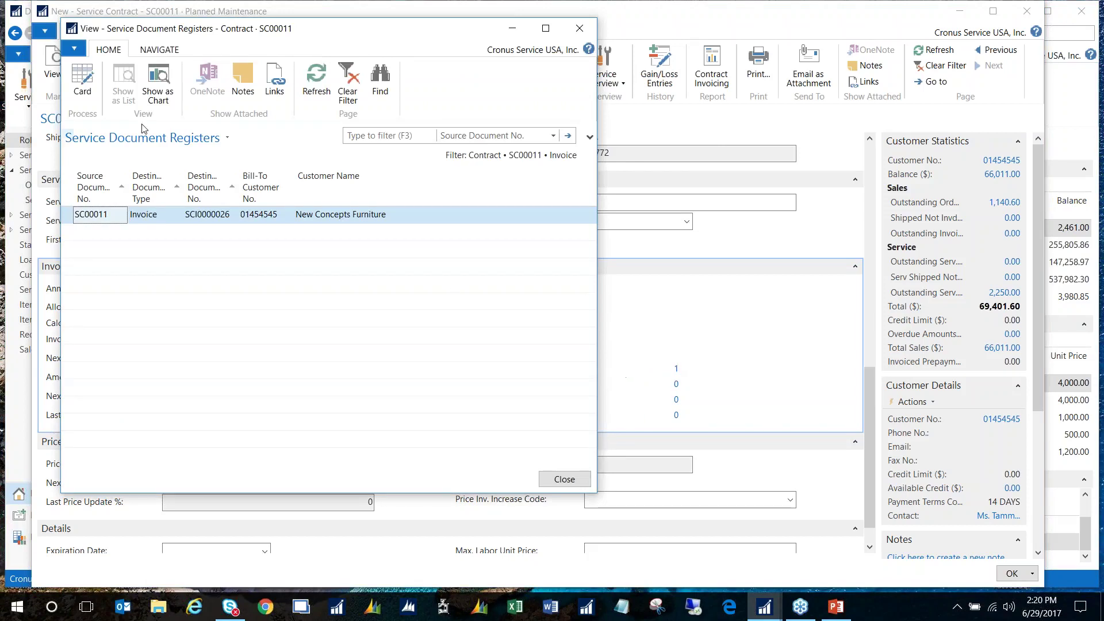
click(81, 85)
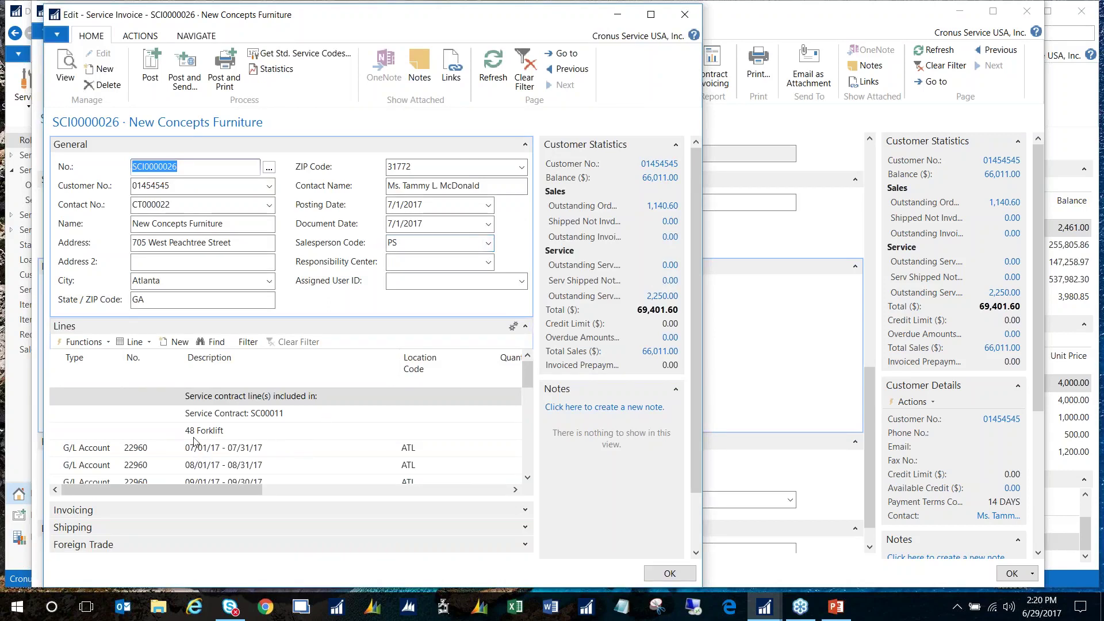
click(213, 449)
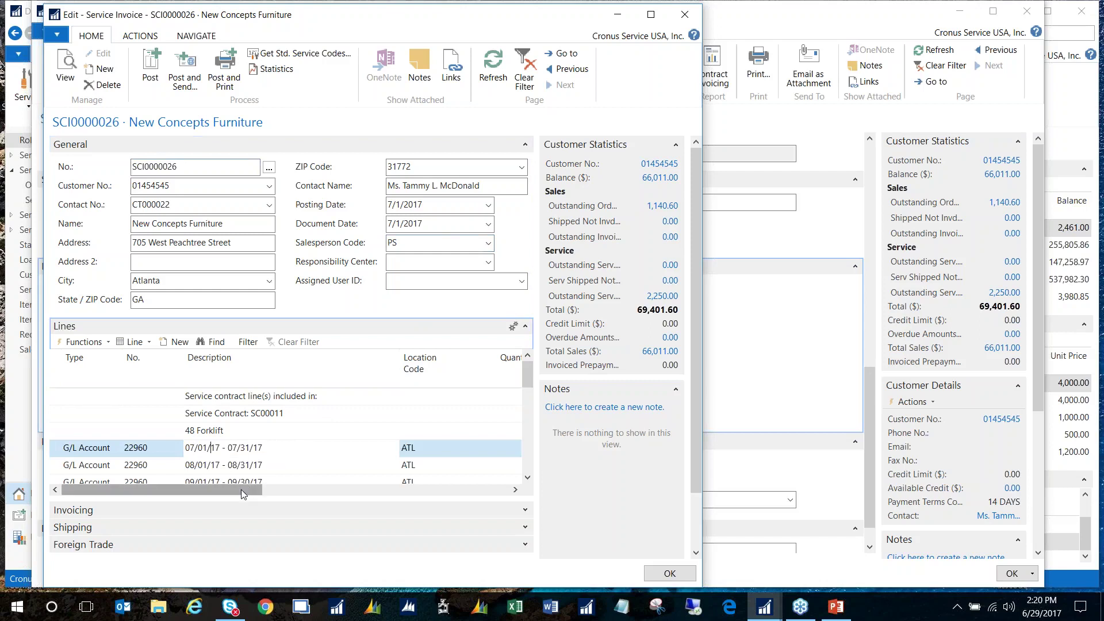
drag(240, 488, 330, 489)
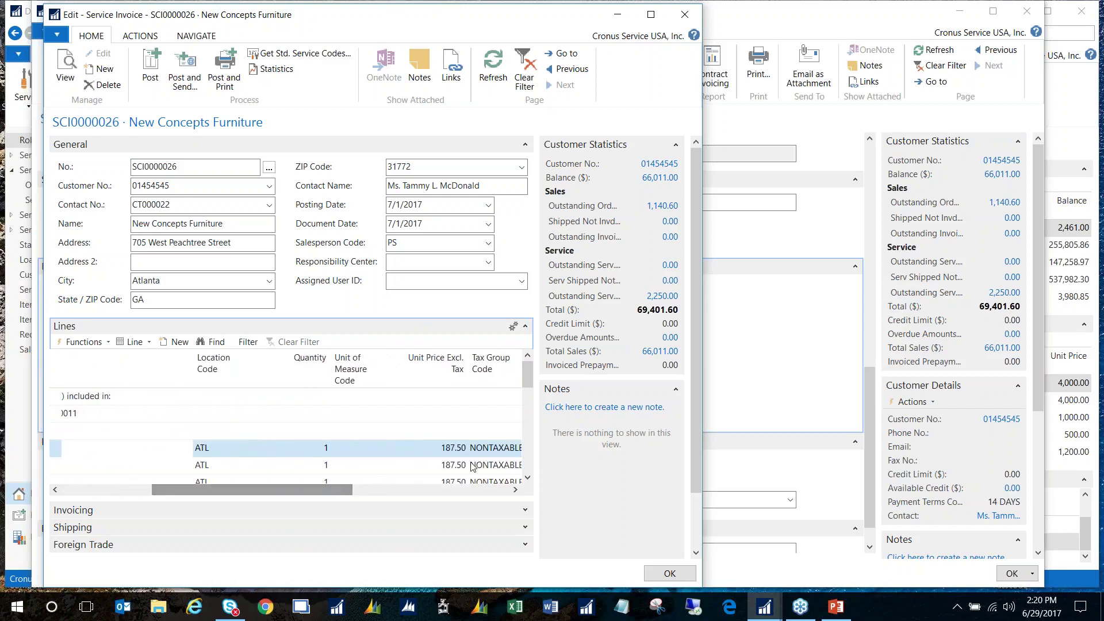
click(443, 453)
drag(295, 492, 150, 492)
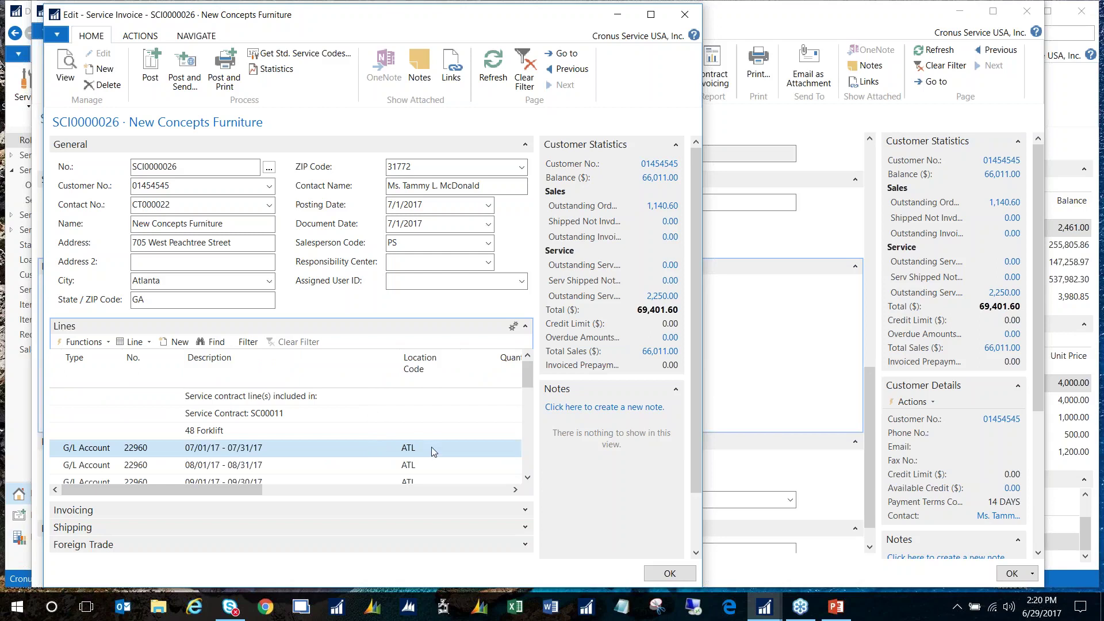
- Post the contract's service invoice and open the posted invoice
click(151, 66)
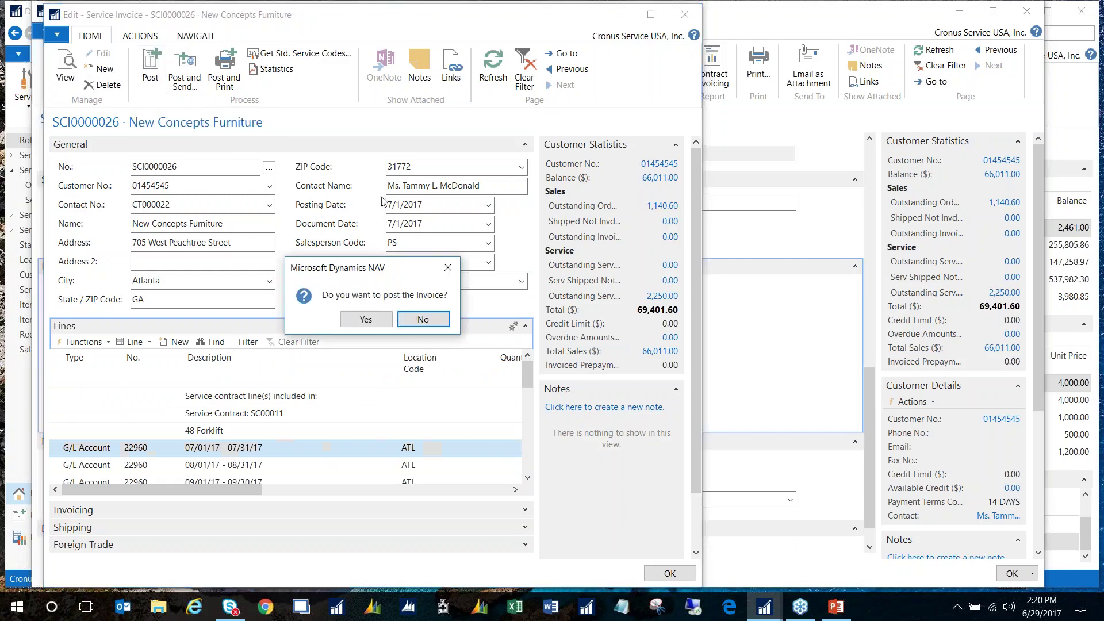
click(368, 320)
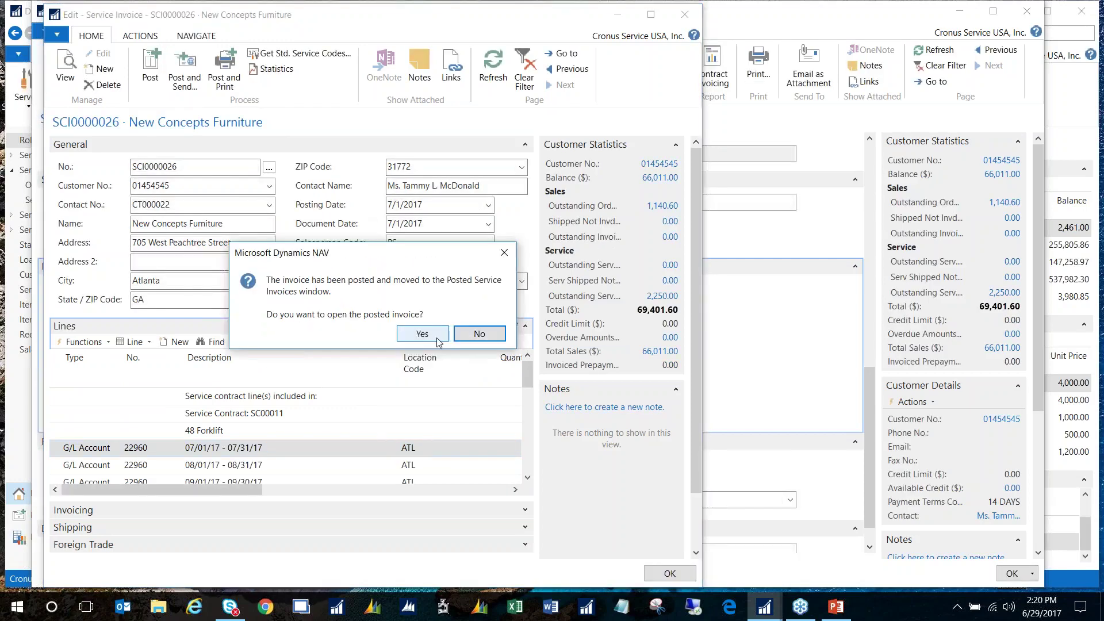
click(438, 339)
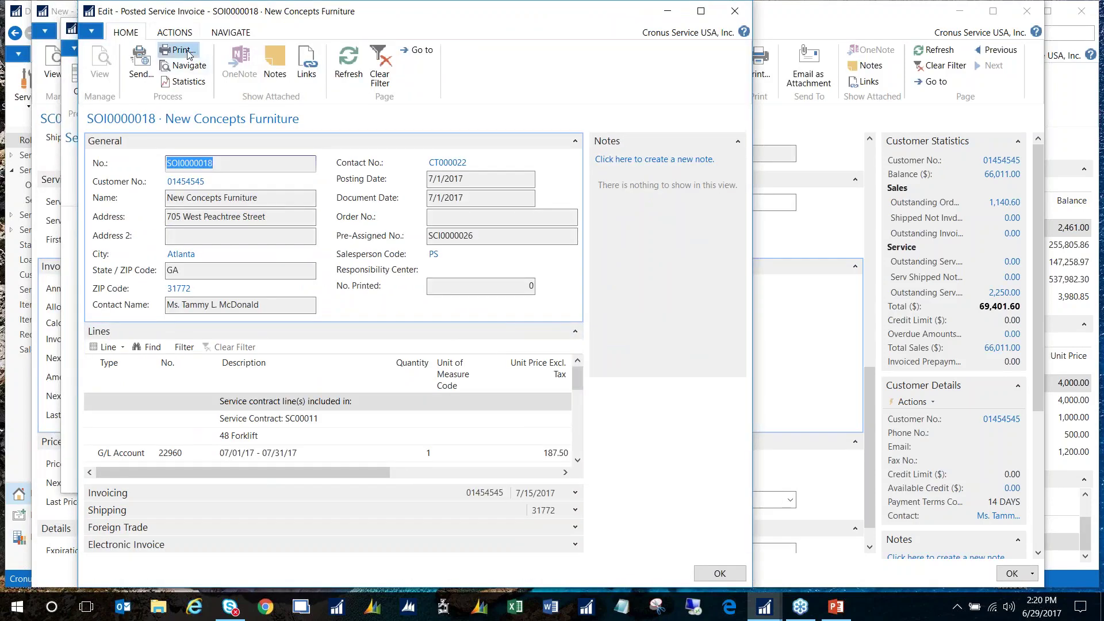
- Preview the printed posted service invoice down to its totals, and return to the service contract
click(179, 50)
click(256, 391)
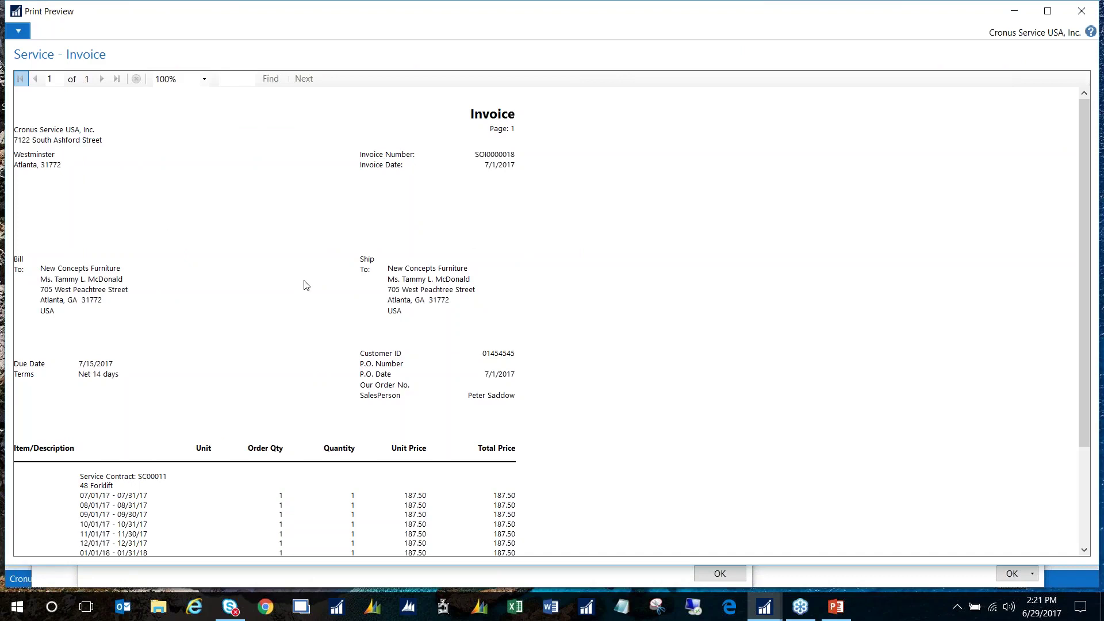
scroll(319, 280, down, 5)
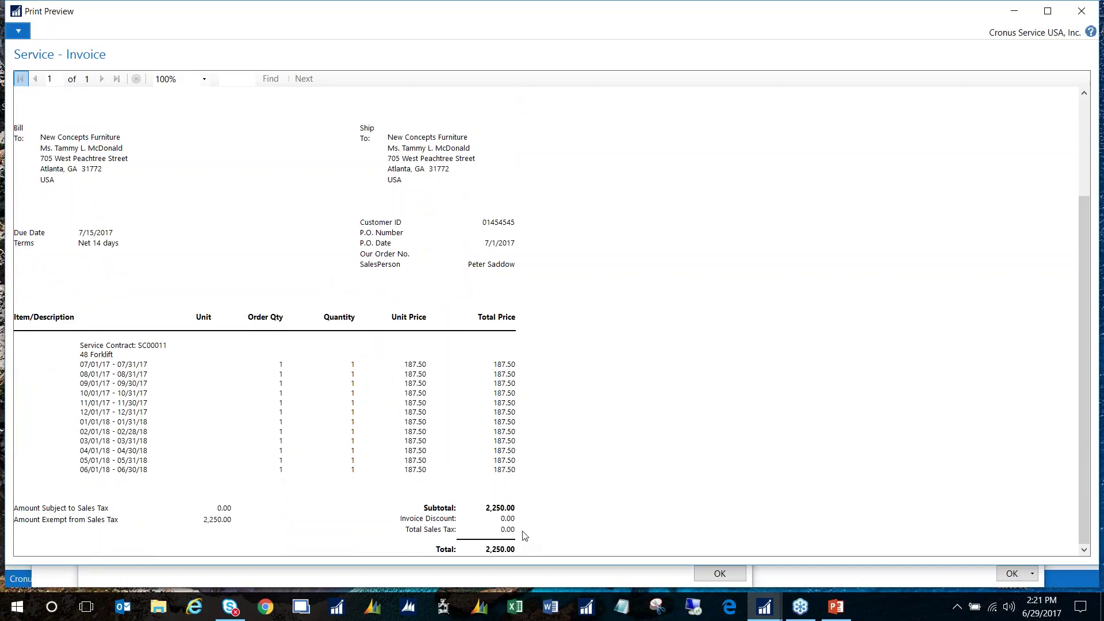
key(Escape)
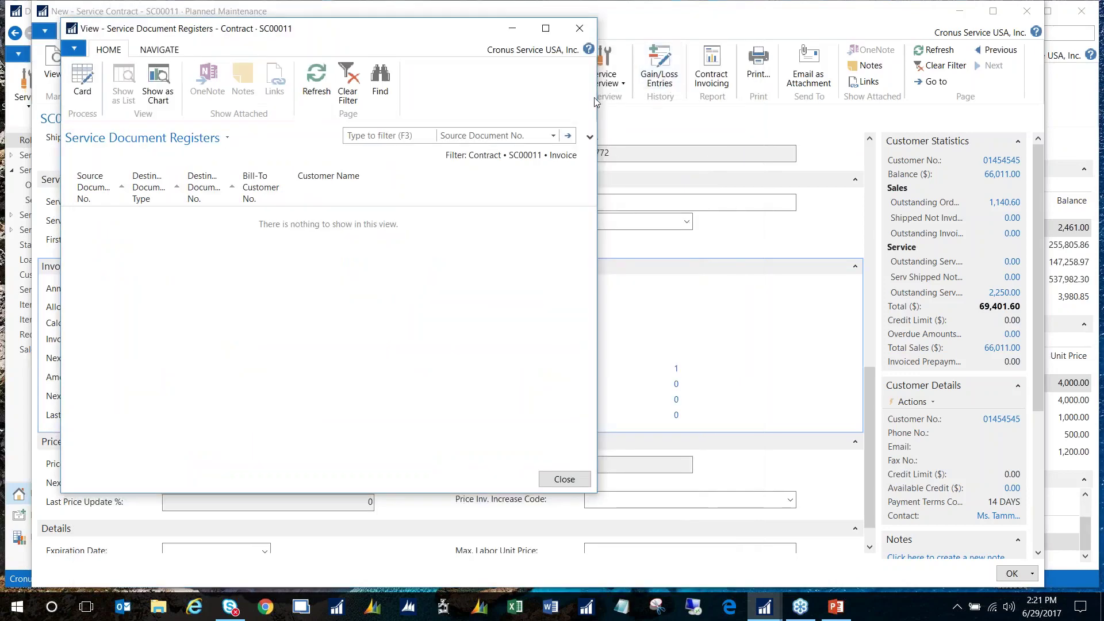
key(Escape)
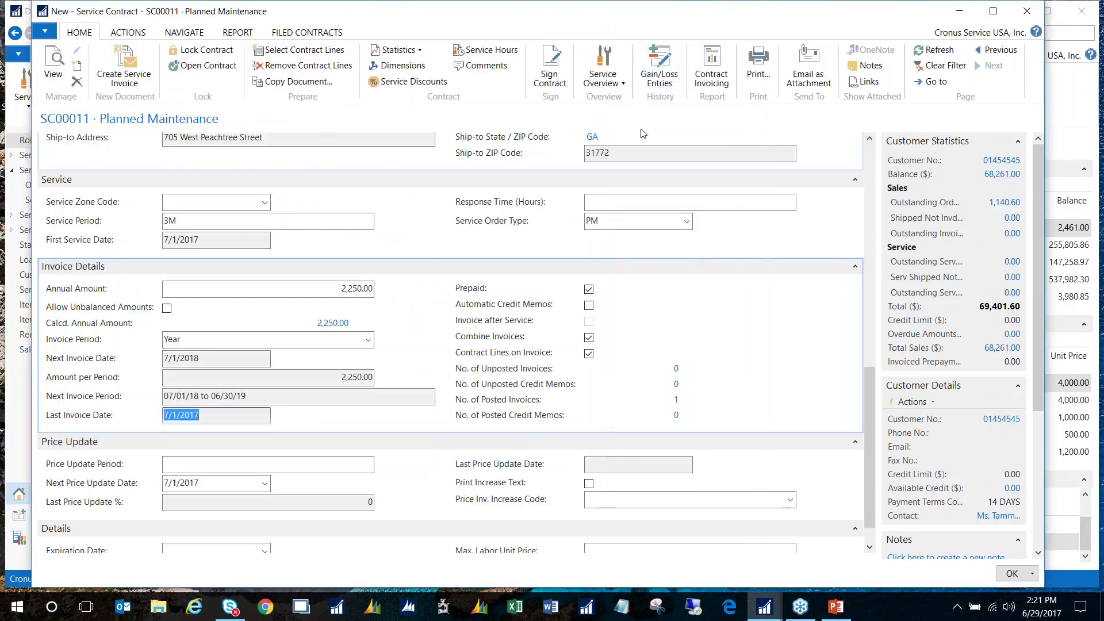
- Check the contract statistics for the prepaid amount and profit, and put the contract window away
click(412, 52)
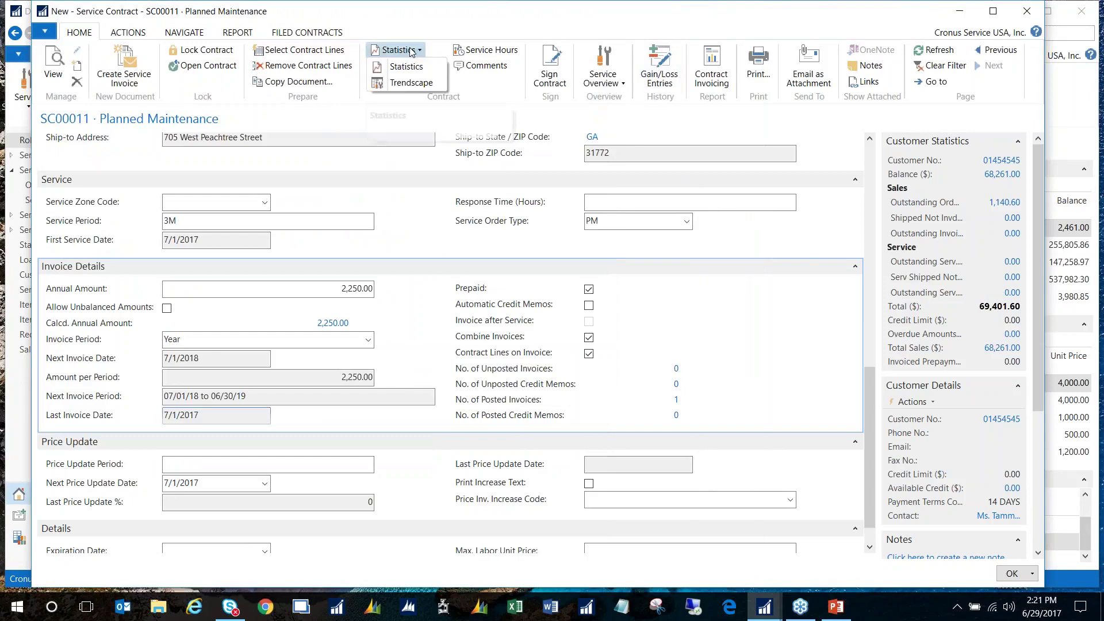
click(406, 67)
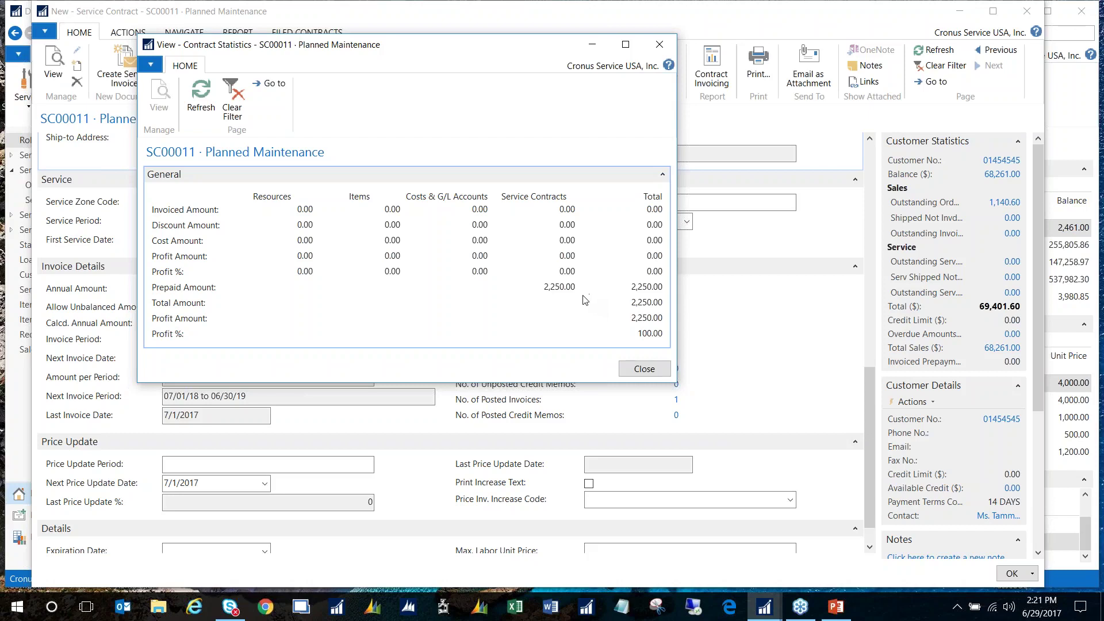
click(663, 45)
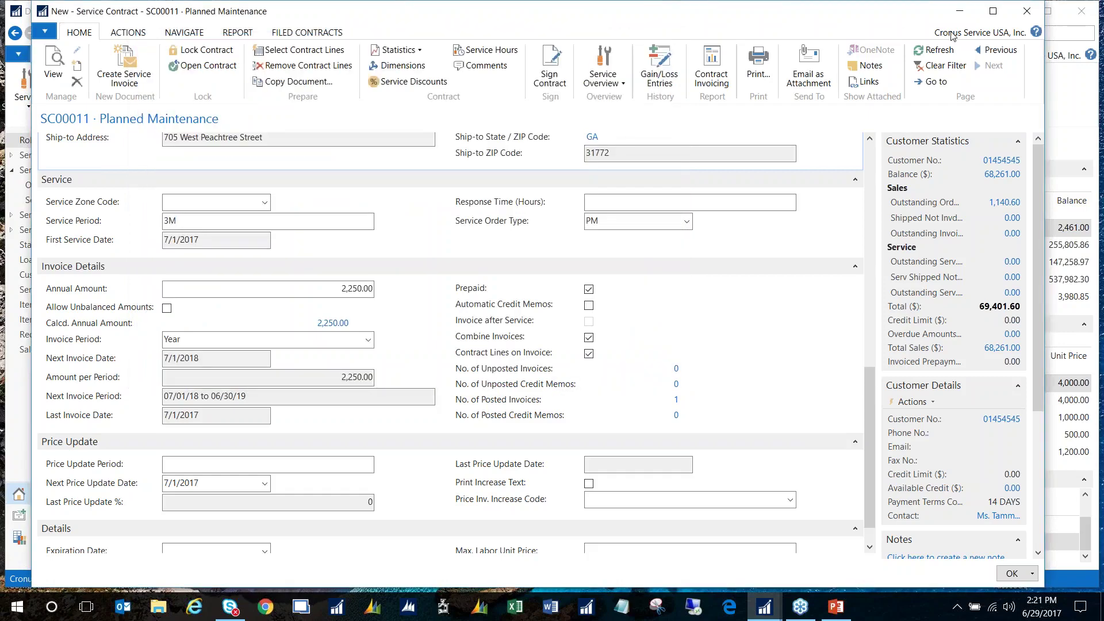
click(969, 19)
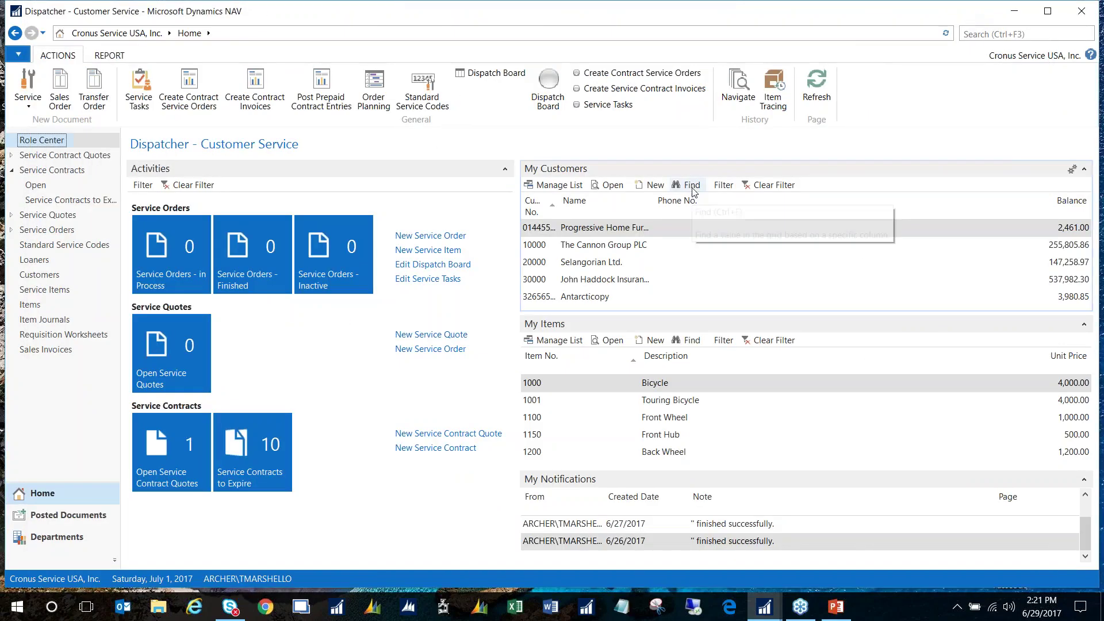
- Run Post Prepaid Service Contract Entries from Contract Management with Post until Date 7/31/2017 and action Post Prepaid Transactions
click(41, 535)
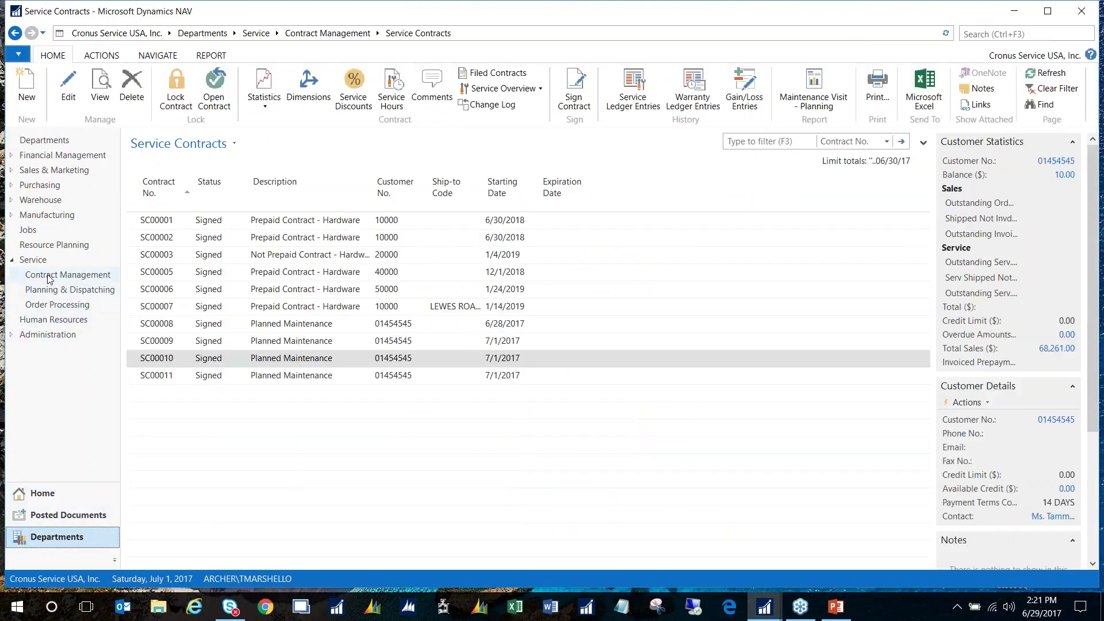
click(49, 276)
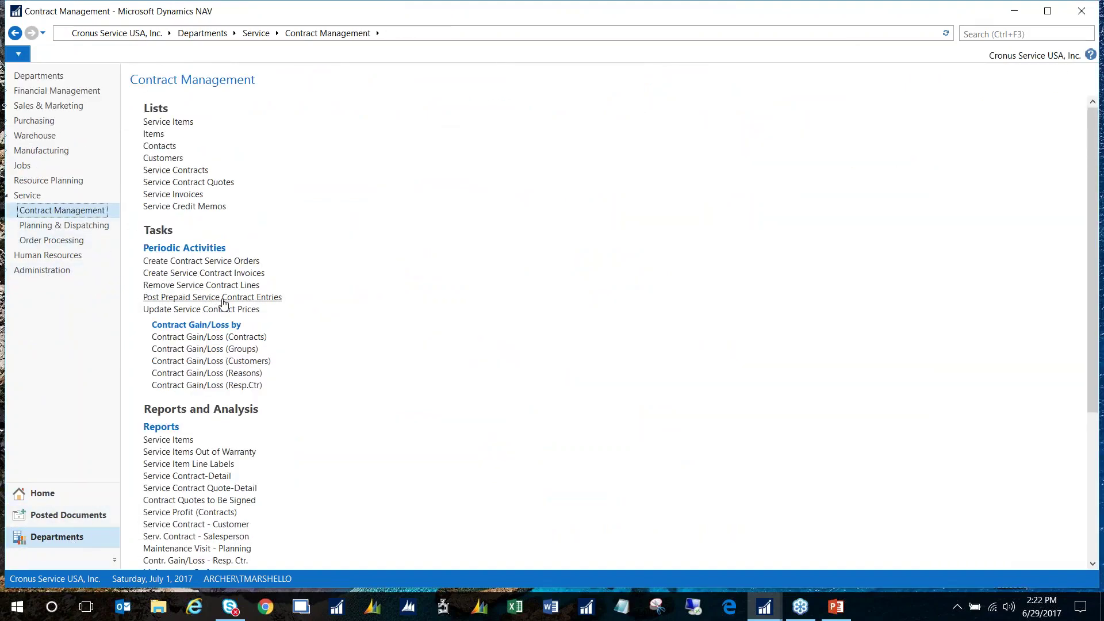
click(224, 298)
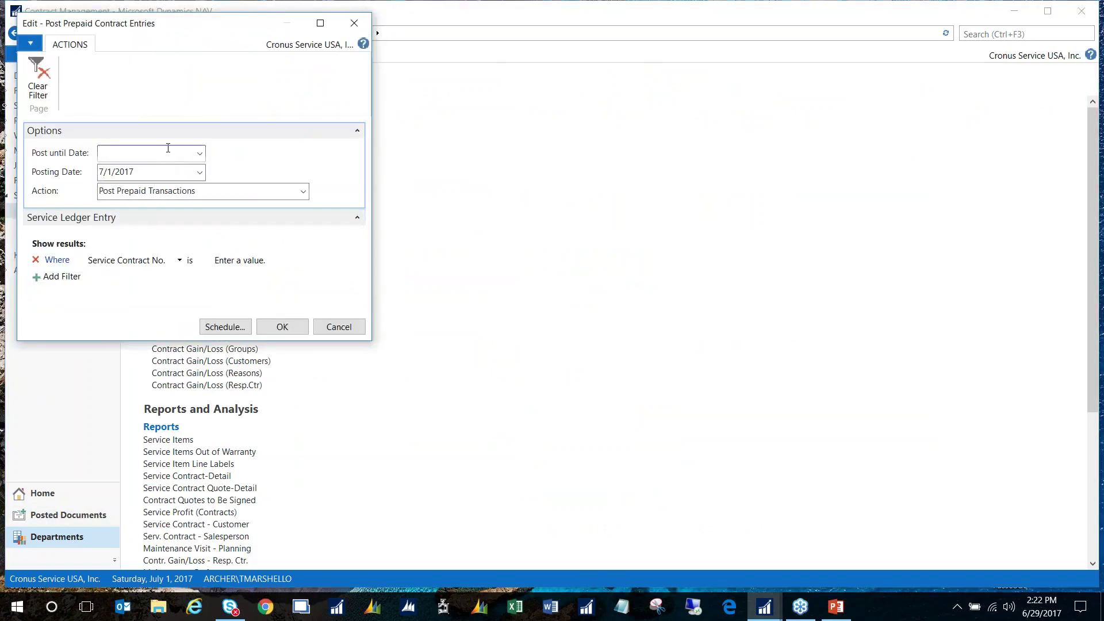
text(0731)
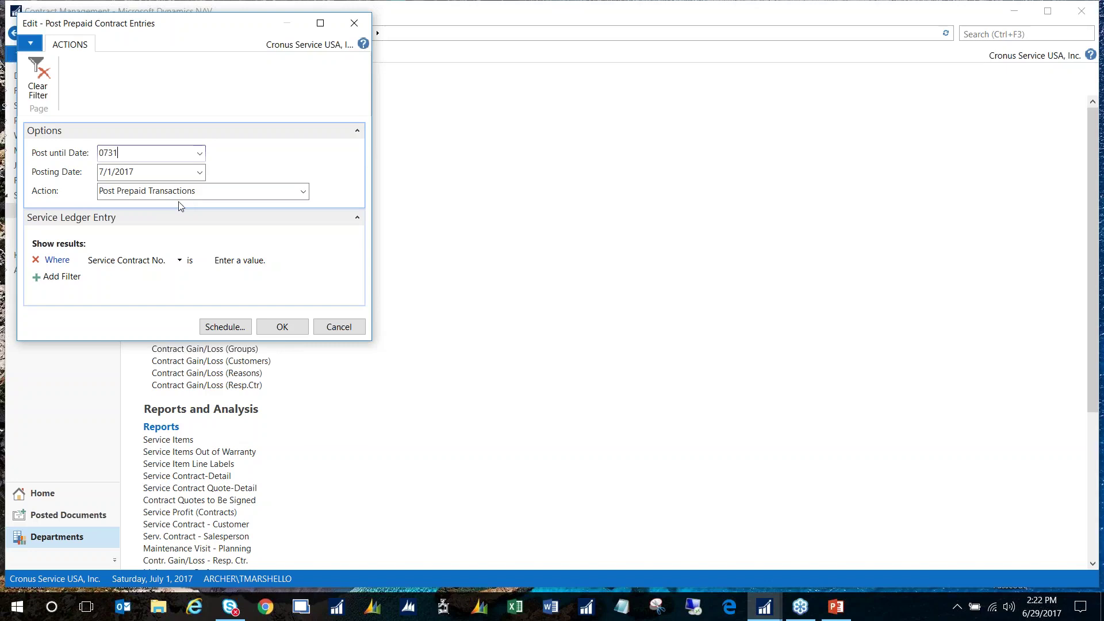
click(164, 172)
click(282, 326)
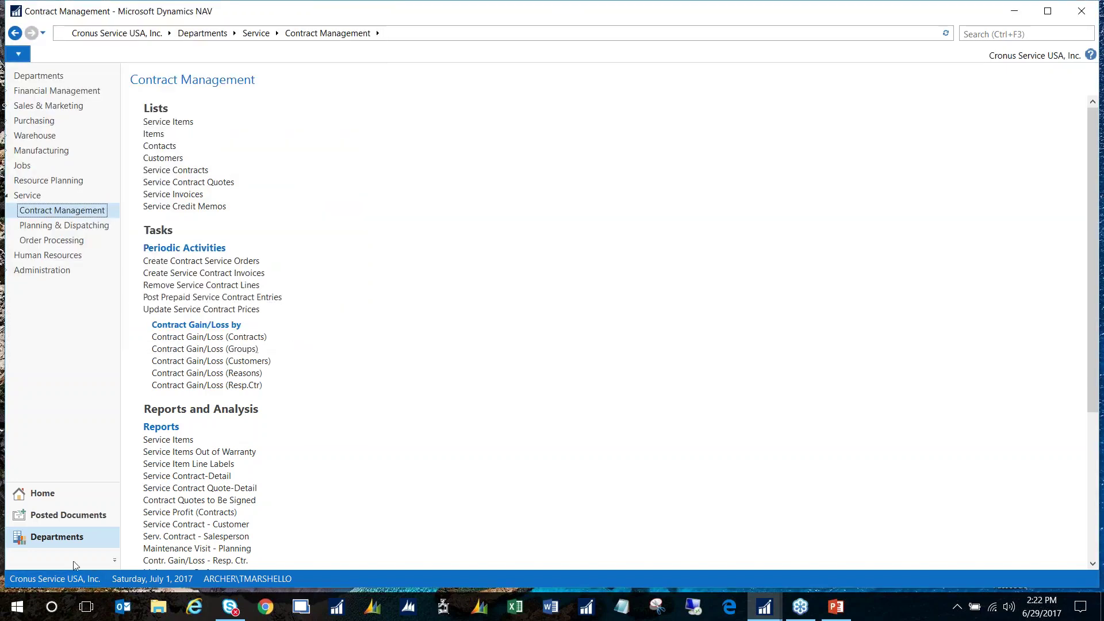
- Go back to the Role Center, bring up the Planned Maintenance service contract and check its statistics for invoiced and prepaid amounts
click(49, 496)
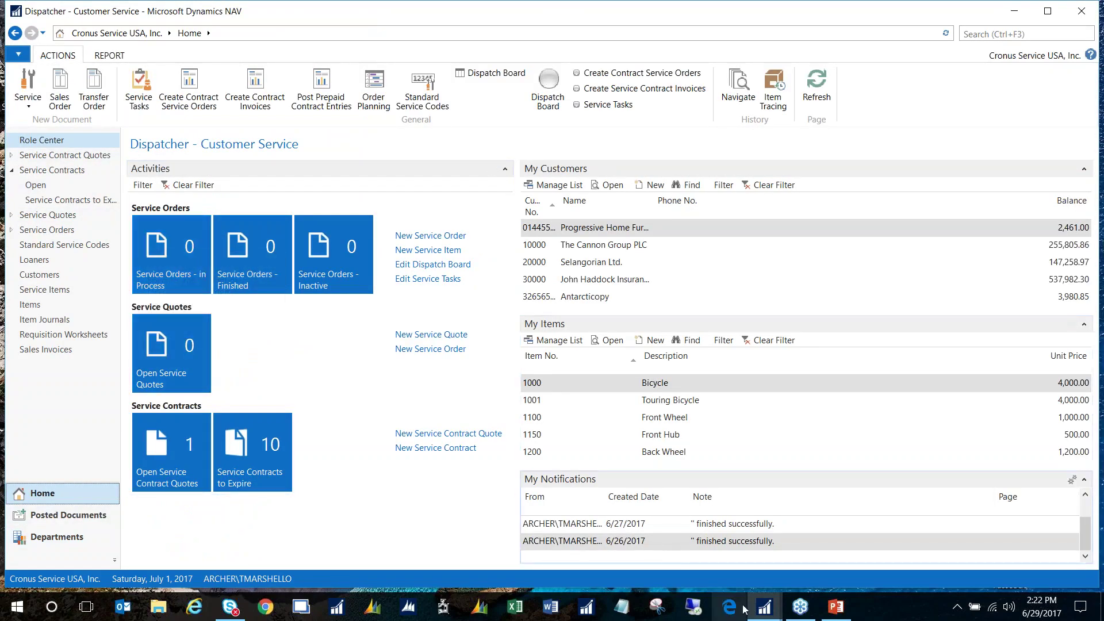
click(763, 608)
click(816, 549)
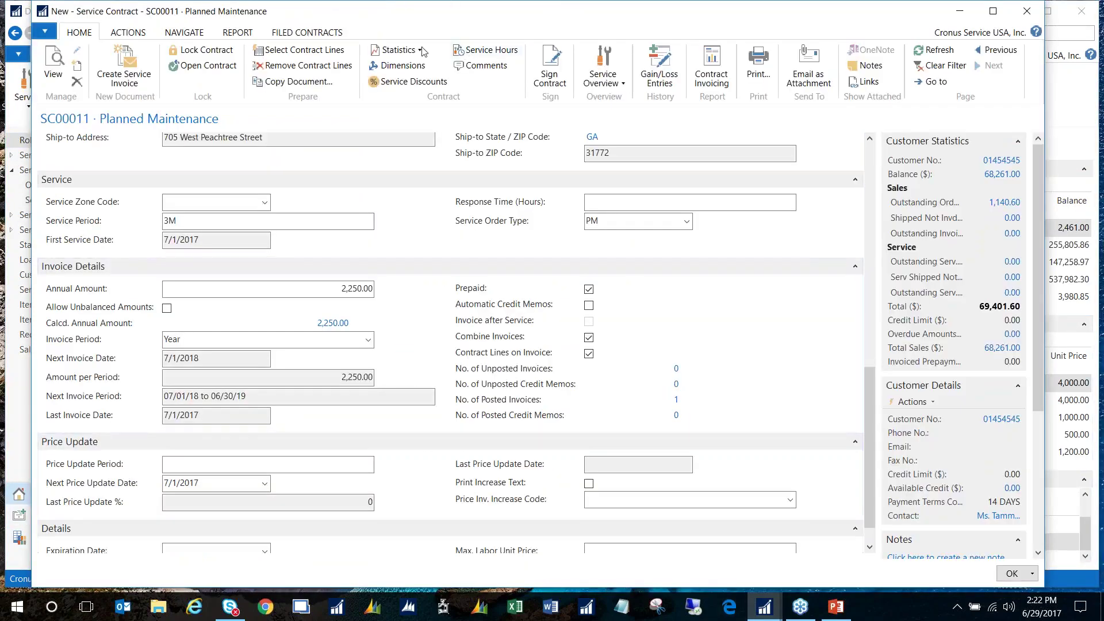
click(413, 51)
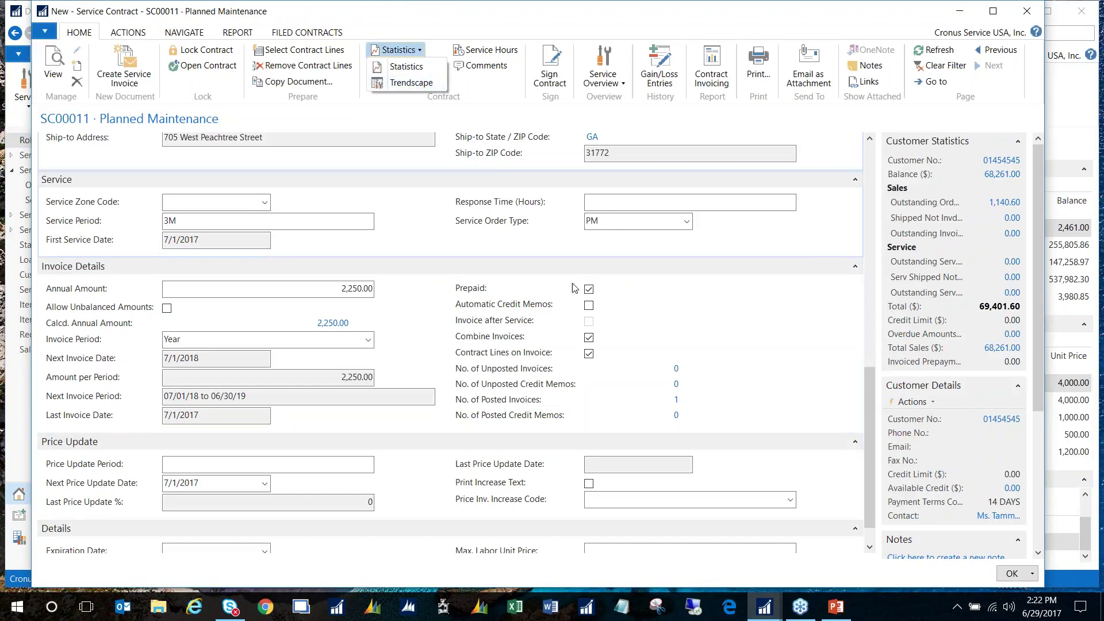
click(425, 70)
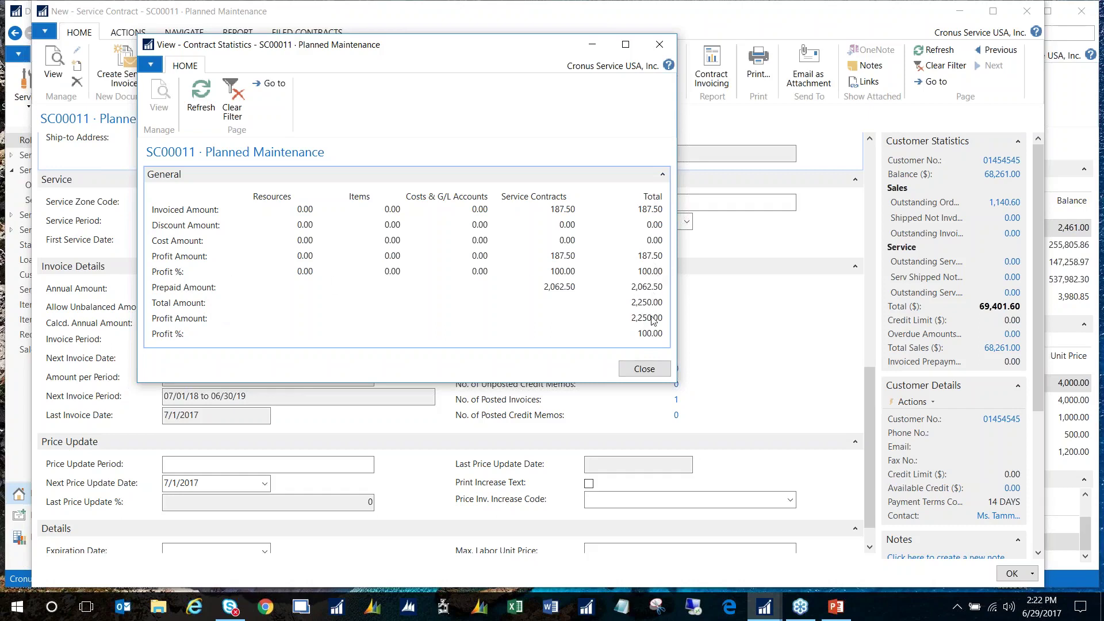
click(658, 372)
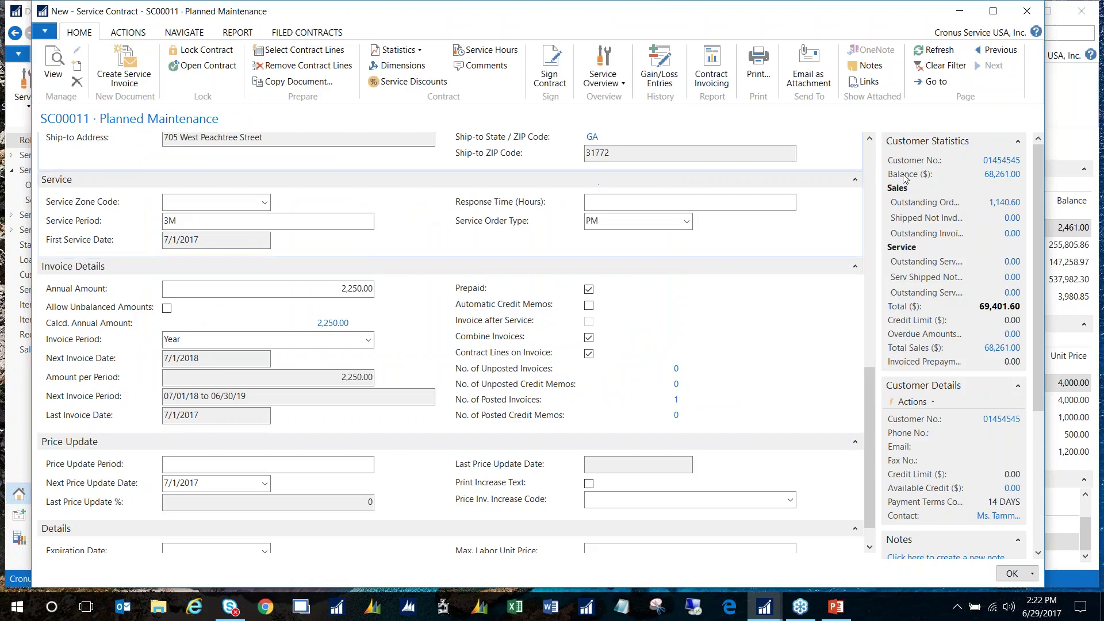
- Copy the contract number from the service contract's General section and put the contract window away
scroll(871, 150, up, 10)
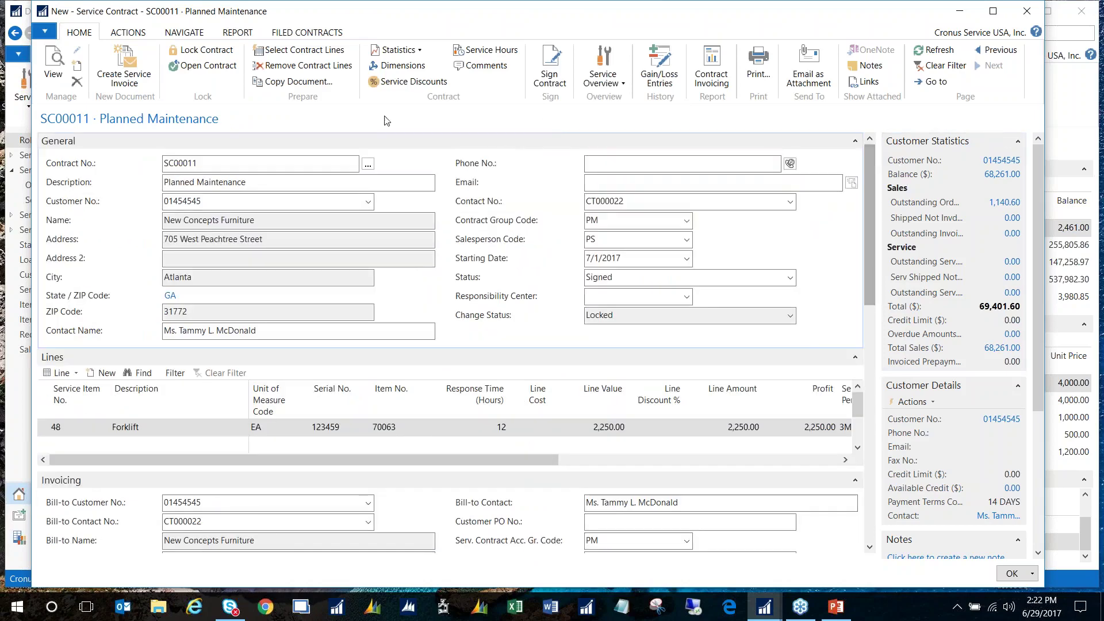
click(175, 163)
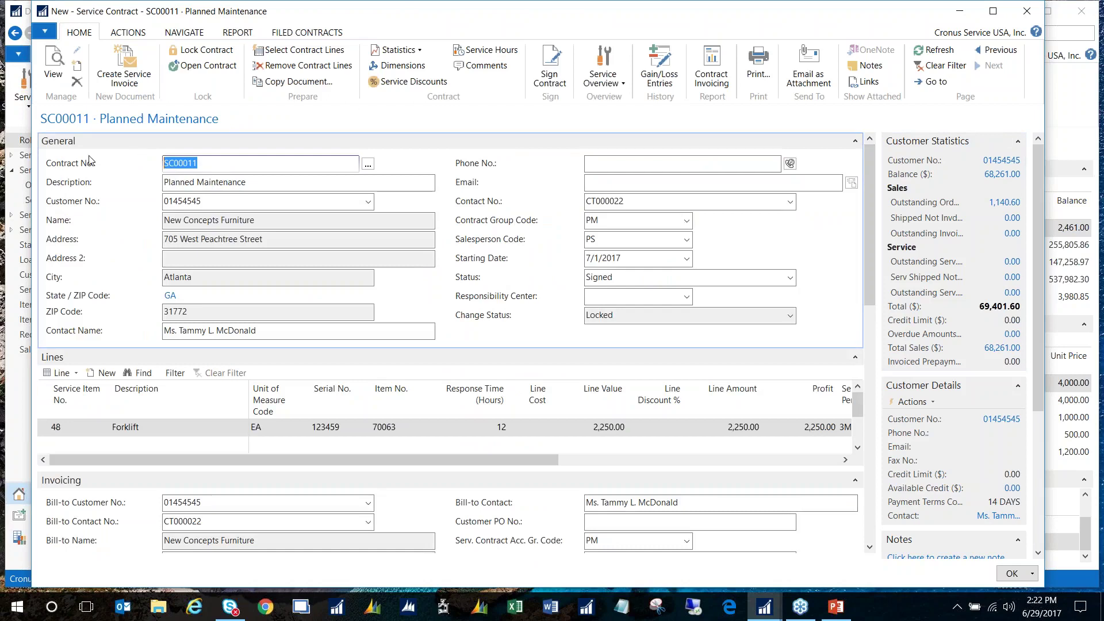
right_click(181, 163)
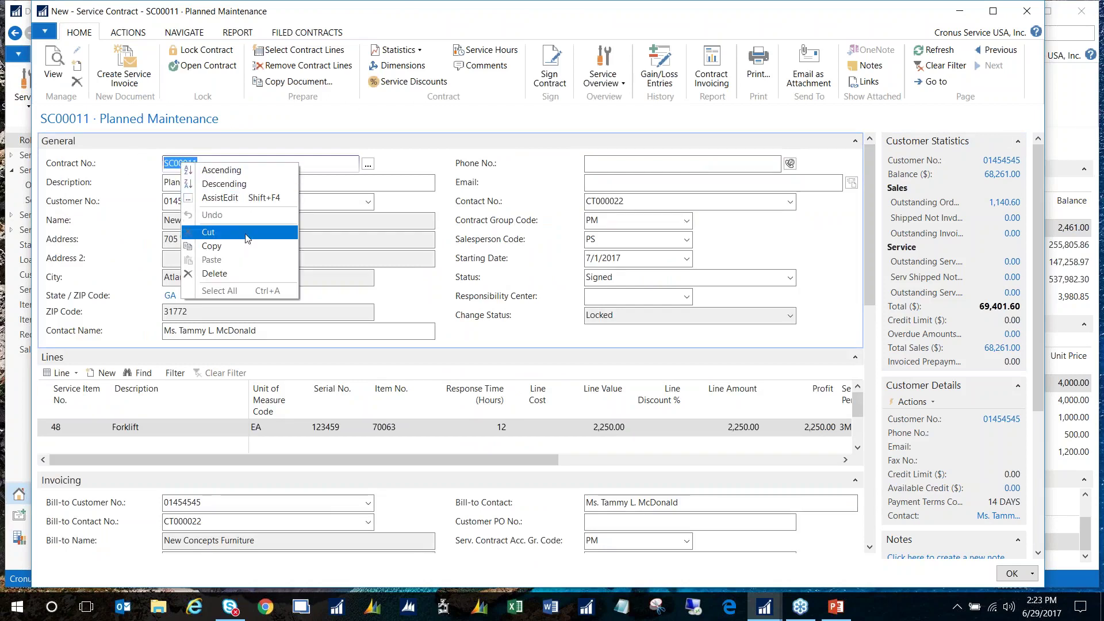
click(195, 251)
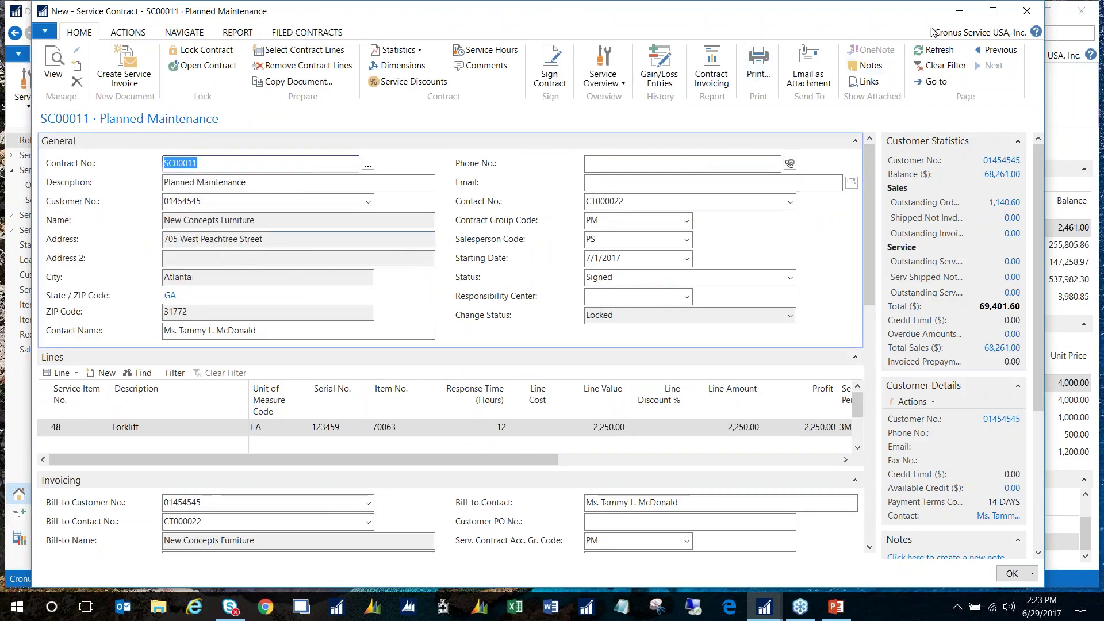
click(959, 12)
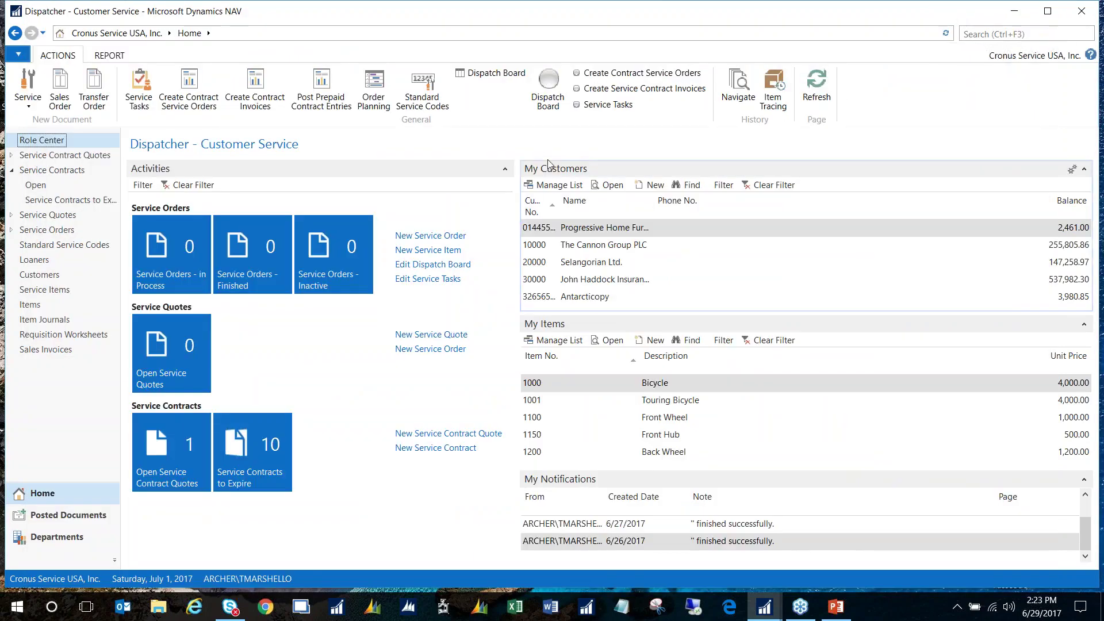
- Run Create Contract Service Orders with action Create Service Order, filtered to the copied contract number
click(619, 77)
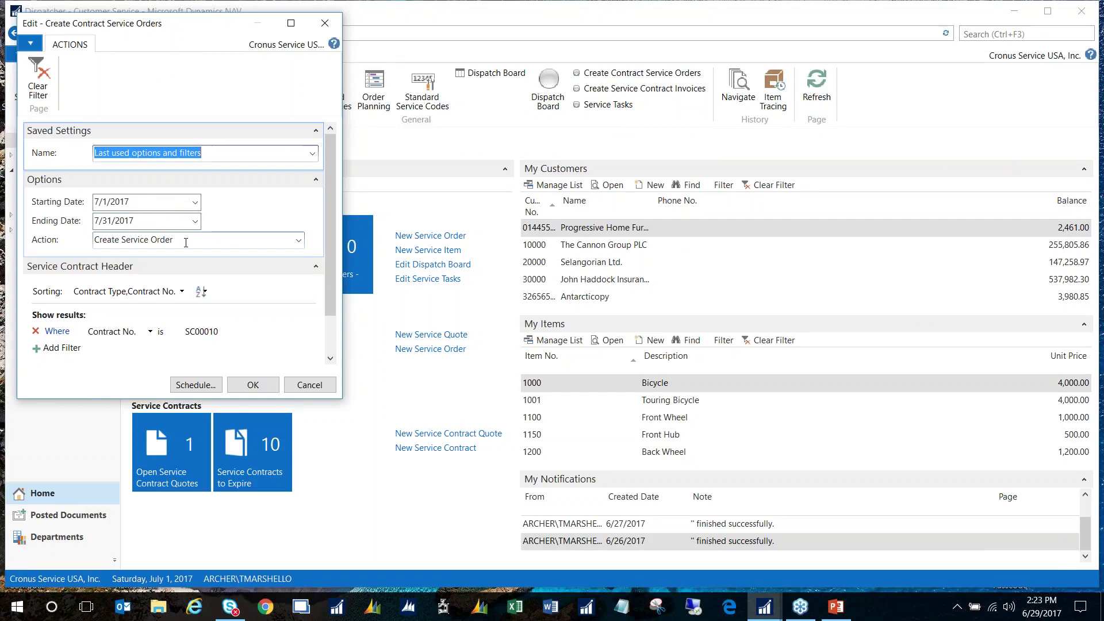
click(241, 332)
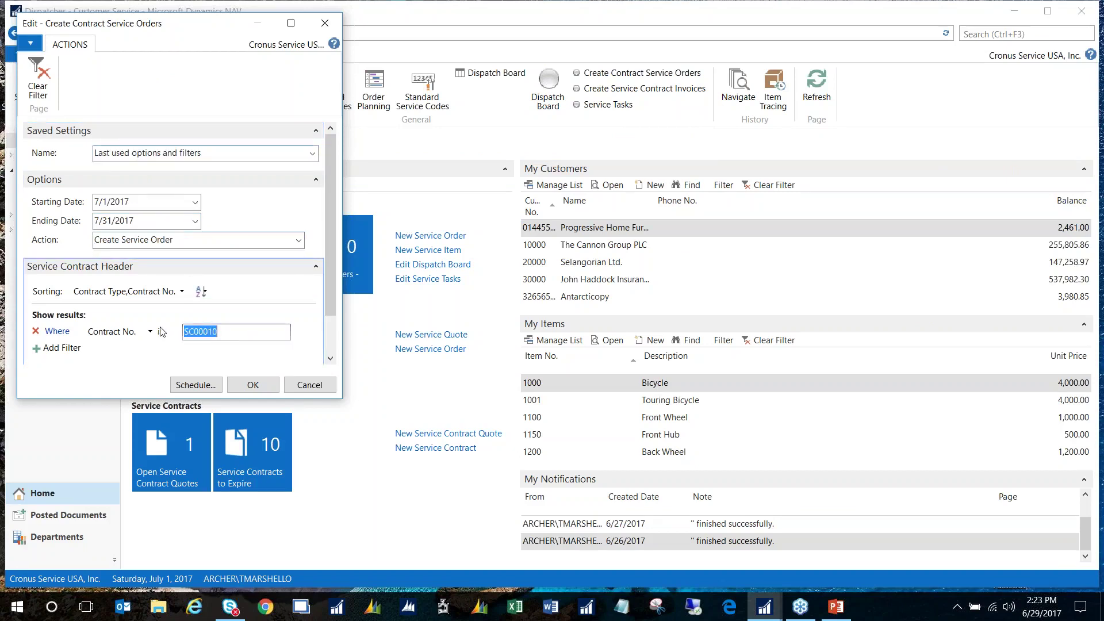
text(SC00011)
click(259, 387)
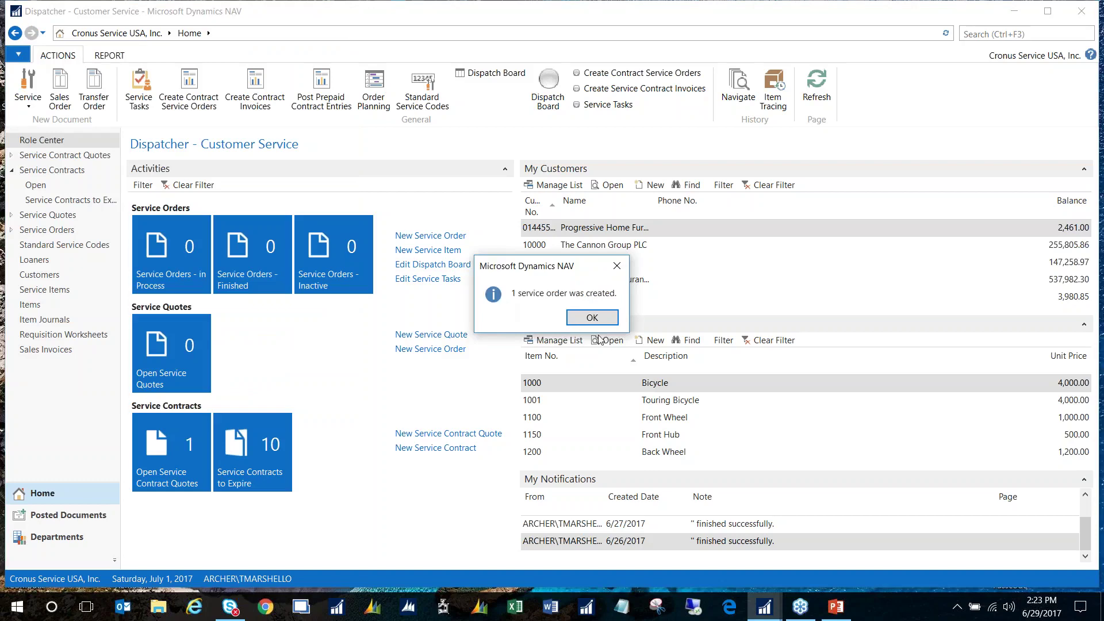
click(598, 315)
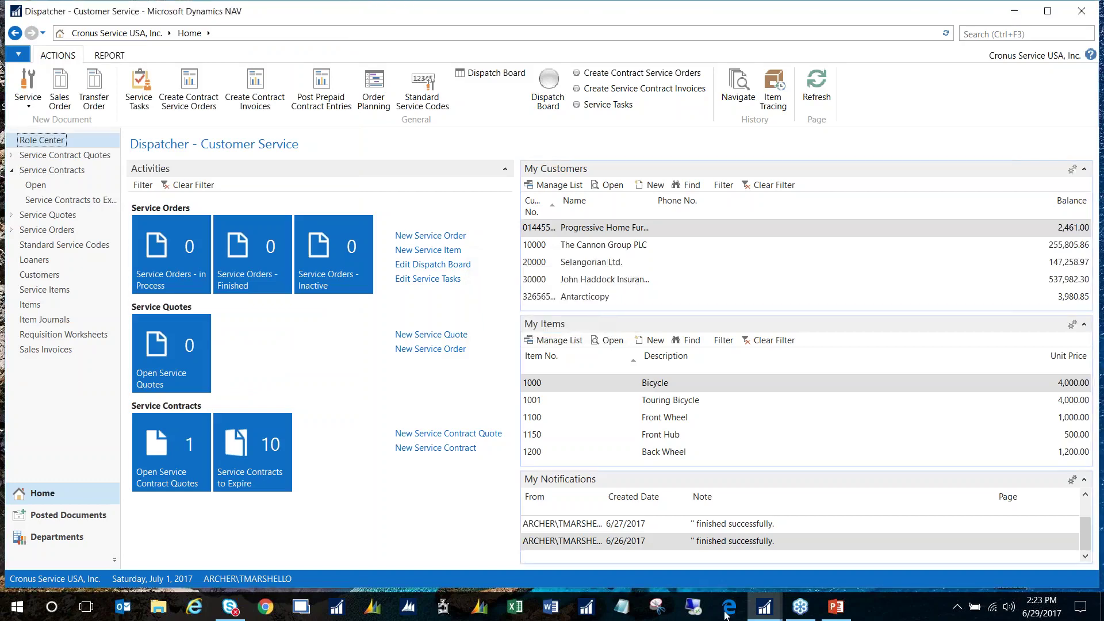
- Bring back the service contract and open the card of its pending service order from the contract's list of service orders
mouse_move(764, 606)
click(1022, 549)
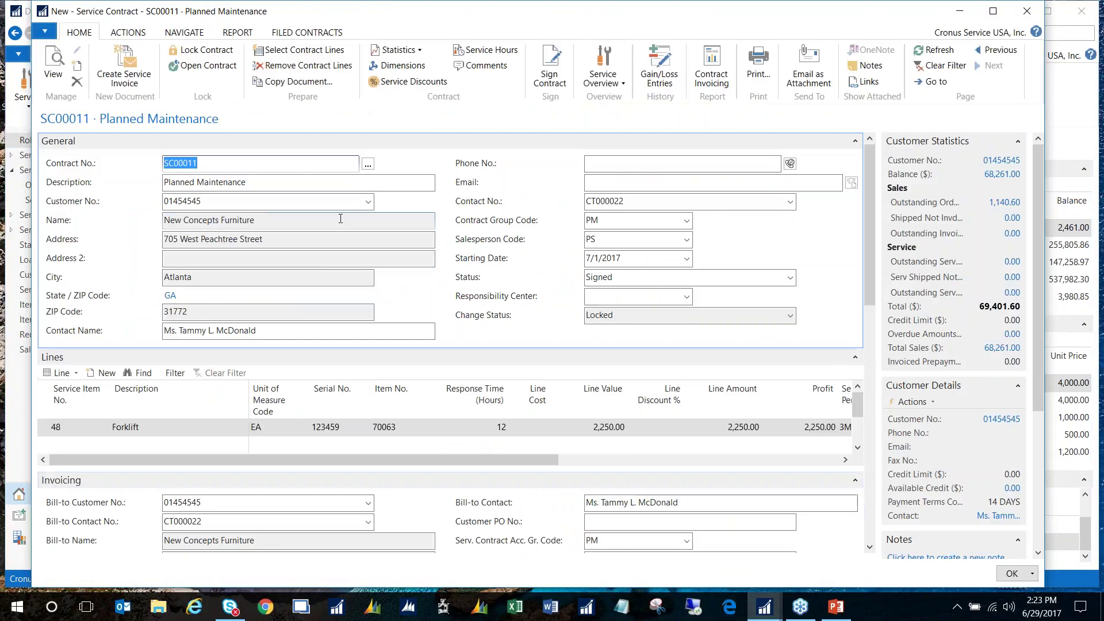
click(199, 33)
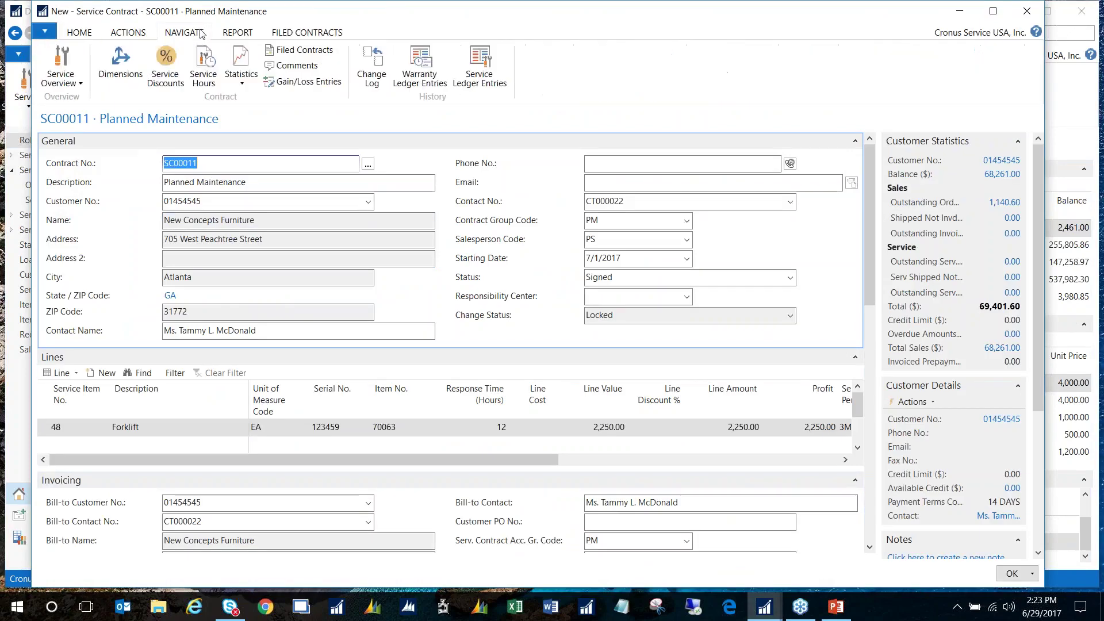
click(81, 70)
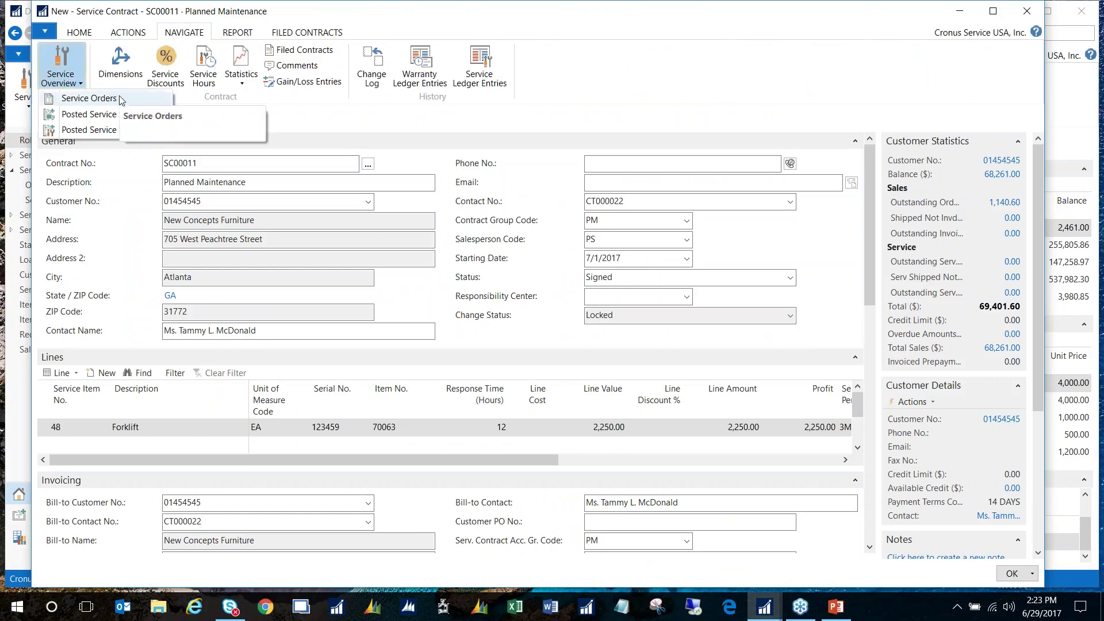
click(89, 99)
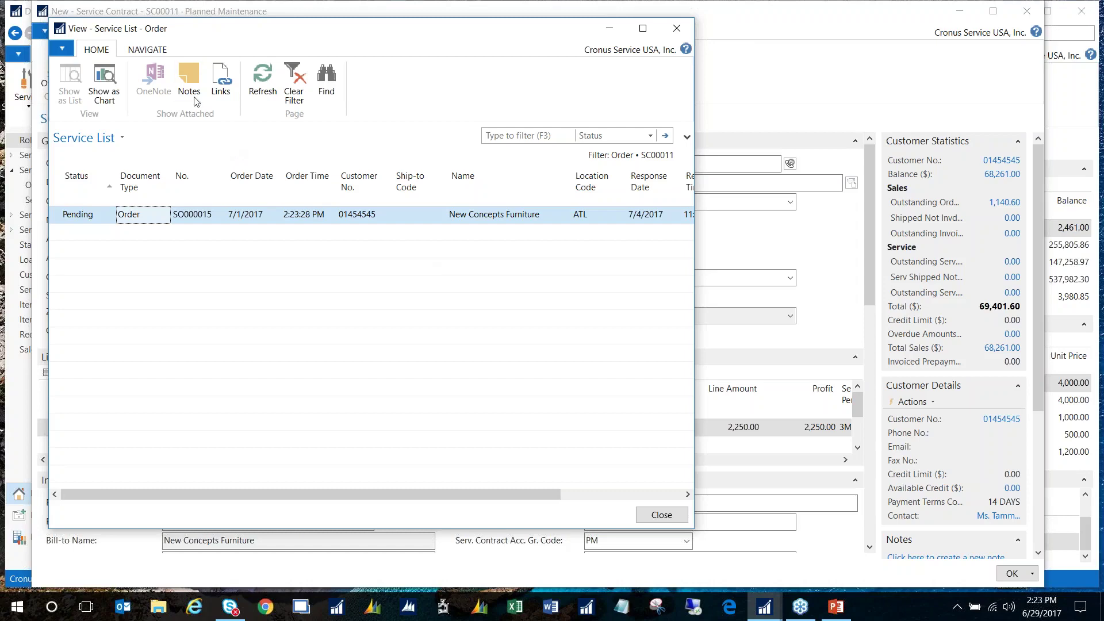
click(138, 51)
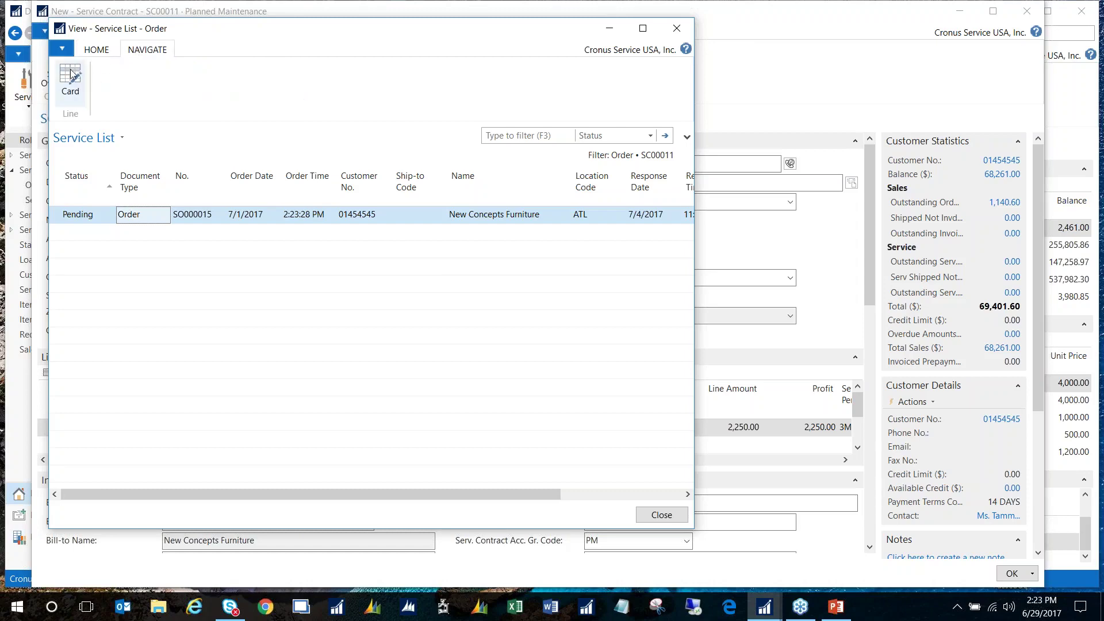
click(71, 74)
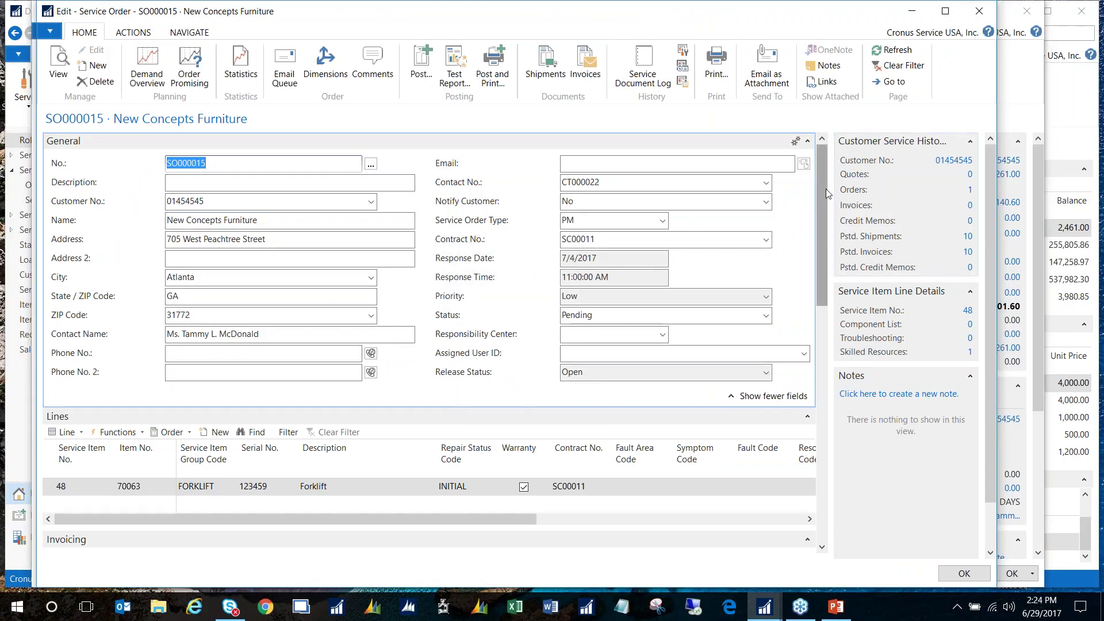
- Review the service order's type, invoicing and shipping information, and the order, starting and finishing date and time fields in its details
scroll(826, 188, down, 1)
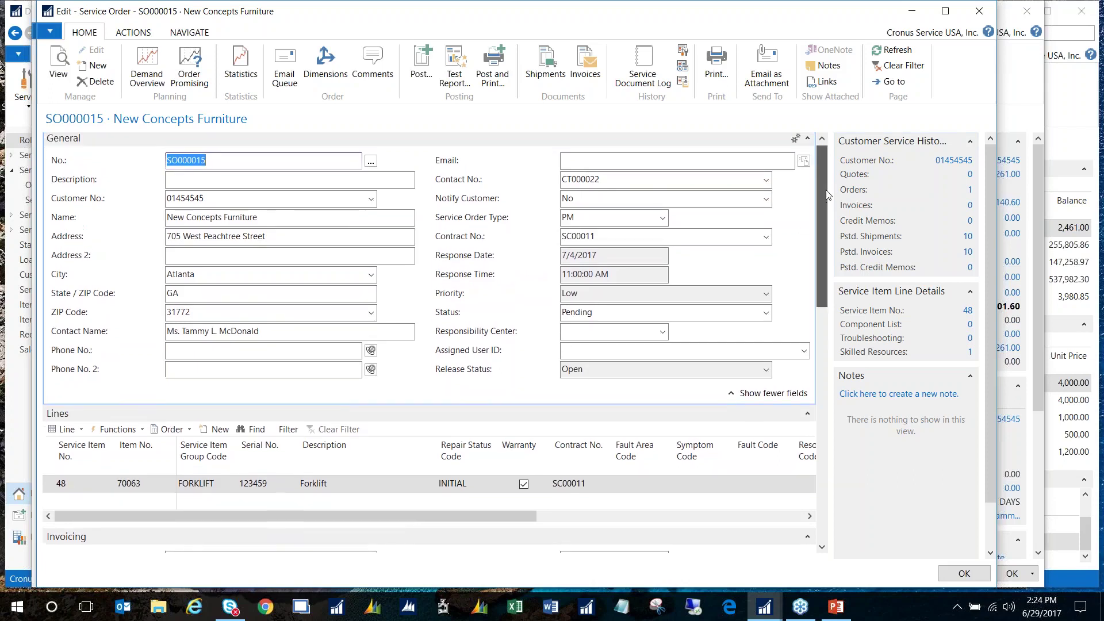
scroll(826, 195, up, 1)
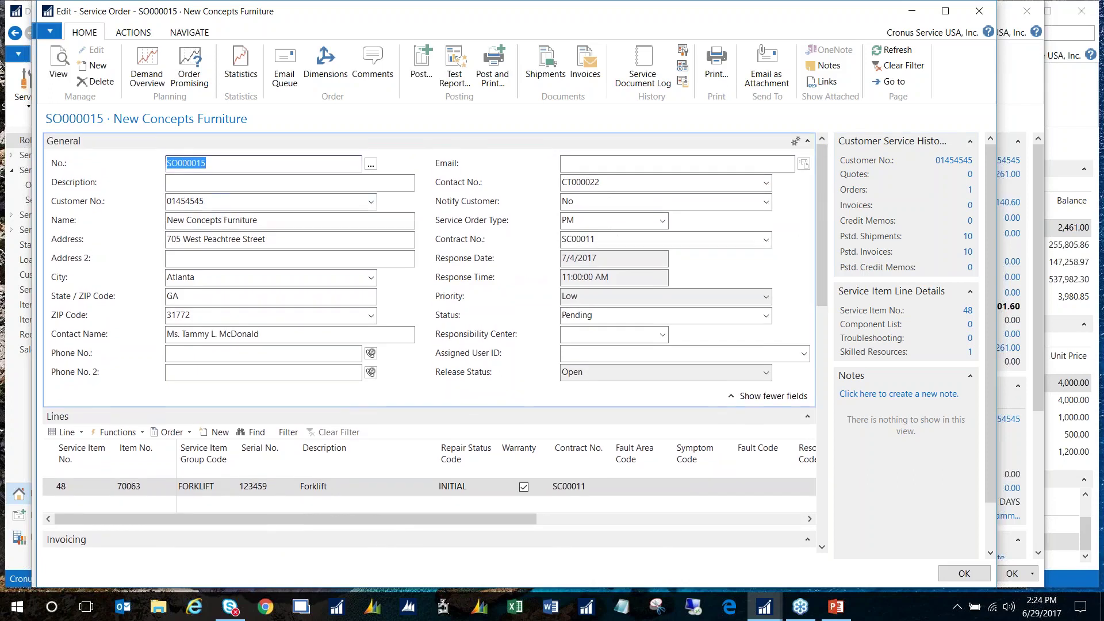
click(605, 223)
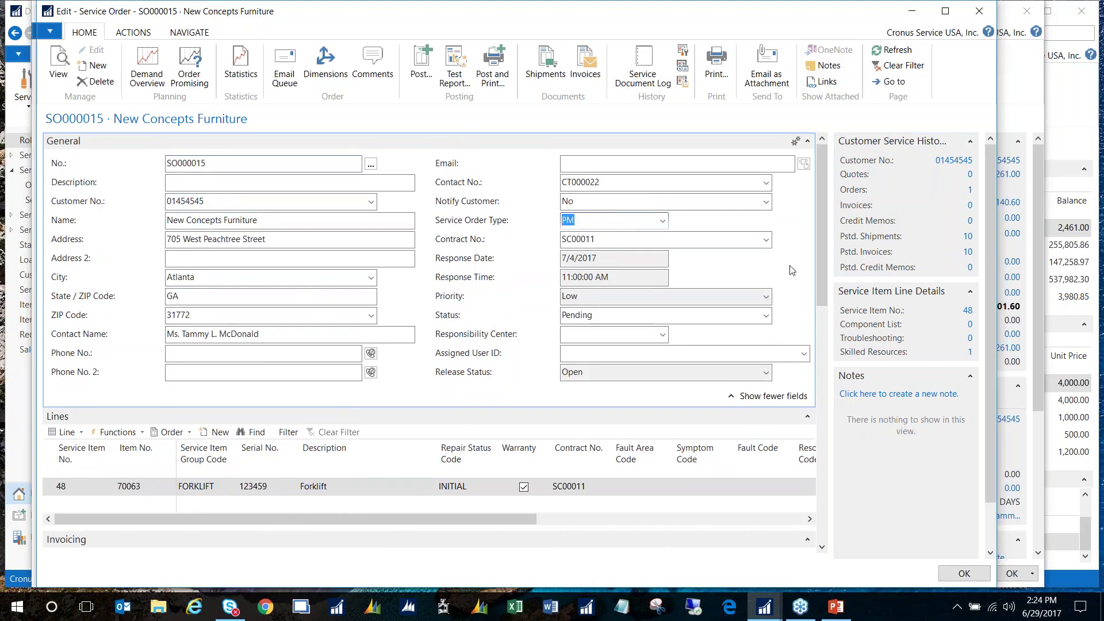
drag(822, 197, 835, 347)
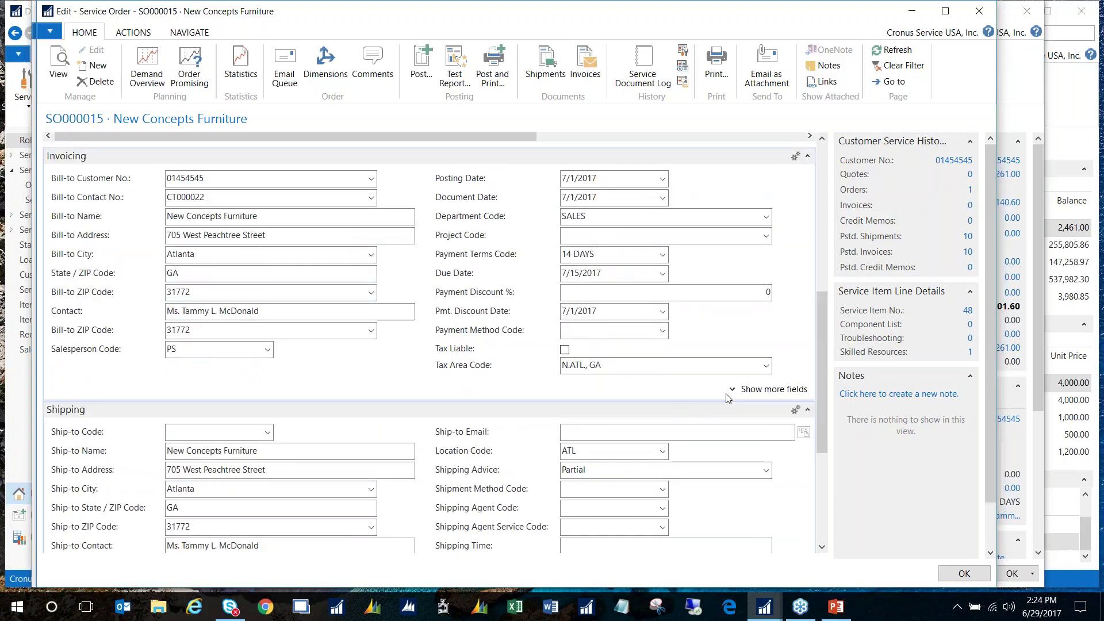
scroll(820, 342, down, 5)
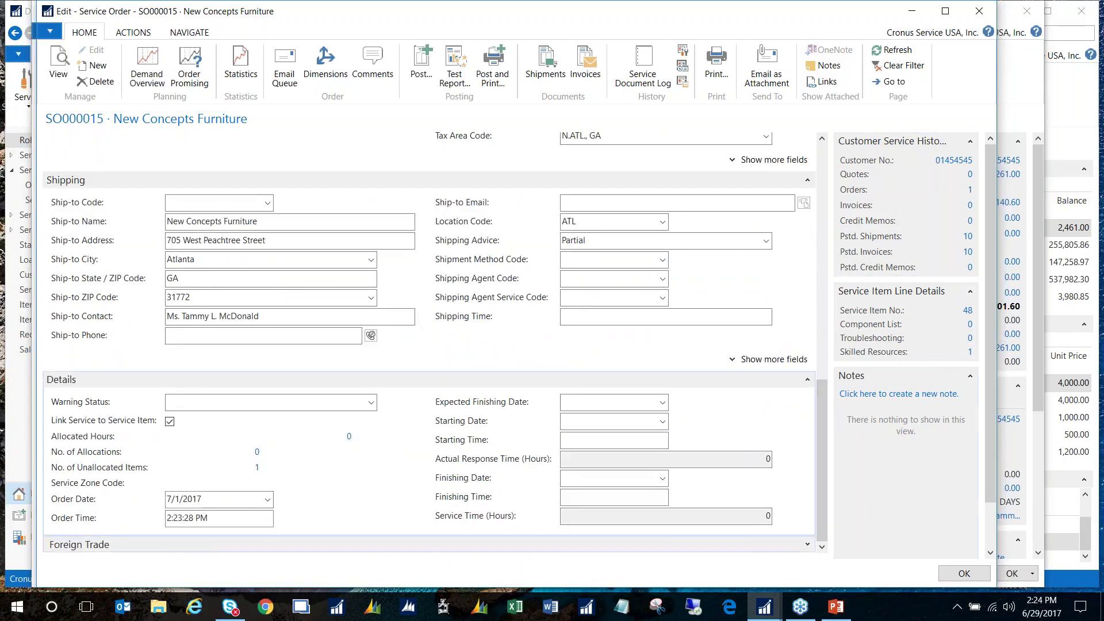
drag(222, 498, 148, 504)
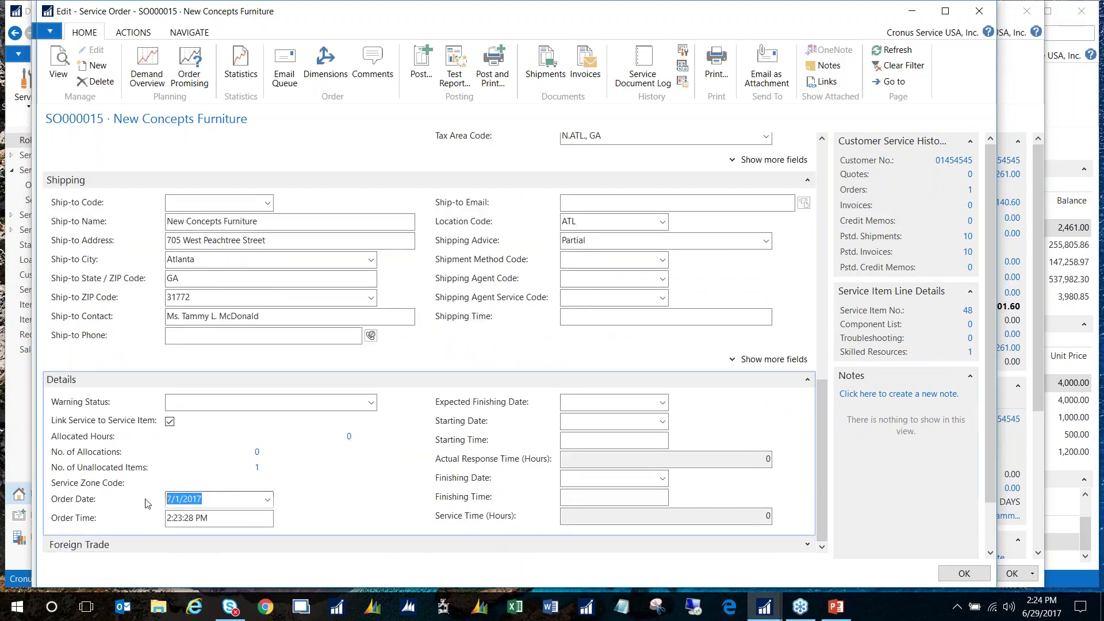
click(251, 519)
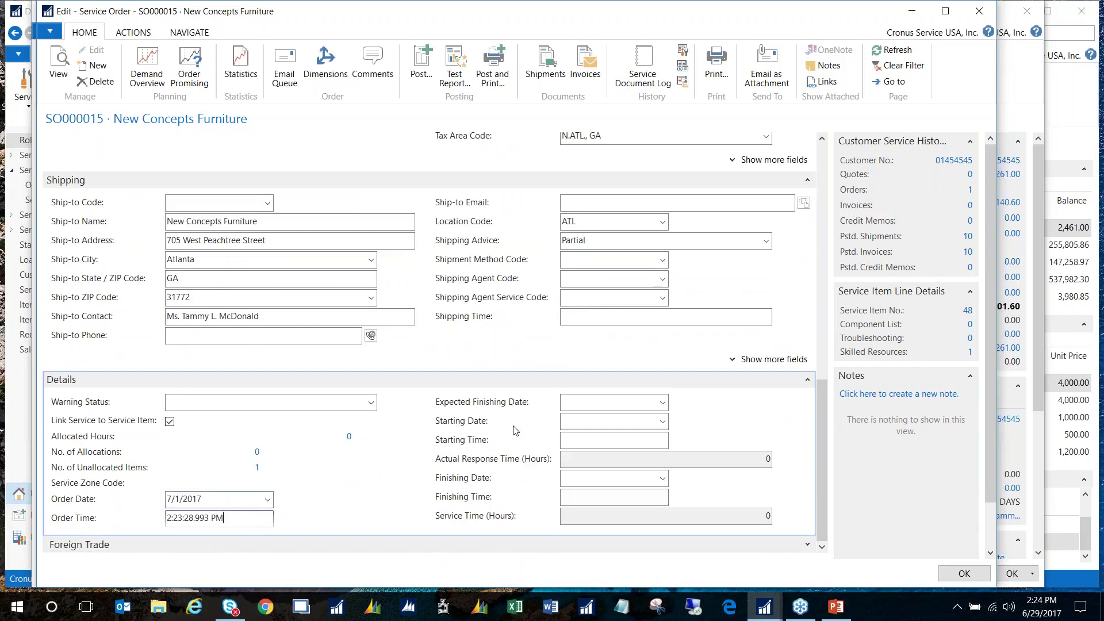
click(588, 423)
click(587, 440)
click(587, 496)
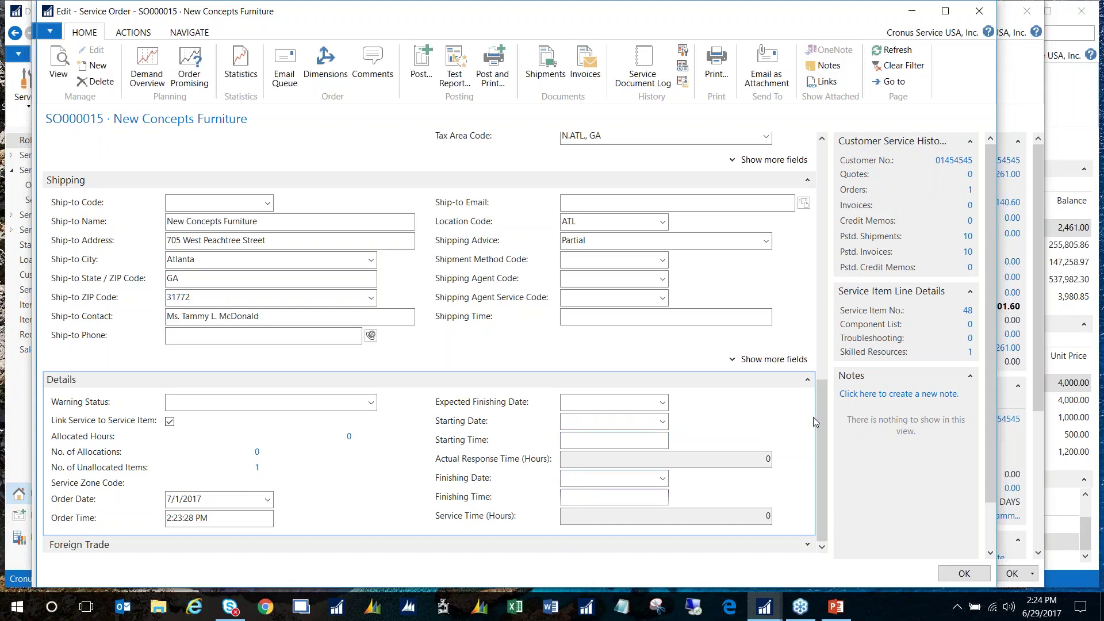
- Add the fault comment "Oil Change Due for PM" to the forklift line of the service order
drag(823, 408, 834, 228)
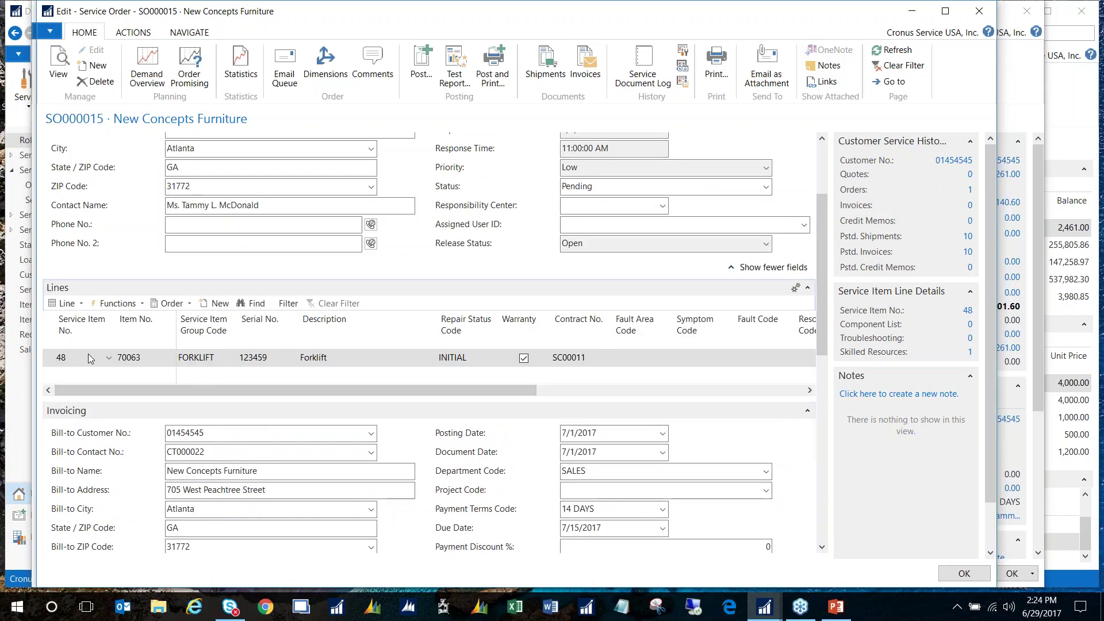
click(78, 309)
mouse_move(98, 389)
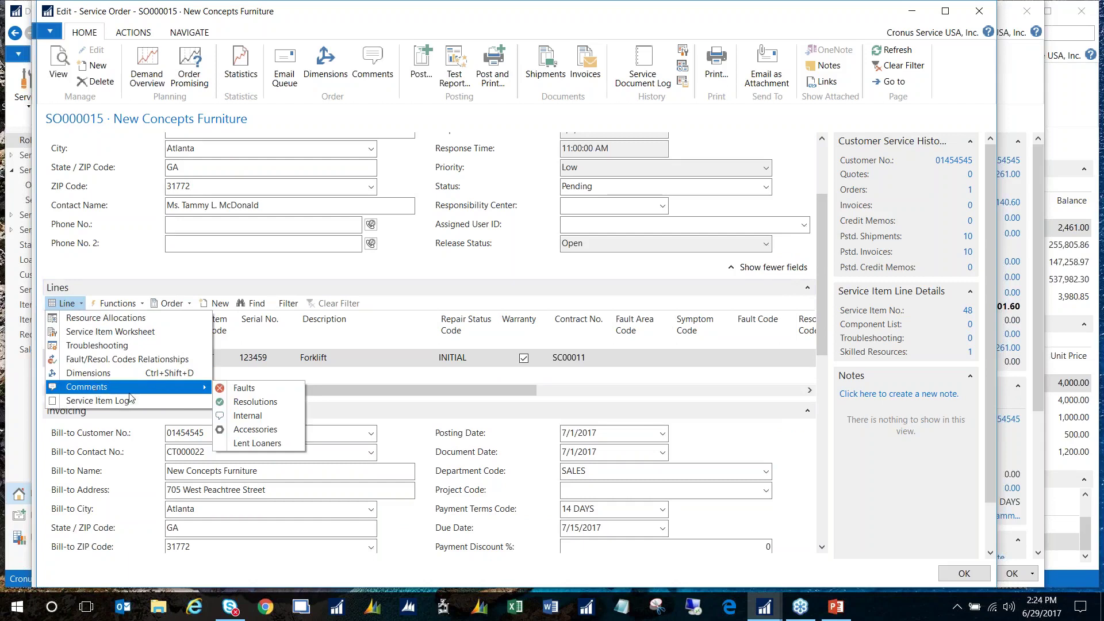
click(262, 389)
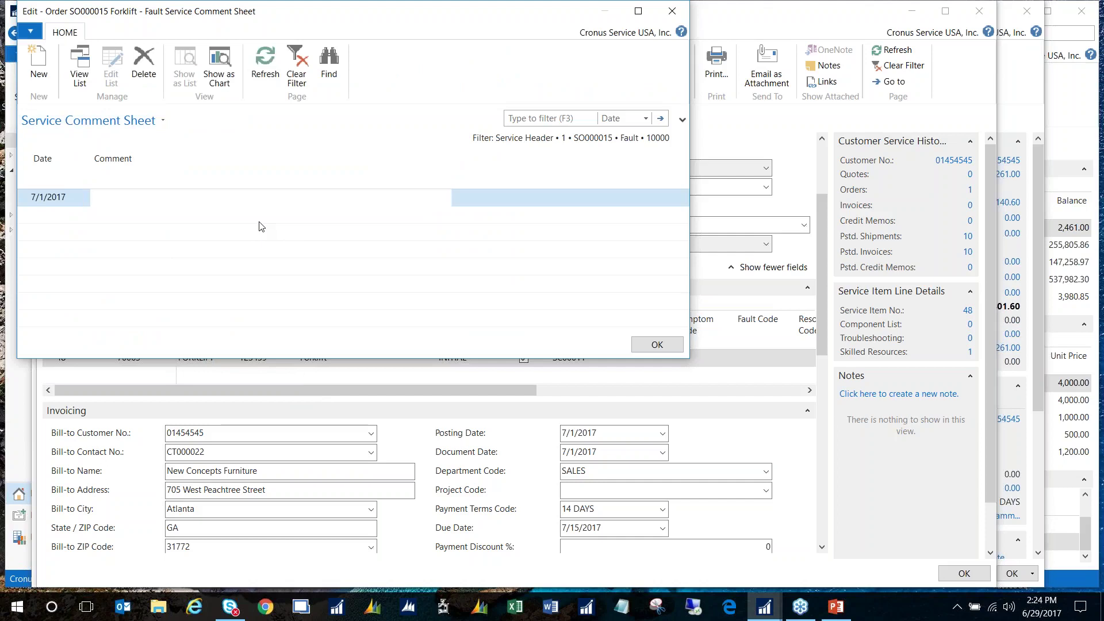
text(Oil Change Due for PK)
key(BackSpace)
text(M)
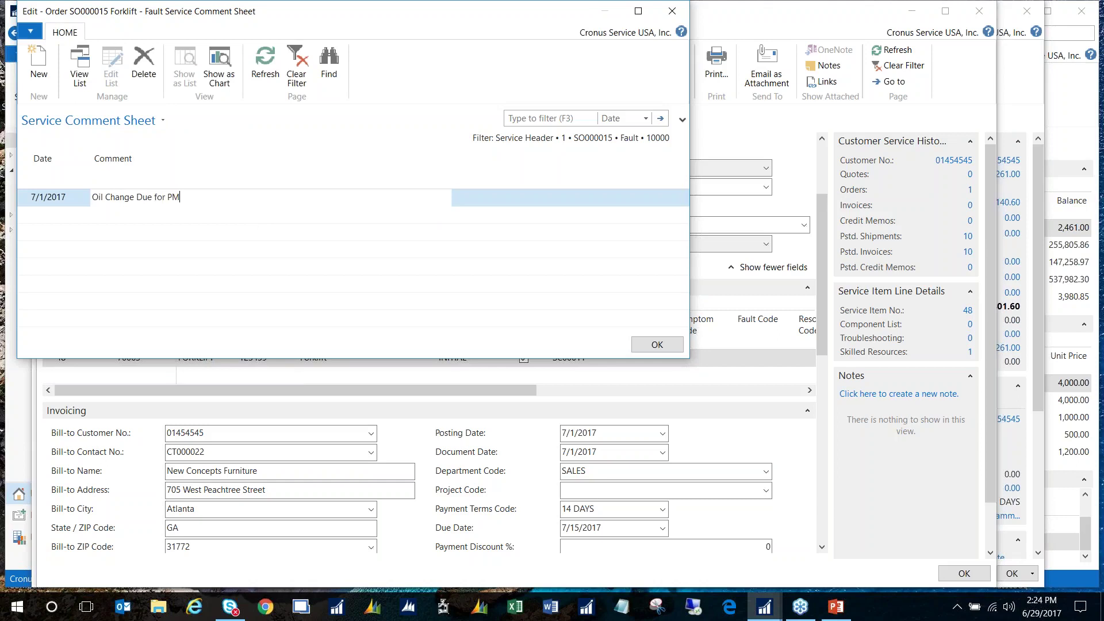
click(654, 345)
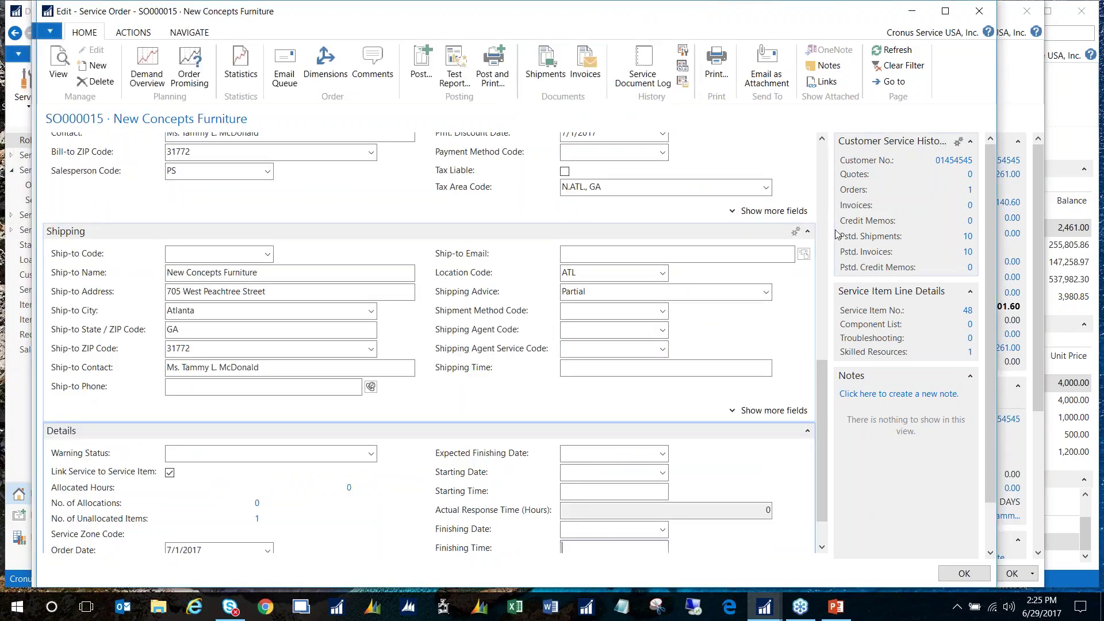
- Get the standard service codes for the service order's forklift line and open the OIL CHANGE code's card to examine its item lines
scroll(828, 190, up, 5)
scroll(825, 168, up, 2)
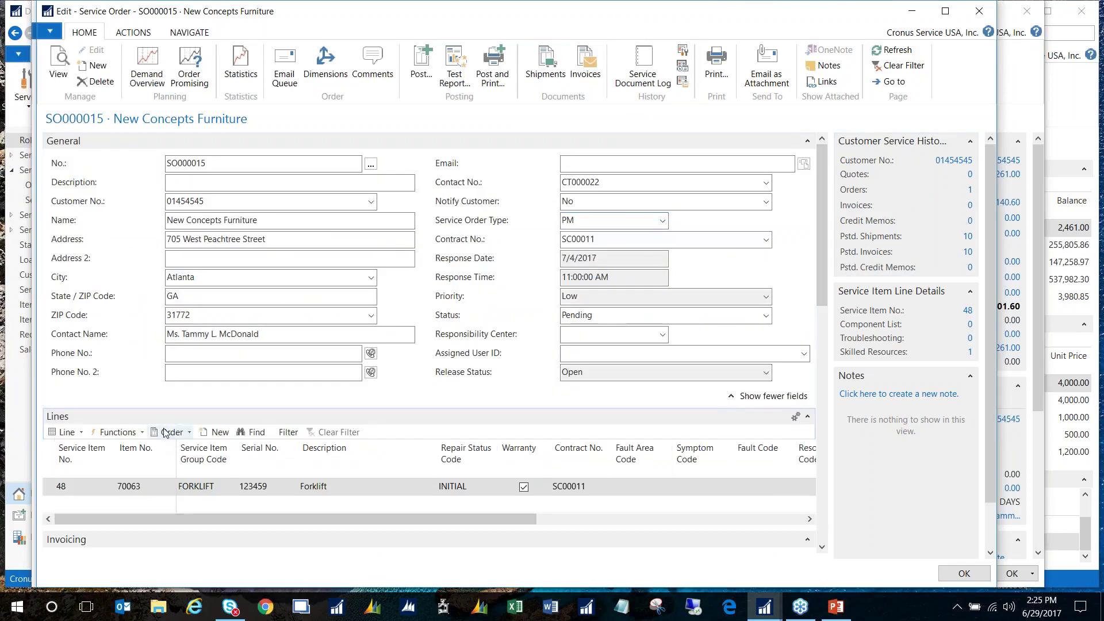
click(166, 432)
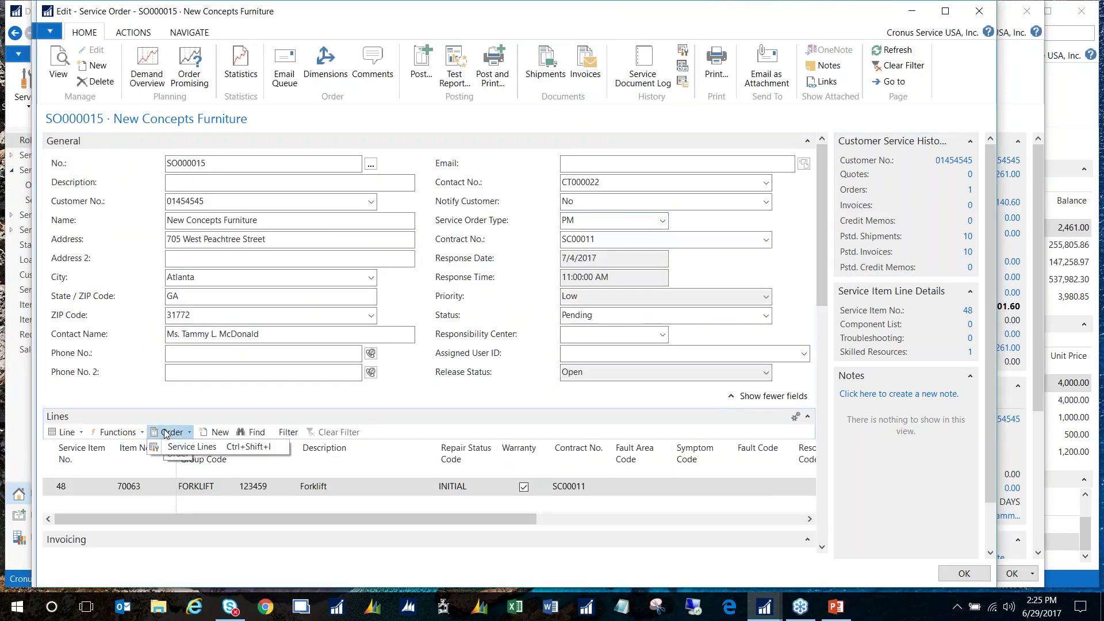
click(118, 433)
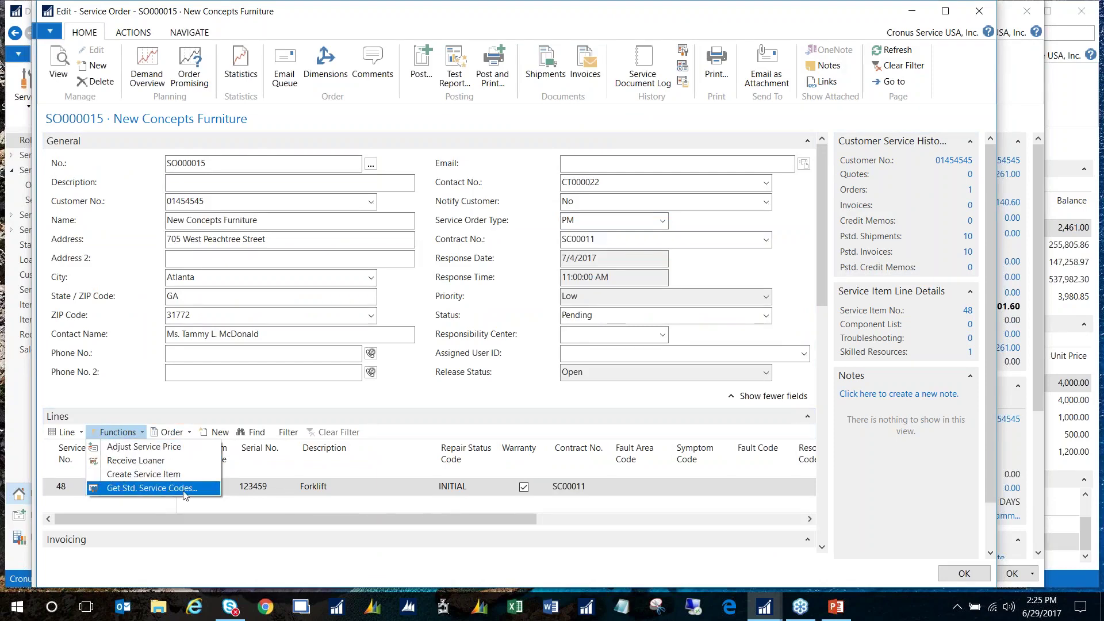
click(152, 488)
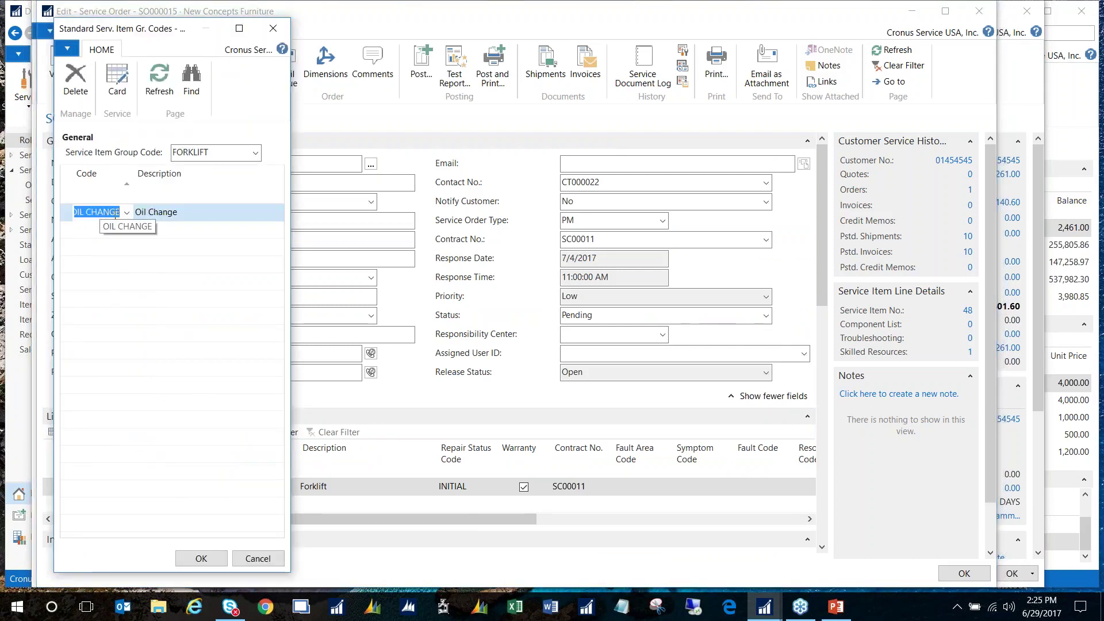
click(126, 213)
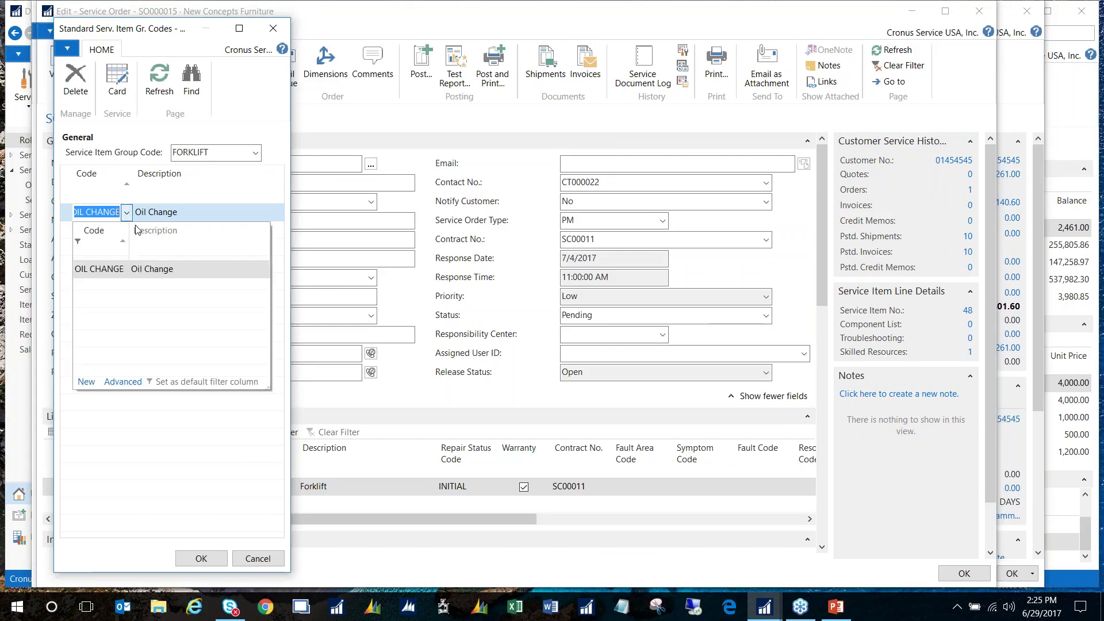
click(121, 380)
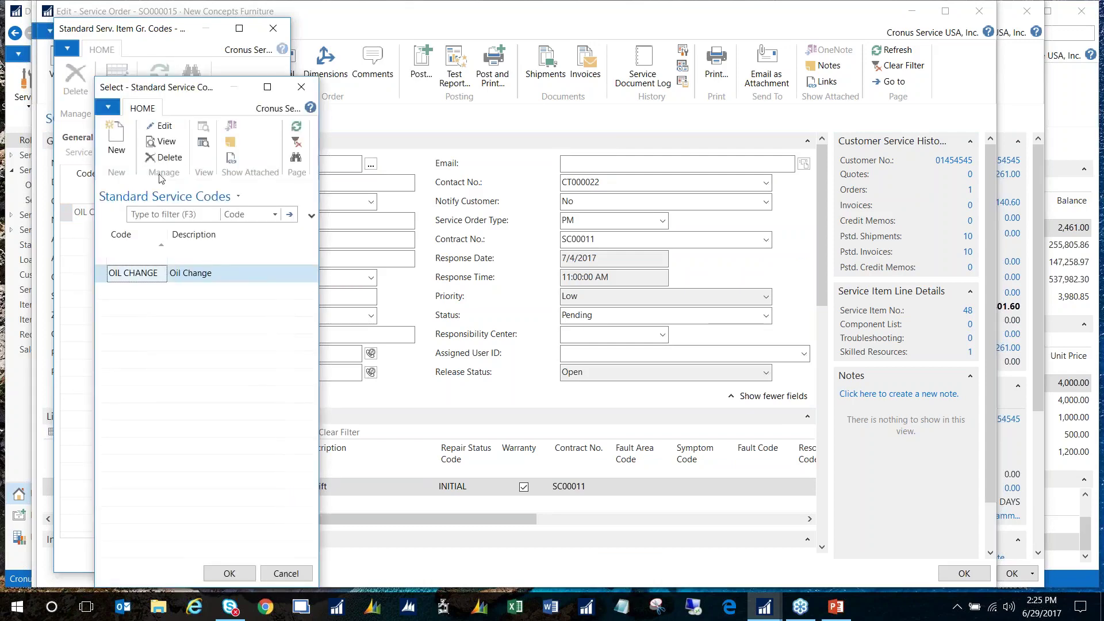
click(159, 126)
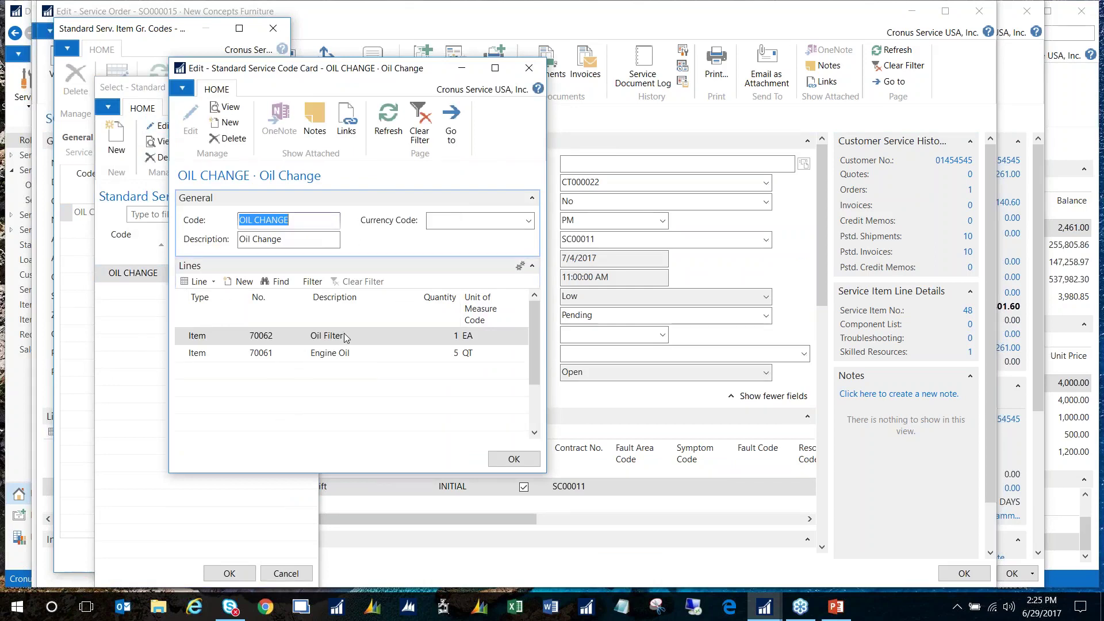
click(352, 353)
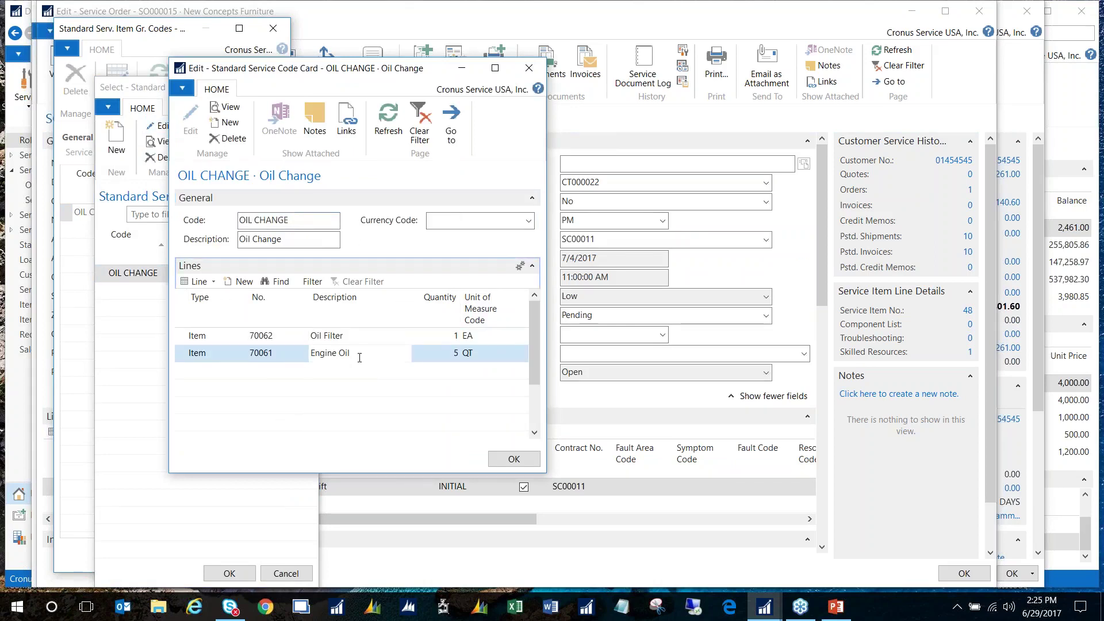
- Apply the OIL CHANGE standard service code to the forklift line of the service order
click(513, 459)
click(229, 573)
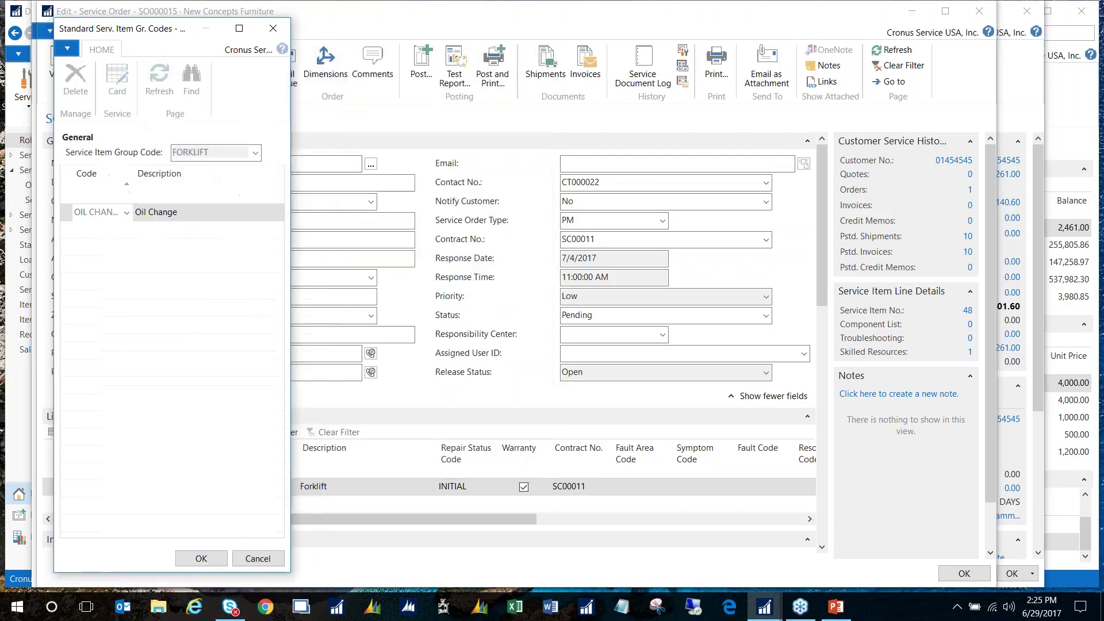
click(200, 558)
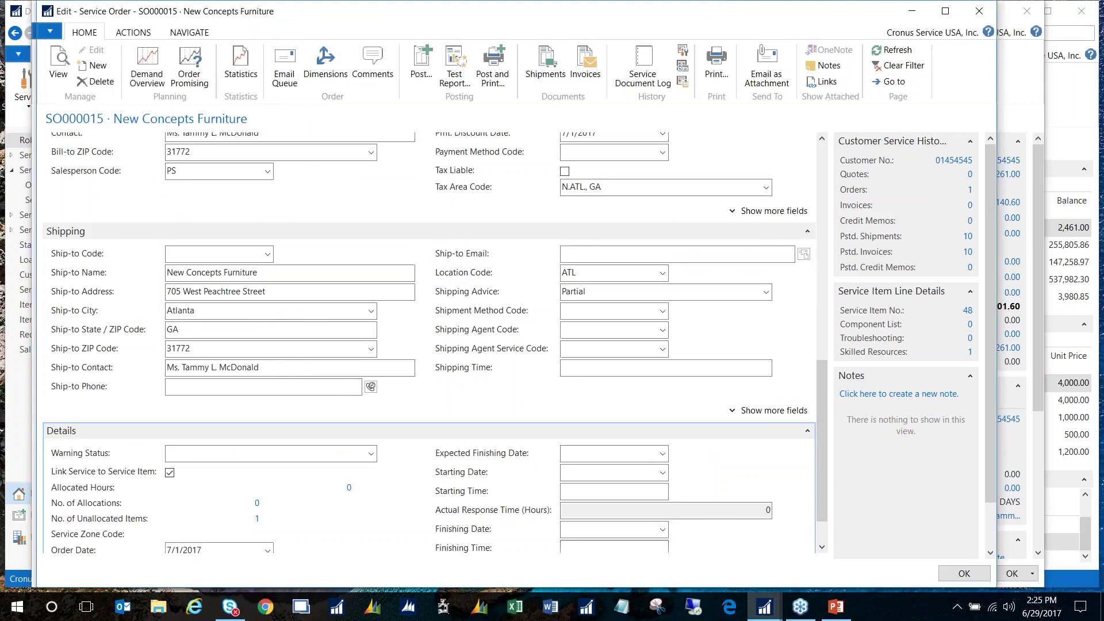
- Review the items, quantities, prices and discounts in the forklift line's service item worksheet
click(821, 158)
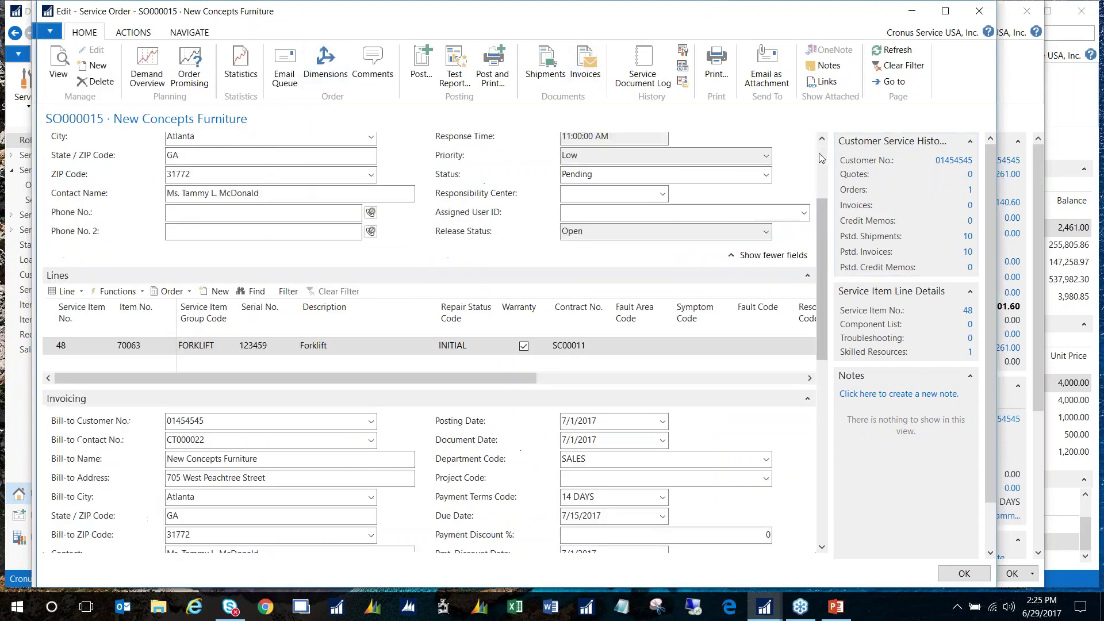
click(821, 158)
click(81, 436)
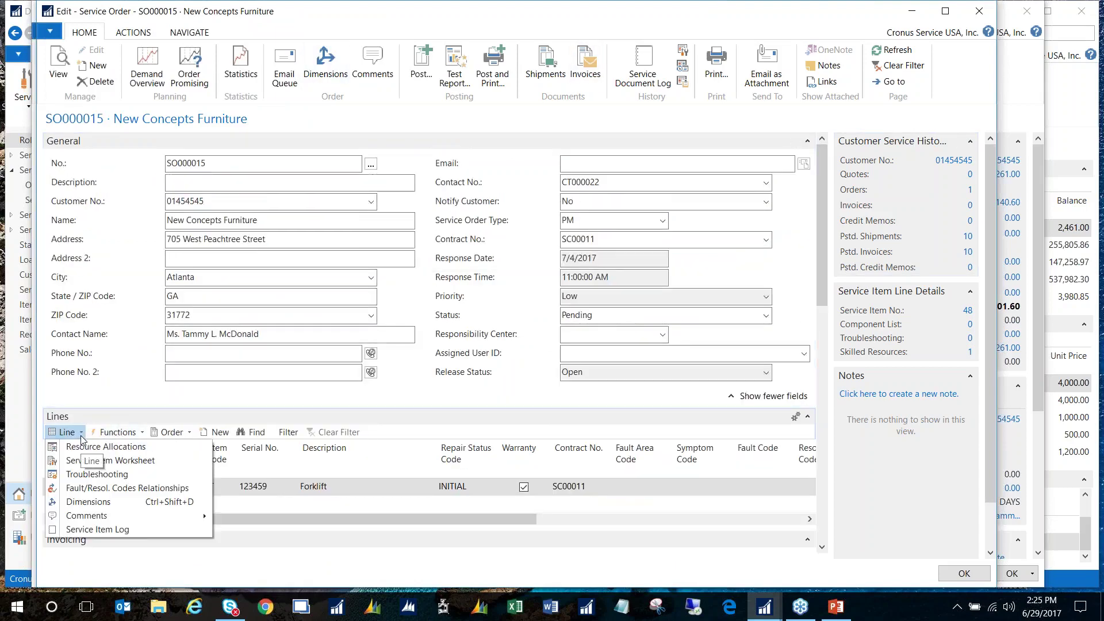
click(81, 436)
click(81, 436)
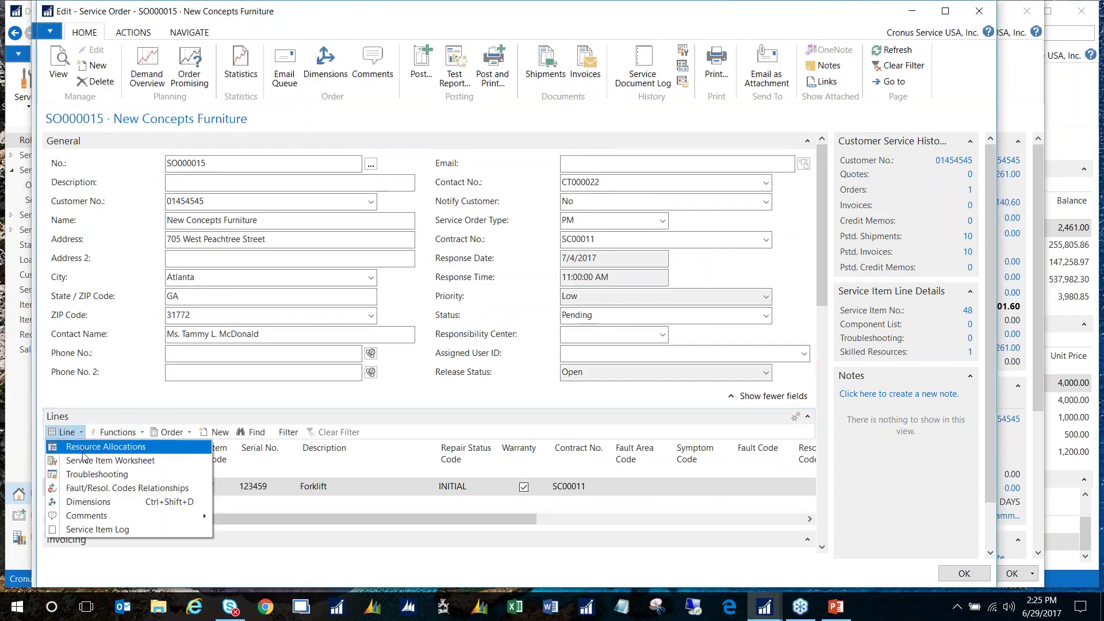
click(85, 459)
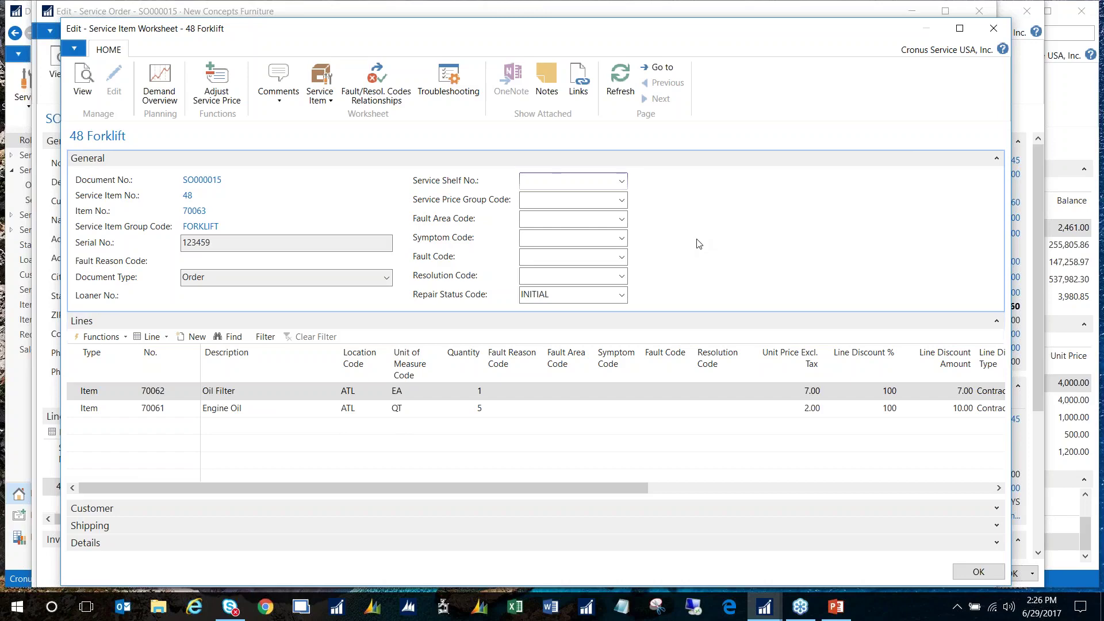
key(Escape)
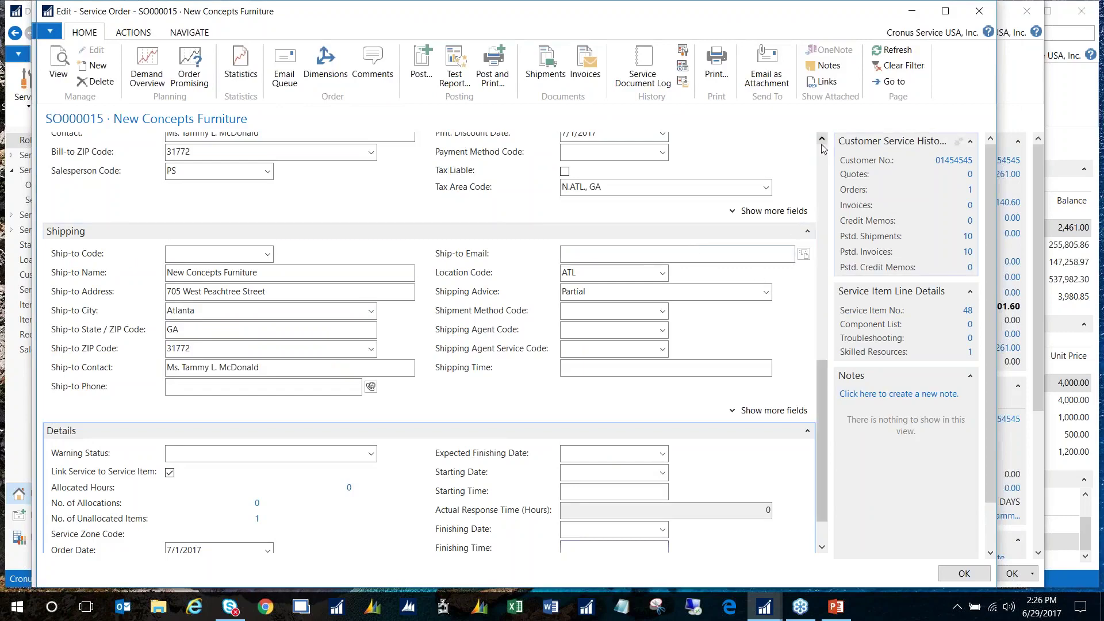
- Exit the service order without posting it and close the service contract to return to the Role Center
scroll(823, 149, up, 10)
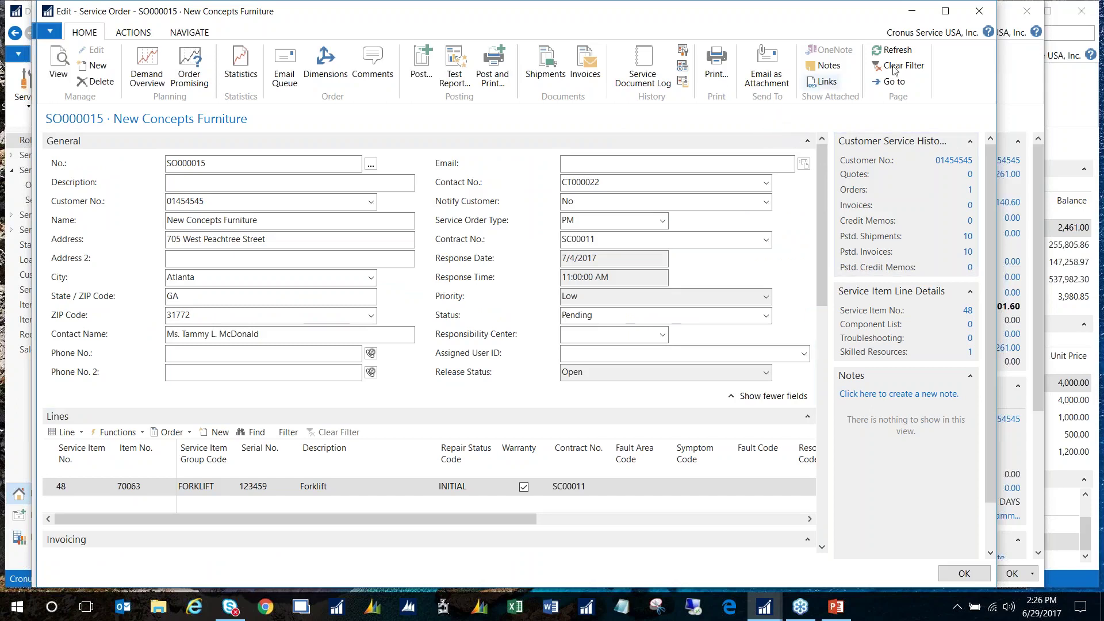
click(986, 17)
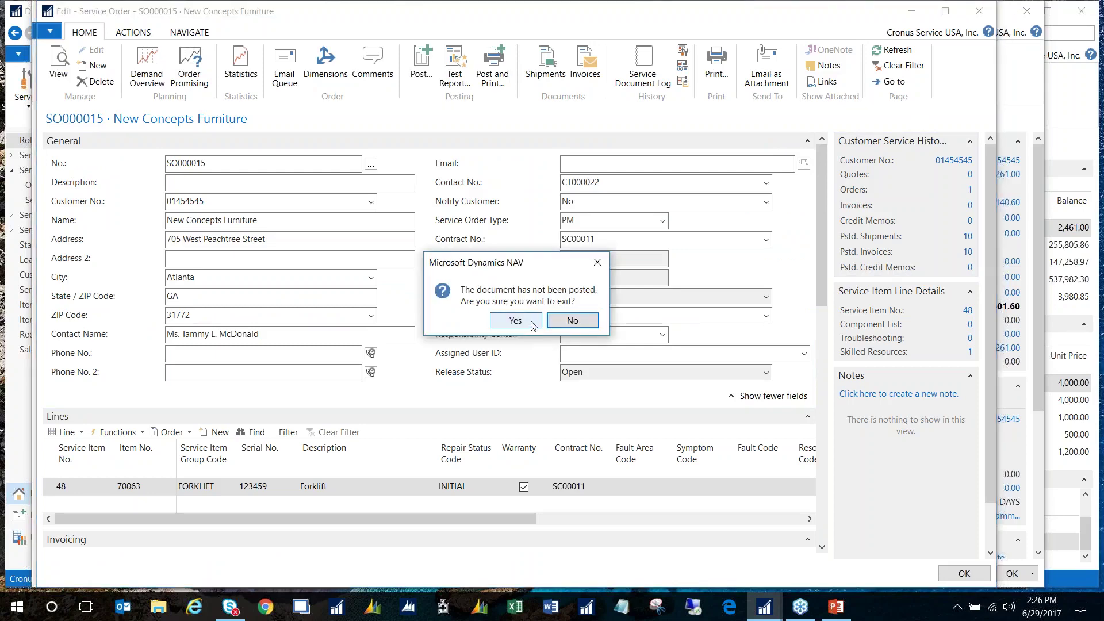
click(515, 320)
key(Escape)
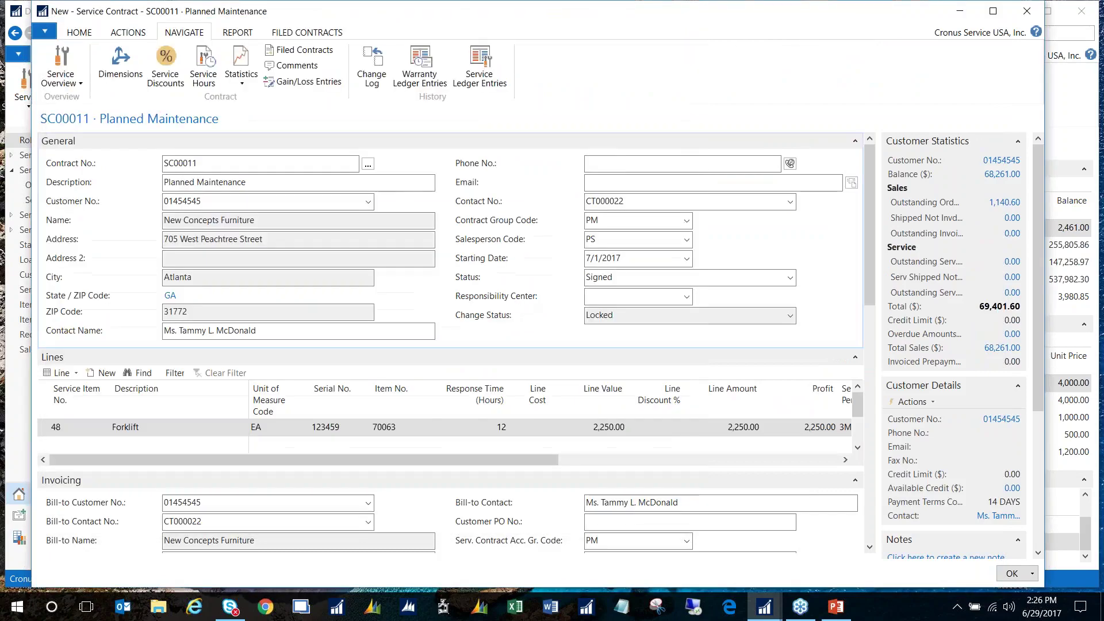
key(Escape)
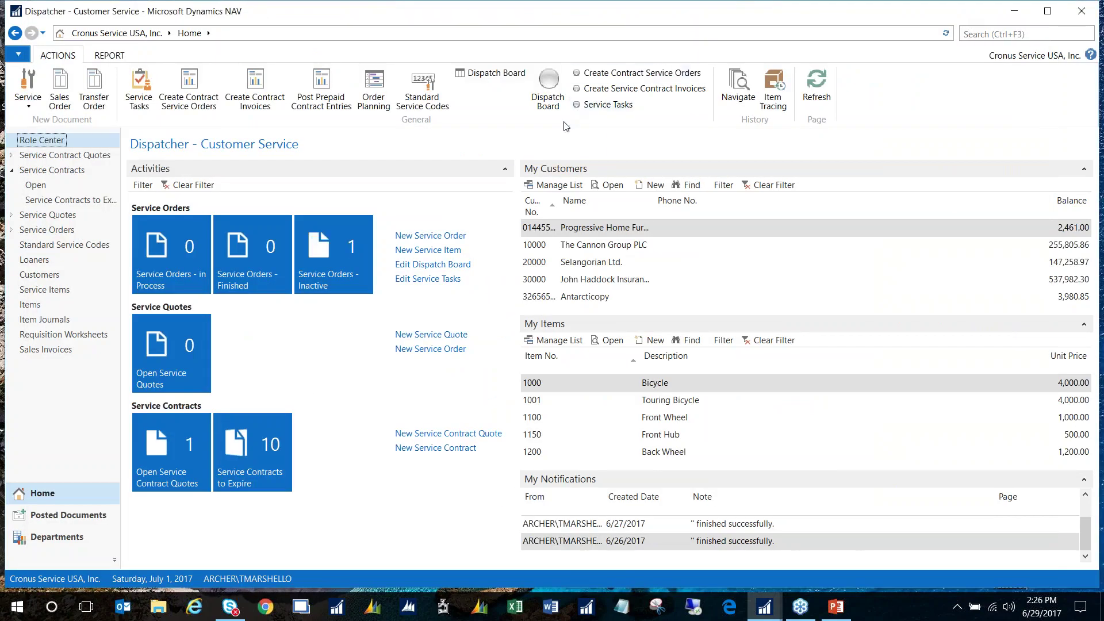
- Open the resource allocations of the pending New Concepts Furniture service order from the Dispatch Board
click(549, 88)
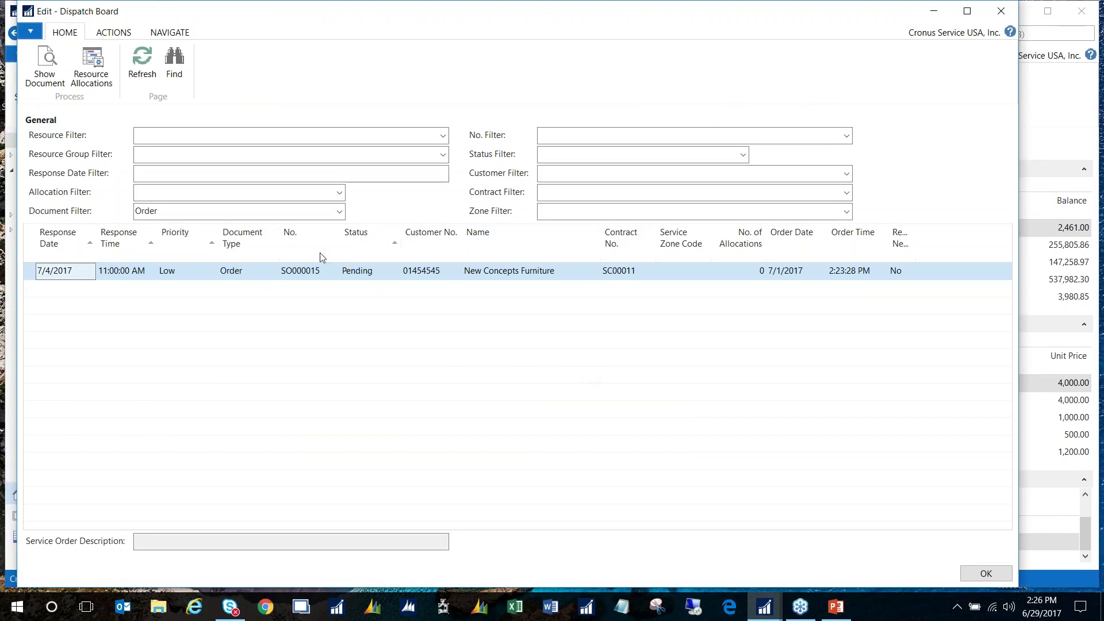
click(380, 274)
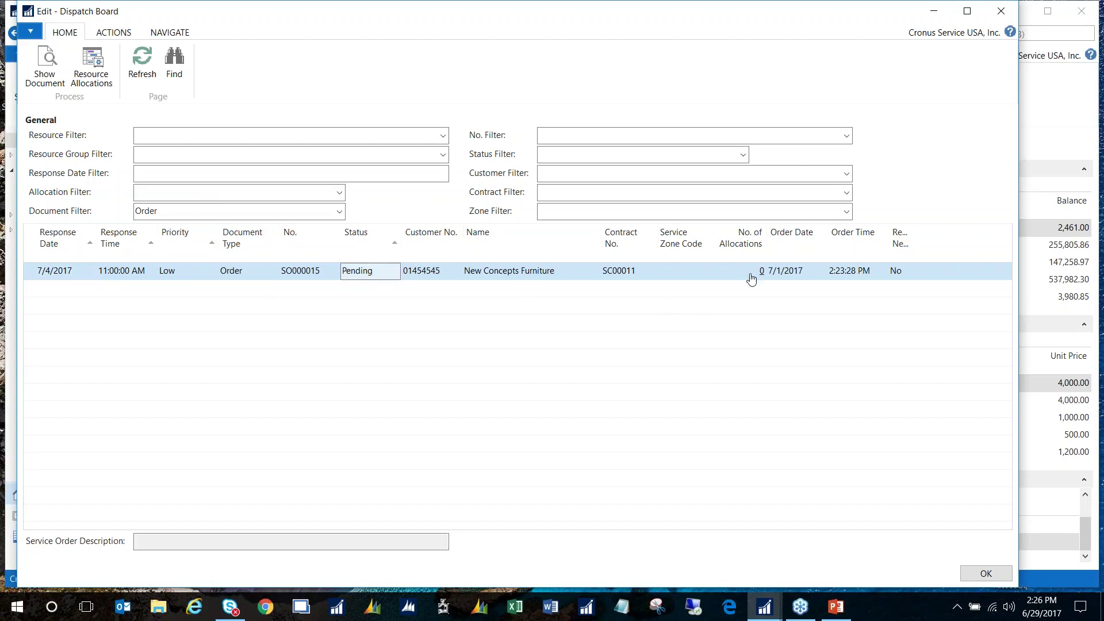
click(89, 75)
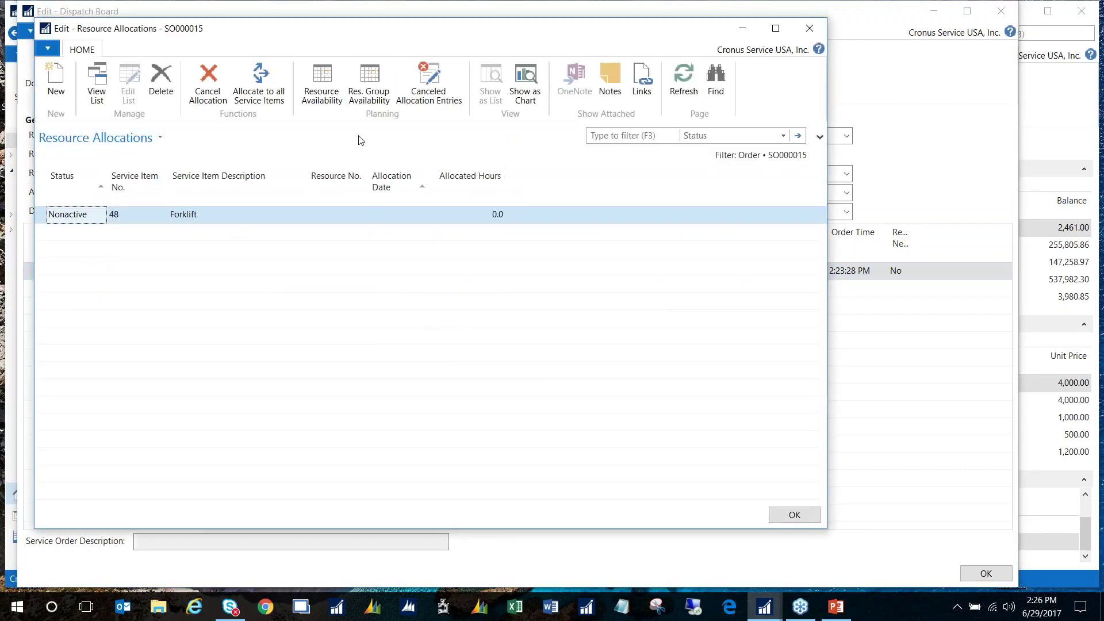
- Check the resource availability matrix by day to see which skilled resource is free for the forklift service
click(325, 78)
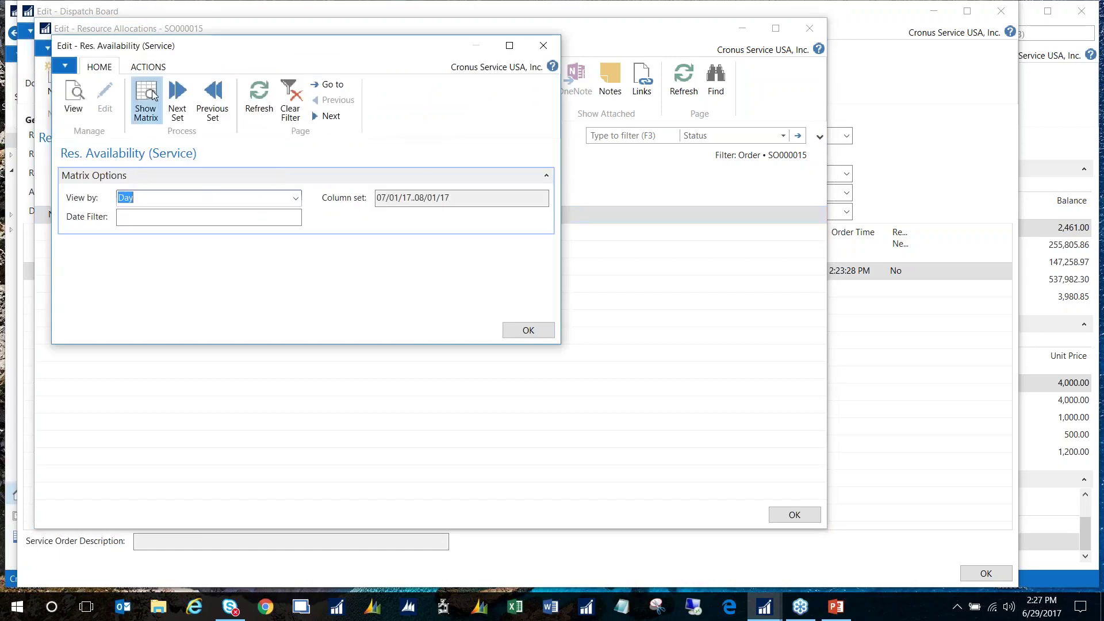
click(152, 92)
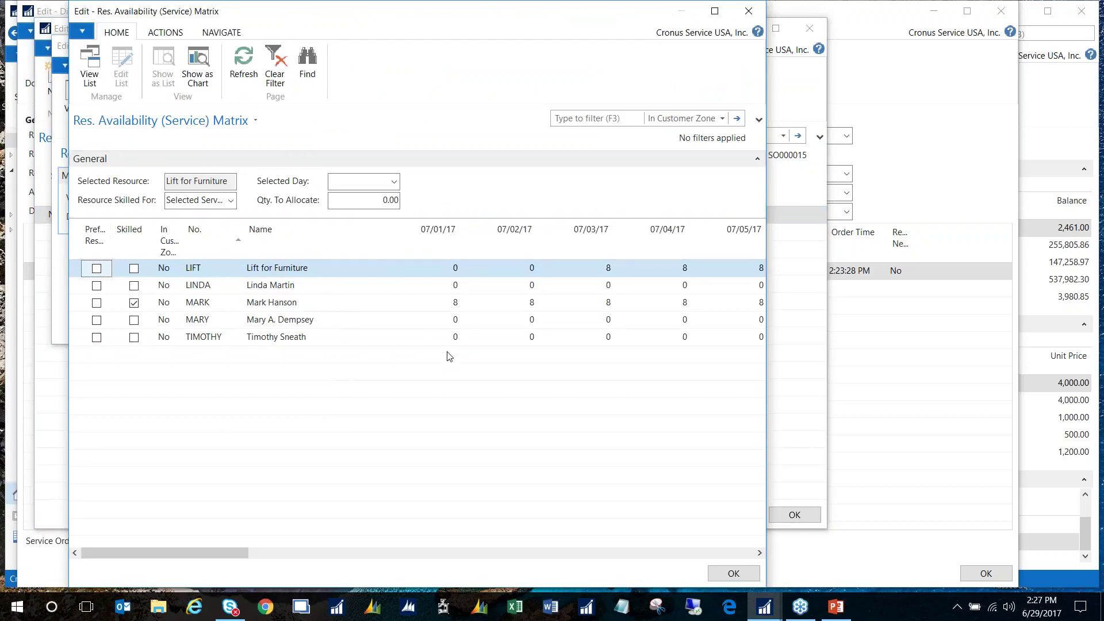
mouse_move(449, 308)
click(281, 301)
click(730, 573)
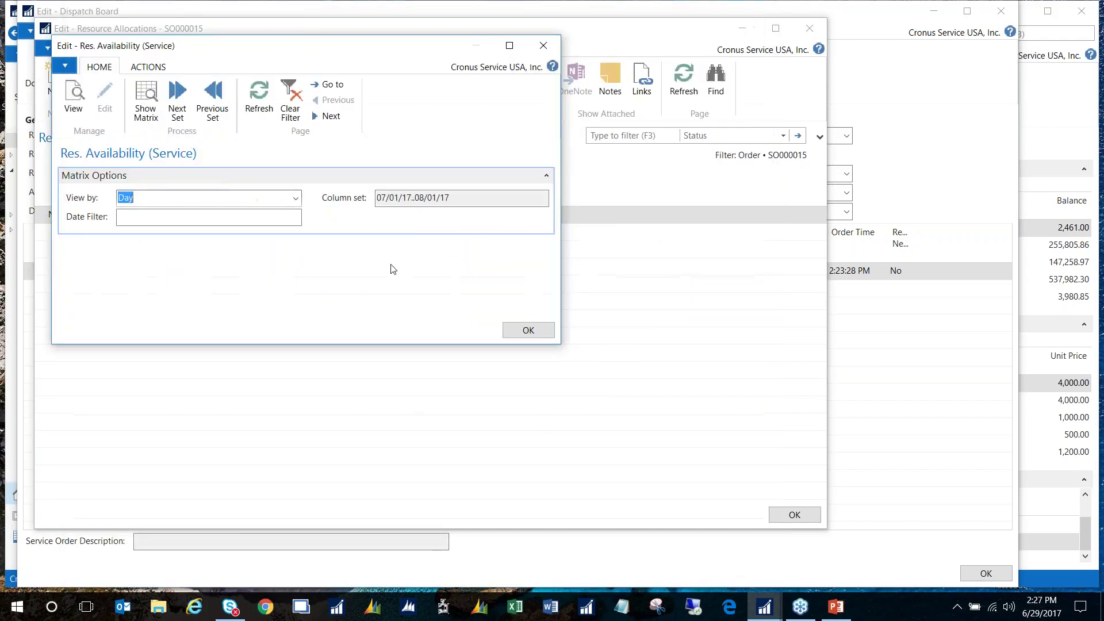
click(532, 333)
- Allocate the skilled technician to the forklift for 2 hours on 7/1/2017 and close the Dispatch Board
click(404, 217)
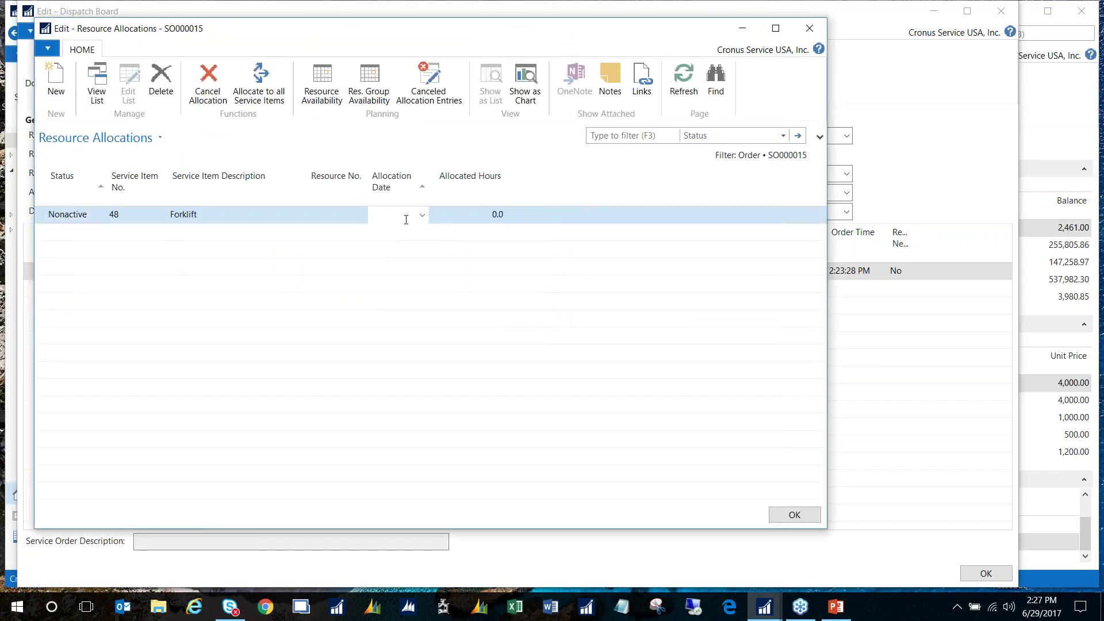
text(7/1/2017)
key(Tab)
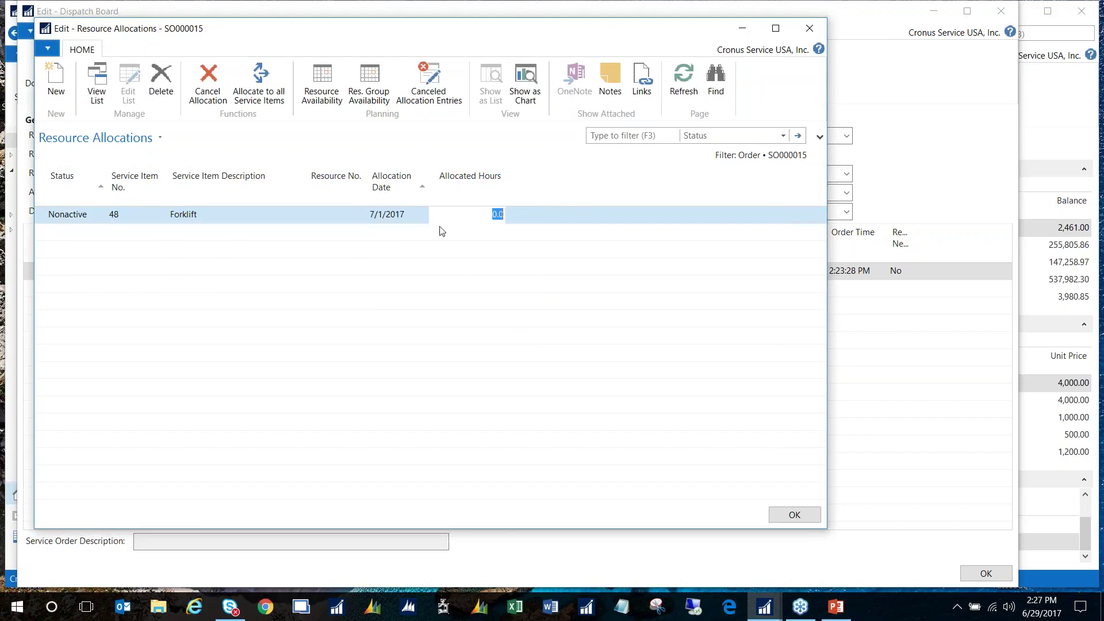
text(2)
click(362, 217)
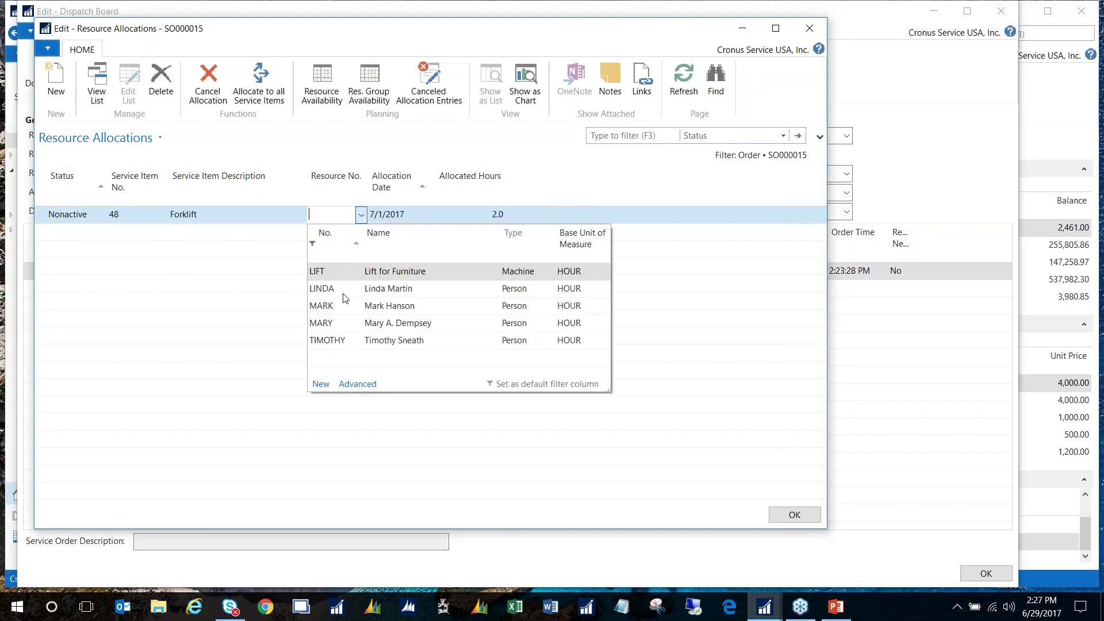
click(324, 306)
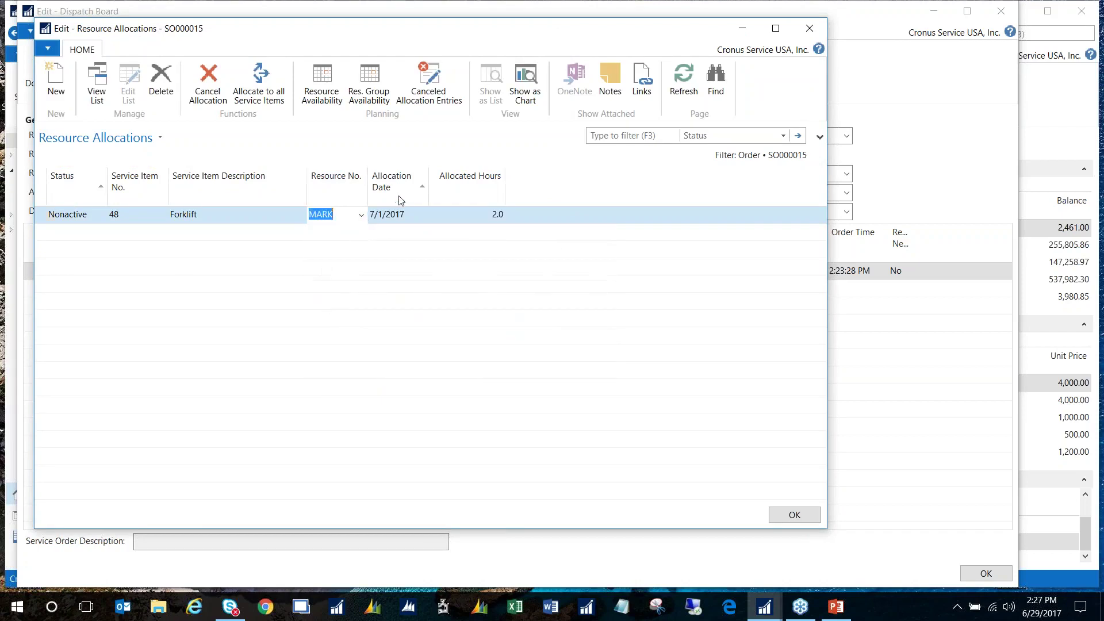
click(398, 215)
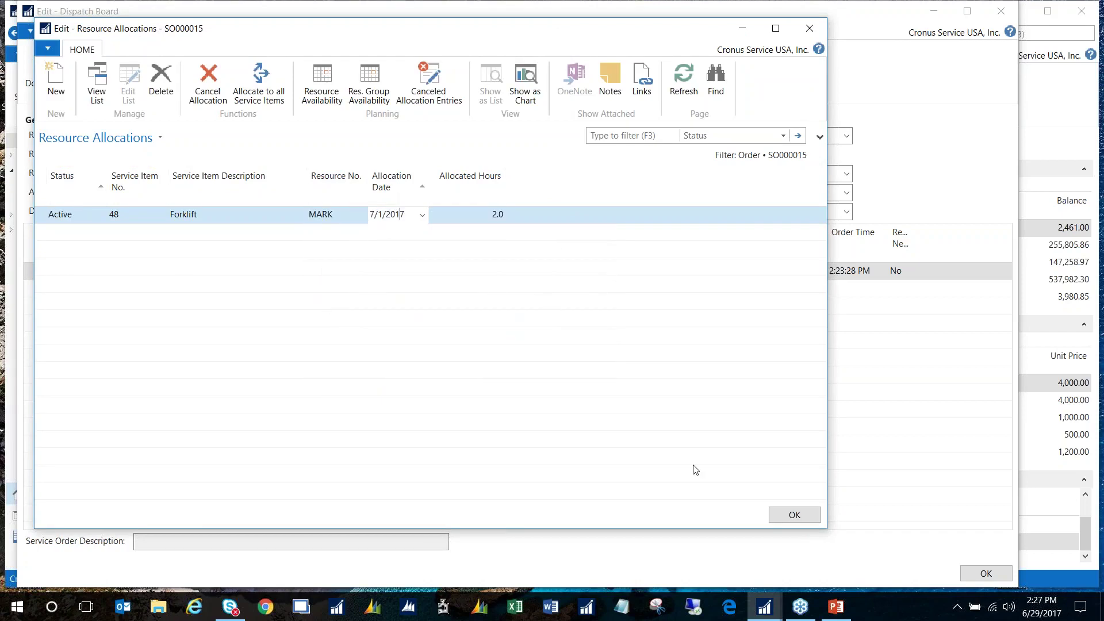
click(794, 515)
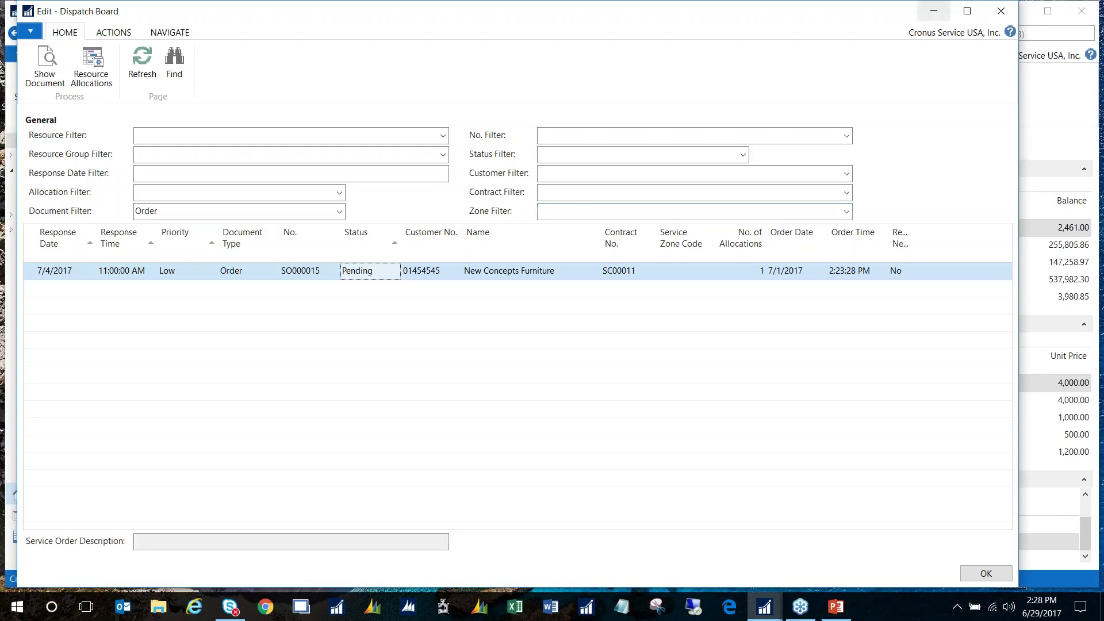
click(1007, 14)
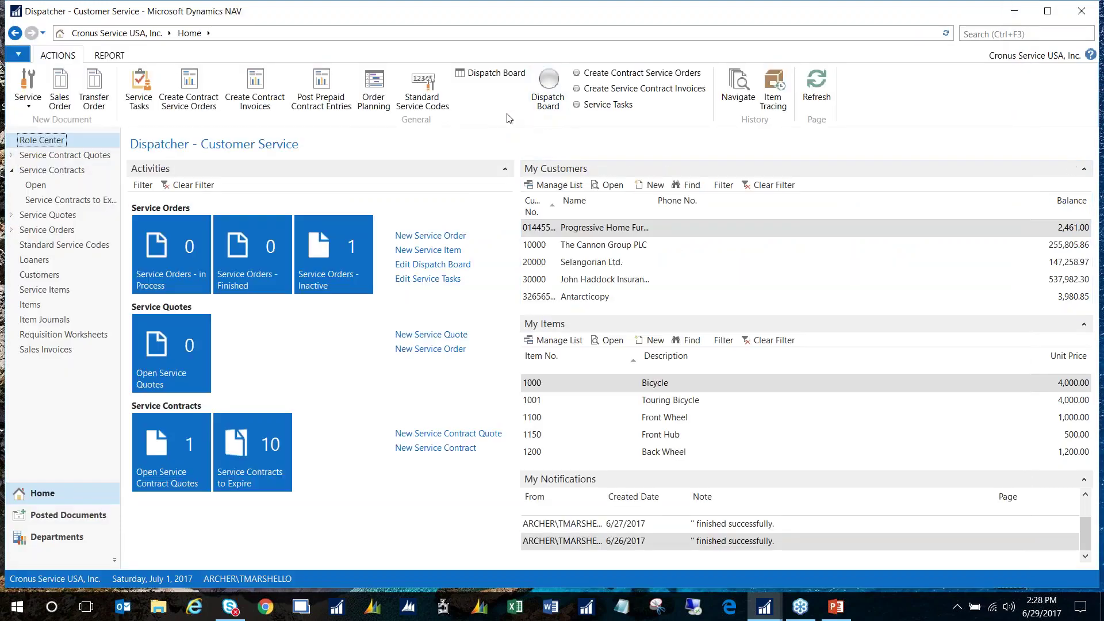
- Open the service tasks, widen the window, and filter the list by the technician allocated to the forklift
click(605, 105)
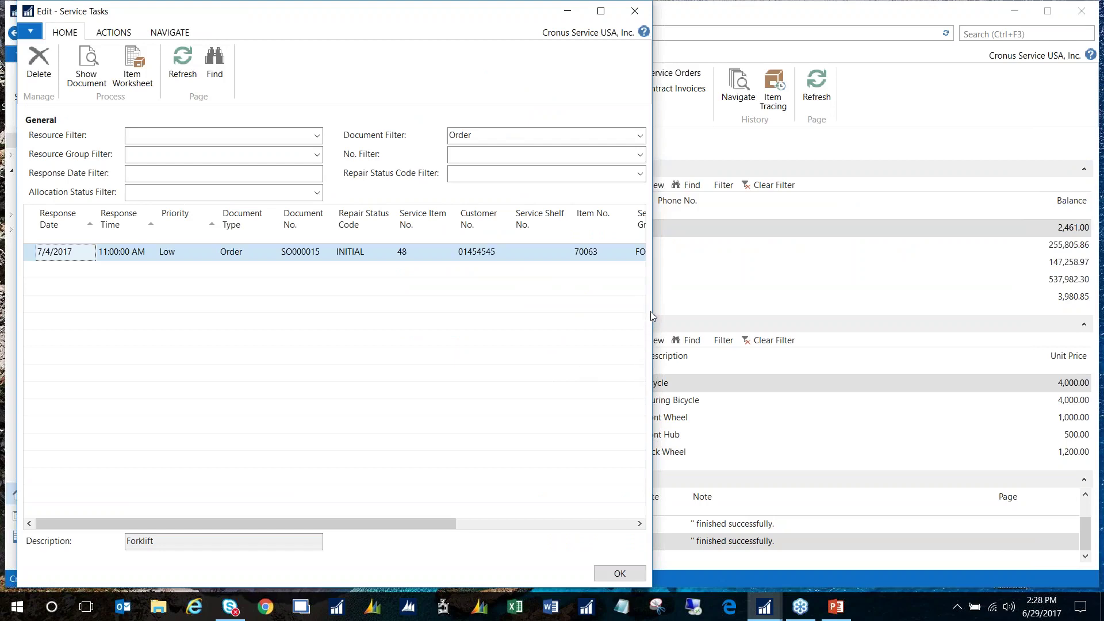
drag(653, 303, 963, 303)
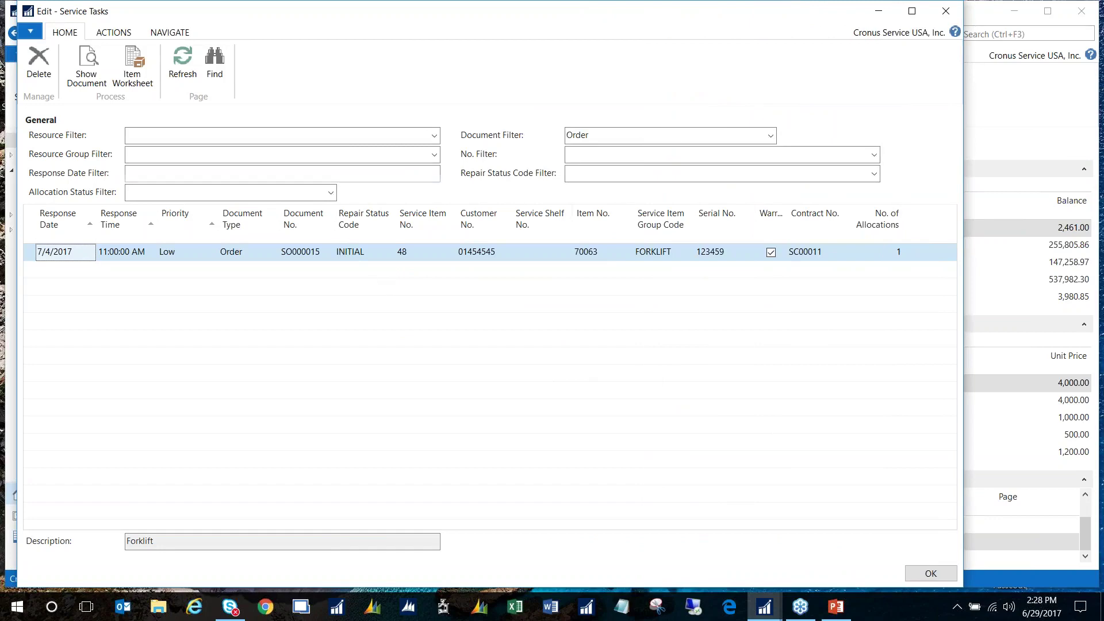
click(393, 142)
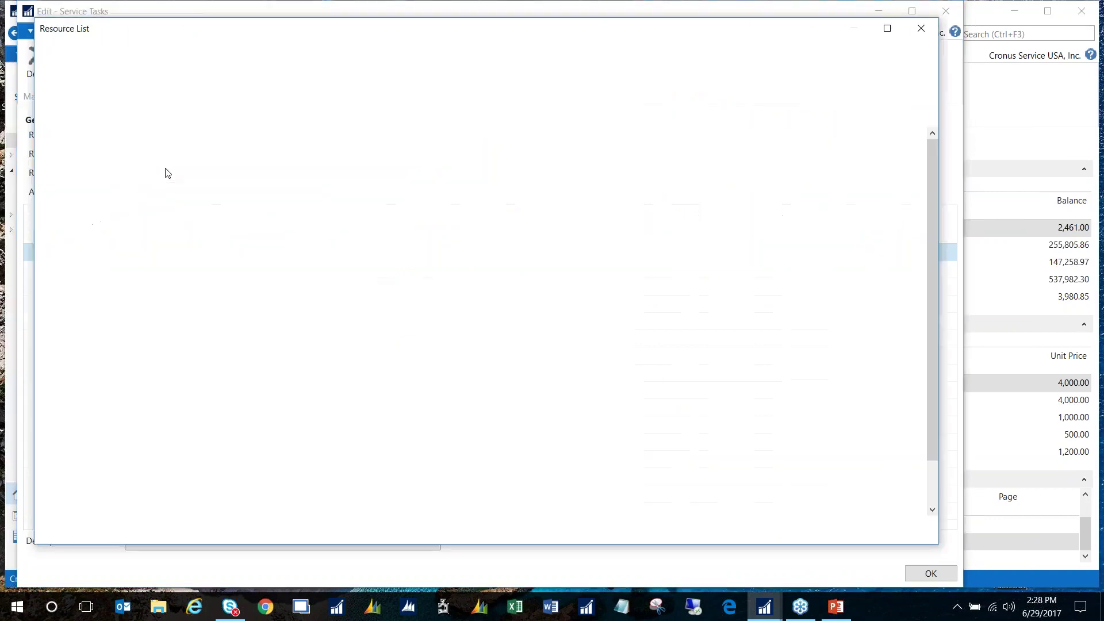
double_click(121, 249)
key(Tab)
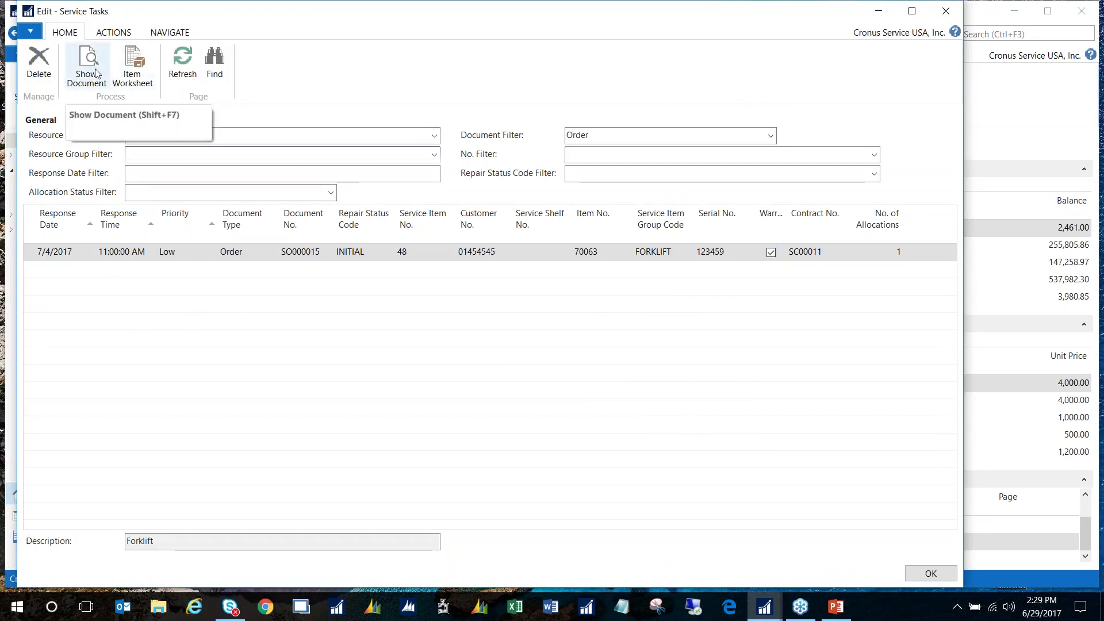
- Review the forklift task's item worksheet and preview the printout of its service order, exiting the order without posting
click(132, 68)
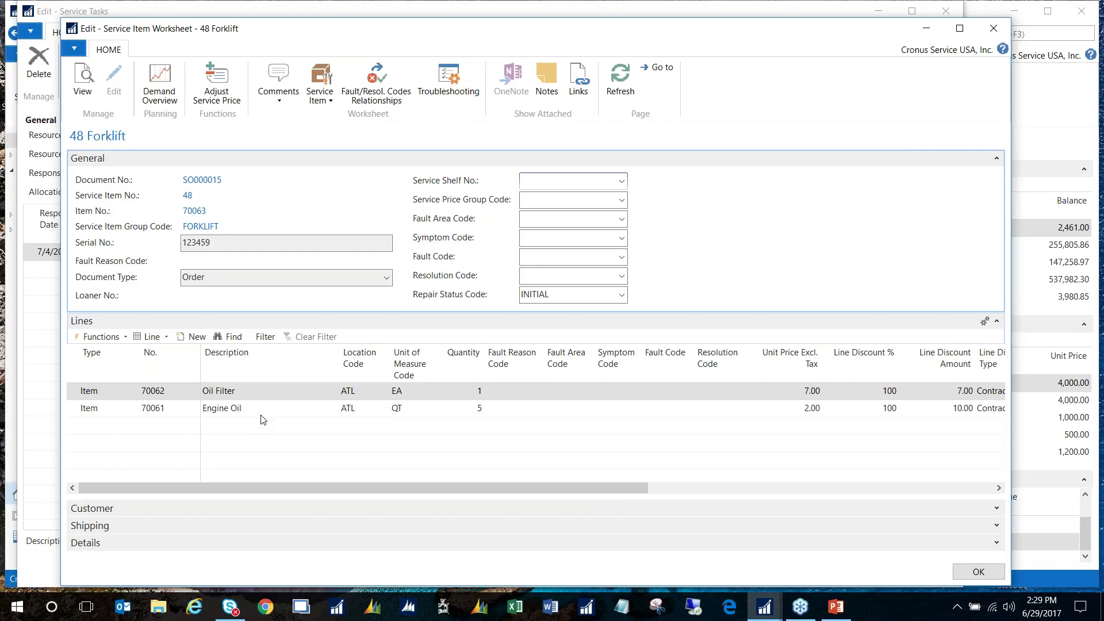
key(Escape)
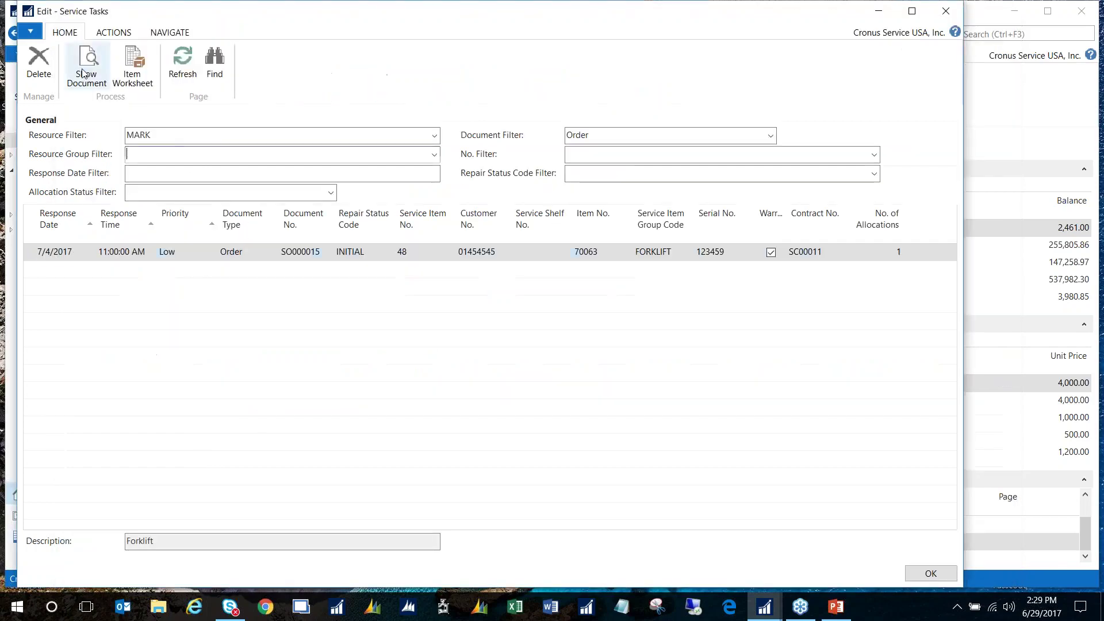
key(shift+F7)
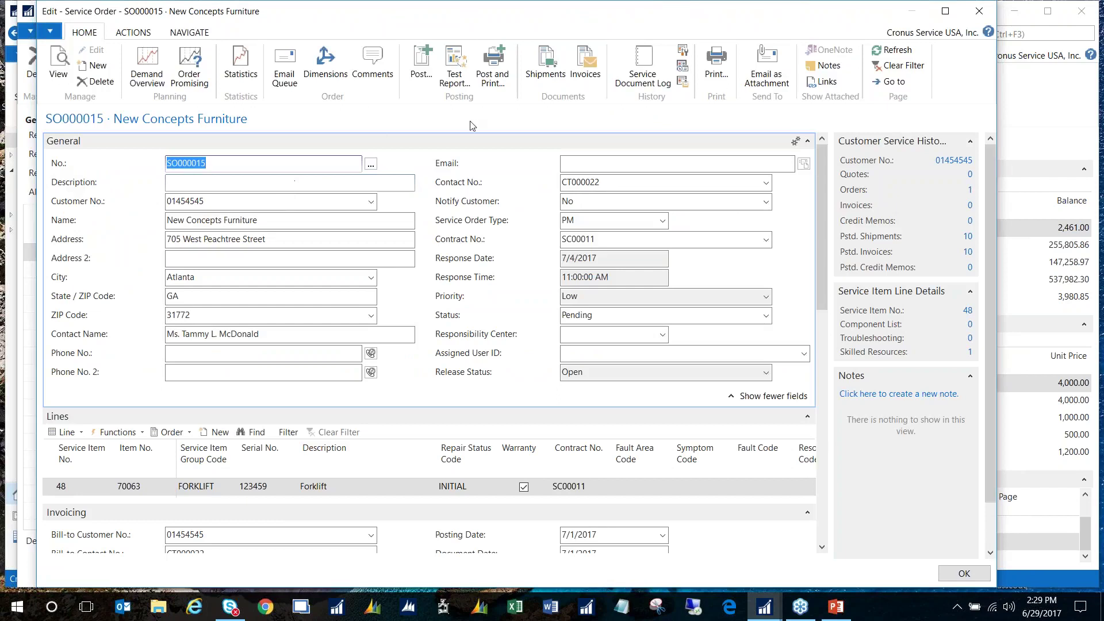
click(714, 70)
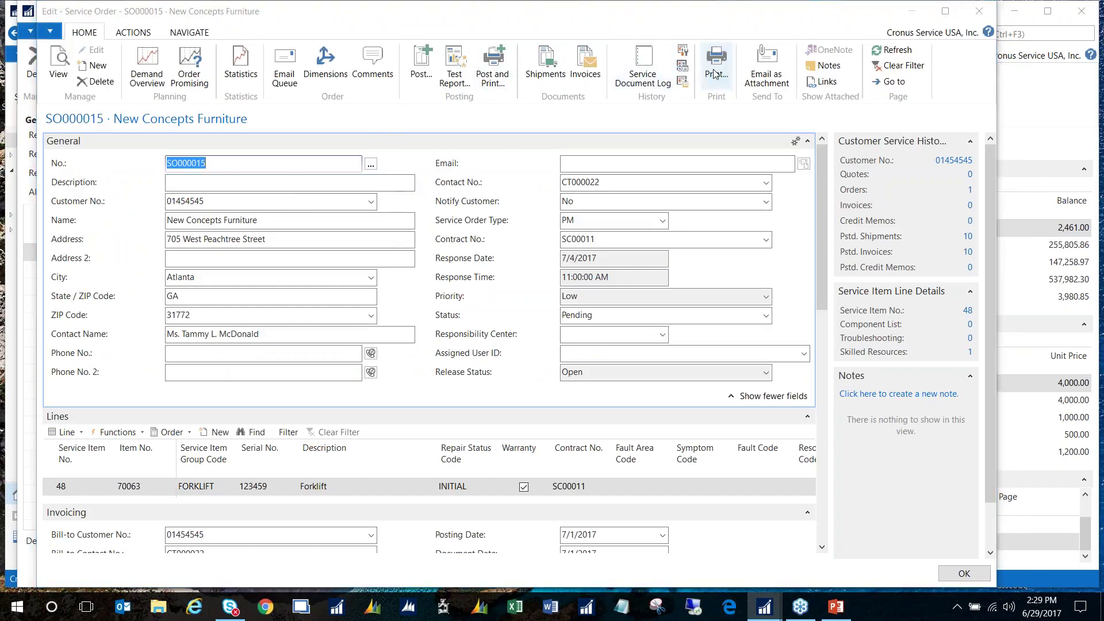
click(299, 387)
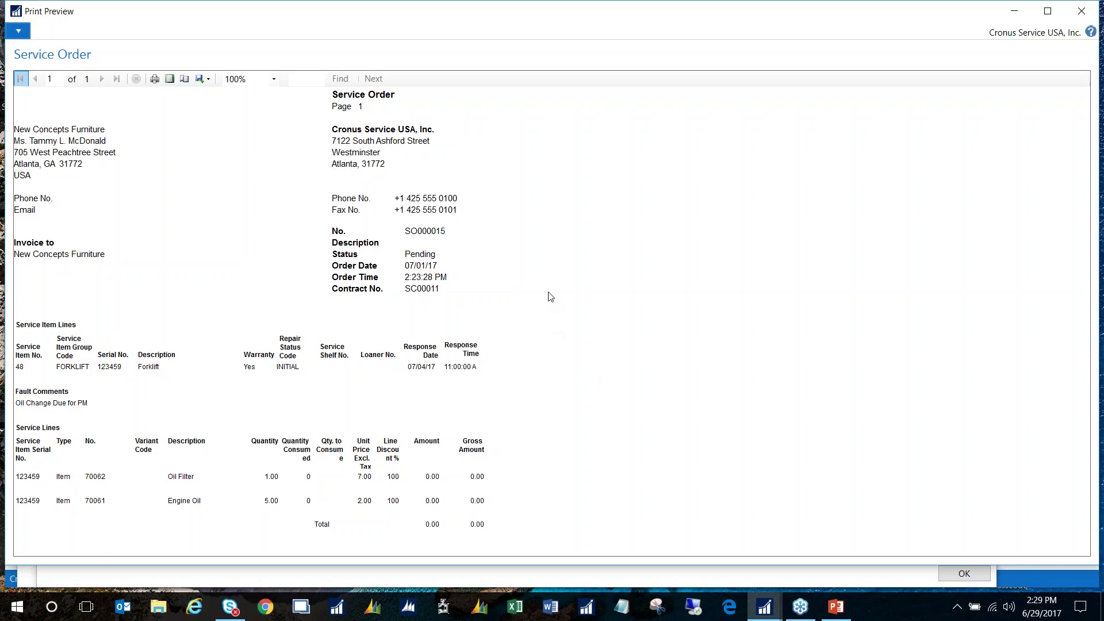
key(Escape)
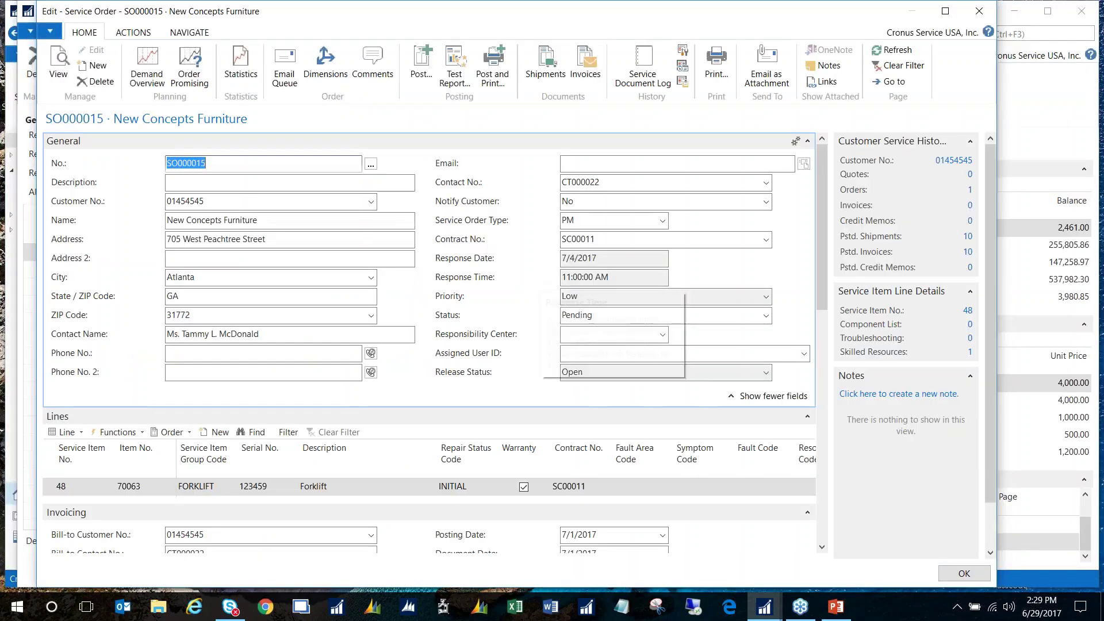
key(Escape)
click(541, 321)
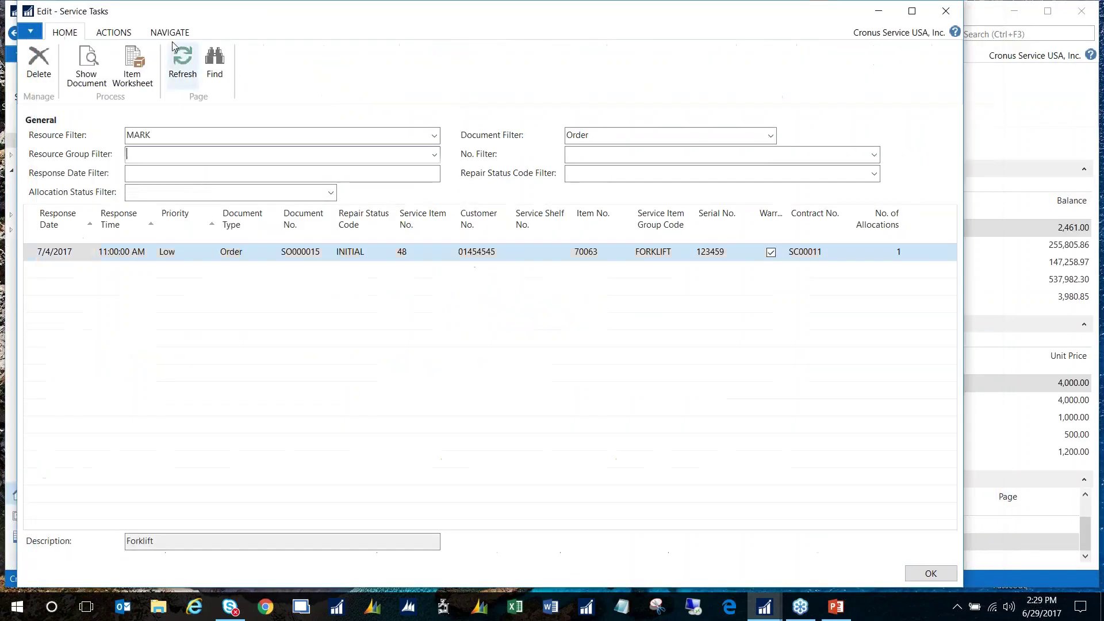
- Add a Resource line for the allocated technician with quantity 1 to the forklift's service item worksheet
click(134, 59)
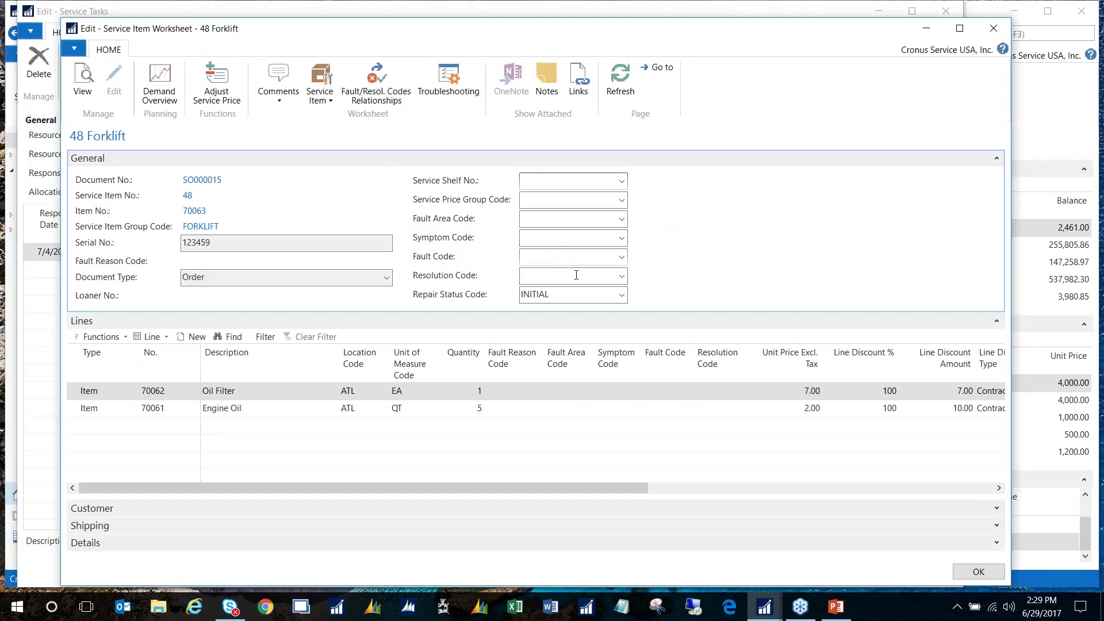
click(89, 425)
click(133, 428)
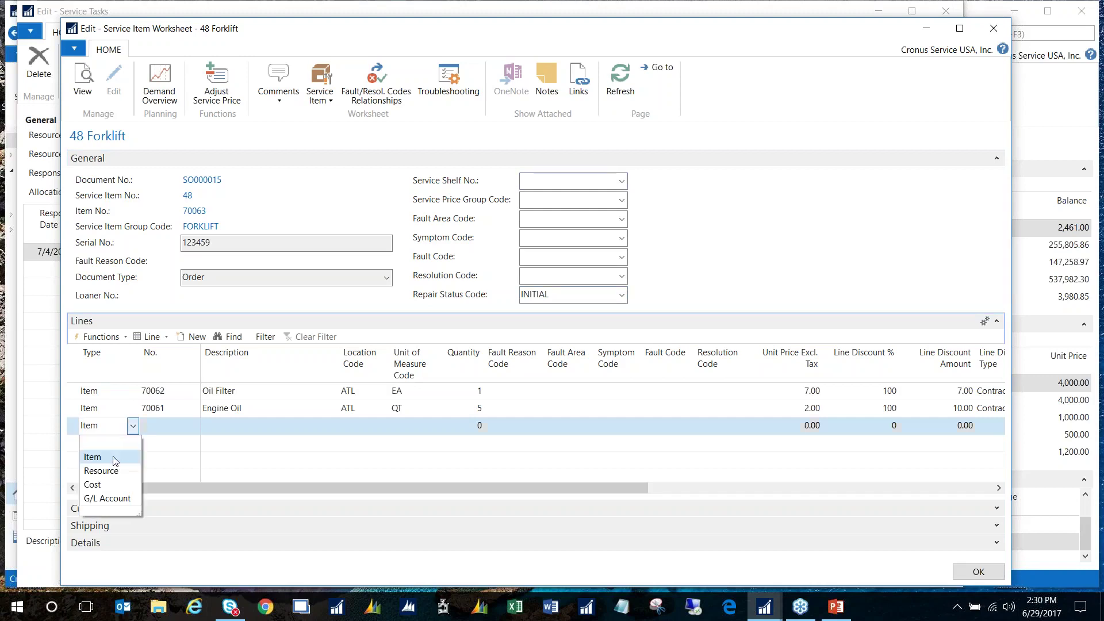
click(97, 468)
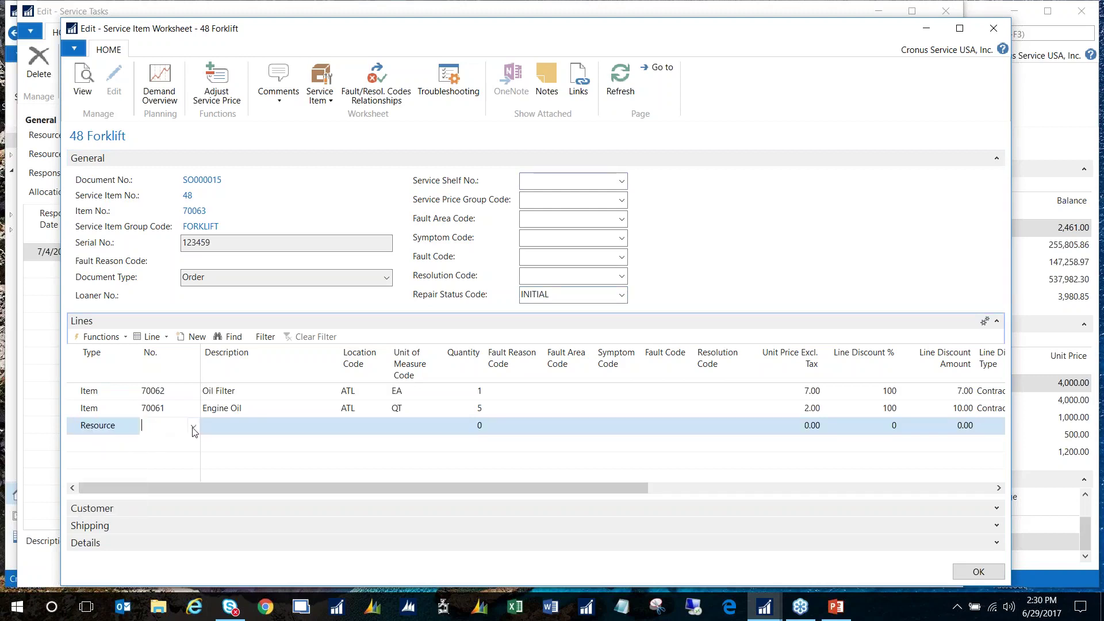
click(193, 429)
click(160, 331)
click(469, 425)
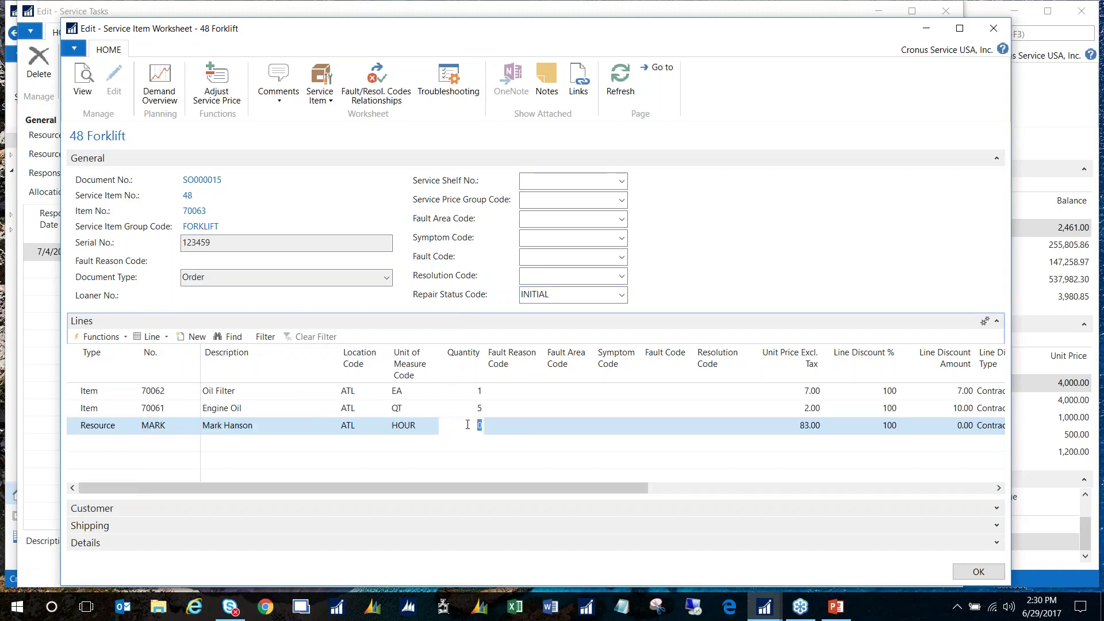
text(2)
key(Tab)
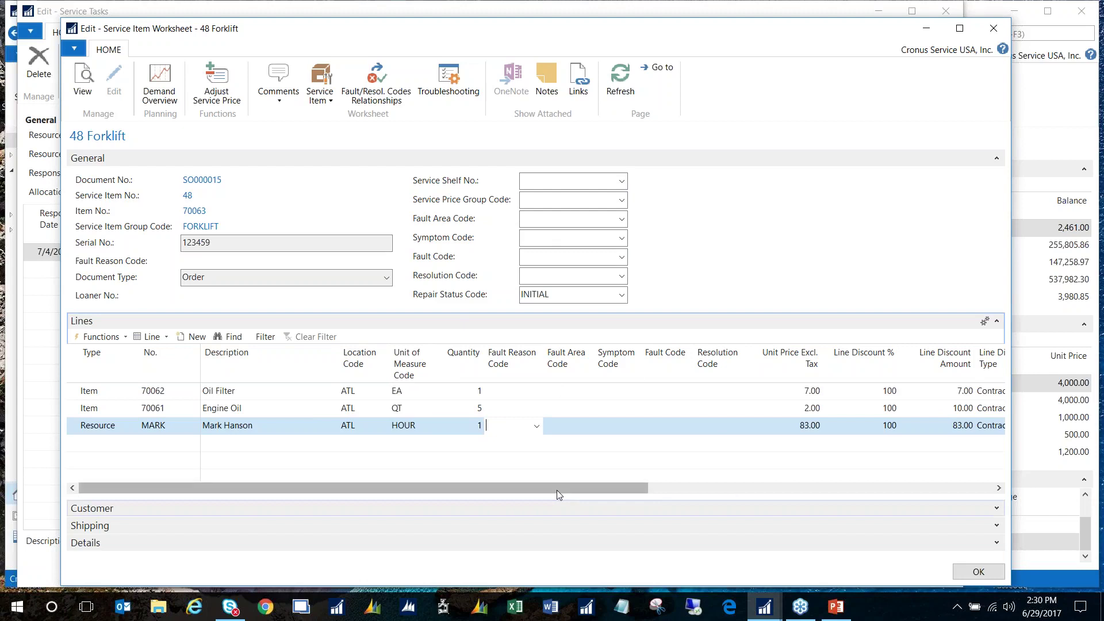
- Try excluding the Oil Filter line from the contract discount, and reapply the discount to it
drag(555, 494, 667, 504)
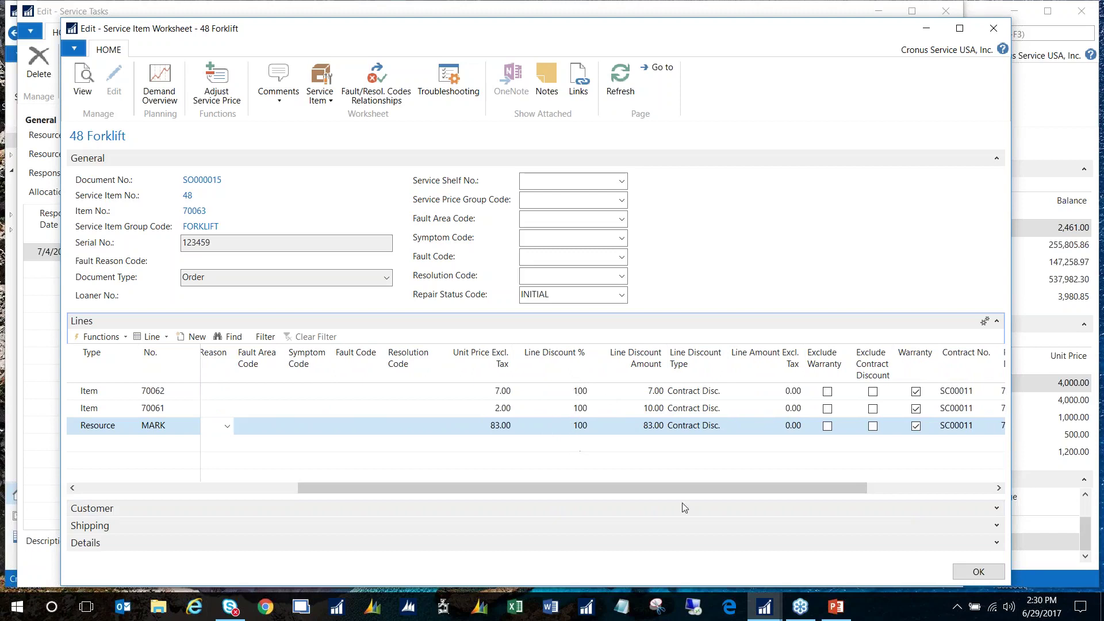
drag(760, 485, 765, 485)
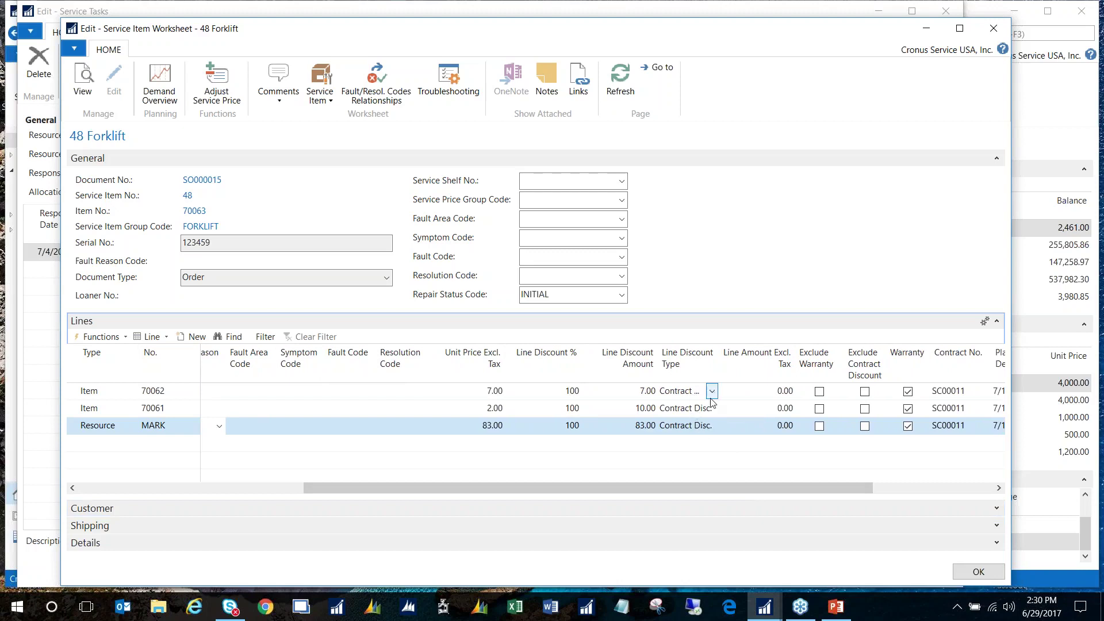
click(712, 392)
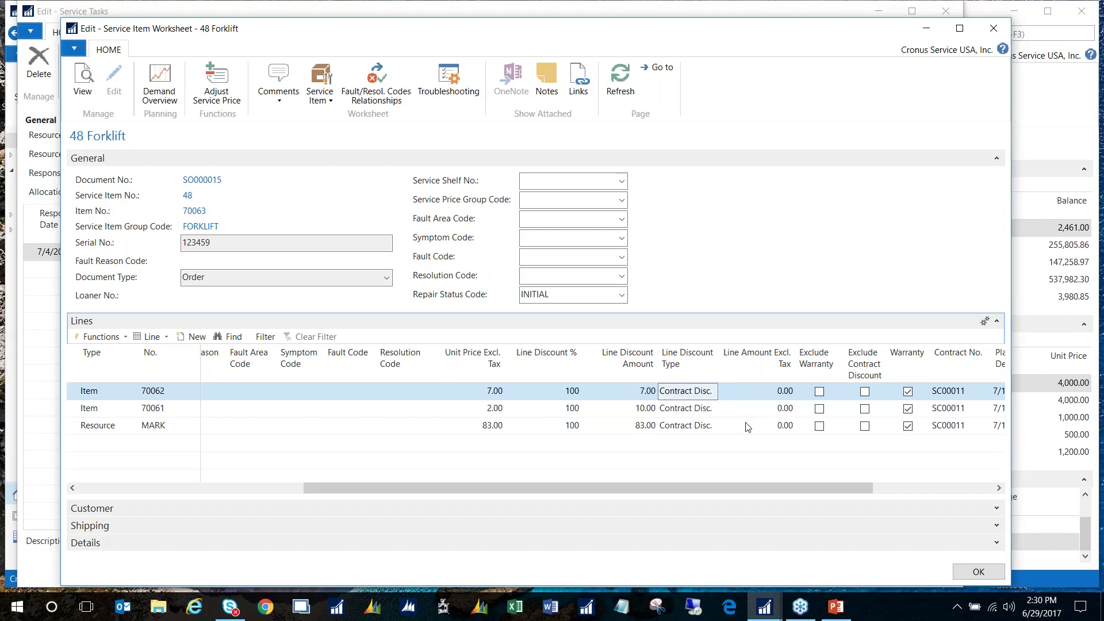
click(865, 392)
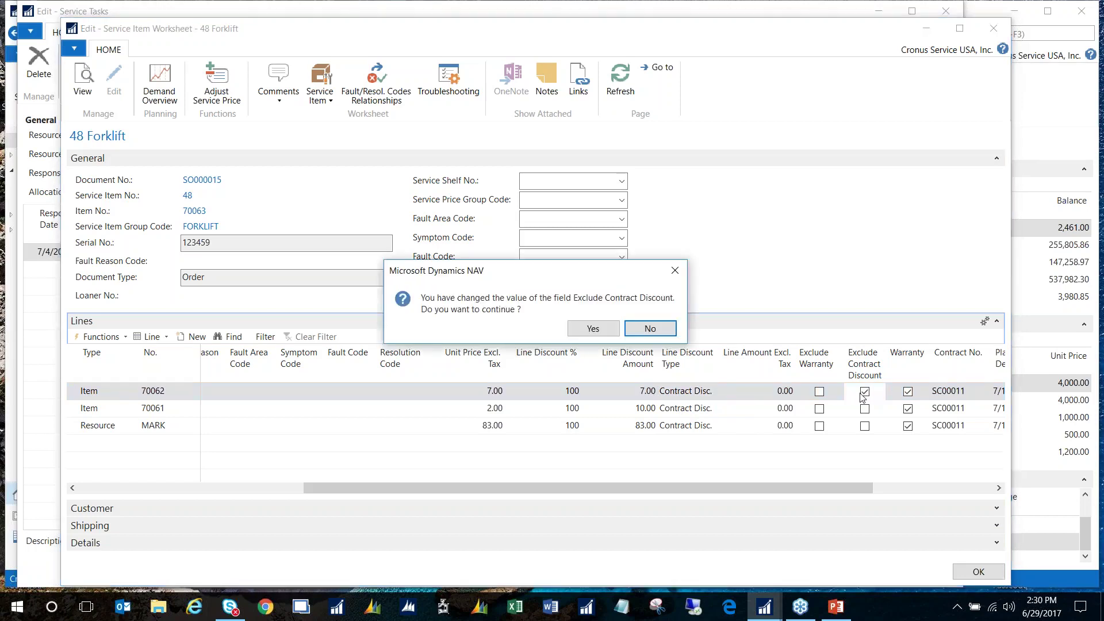
click(594, 327)
click(576, 391)
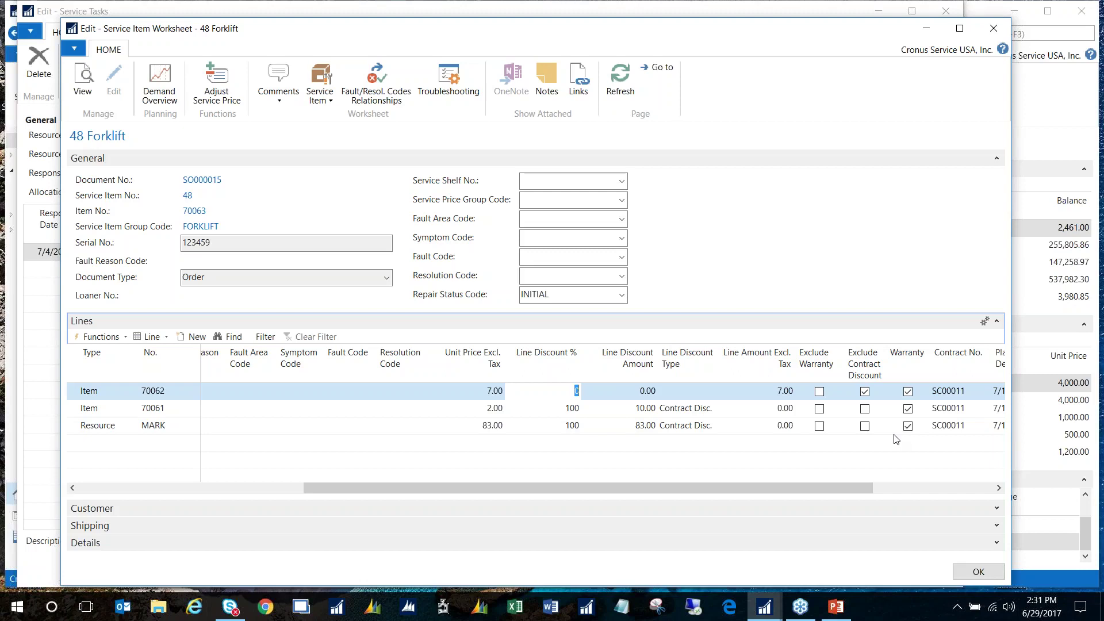
click(864, 391)
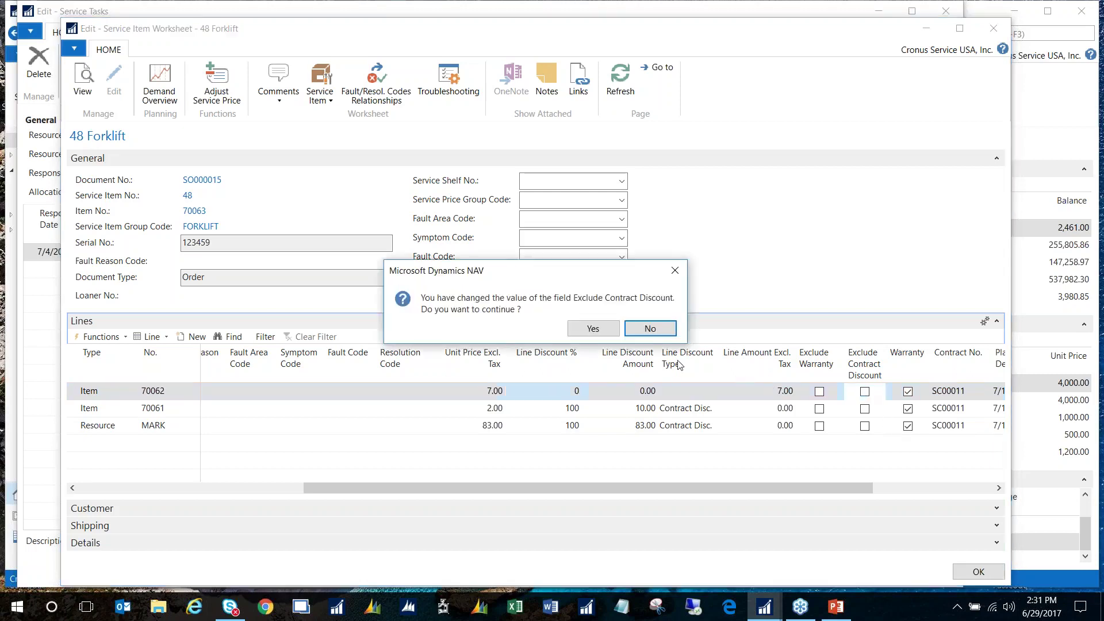
click(594, 329)
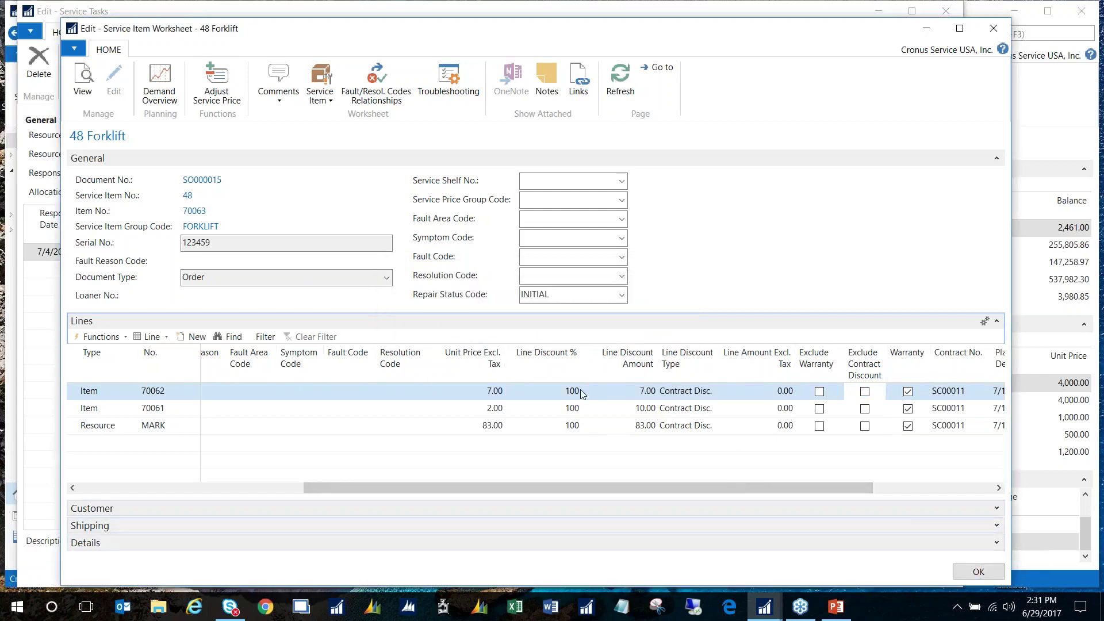
- Set the forklift's repair status code to IN PROCESS in the service item worksheet
click(577, 297)
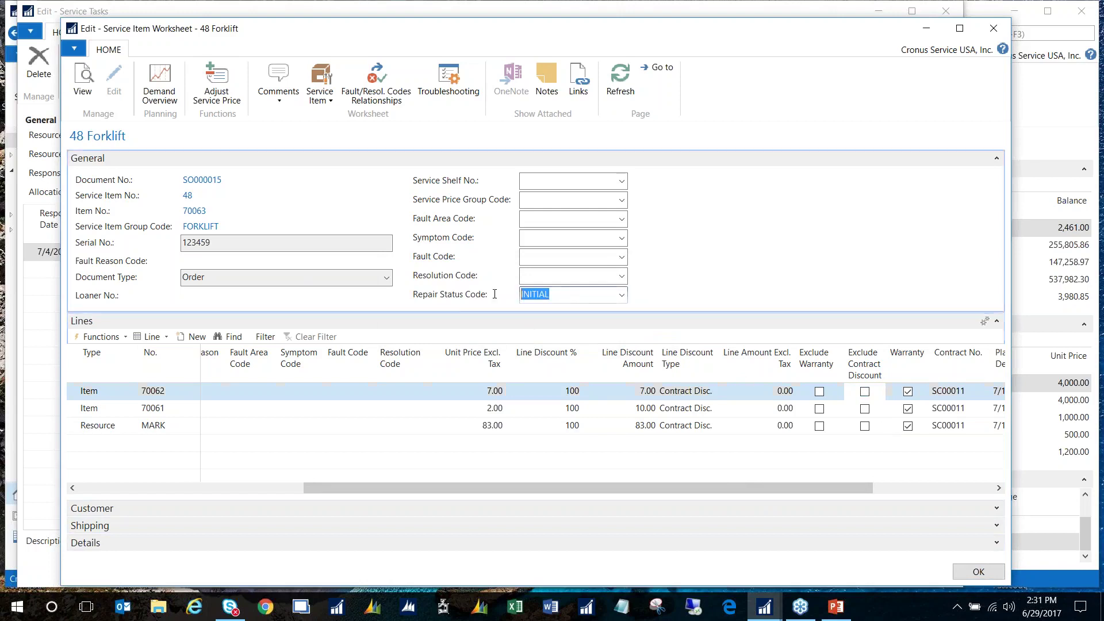
click(621, 295)
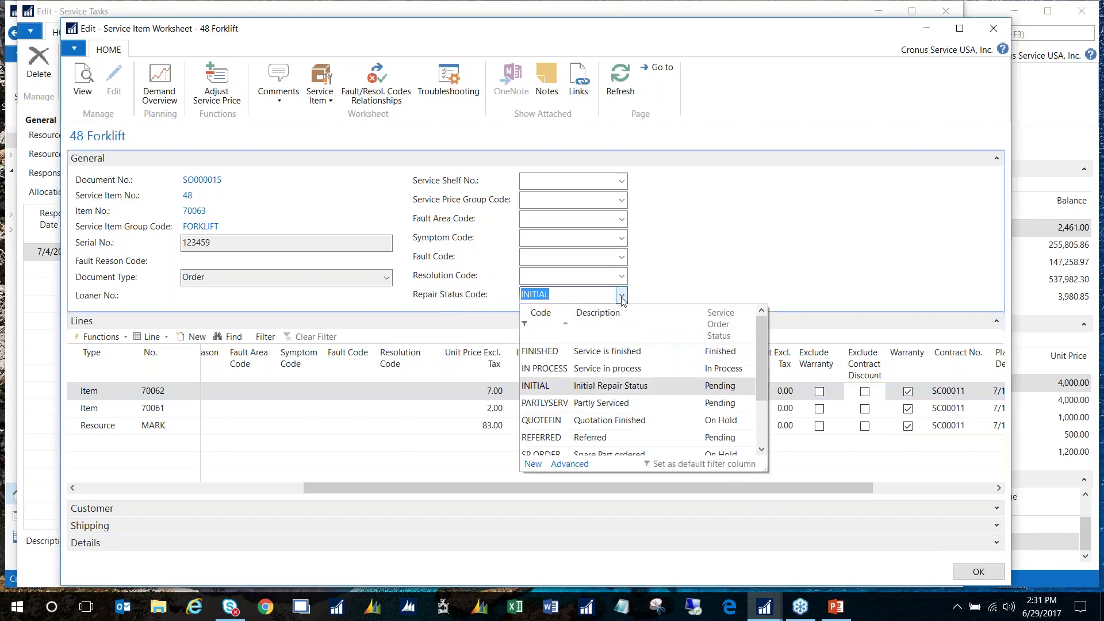
click(553, 366)
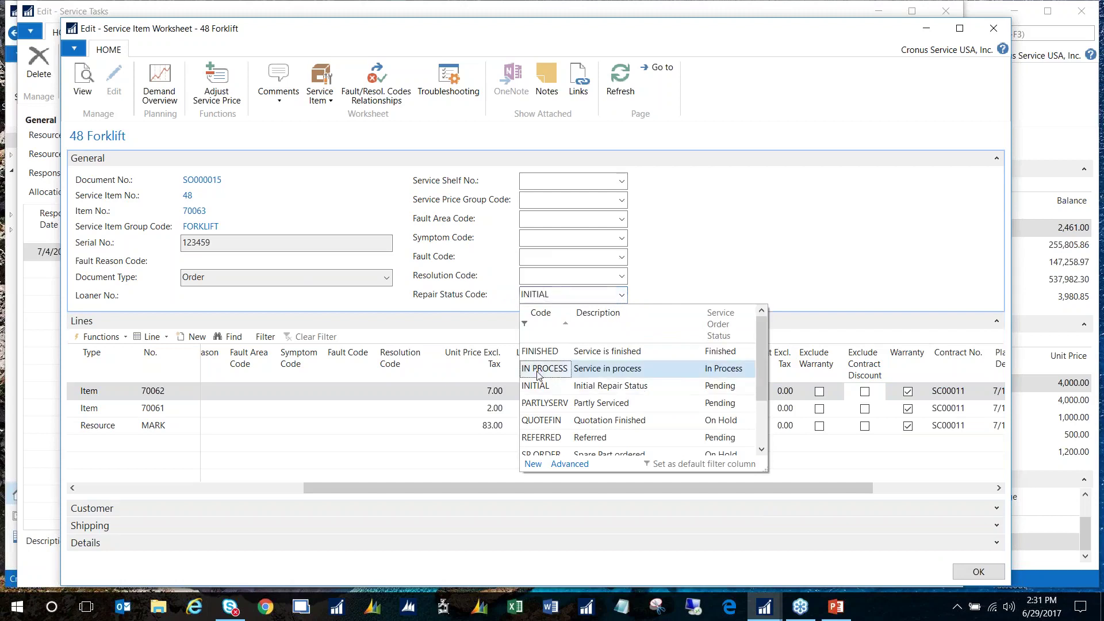
key(shift+Tab)
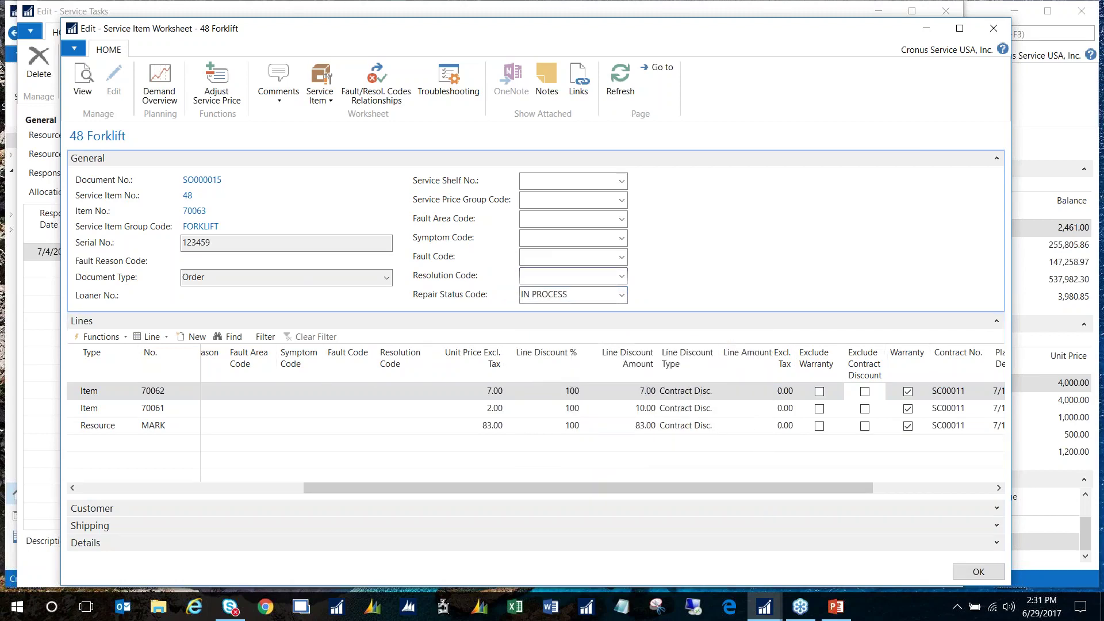
- Leave the worksheet, check the status and its options on the forklift's service order, and exit the order without posting
key(Escape)
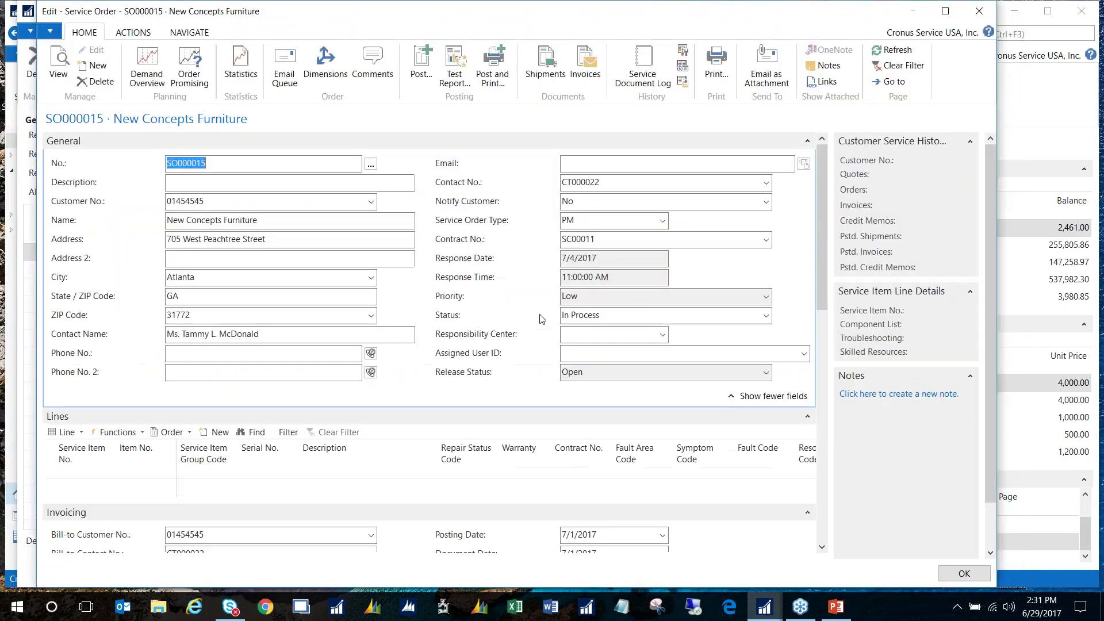
drag(630, 317, 545, 315)
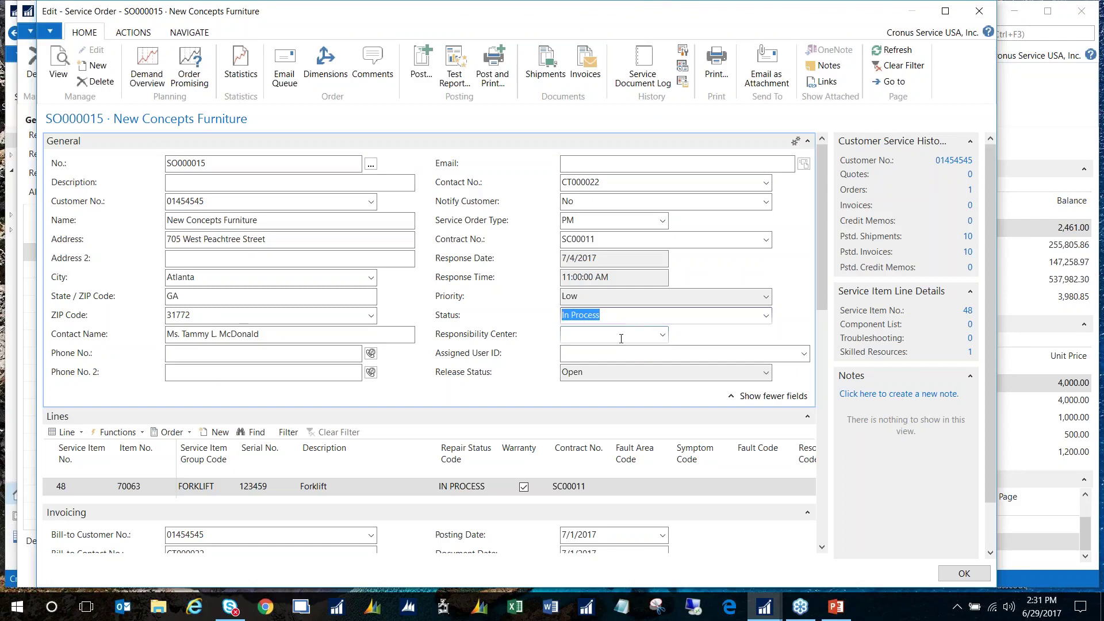
click(765, 316)
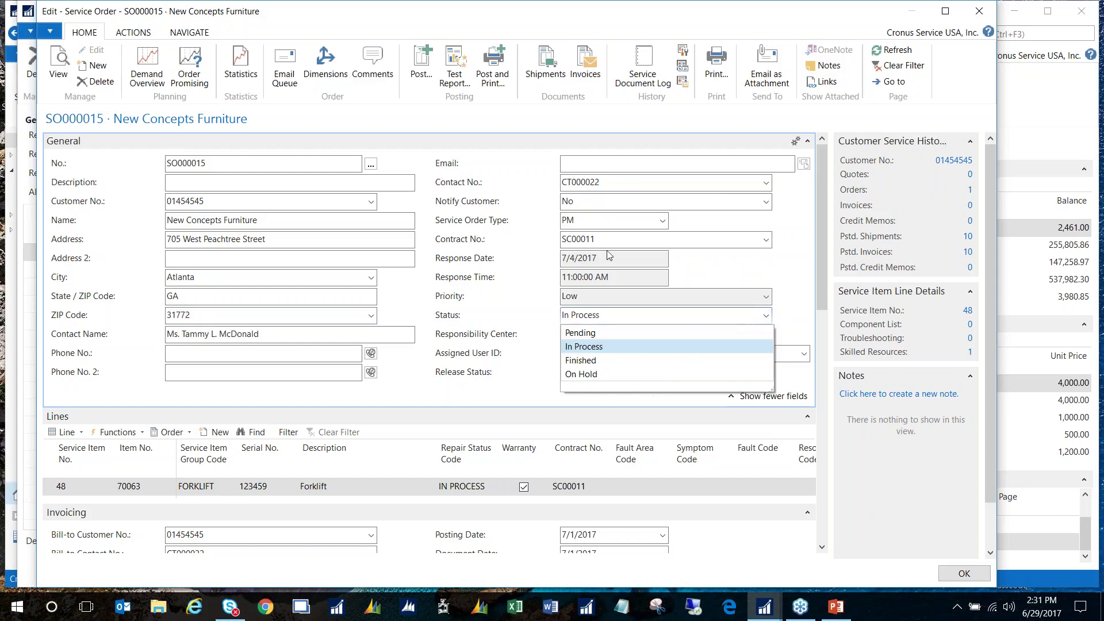
click(587, 375)
key(Escape)
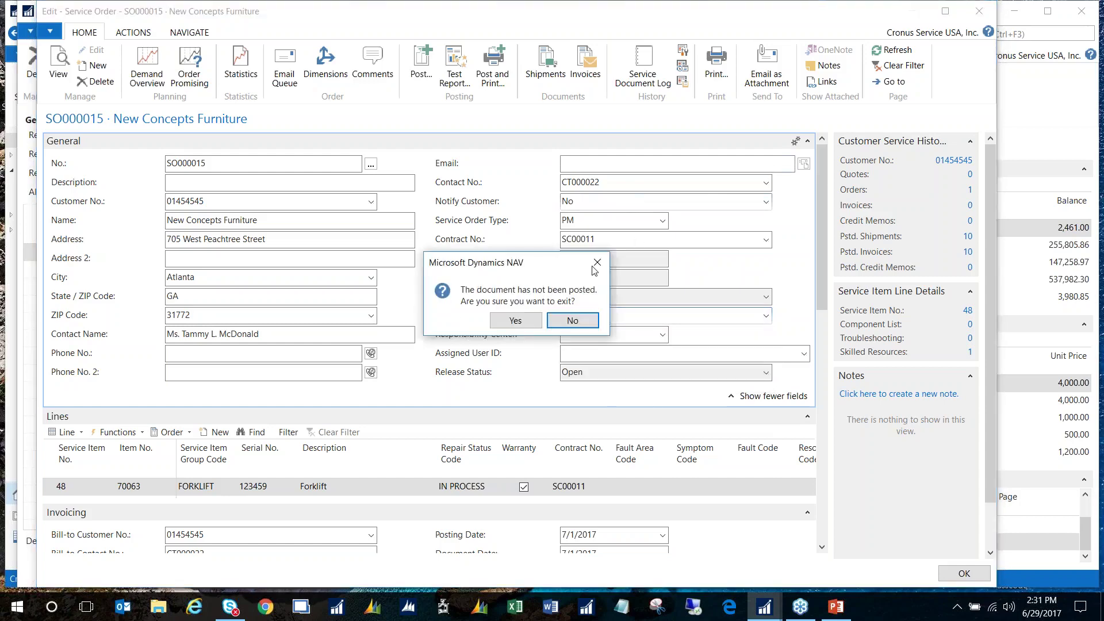
click(515, 321)
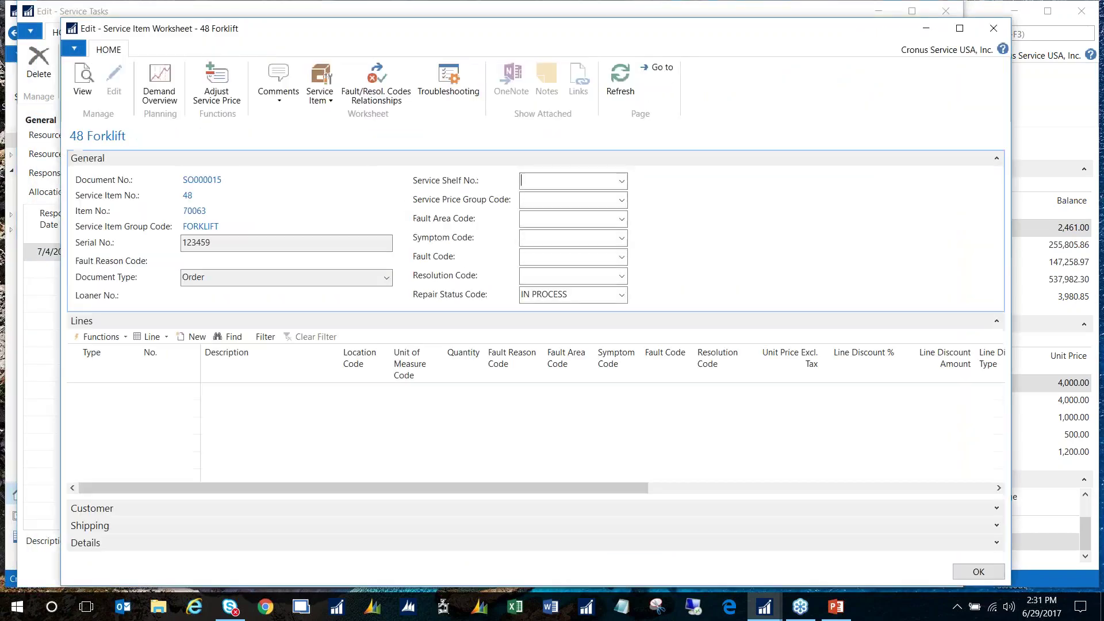
- Set the forklift's repair status code to FINISHED and close the service item worksheet
click(621, 295)
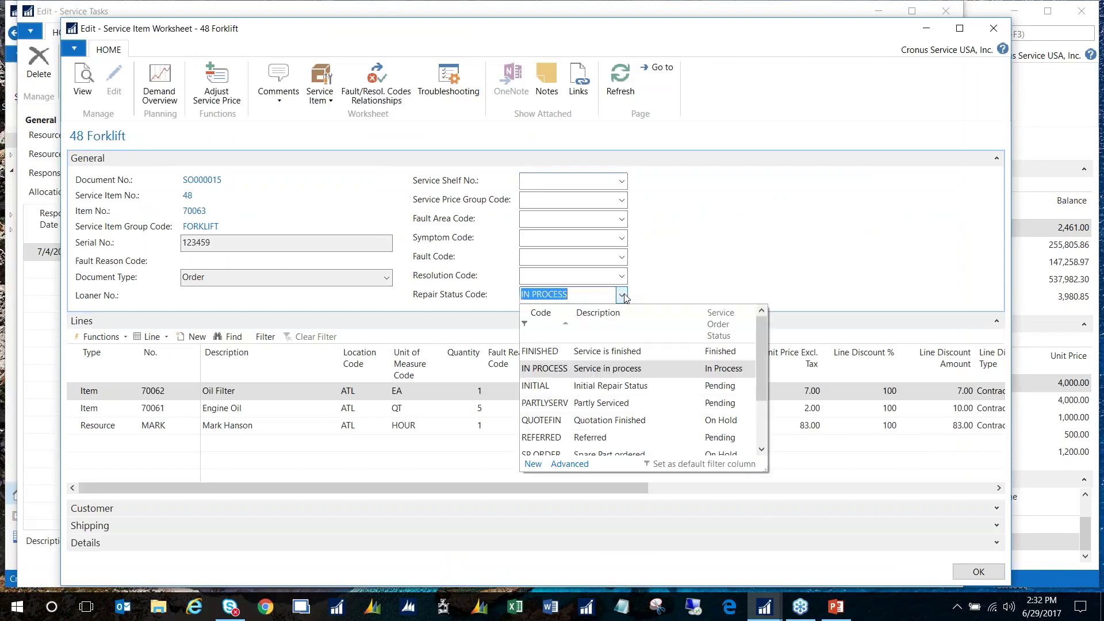
click(550, 353)
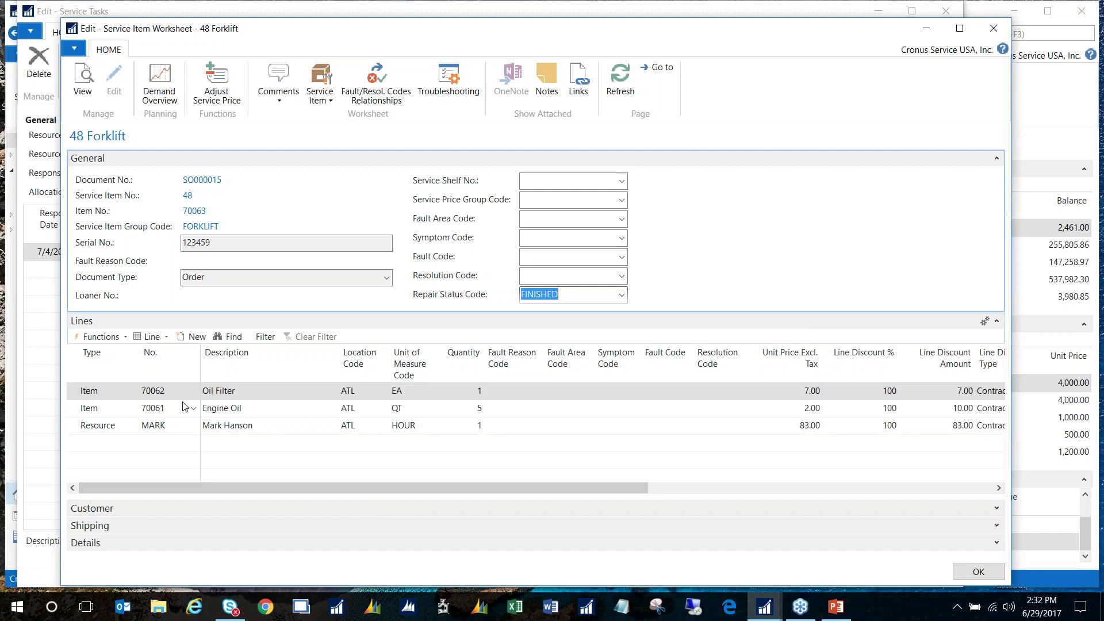
click(966, 569)
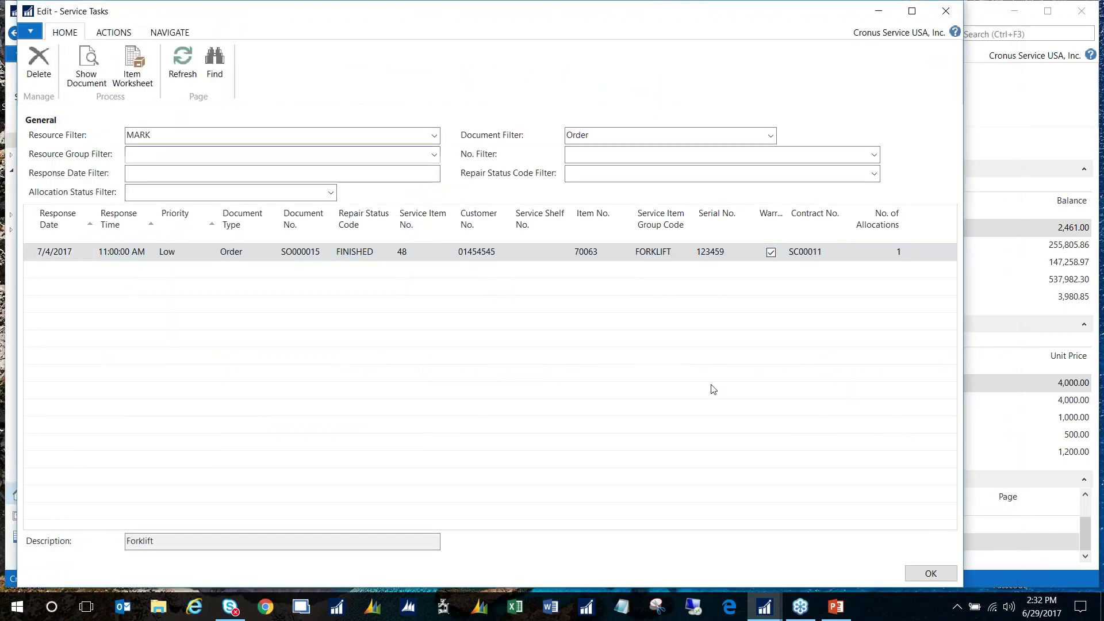
- Open the forklift's service order document from the service tasks and check its status and its starting and finishing dates
click(360, 259)
click(90, 72)
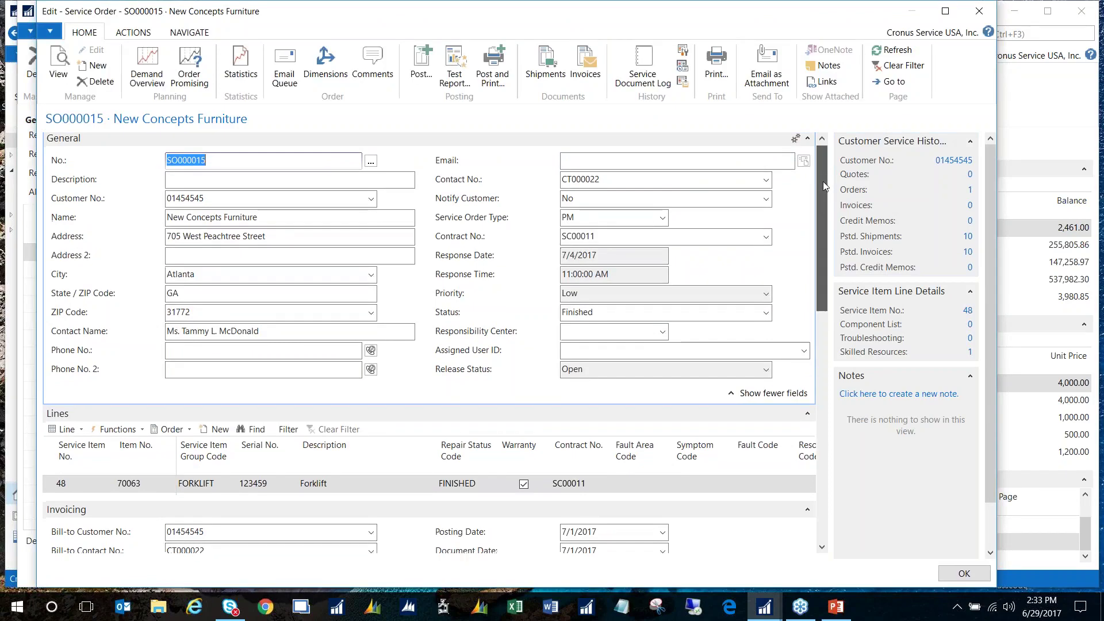
scroll(823, 181, down, 3)
click(606, 208)
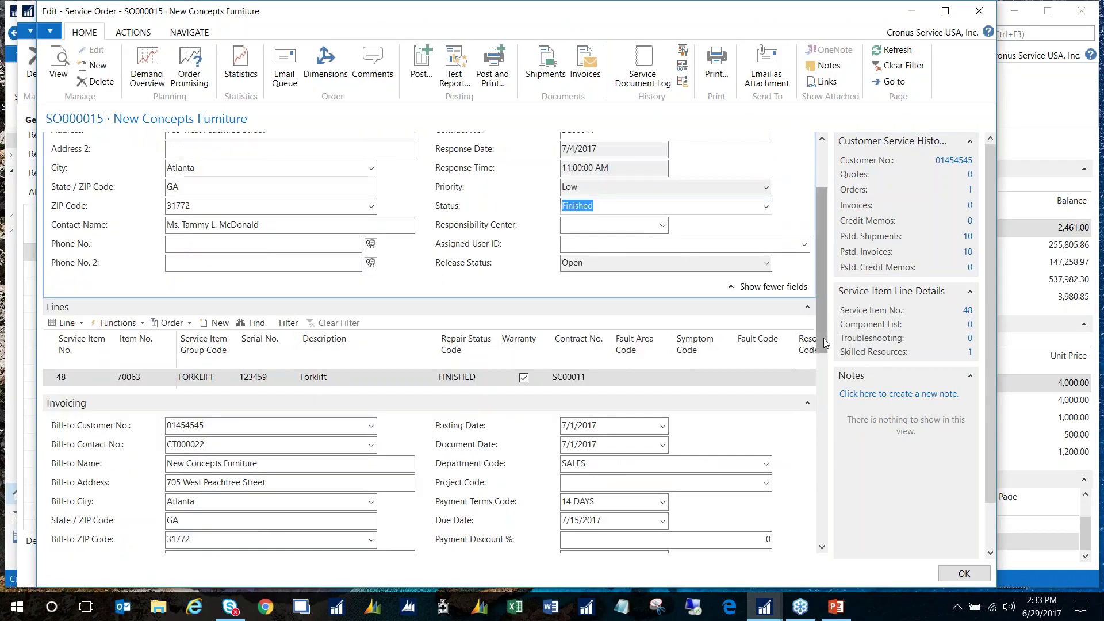
drag(824, 340, 810, 546)
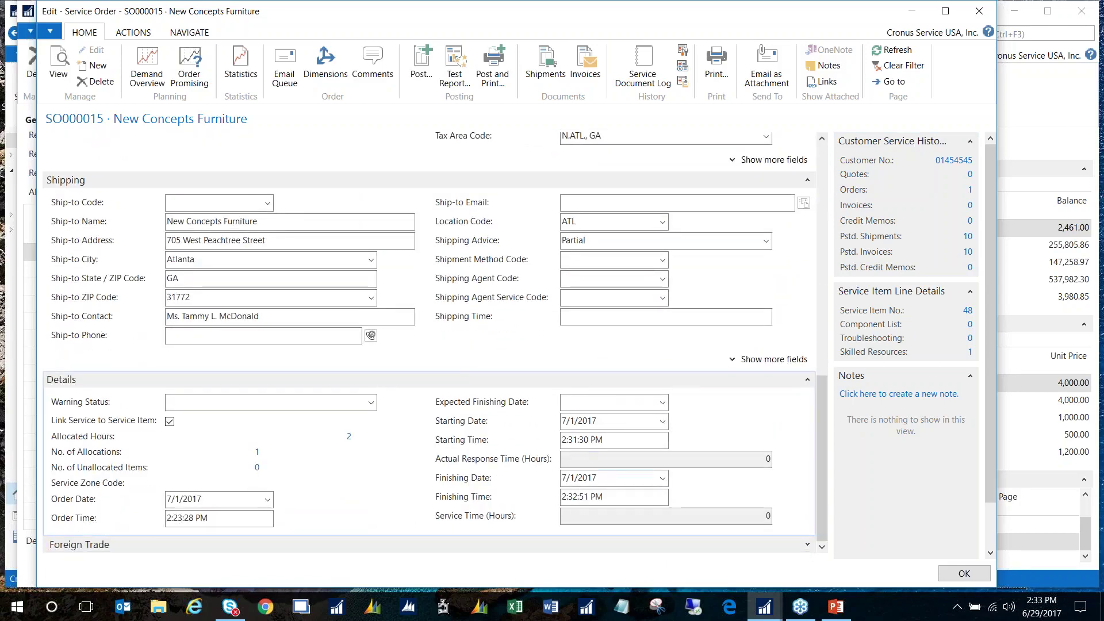
click(619, 421)
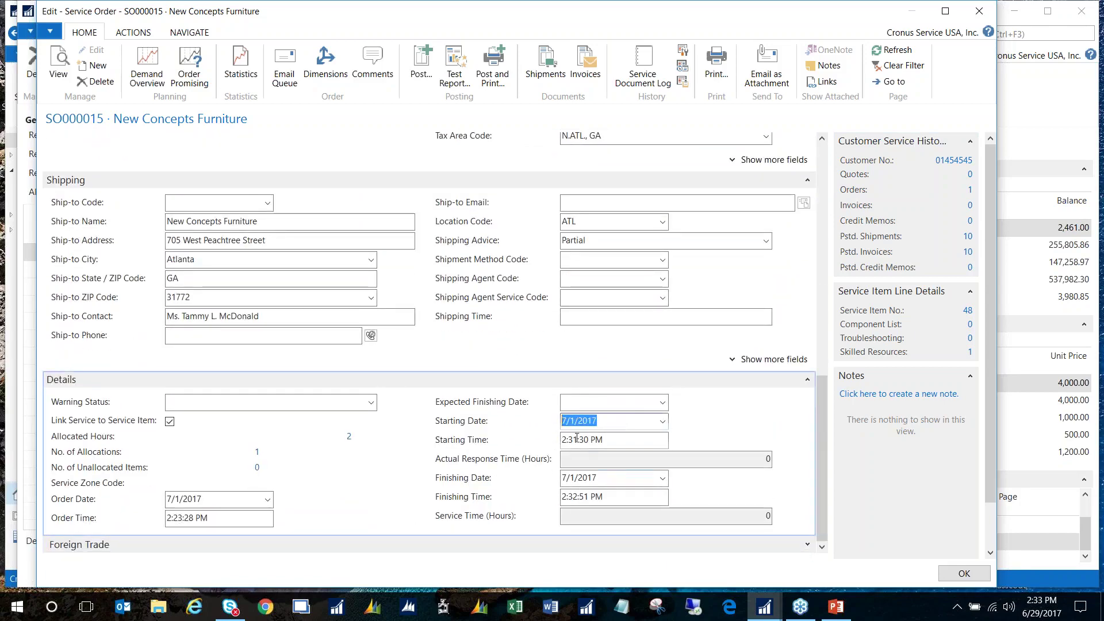
click(607, 477)
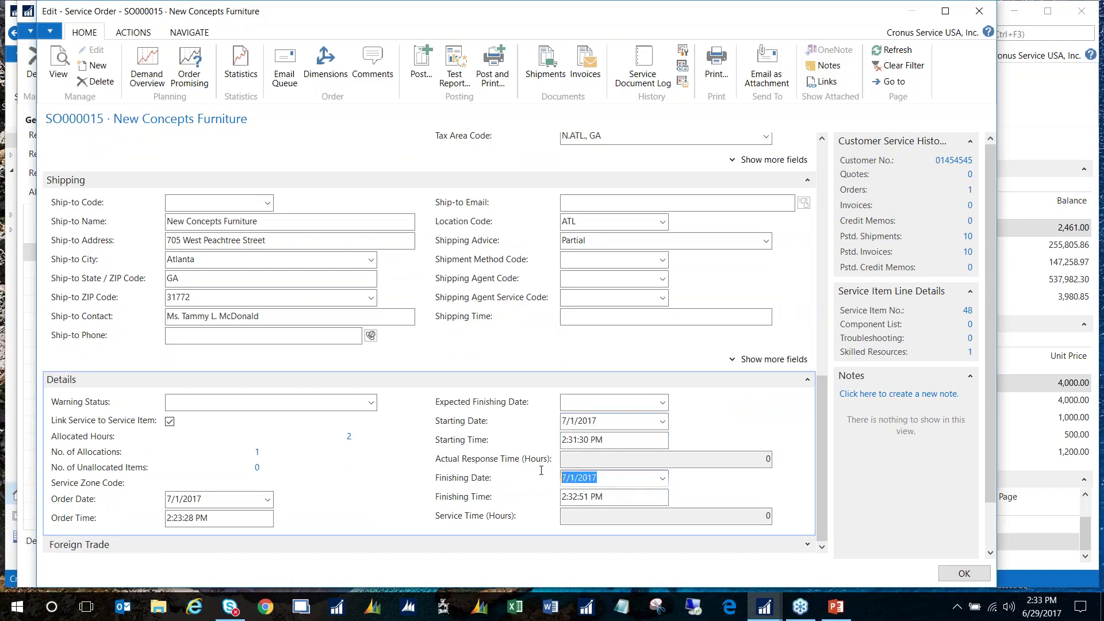
- Set the service order's finishing time to 3:32:51 PM and check the finishing date and time in its details
click(577, 498)
click(567, 497)
key(BackSpace)
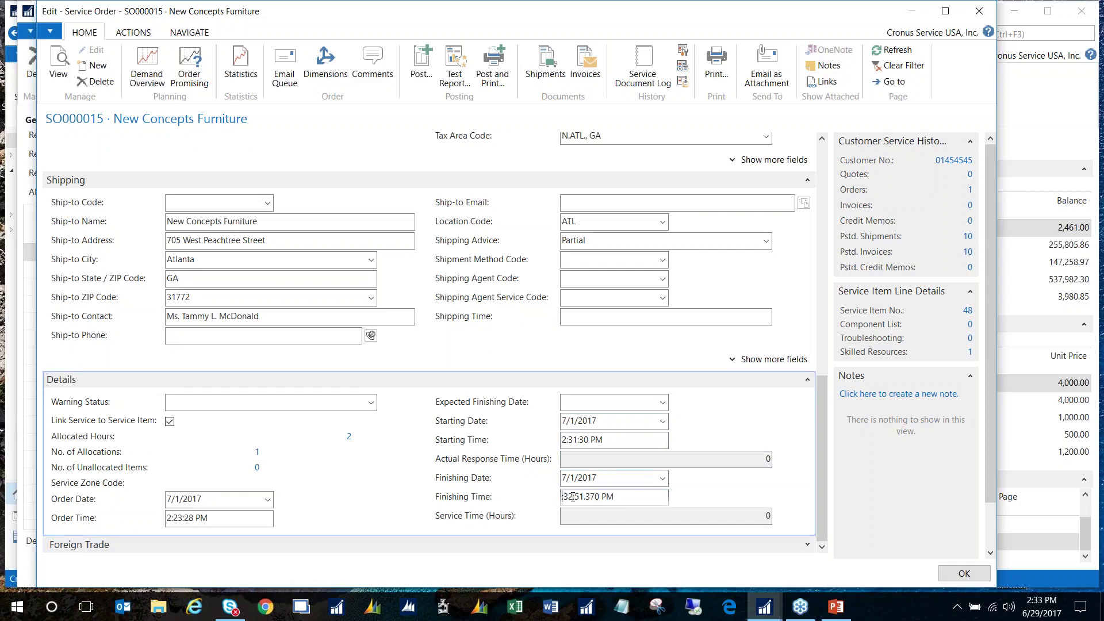
text(3)
key(Return)
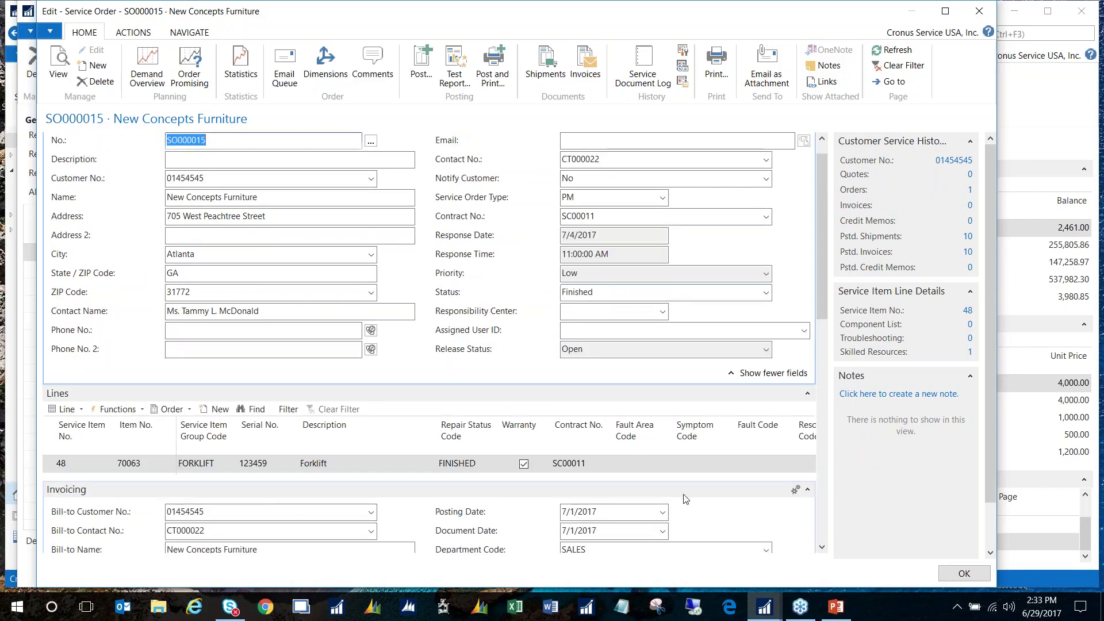
drag(821, 316, 824, 540)
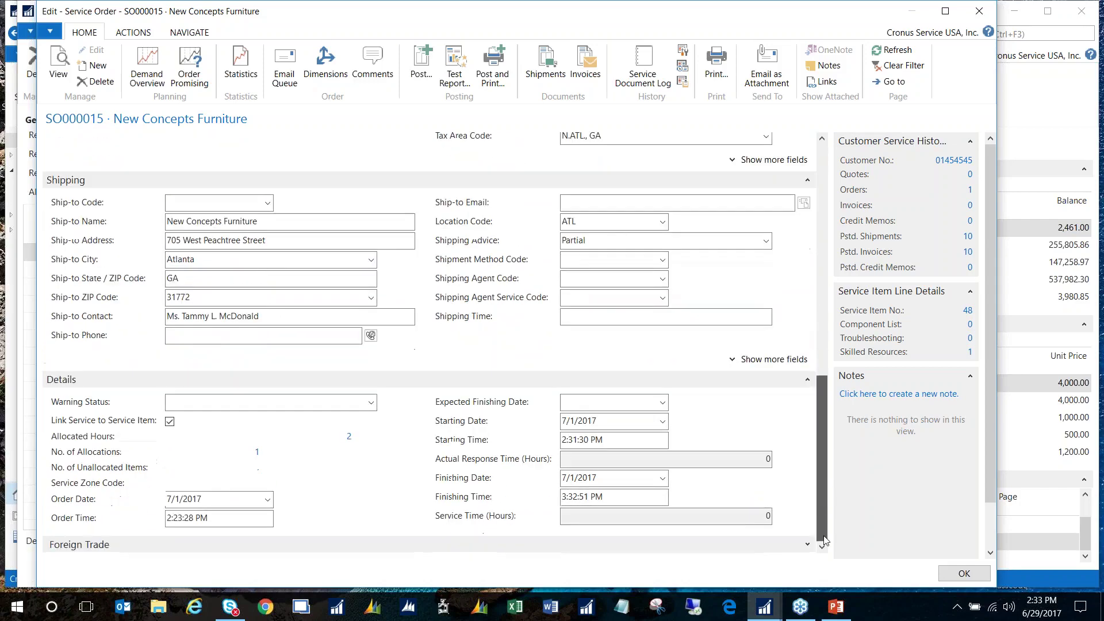
click(598, 478)
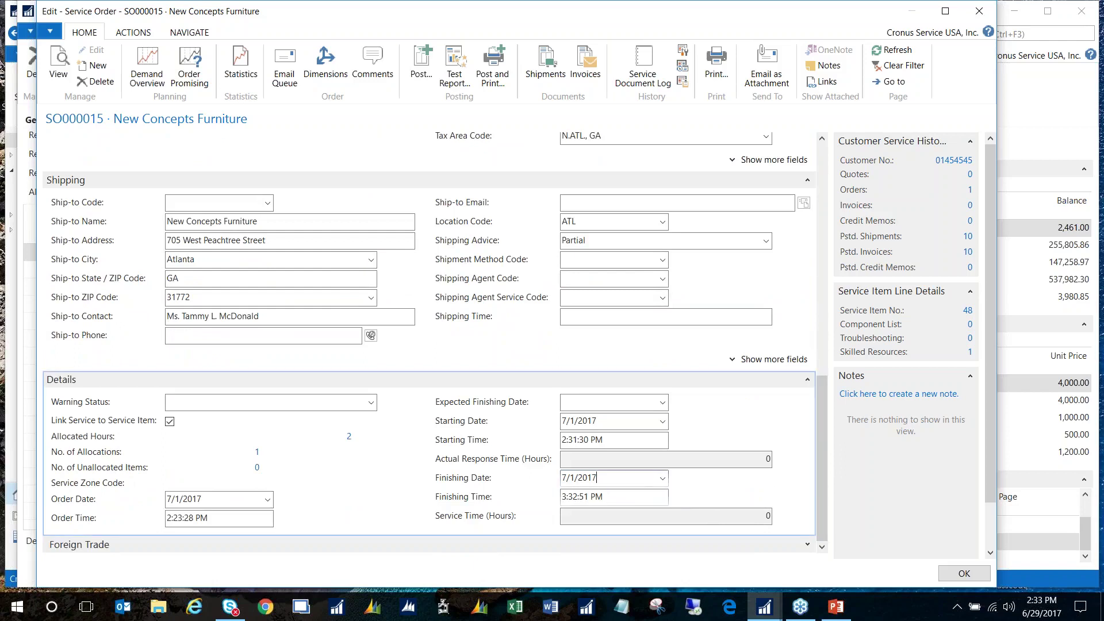
click(606, 496)
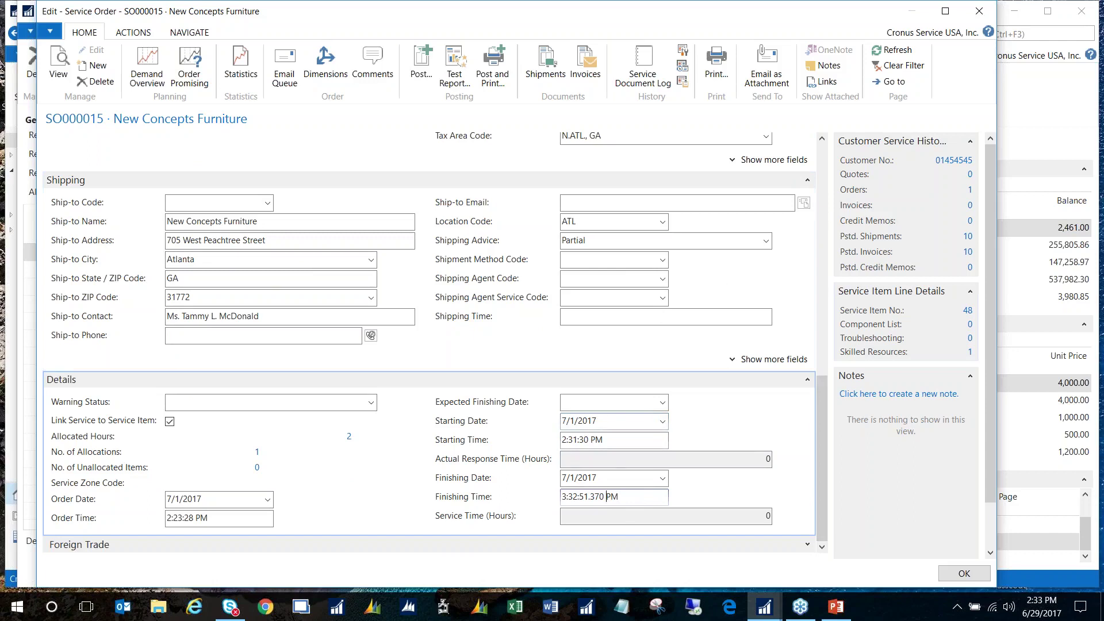
key(Tab)
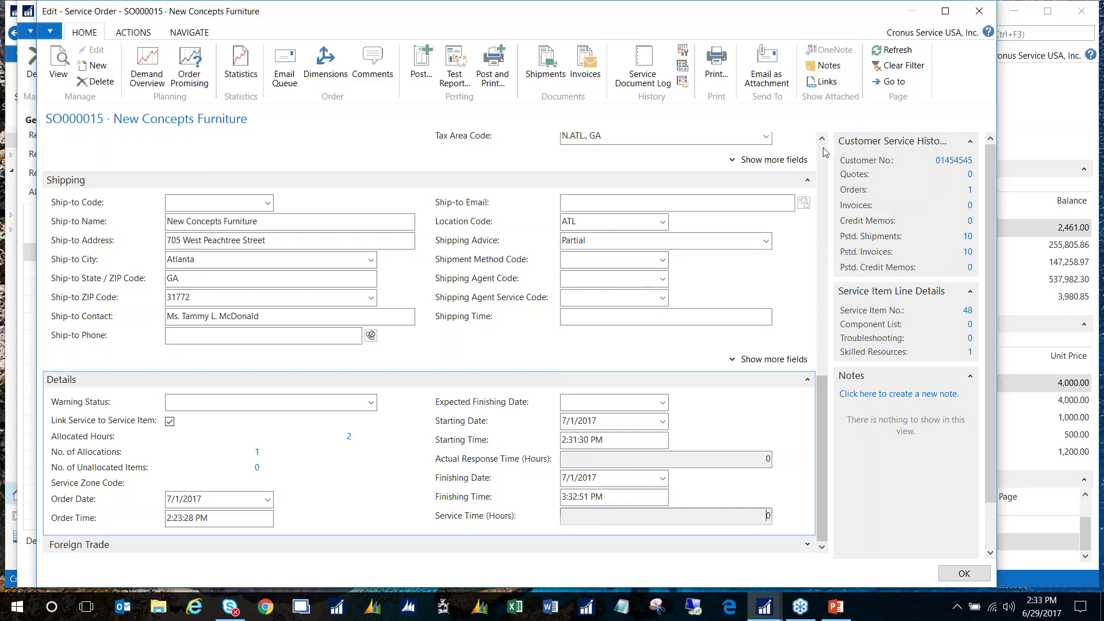
- Post the service order with the Ship and Invoice option and open the resulting posted invoice
scroll(825, 152, up, 10)
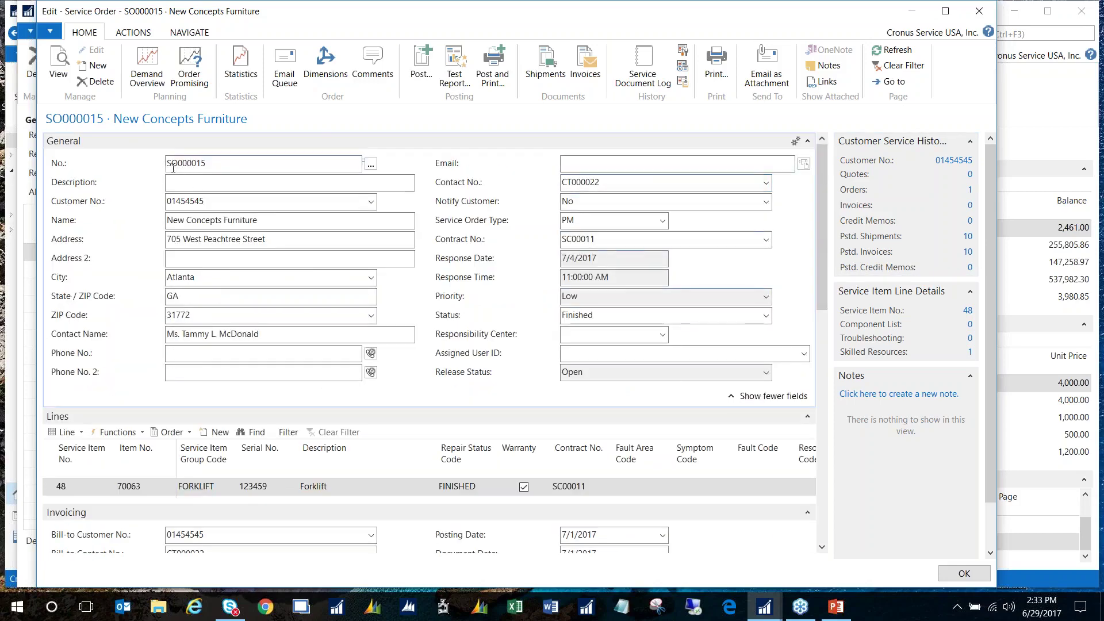
click(421, 63)
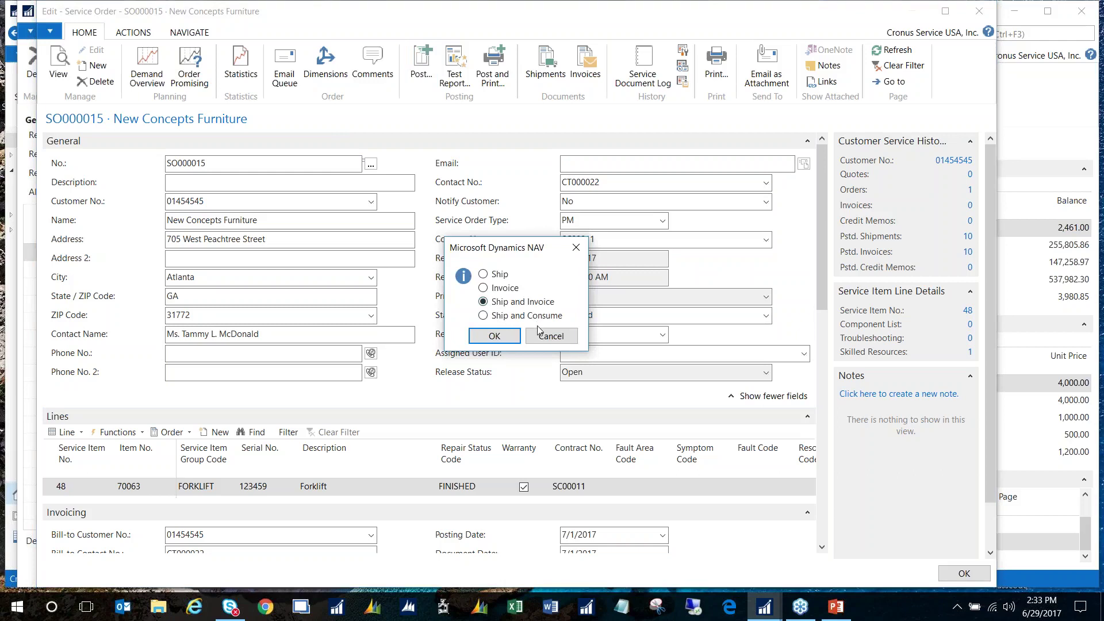
click(494, 337)
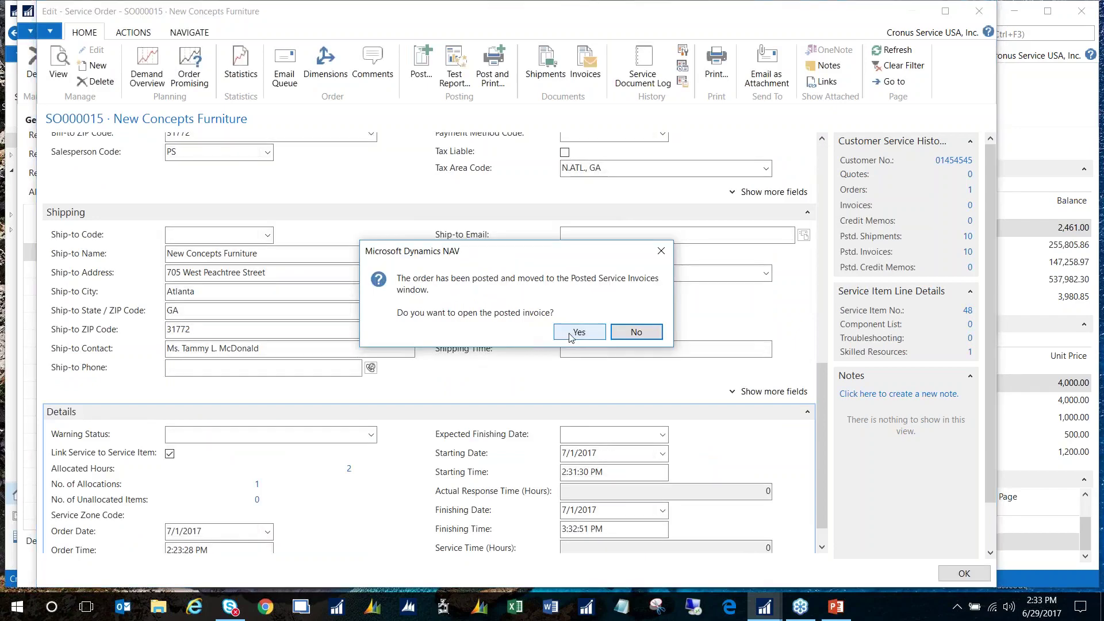
click(578, 333)
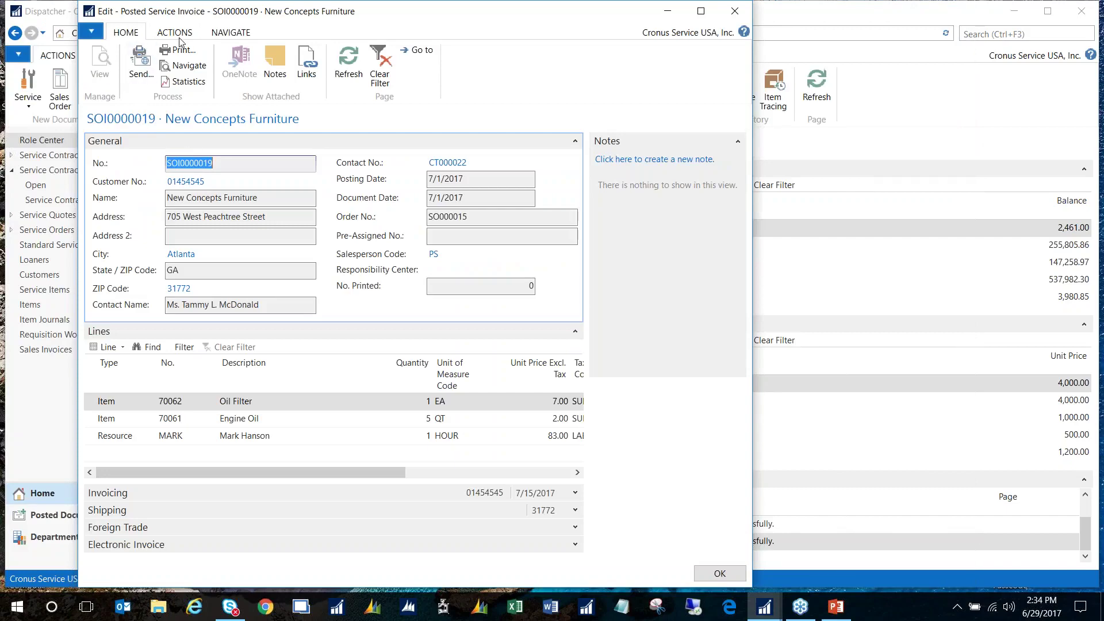
- Preview the printout of the posted service invoice, examine its lines and totals, and close the preview and the invoice
click(181, 50)
click(254, 390)
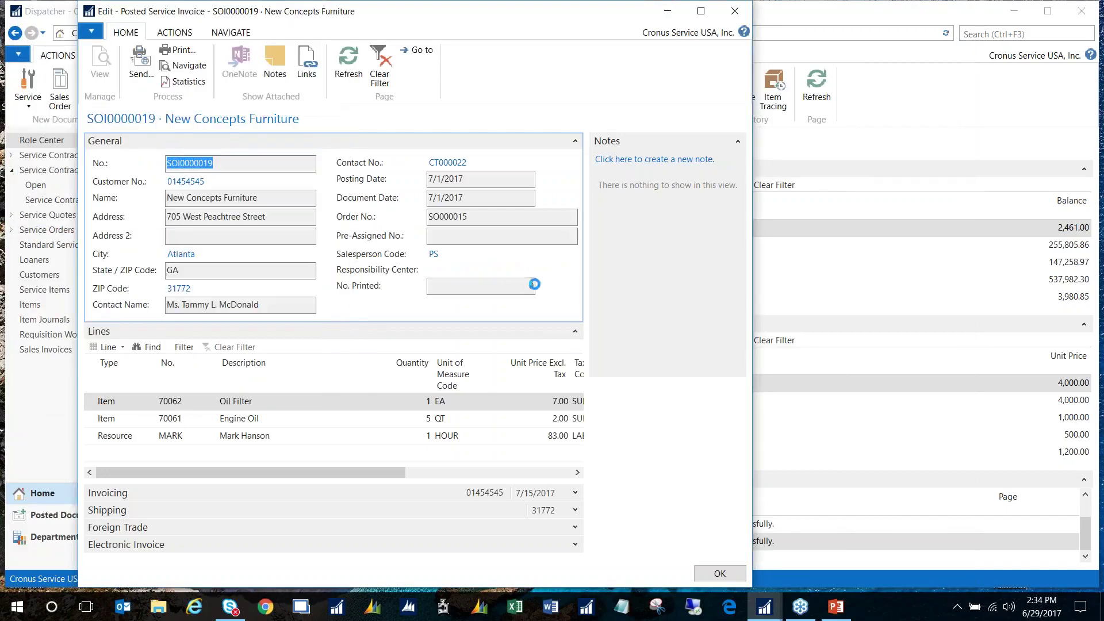
scroll(611, 329, down, 1)
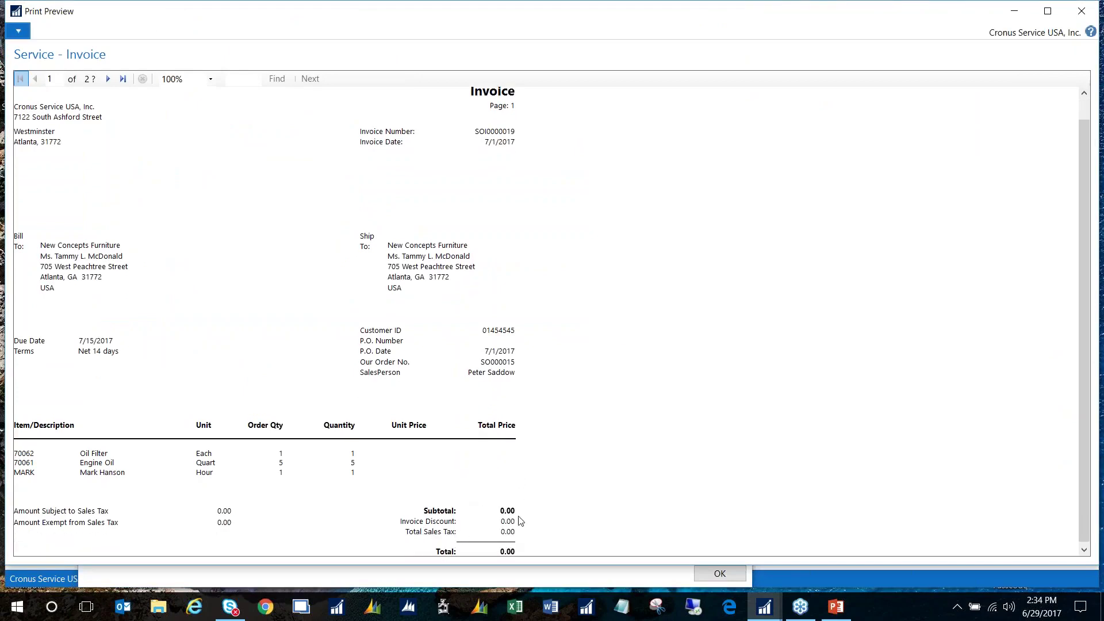
click(1081, 11)
click(1081, 11)
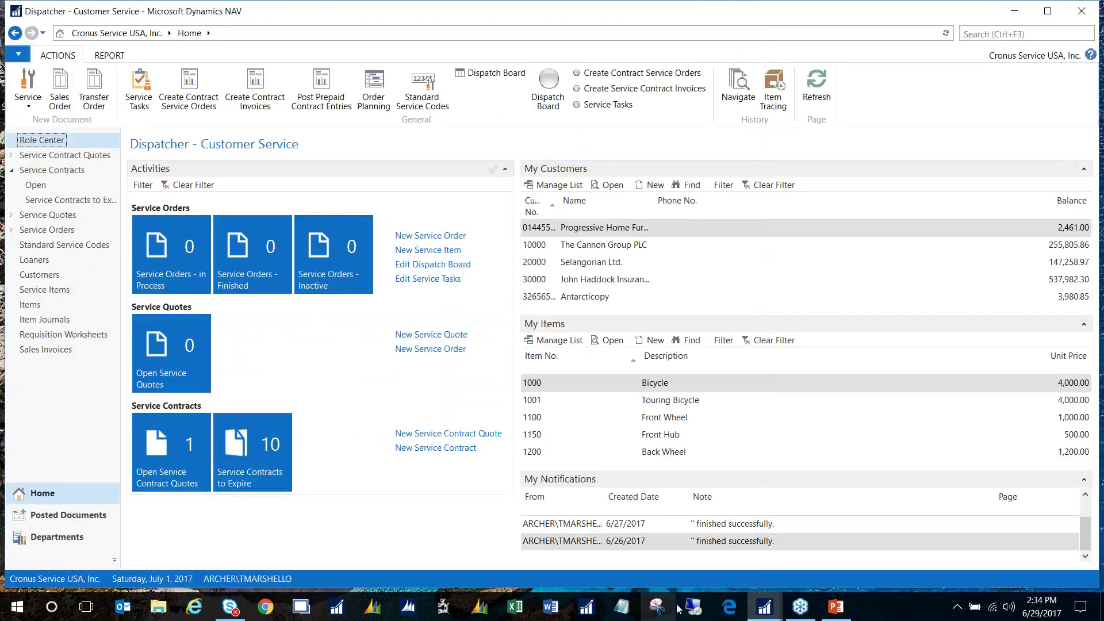
- Return to the Planned Maintenance service contract, examine its contract statistics, and close the statistics and the contract
click(760, 606)
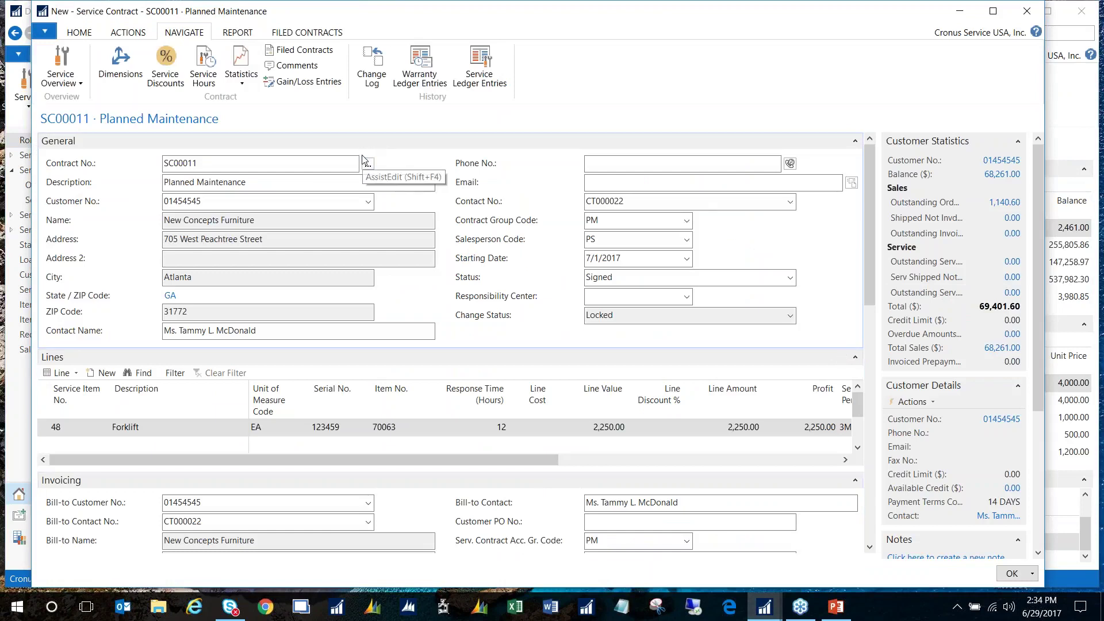
click(241, 72)
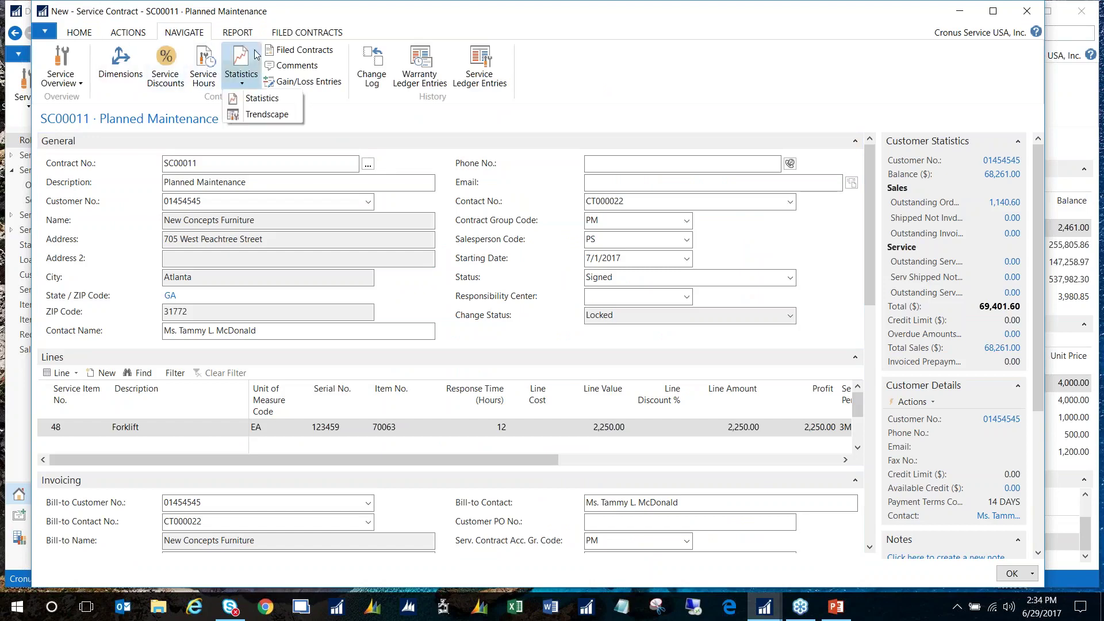
click(261, 99)
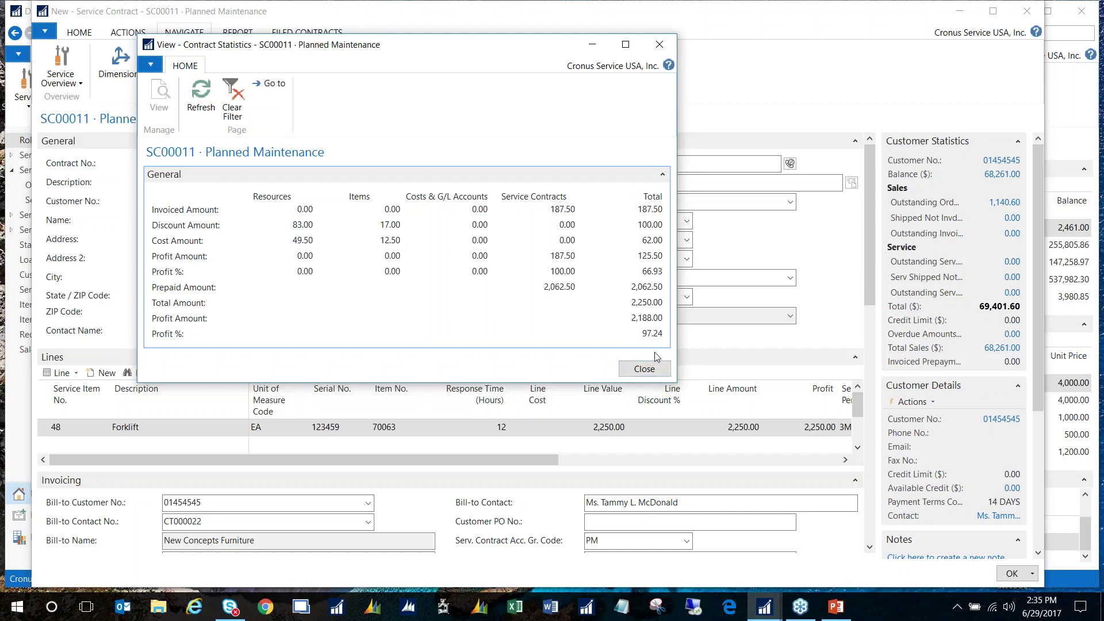
click(645, 370)
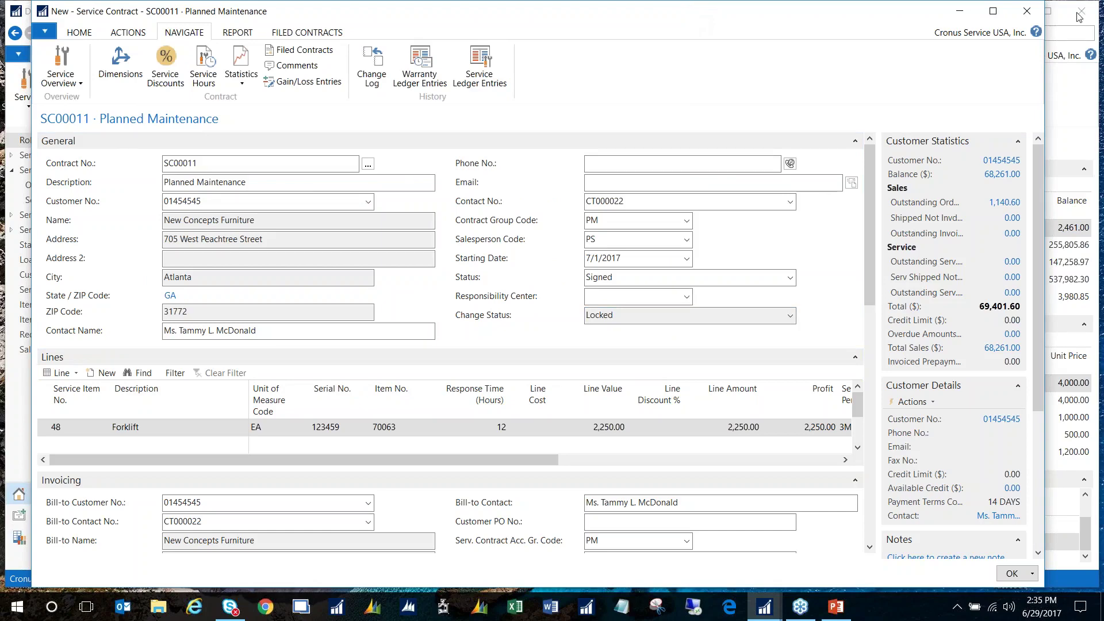
click(1026, 11)
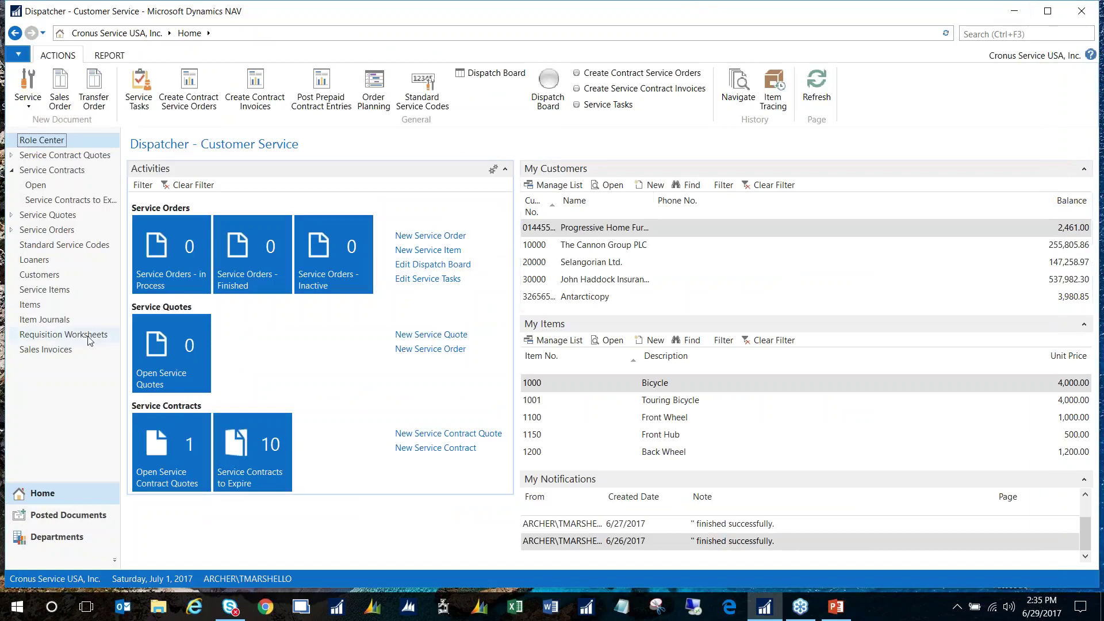
- Create a new service order for customer New Concepts Furniture with the service order type SERVICE
click(56, 230)
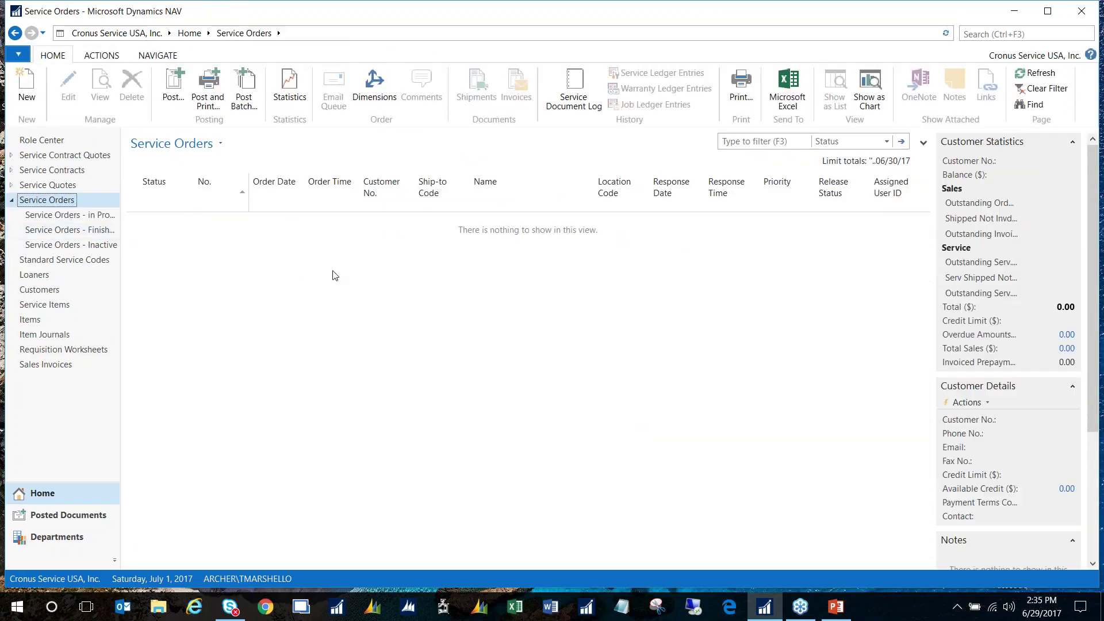
click(27, 94)
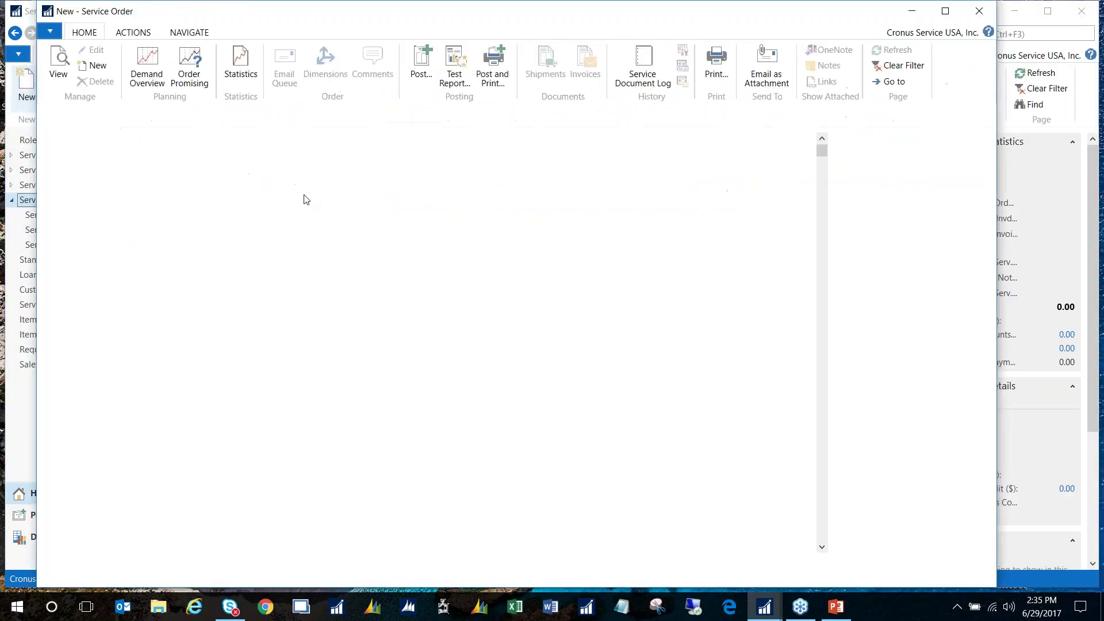
key(Tab)
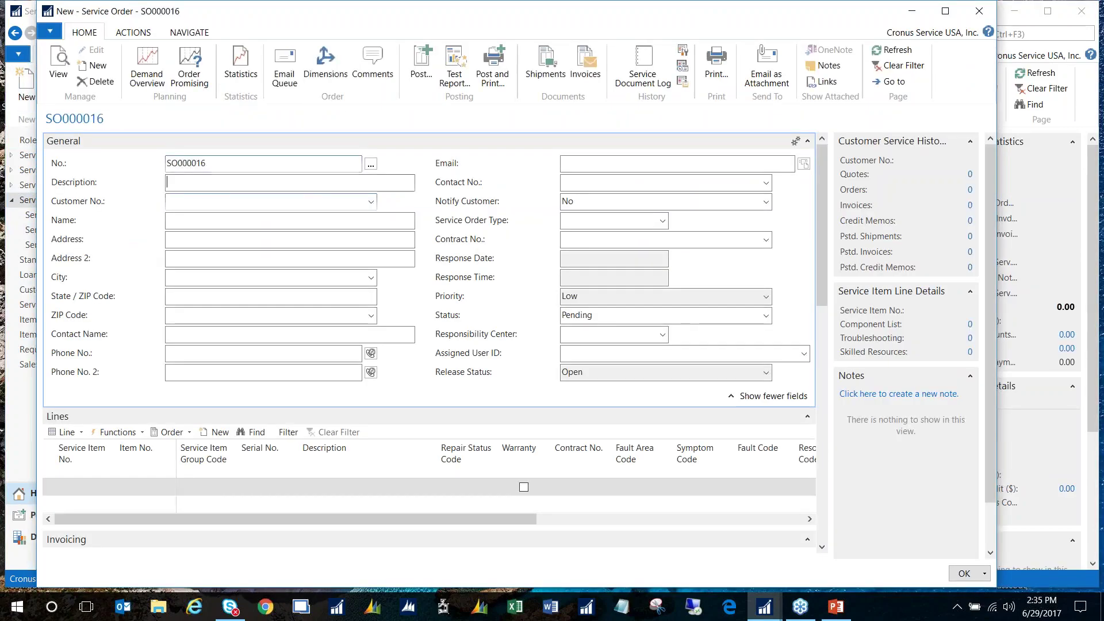
click(324, 203)
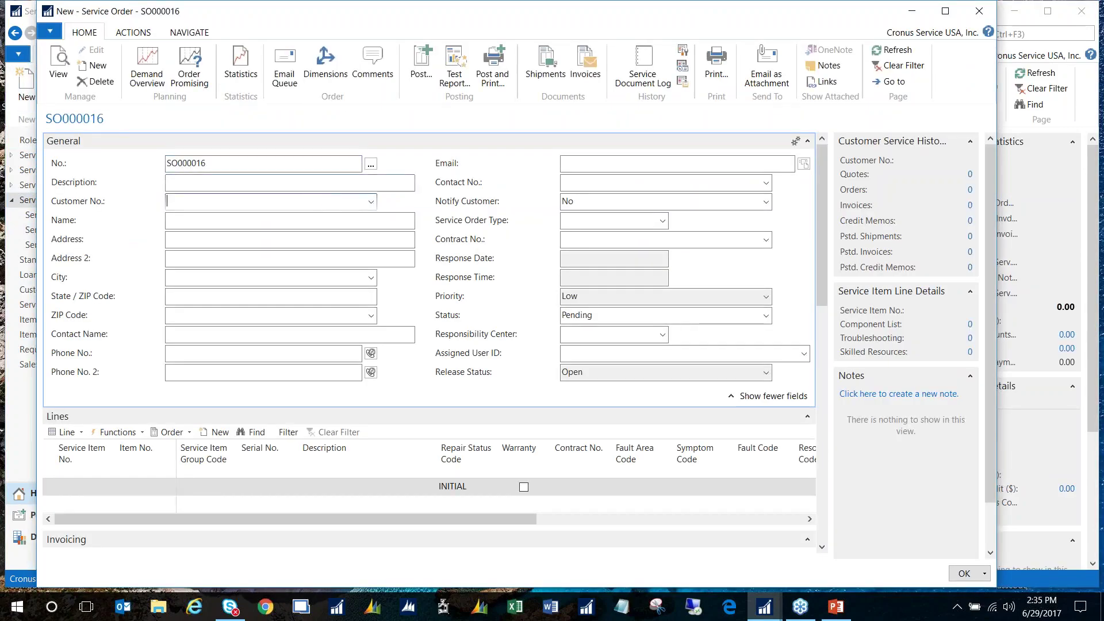
click(371, 201)
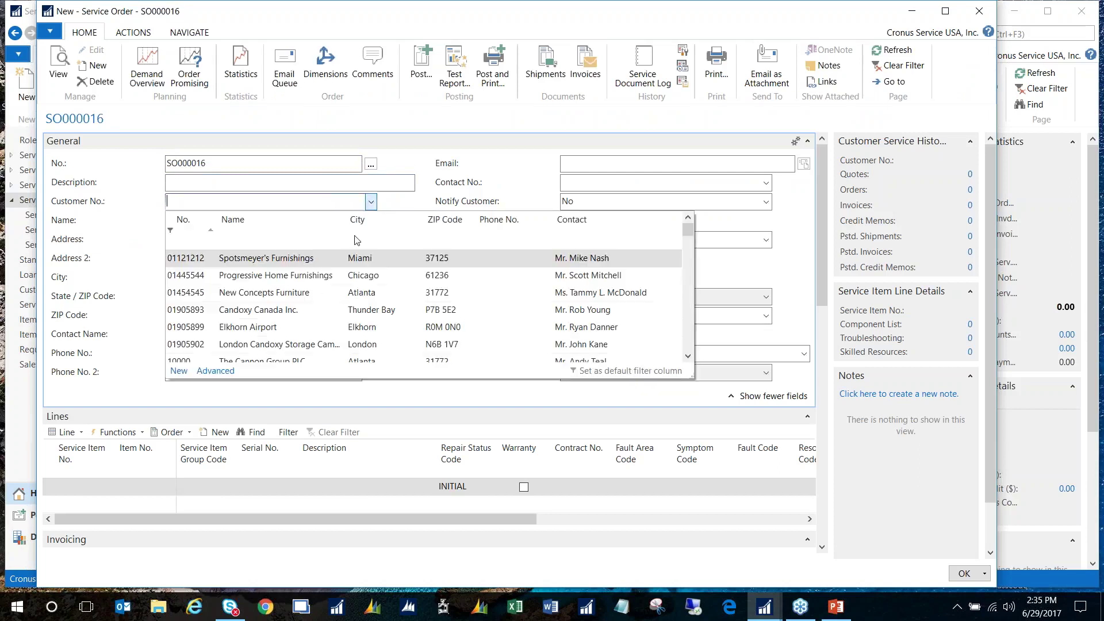
click(246, 297)
key(Tab)
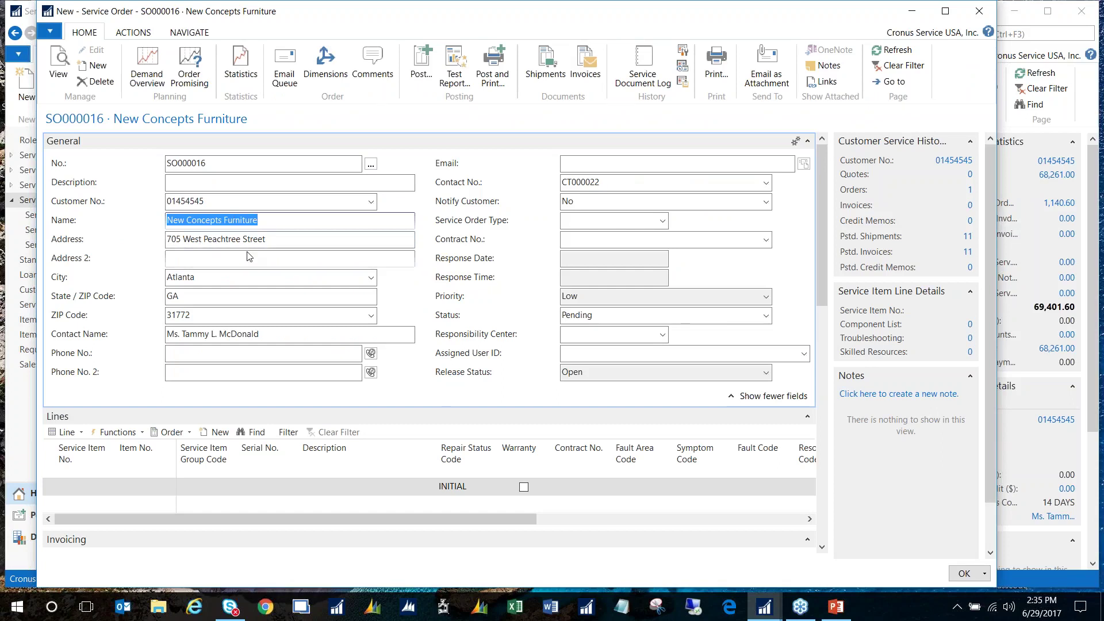
click(662, 223)
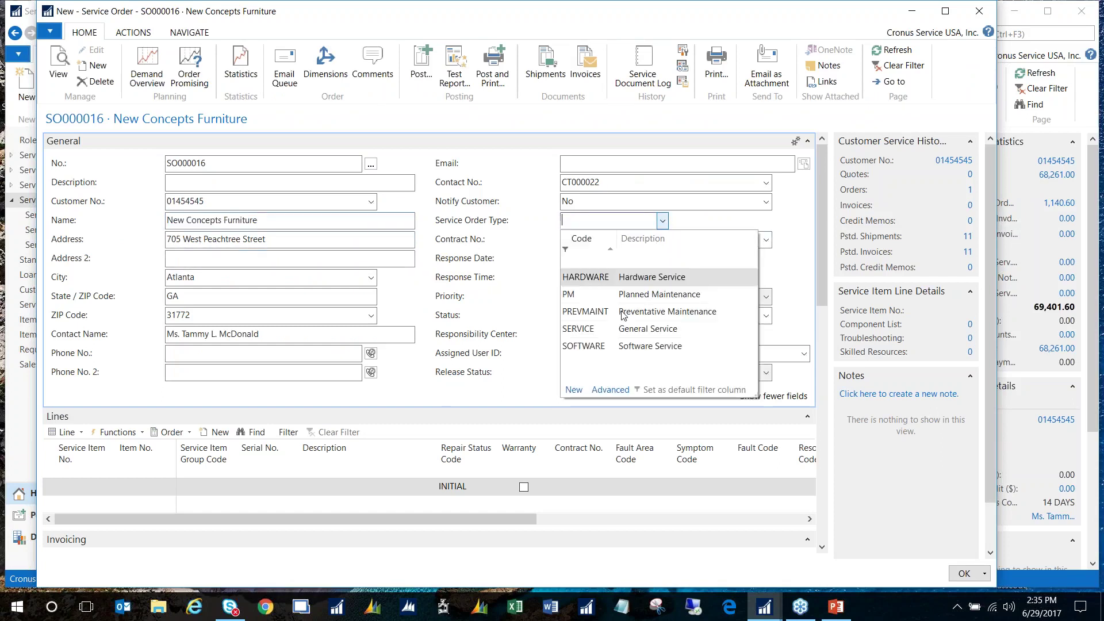
click(579, 332)
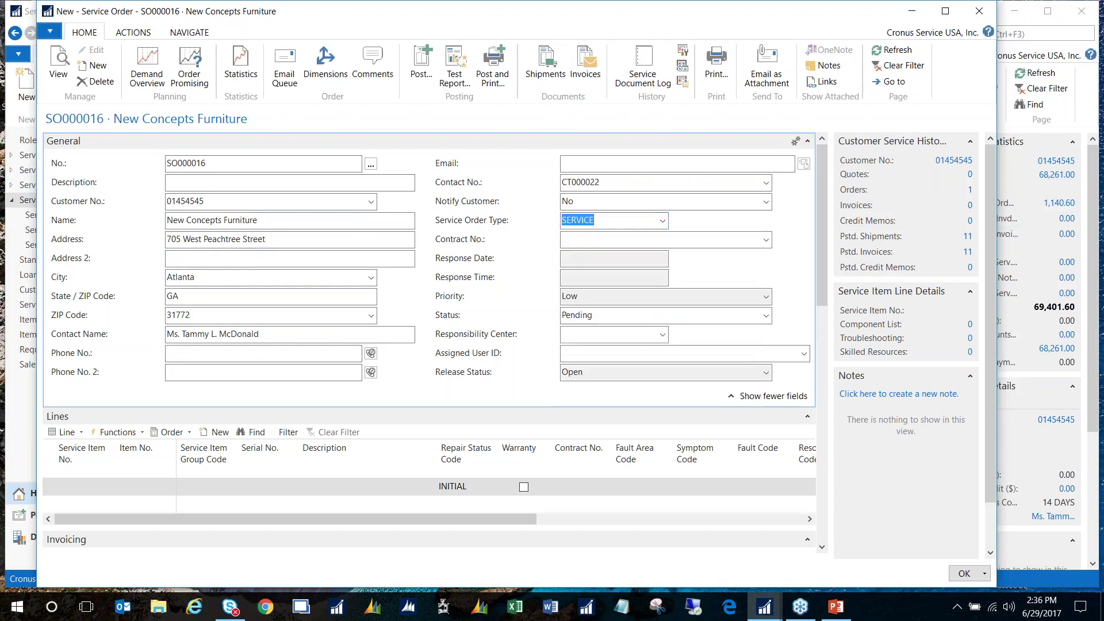
- Review the new service order's contract number field and its invoicing, shipping and details sections
click(594, 239)
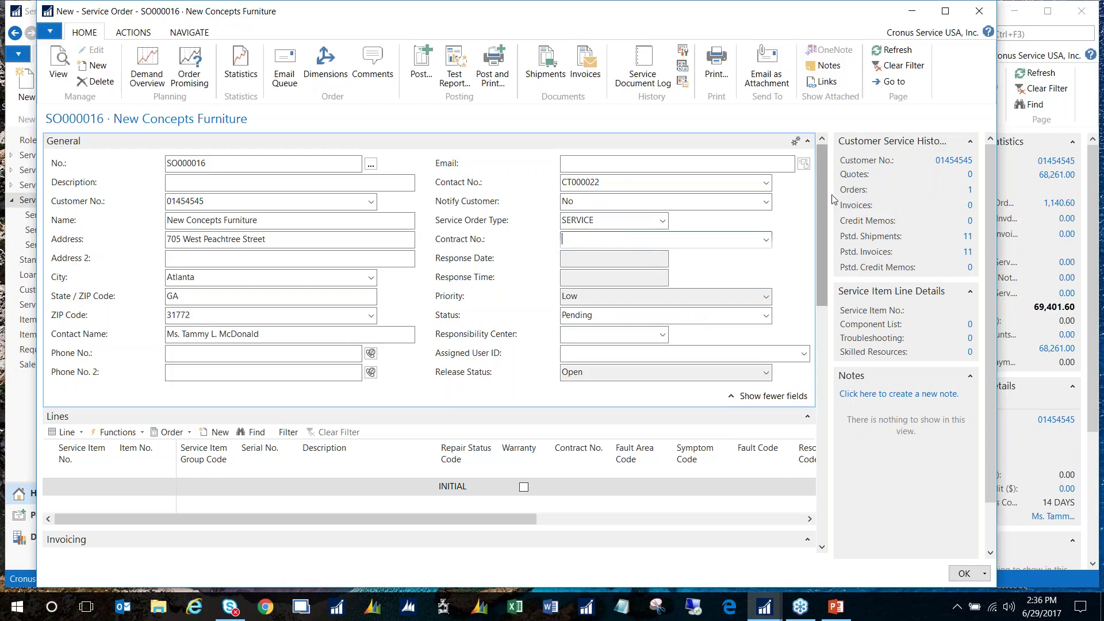
drag(824, 201, 837, 343)
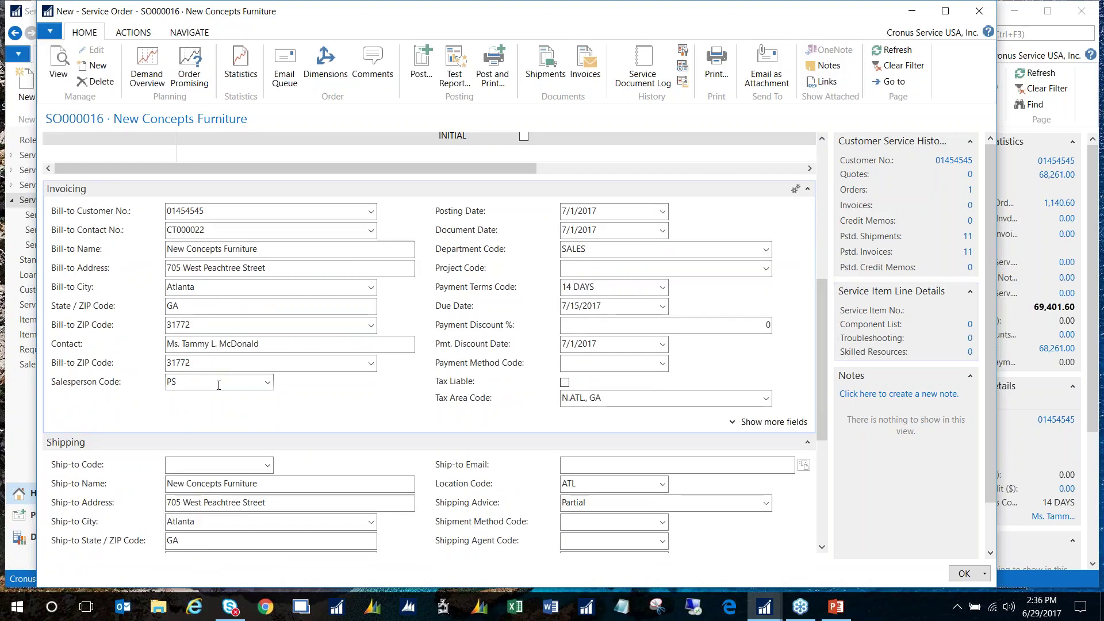
scroll(581, 366, down, 3)
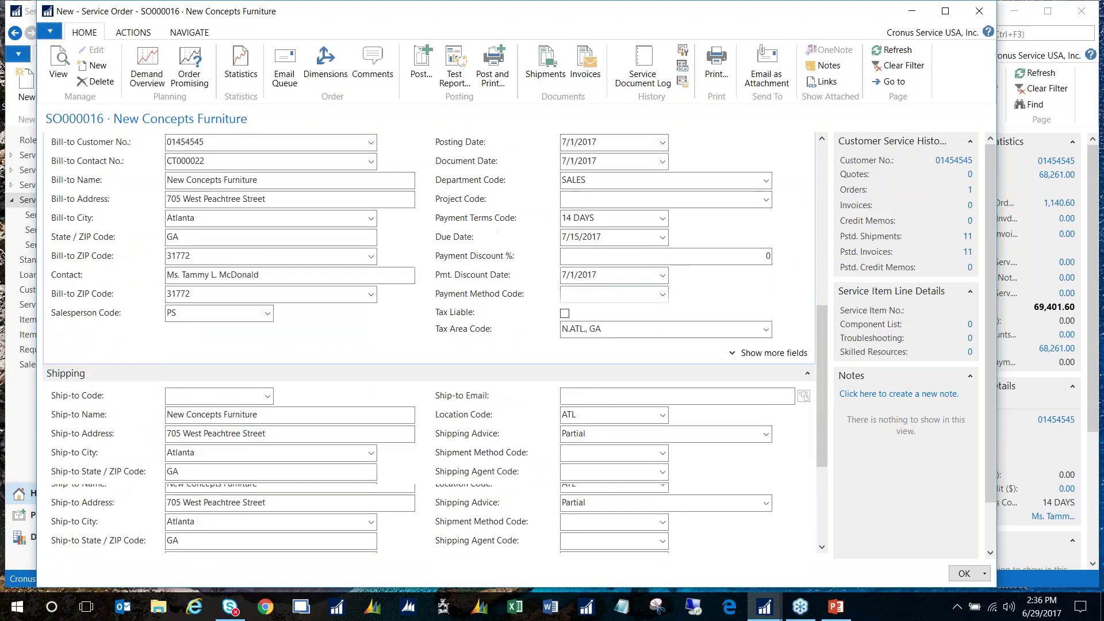
scroll(581, 366, down, 3)
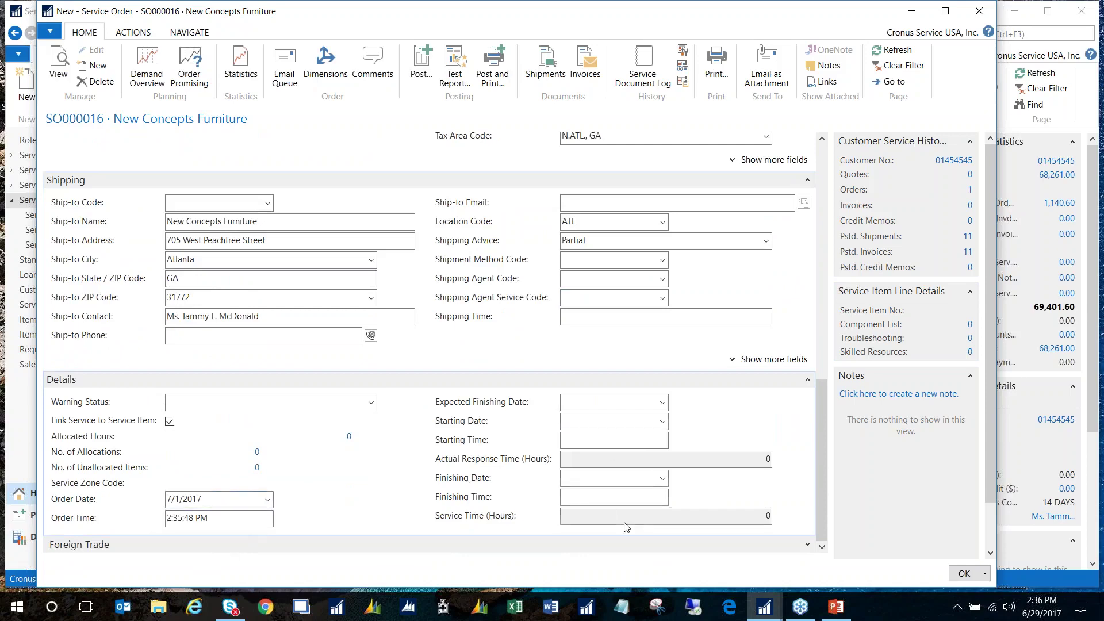
- Add a service order line described as Forklift with serial number 985684
drag(825, 441, 820, 255)
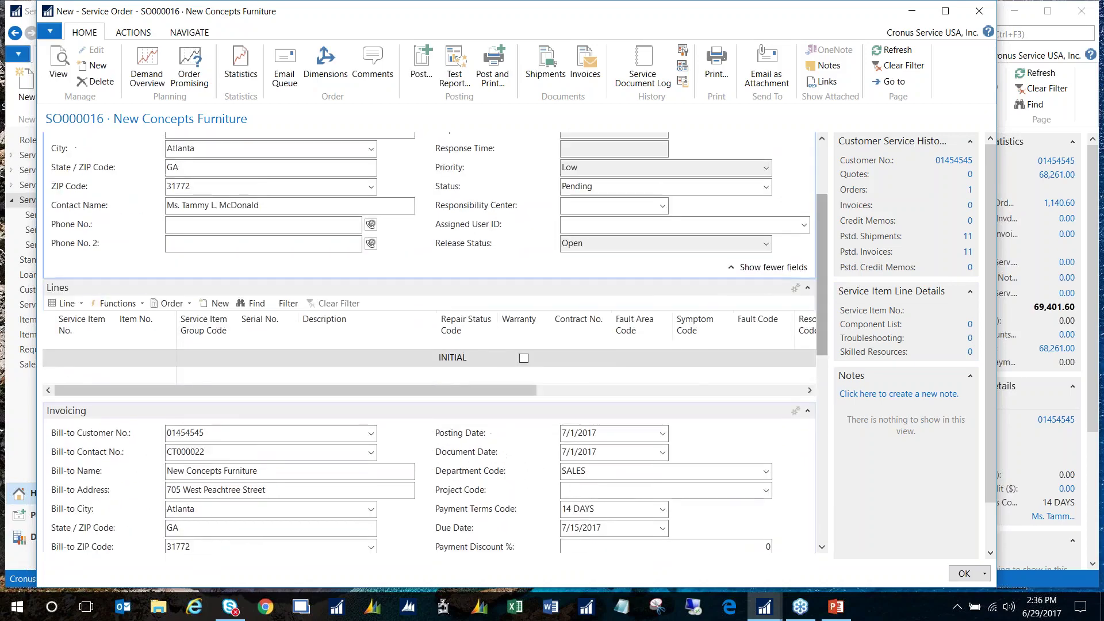
click(81, 357)
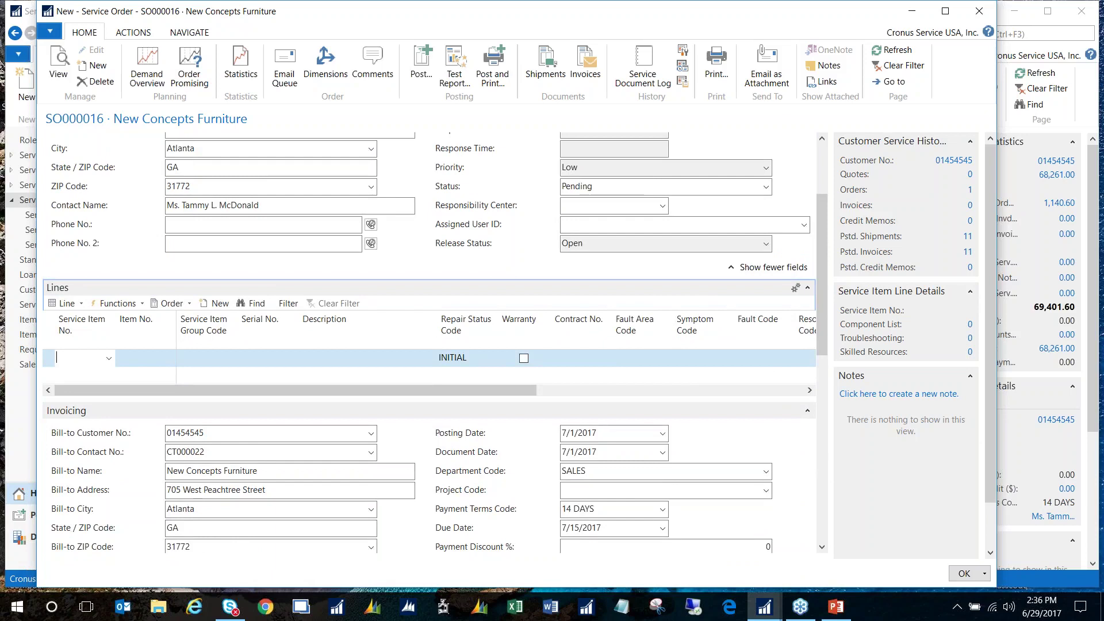
click(326, 357)
text(Forklift)
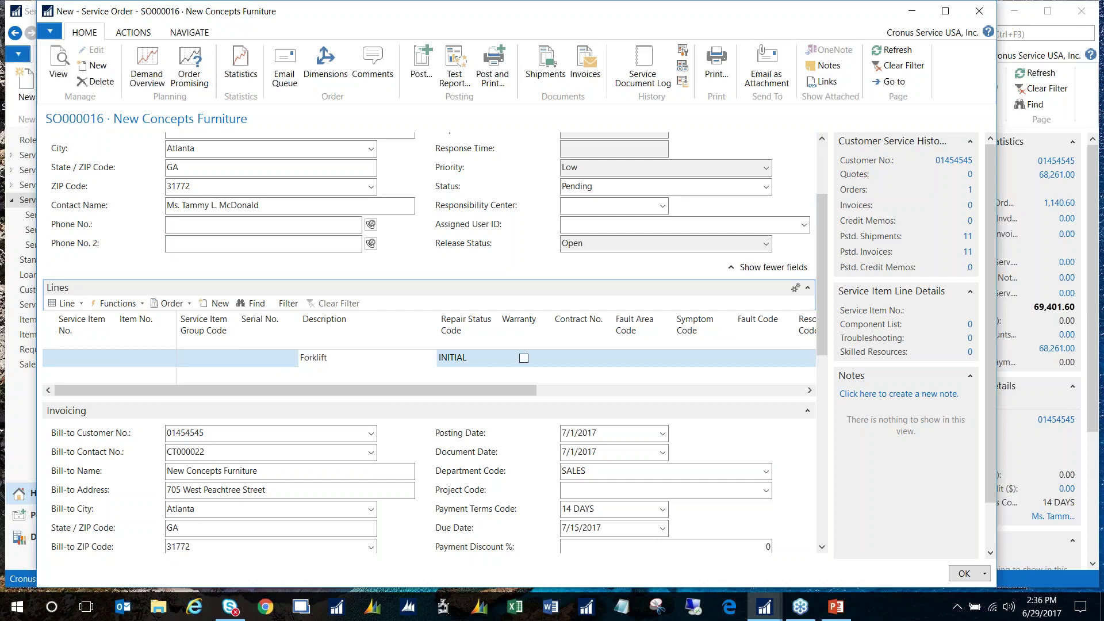
key(shift+Tab)
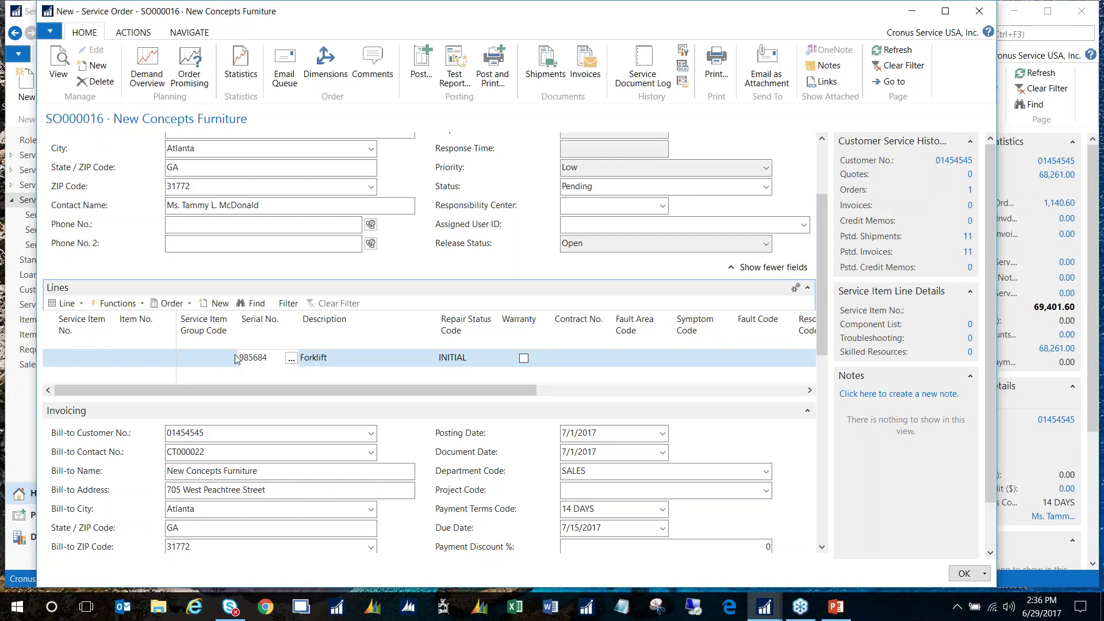
- Create a service item from the Forklift line and acknowledge its creation
click(138, 307)
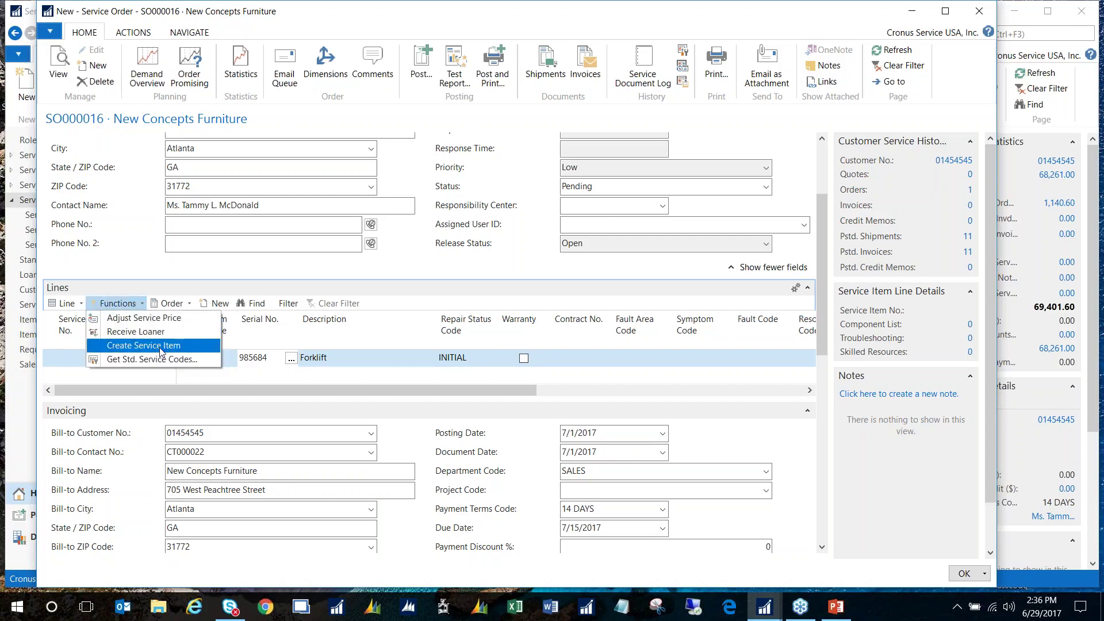
click(161, 348)
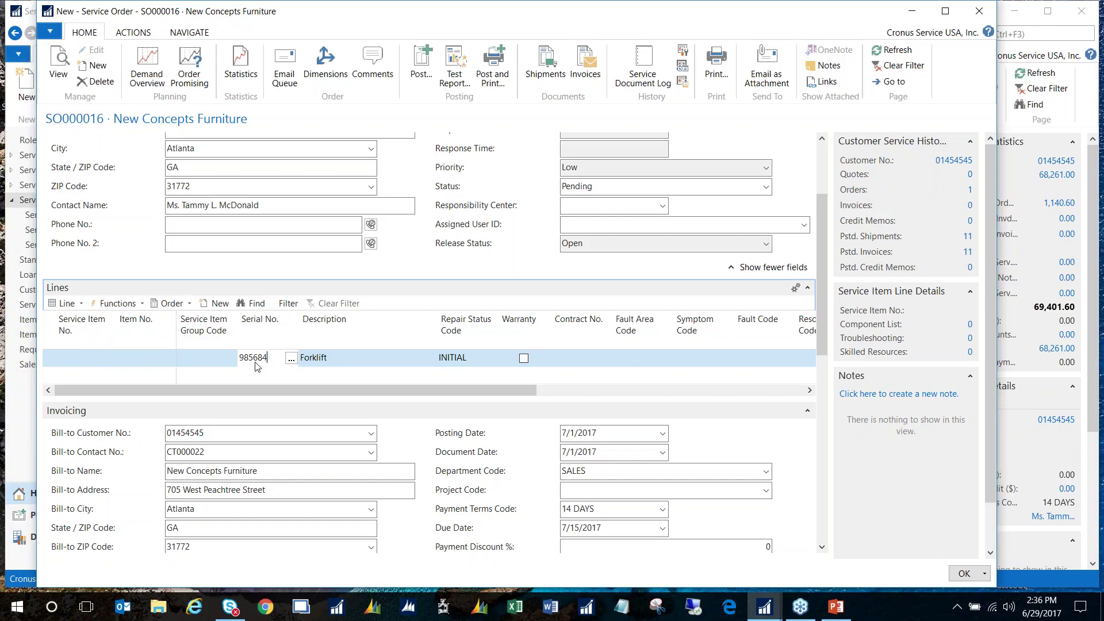
click(516, 318)
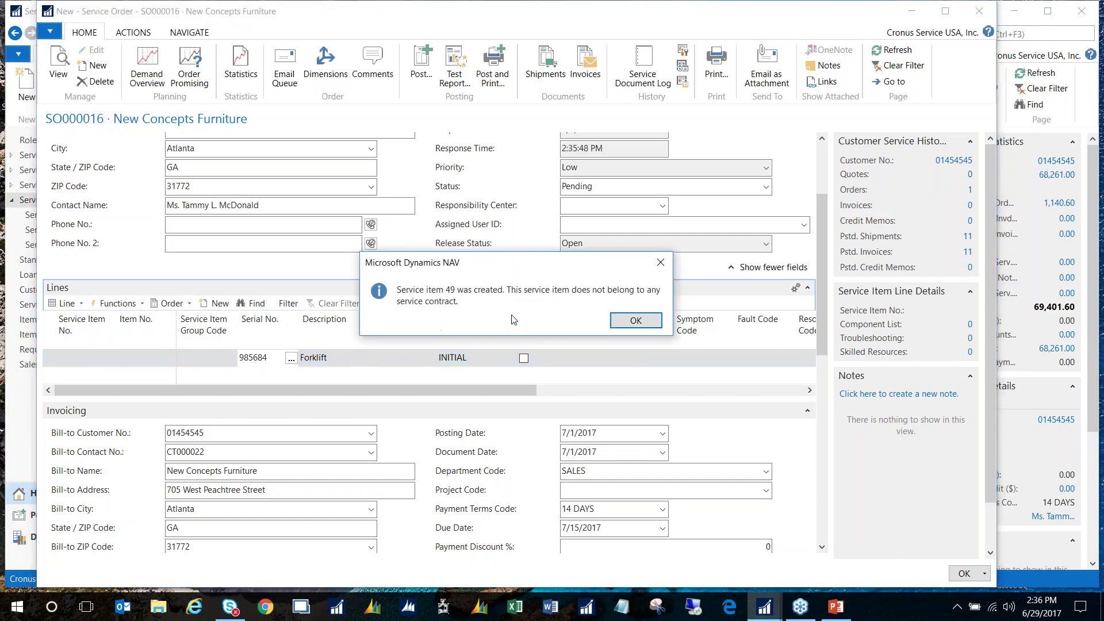
click(635, 320)
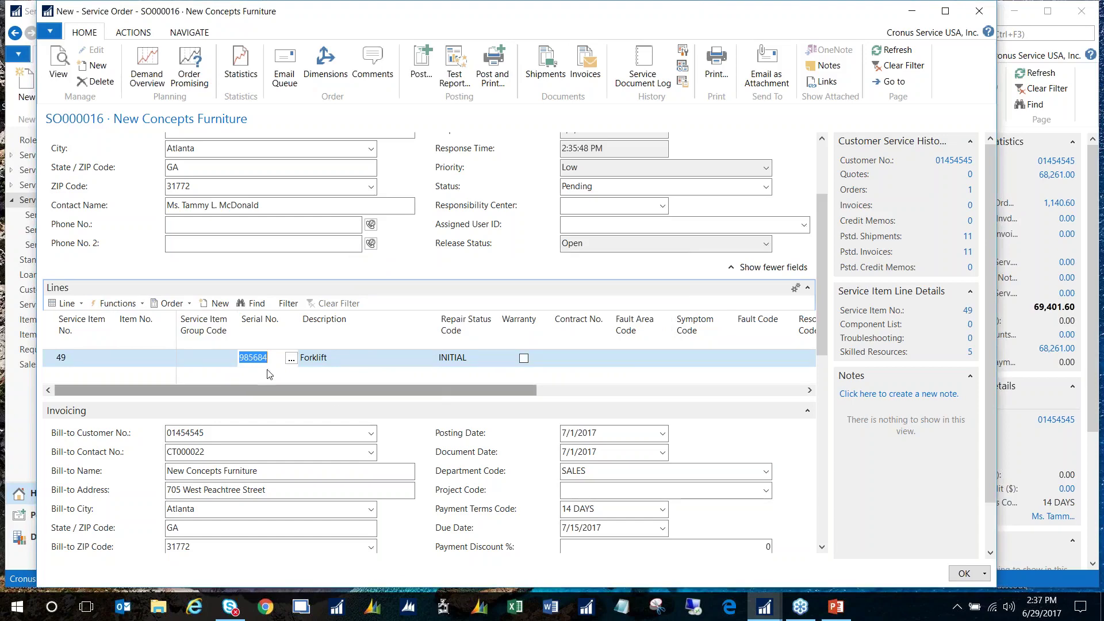
- Assign the resource skill FORK to the line's new service item through its card, and return to the service order
click(105, 357)
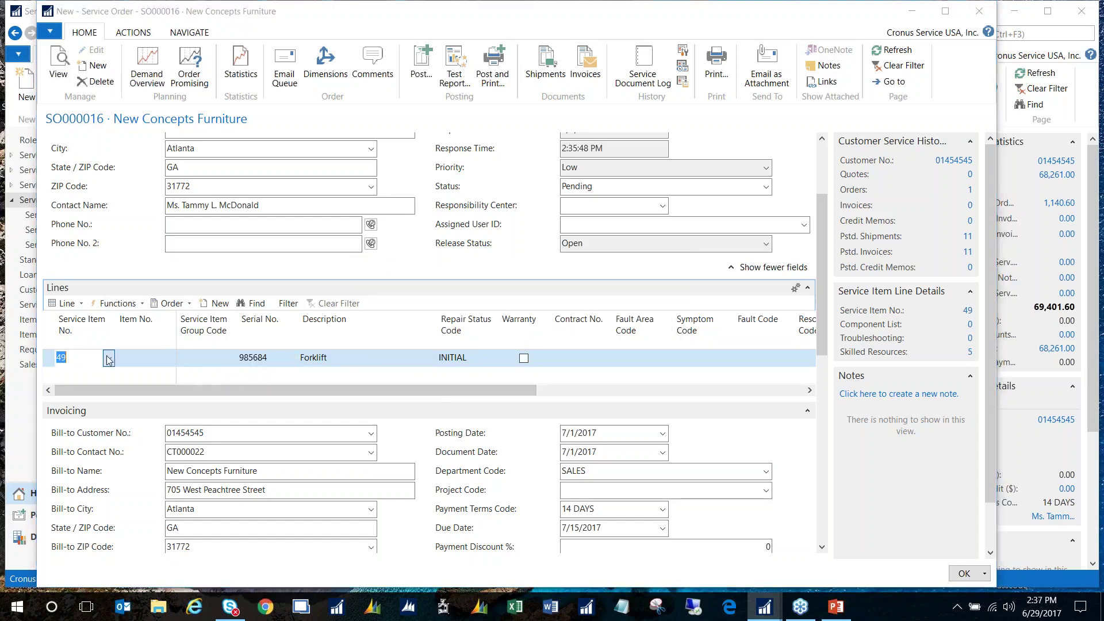
click(111, 357)
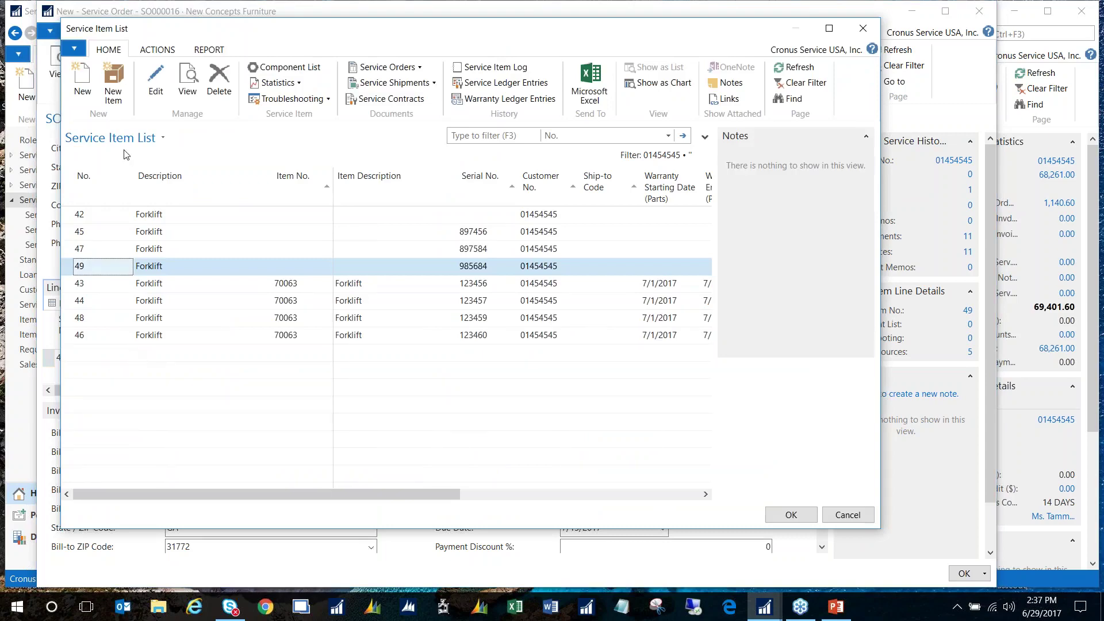
click(164, 85)
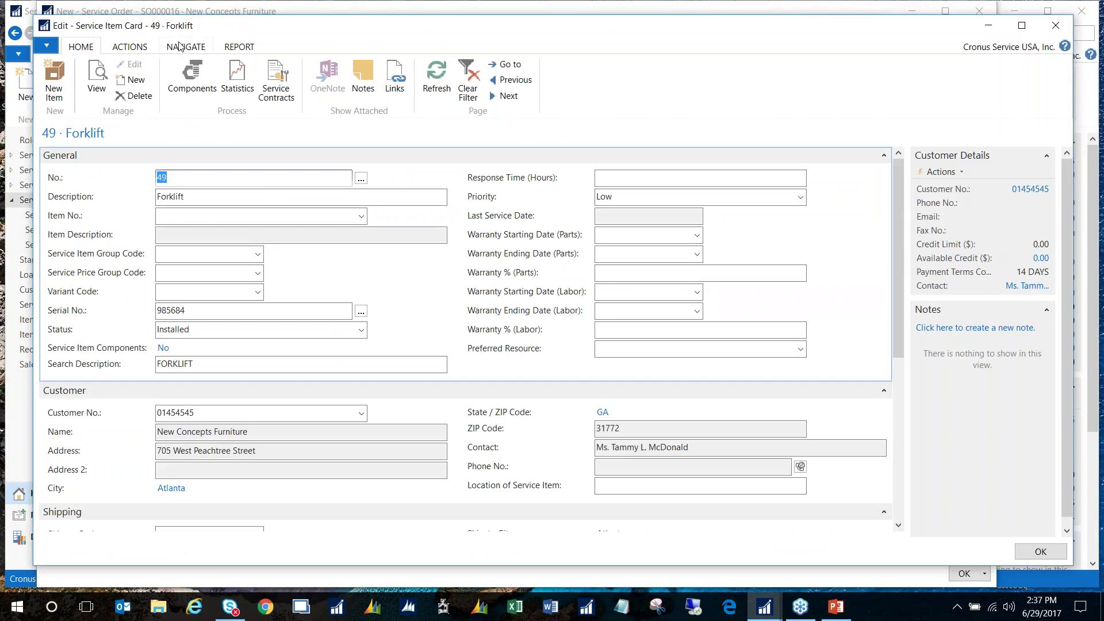
click(180, 46)
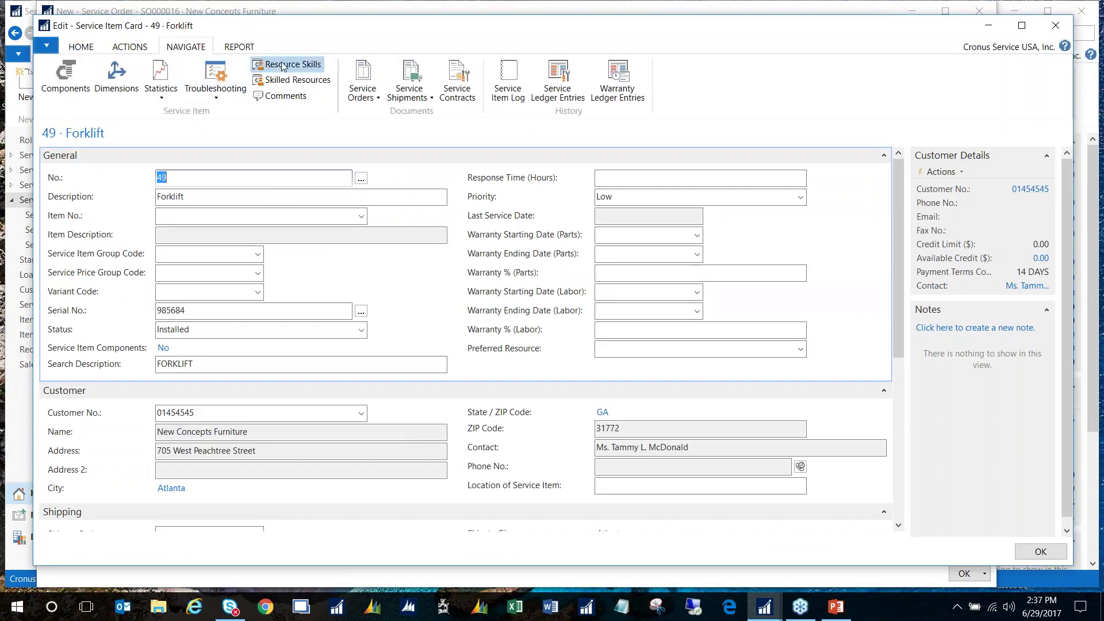
click(286, 66)
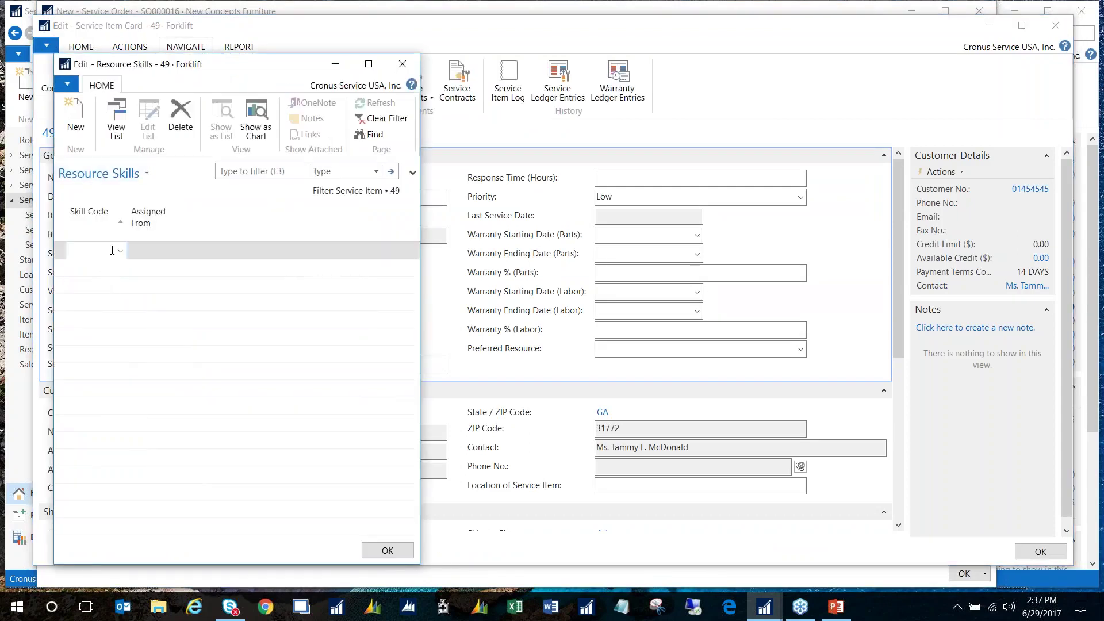
click(121, 250)
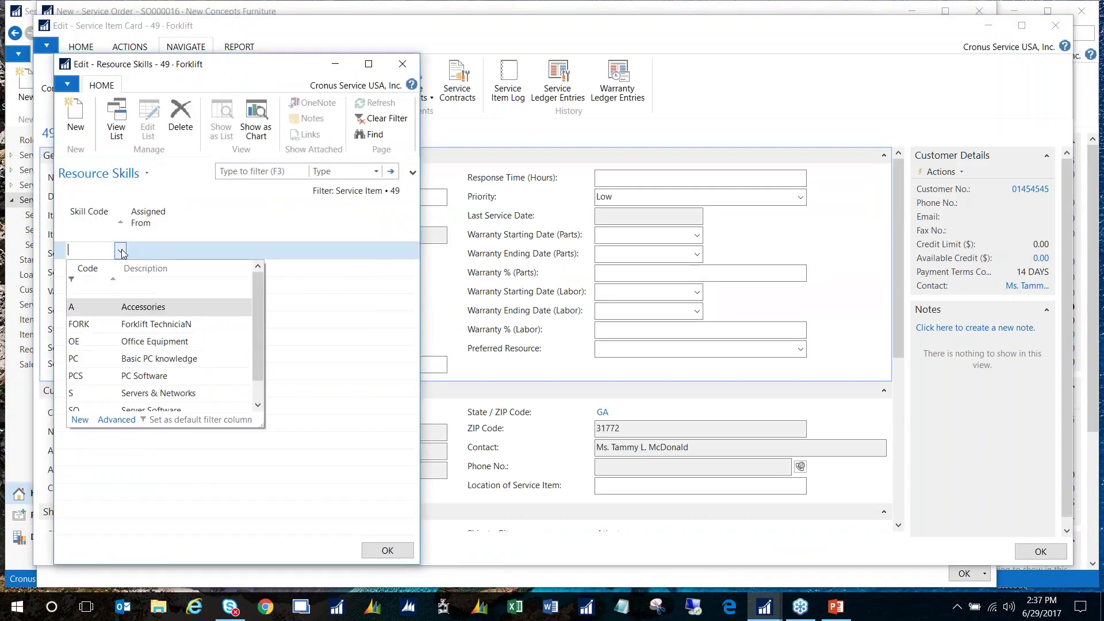
click(95, 319)
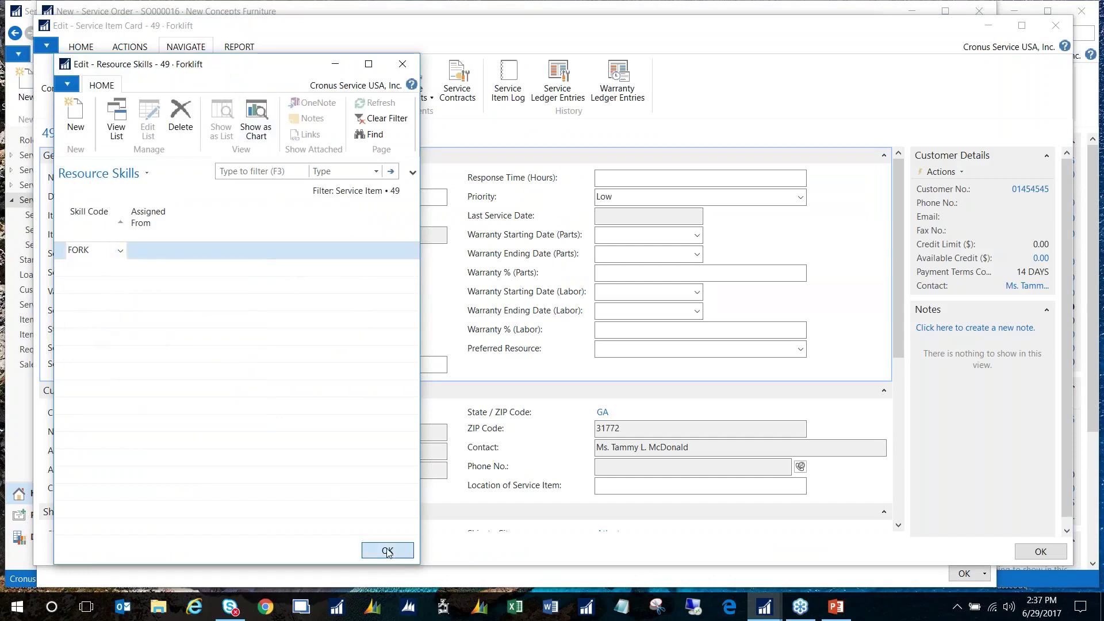
click(388, 550)
click(95, 47)
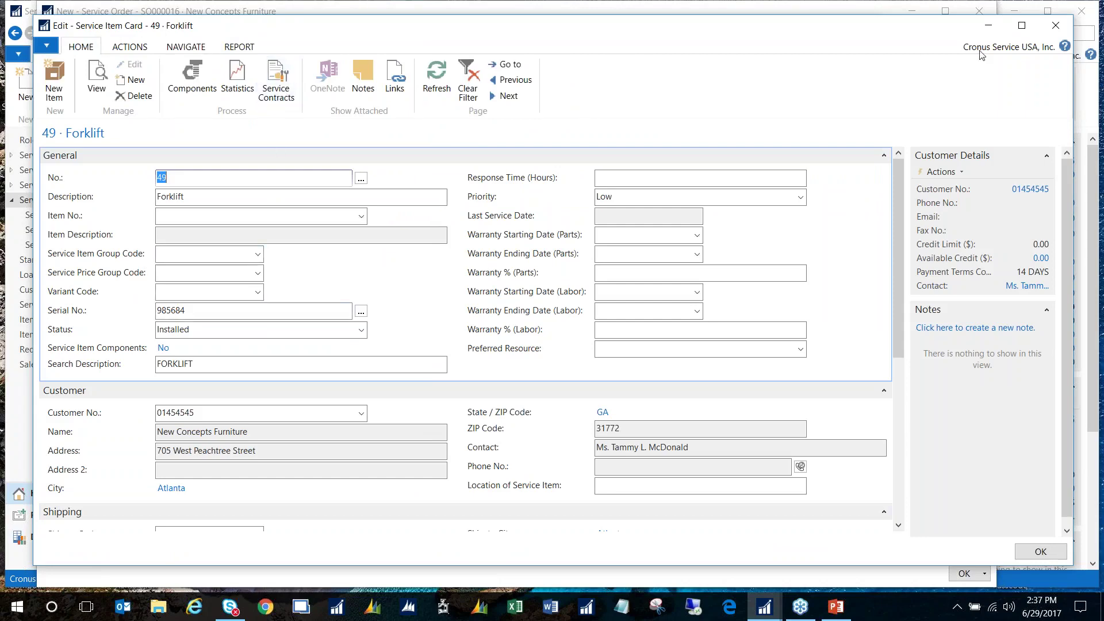
click(1056, 26)
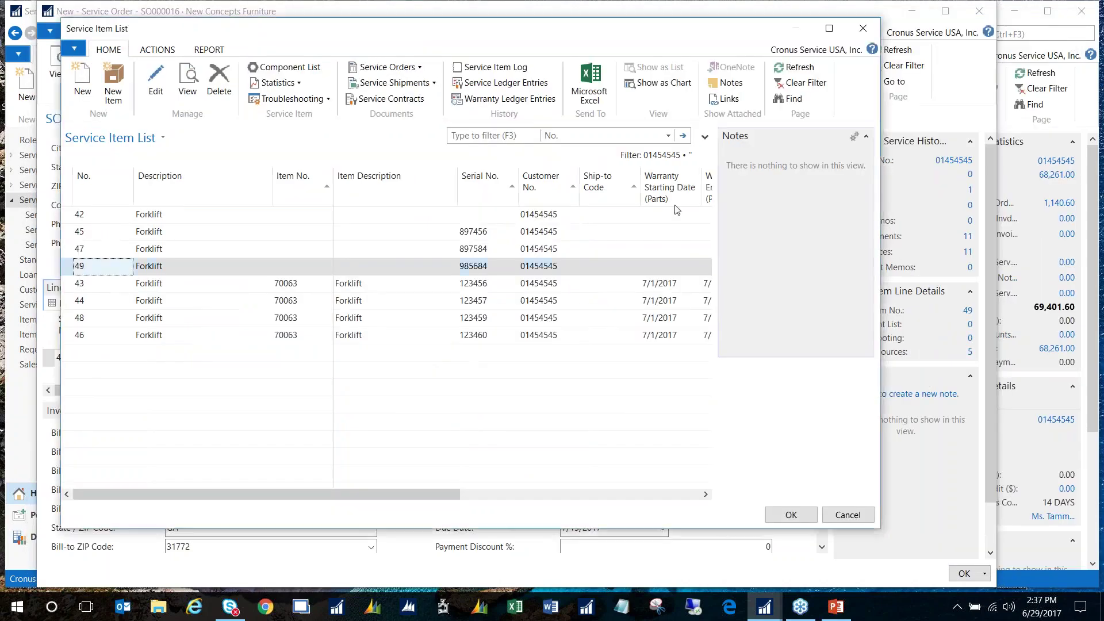
click(844, 516)
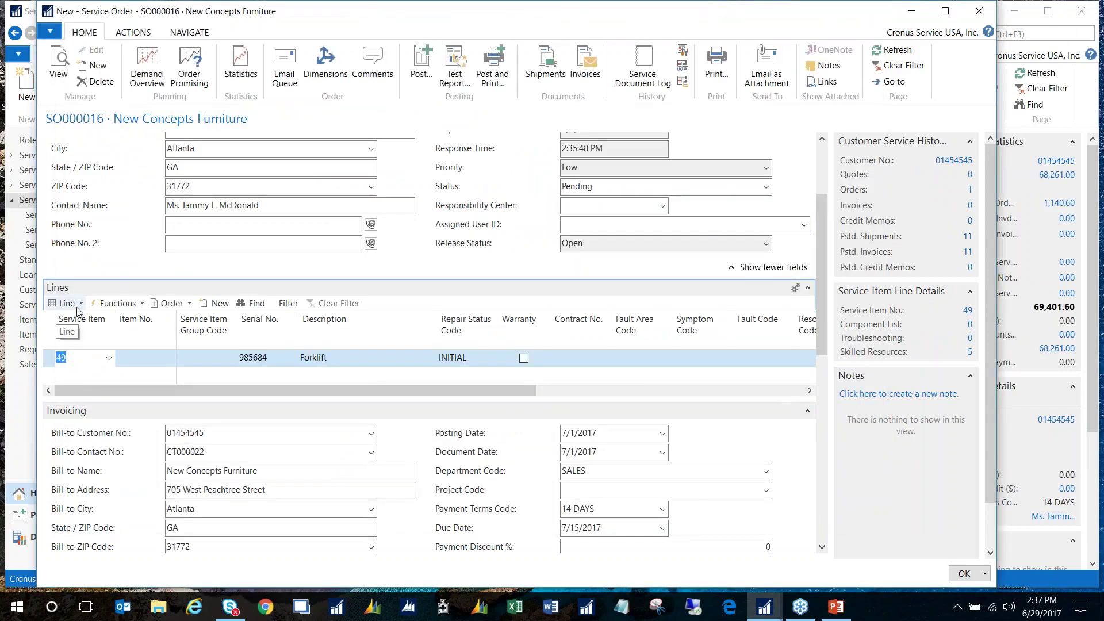
- Add the fault comment "Hydraulic Lift Leak" to the Forklift service line
click(77, 308)
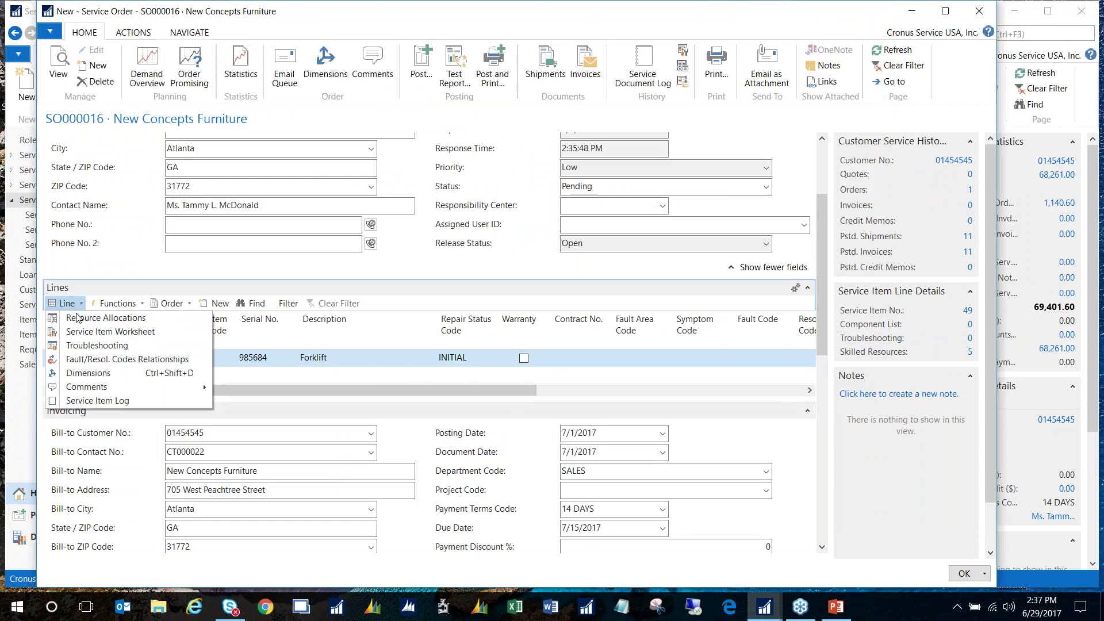
mouse_move(97, 387)
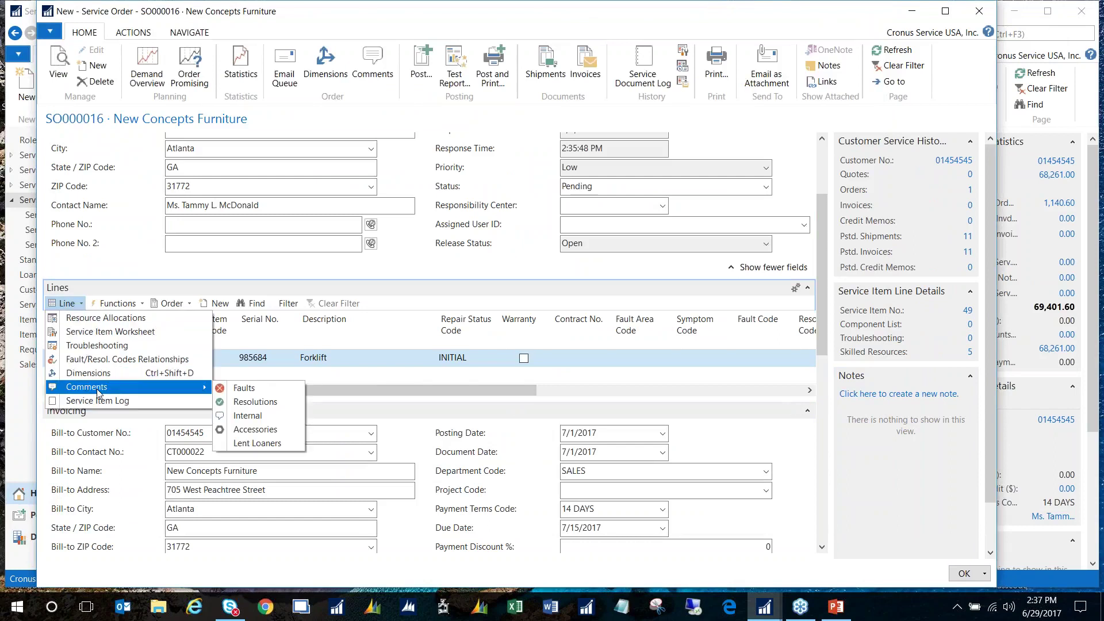
click(240, 390)
click(158, 196)
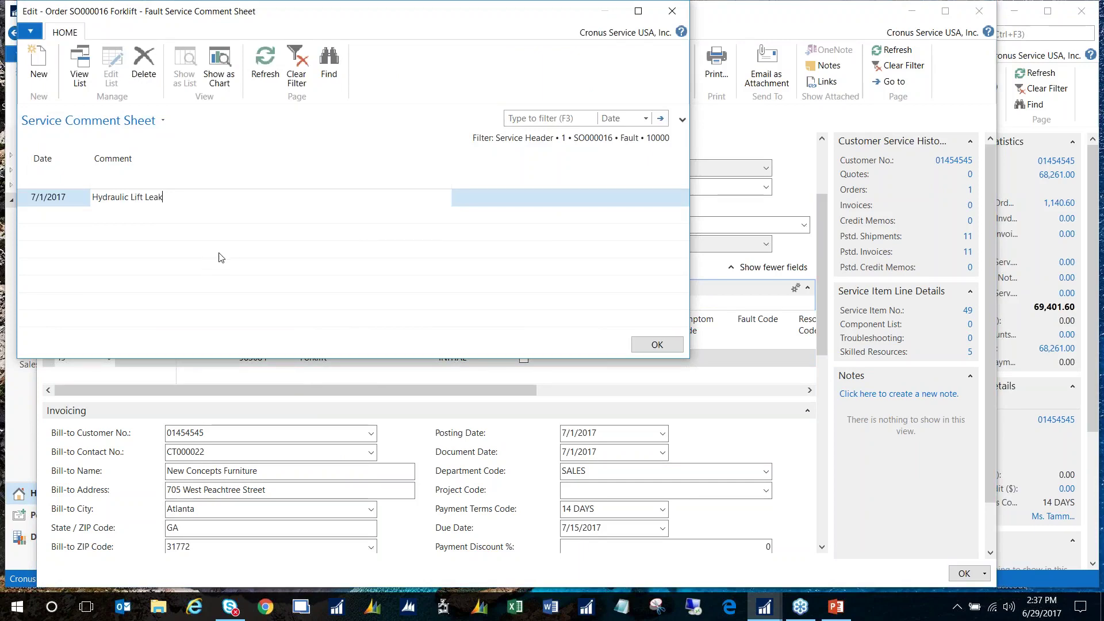
click(649, 347)
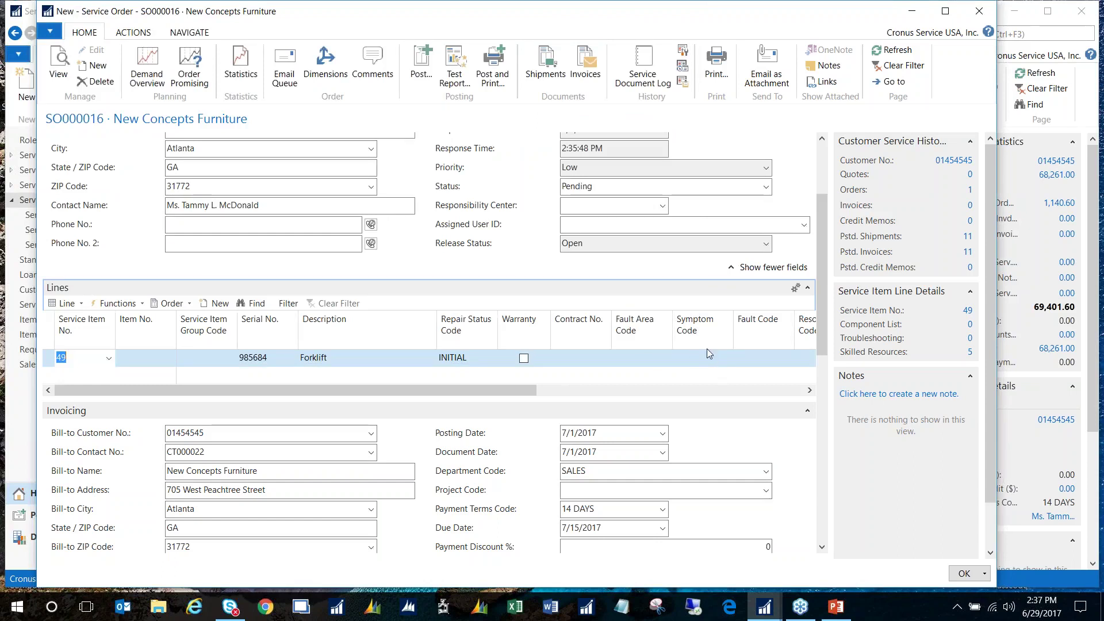
- Set the service order window aside and open the Dispatch Board from the Role Center
click(911, 12)
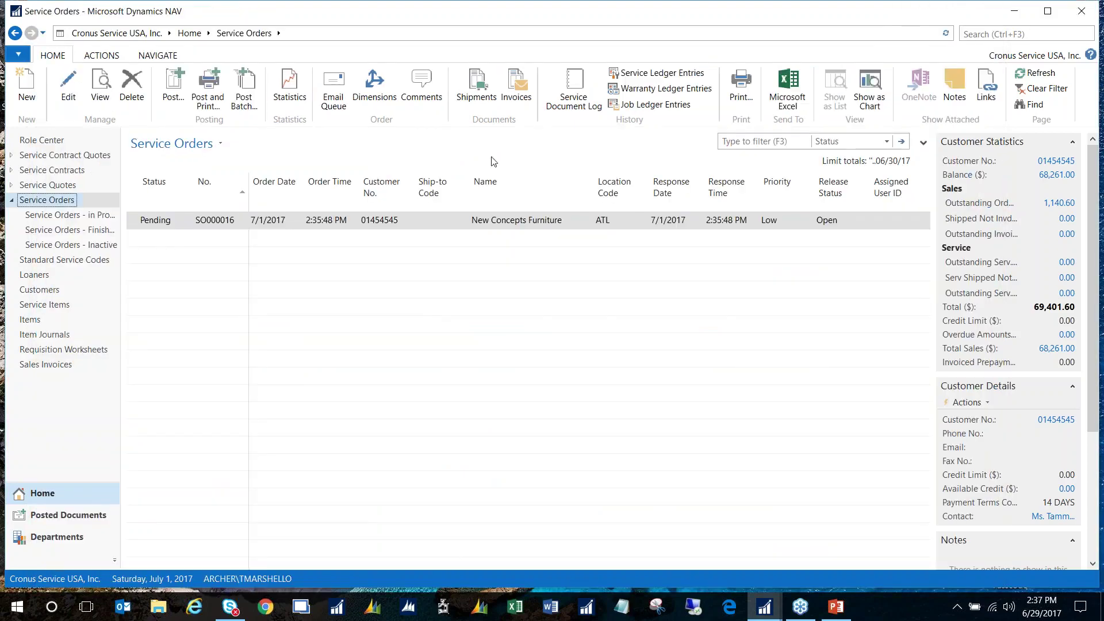
click(112, 144)
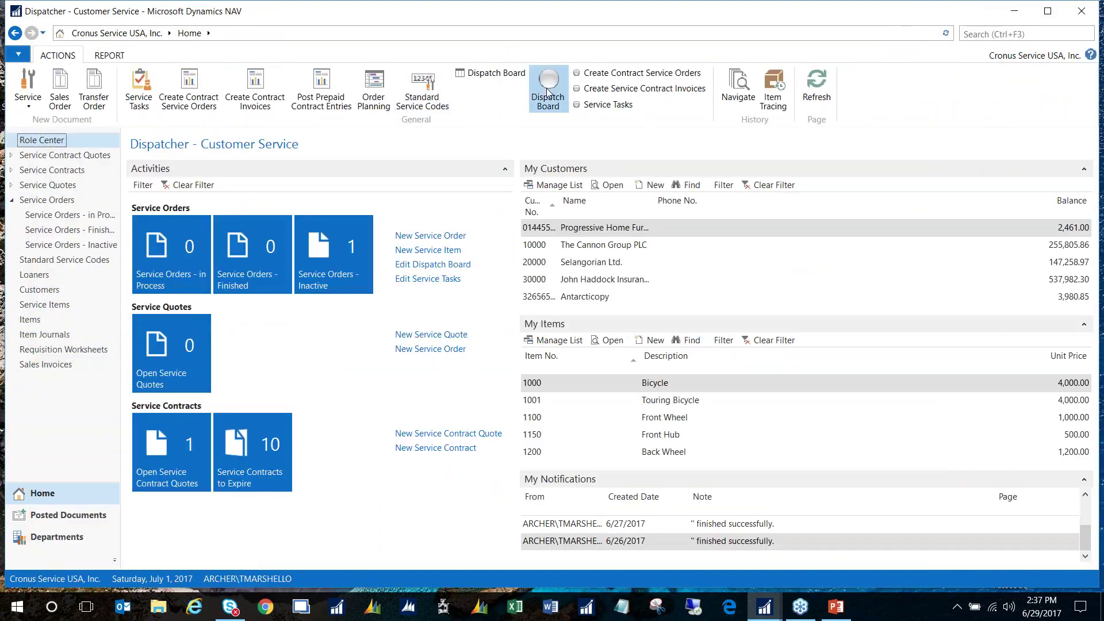
click(548, 91)
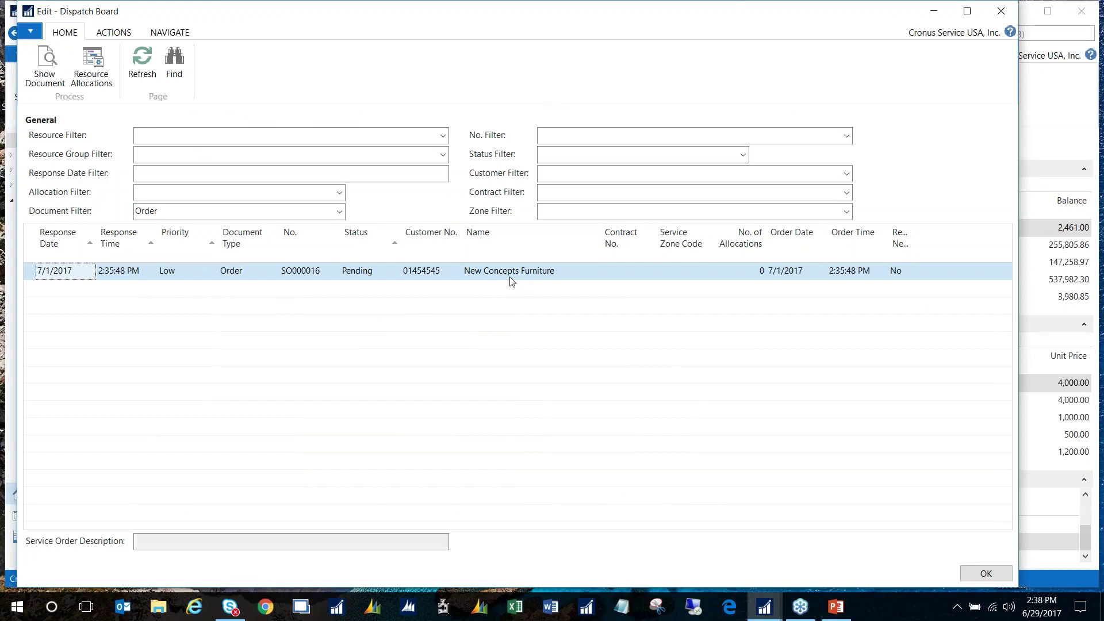
- Examine the resource availability matrix for service order SO000016 to find a skilled, available technician, and return to the Dispatch Board
click(99, 81)
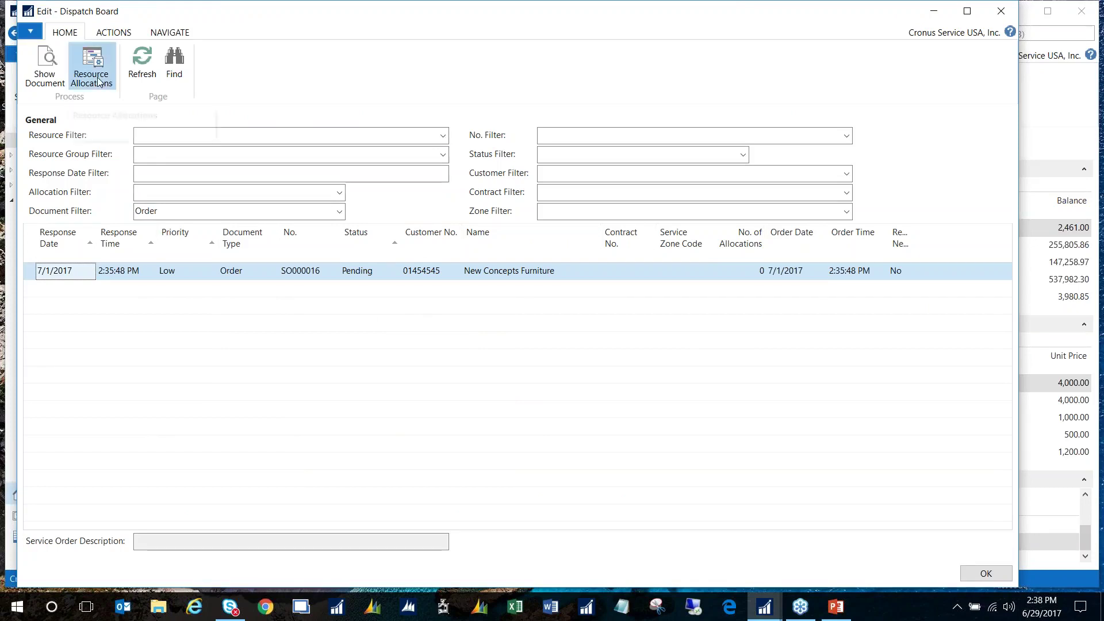
click(322, 86)
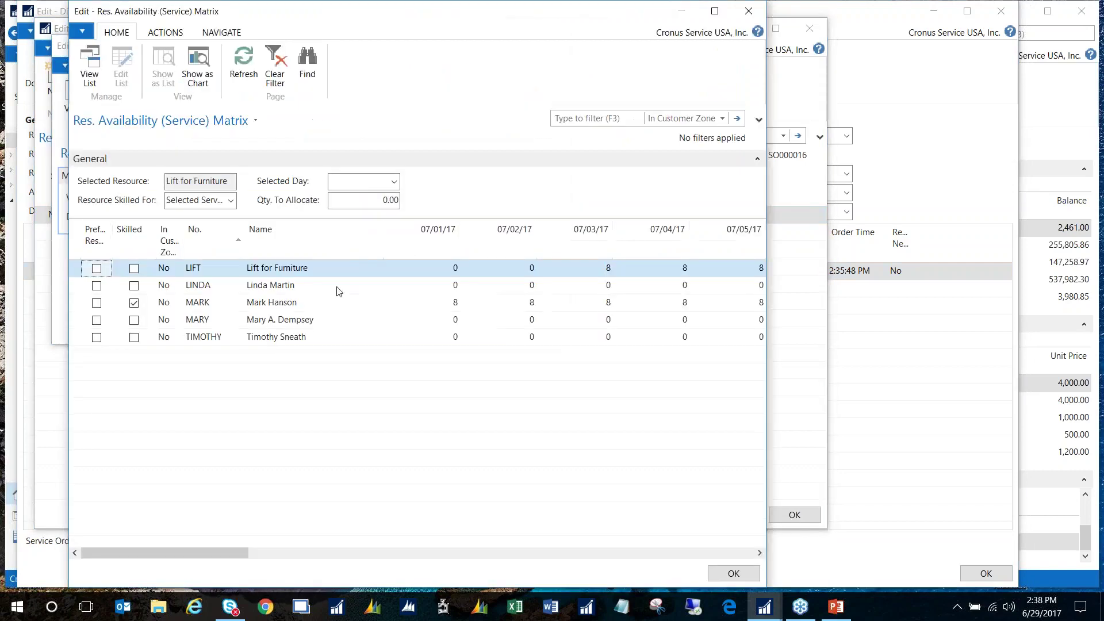
click(270, 303)
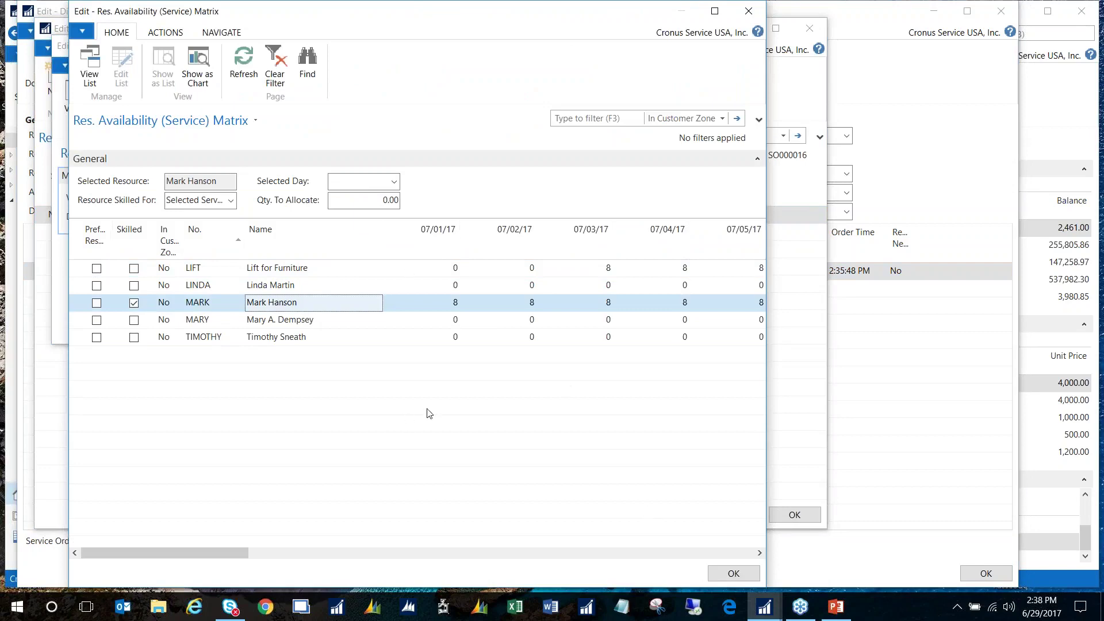
click(734, 573)
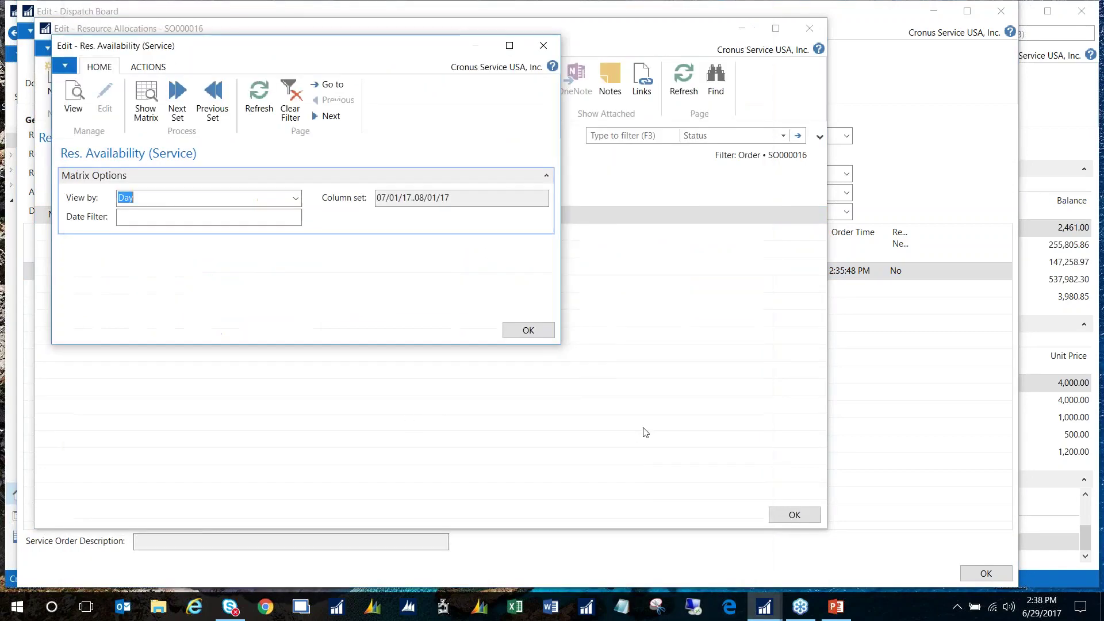
click(528, 329)
key(Escape)
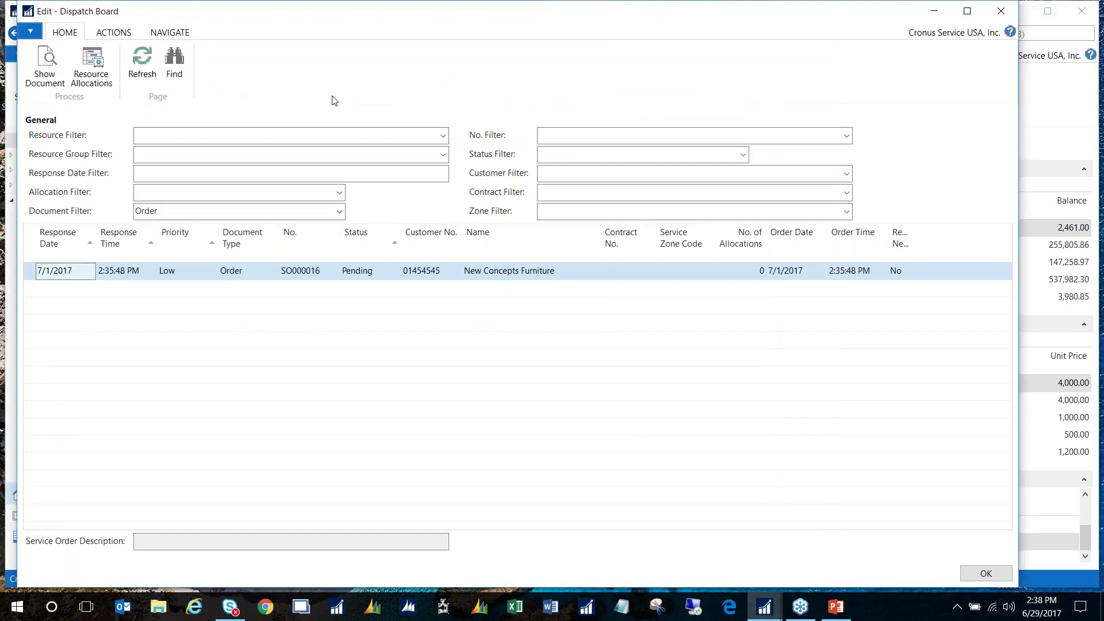
- Allocate the skilled technician to the order's Forklift item on 7/1/2017 for 2 hours
click(113, 66)
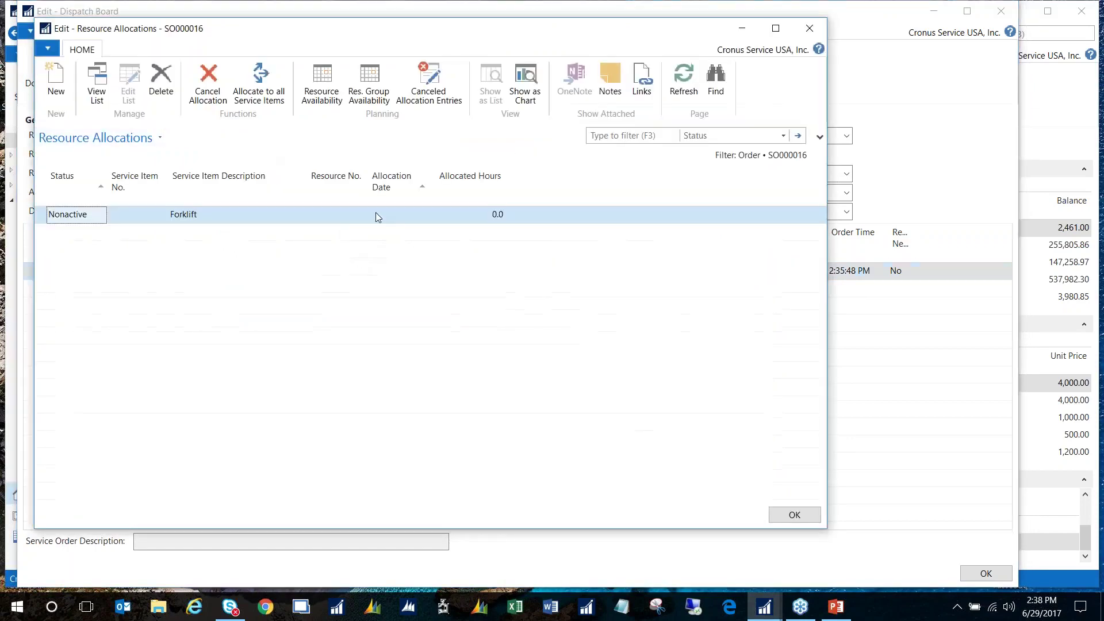
click(361, 214)
click(331, 306)
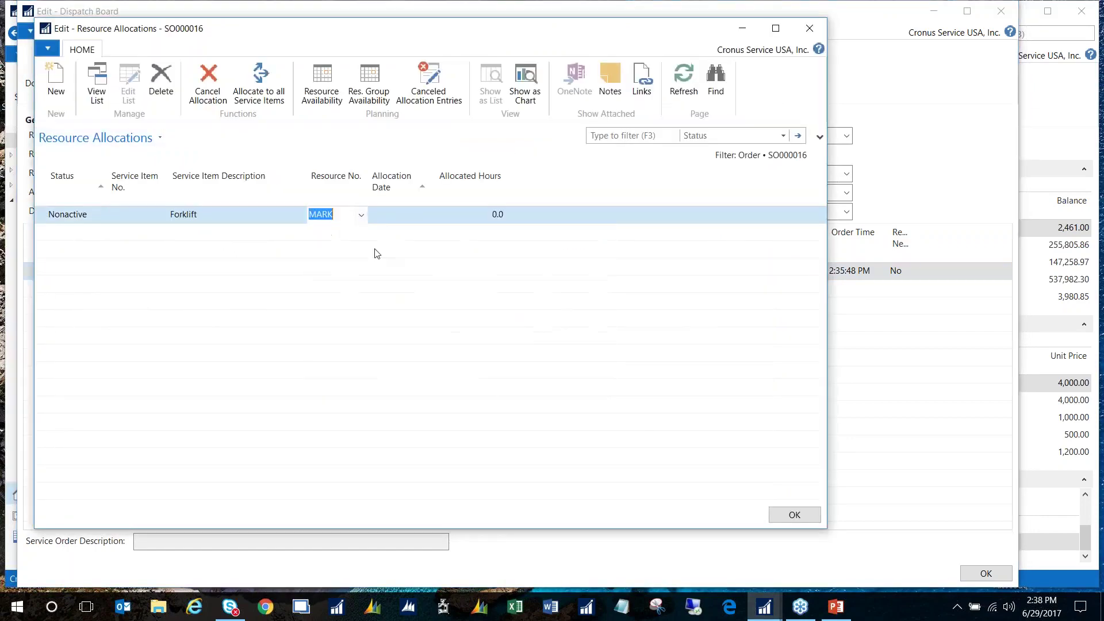
click(394, 212)
click(422, 215)
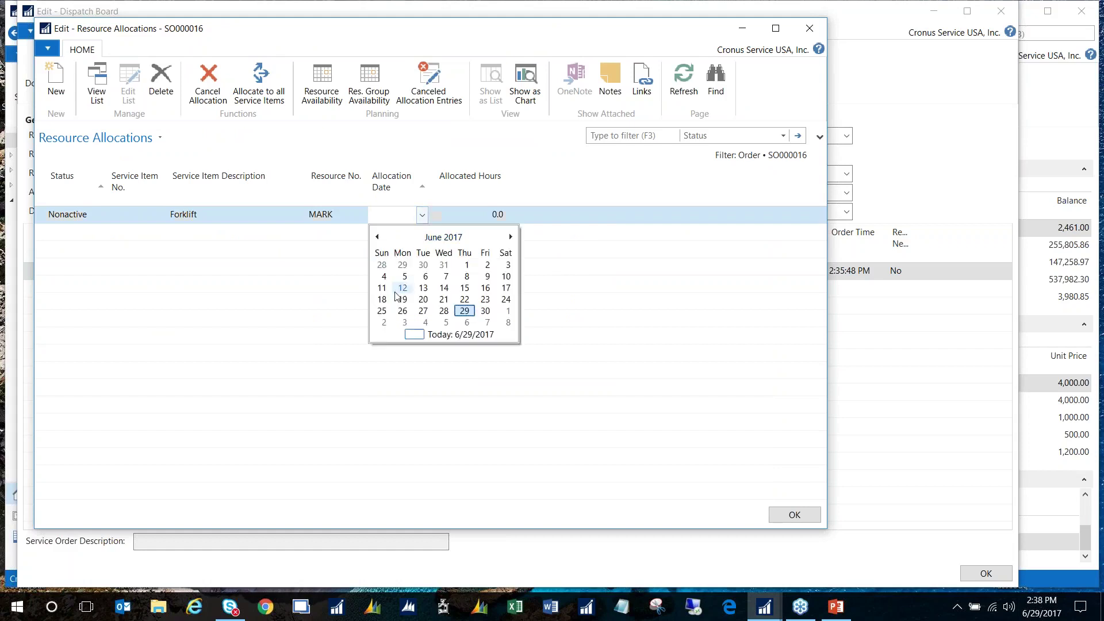
click(508, 311)
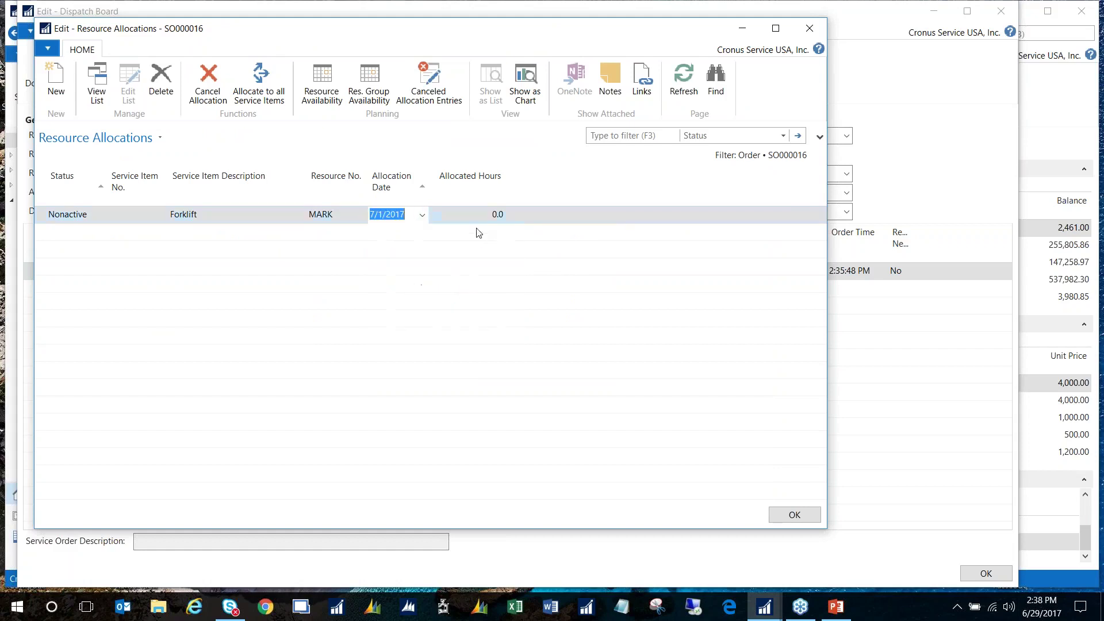
click(495, 214)
text(2)
key(Return)
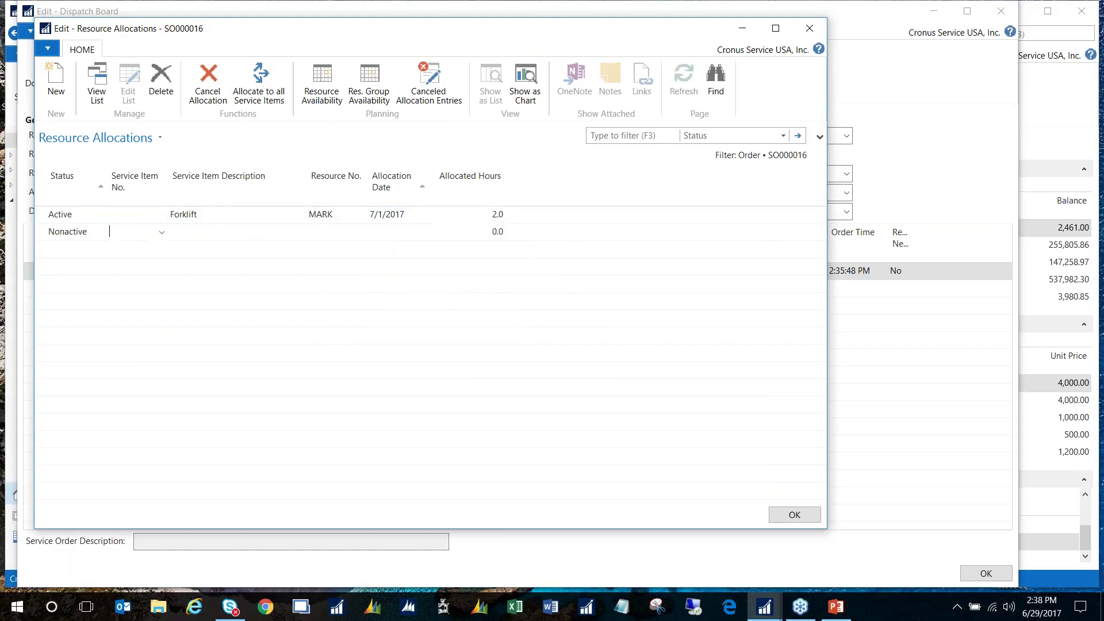
- Finish the technician's resource allocation for order SO000016 and close the Dispatch Board to return to the Role Center
click(233, 217)
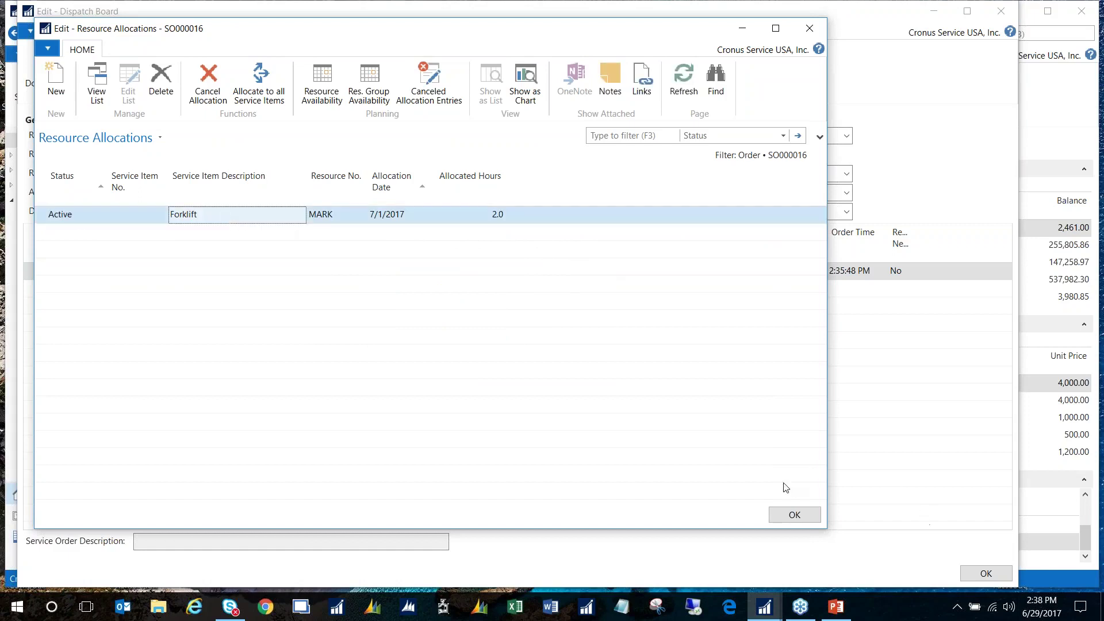
click(793, 515)
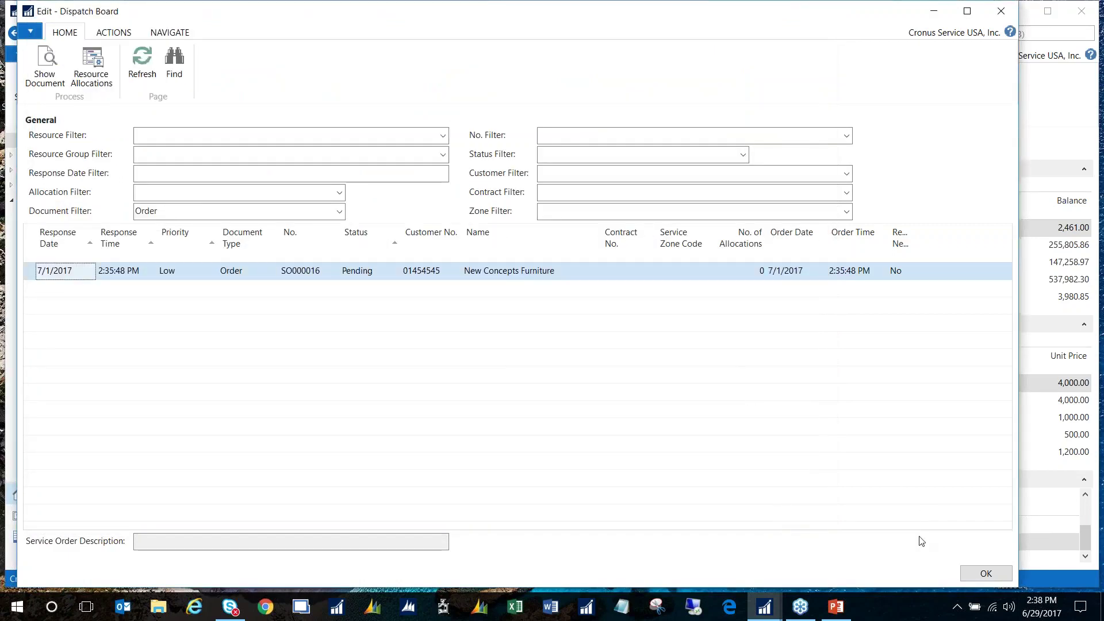
click(985, 574)
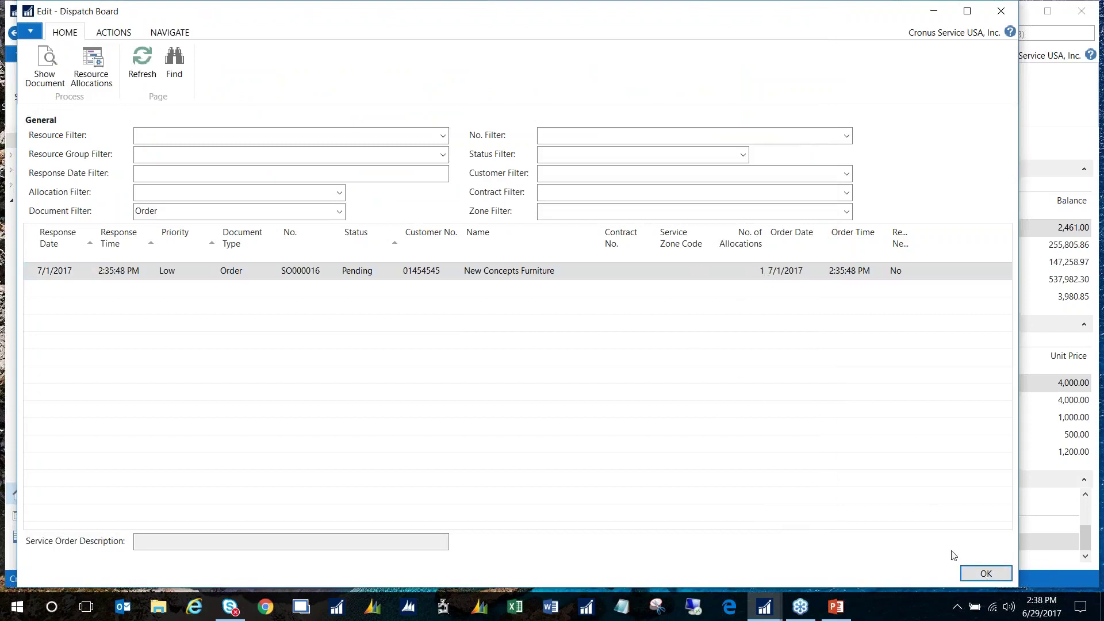
click(987, 580)
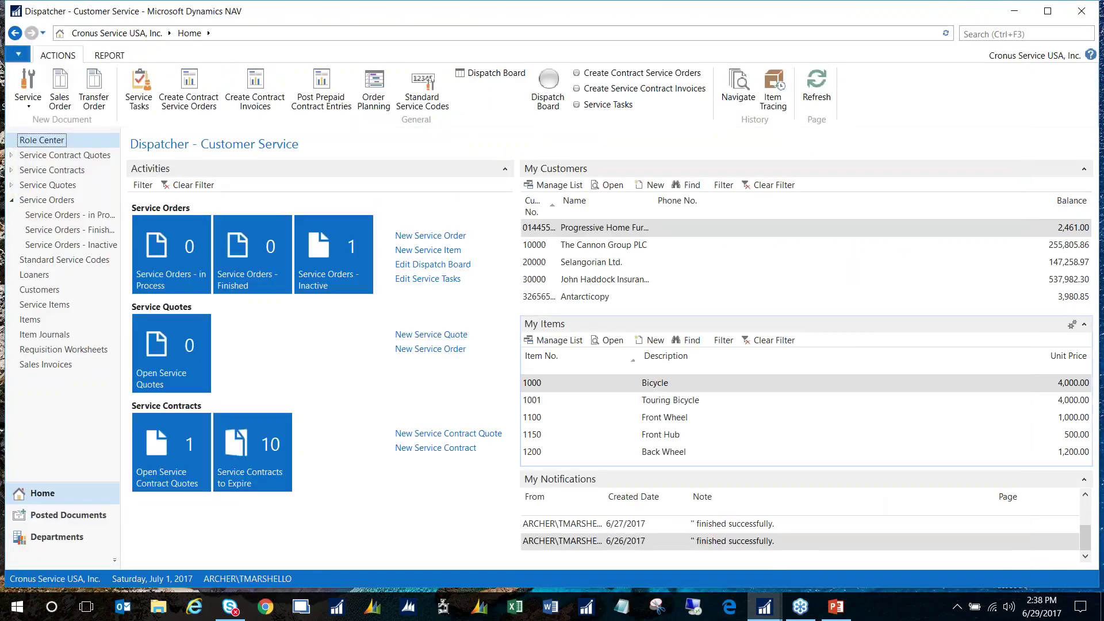
- Open the Forklift's item worksheet from the Service Tasks and set its fault area code to 9 (Hydraulics)
click(607, 104)
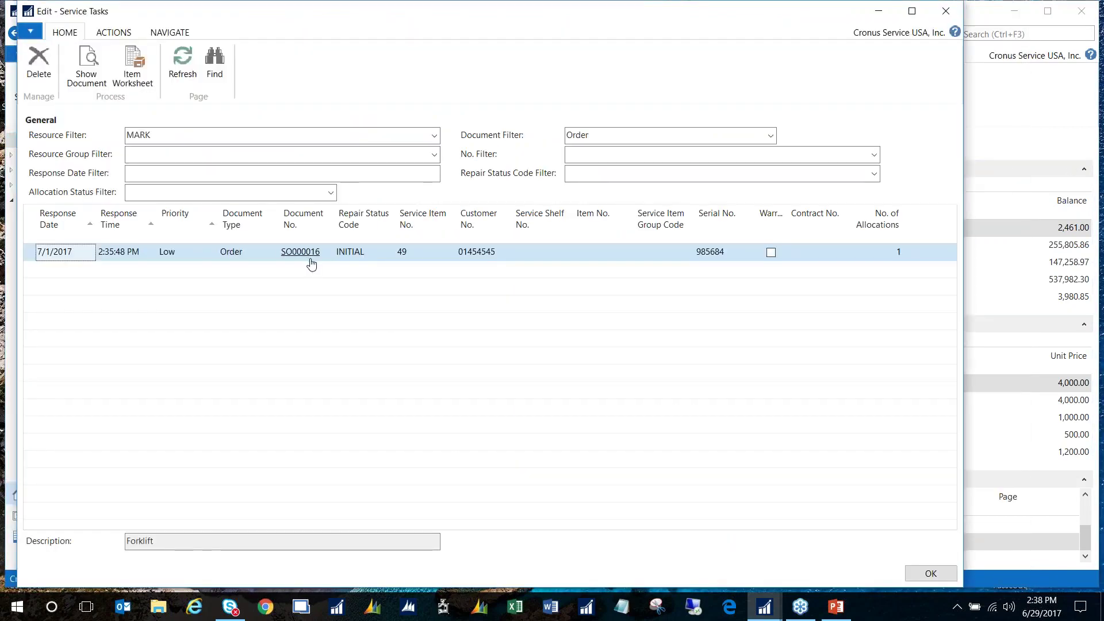
click(132, 67)
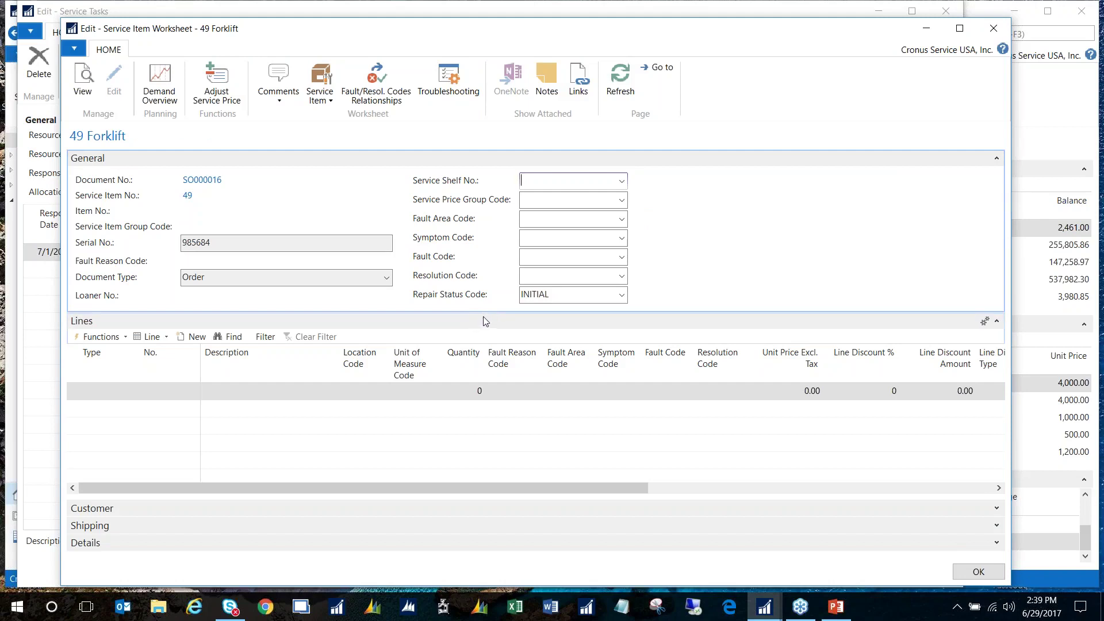
mouse_move(457, 225)
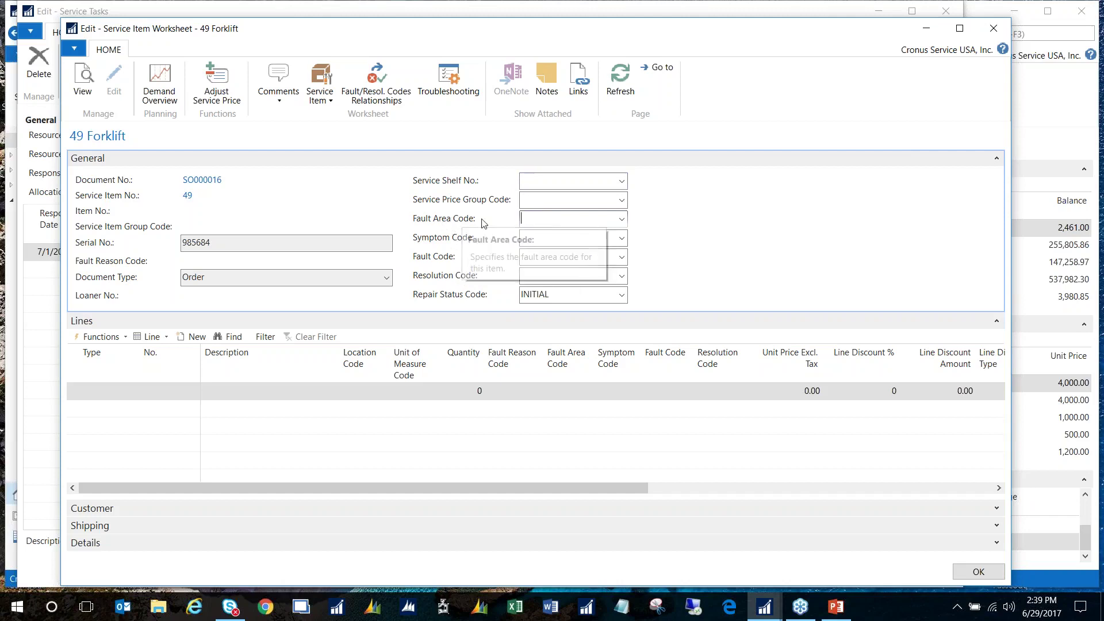
click(624, 222)
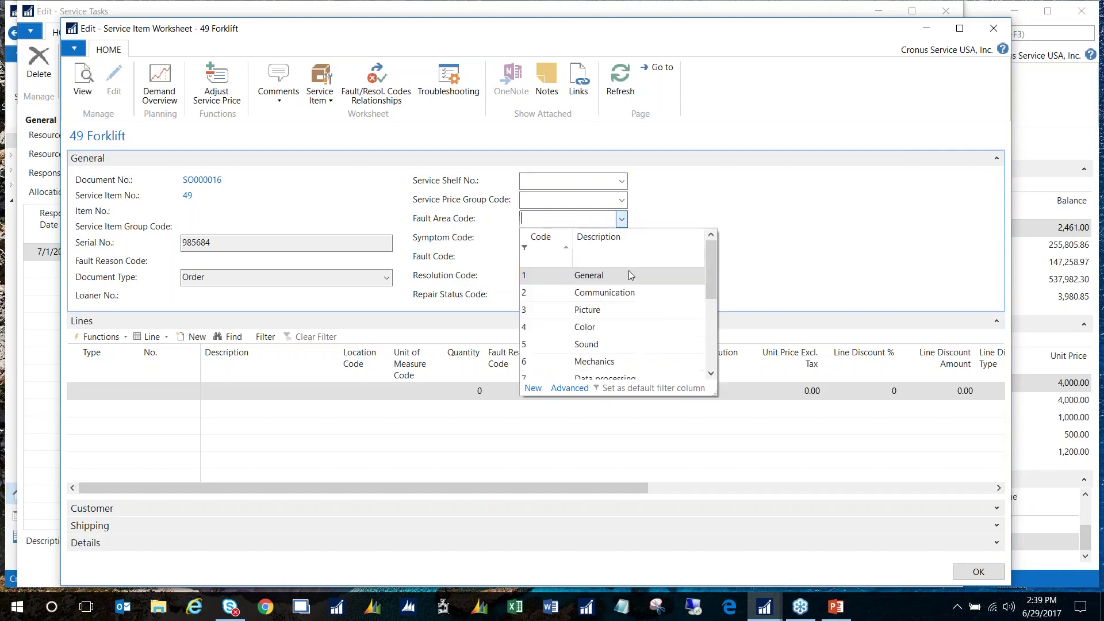
drag(712, 271, 701, 321)
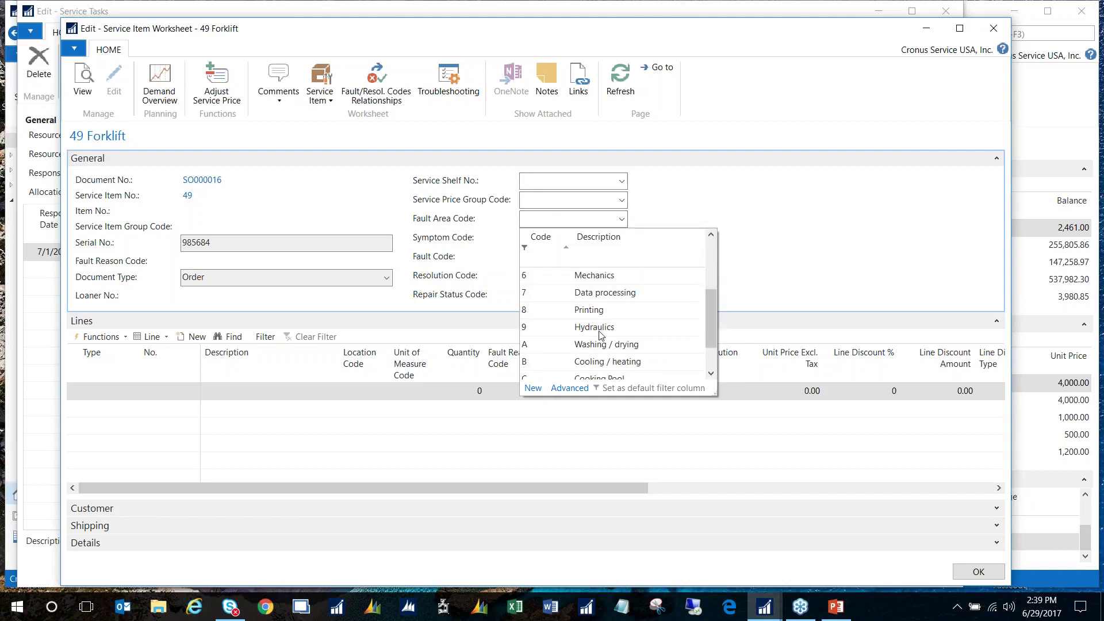
click(582, 330)
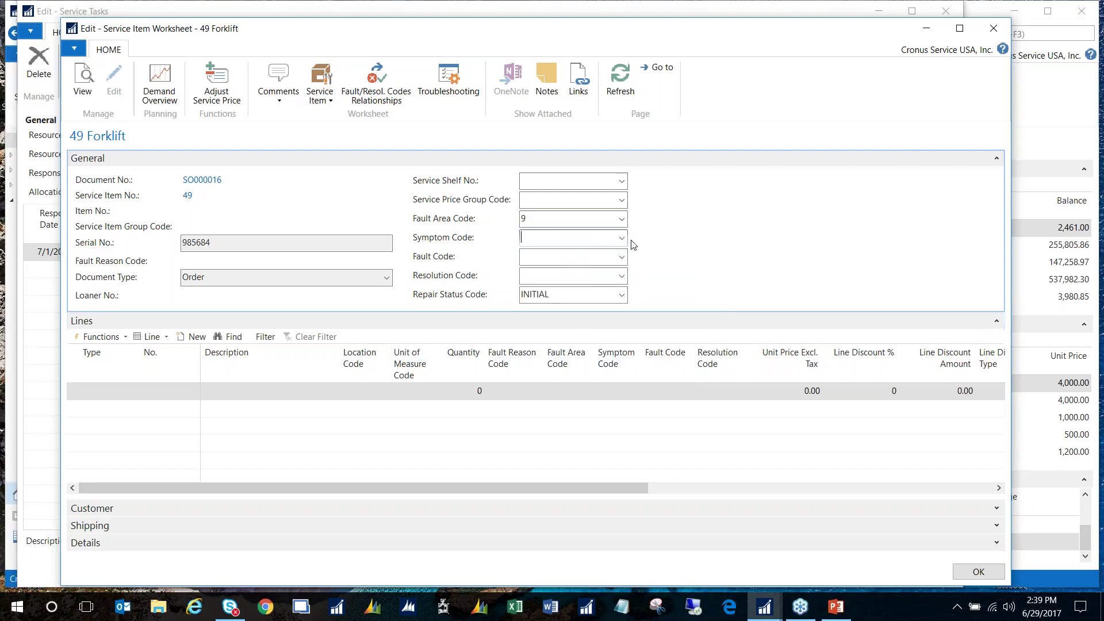
- Set the Forklift's symptom code to 10 (Leak) and its fault code to HLL (Hydraulic Lift Leak)
click(622, 238)
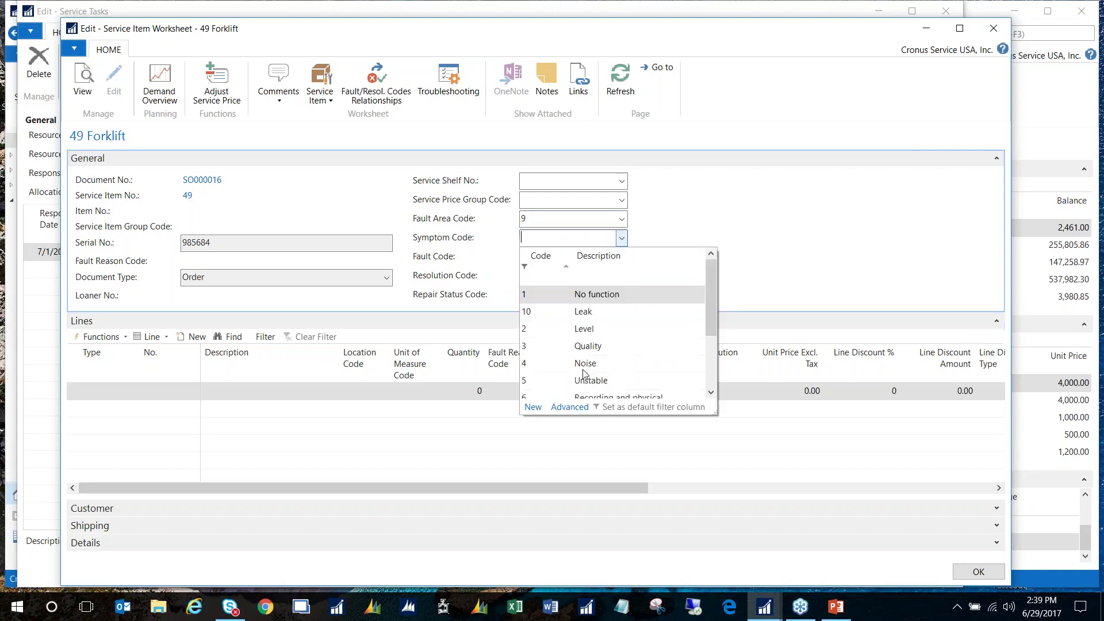
click(597, 318)
click(596, 316)
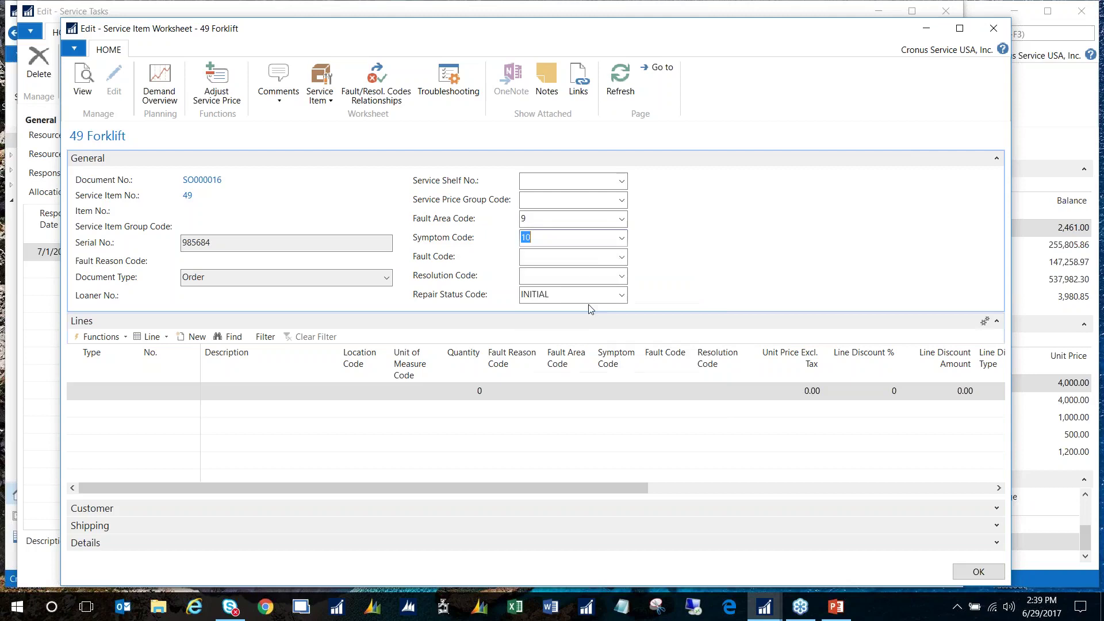
click(621, 257)
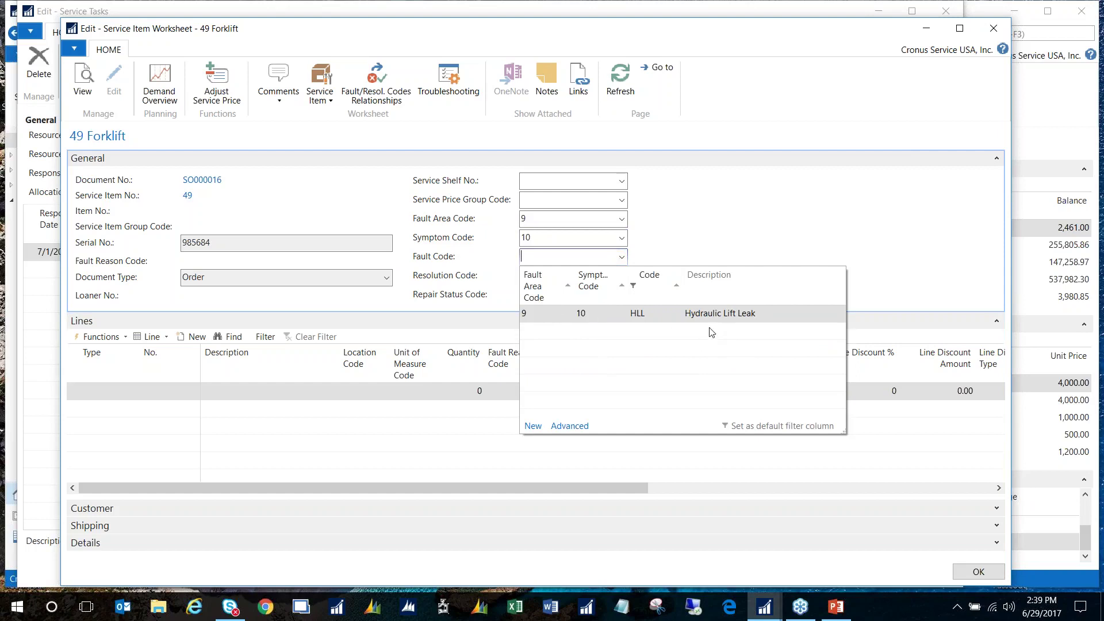
click(650, 315)
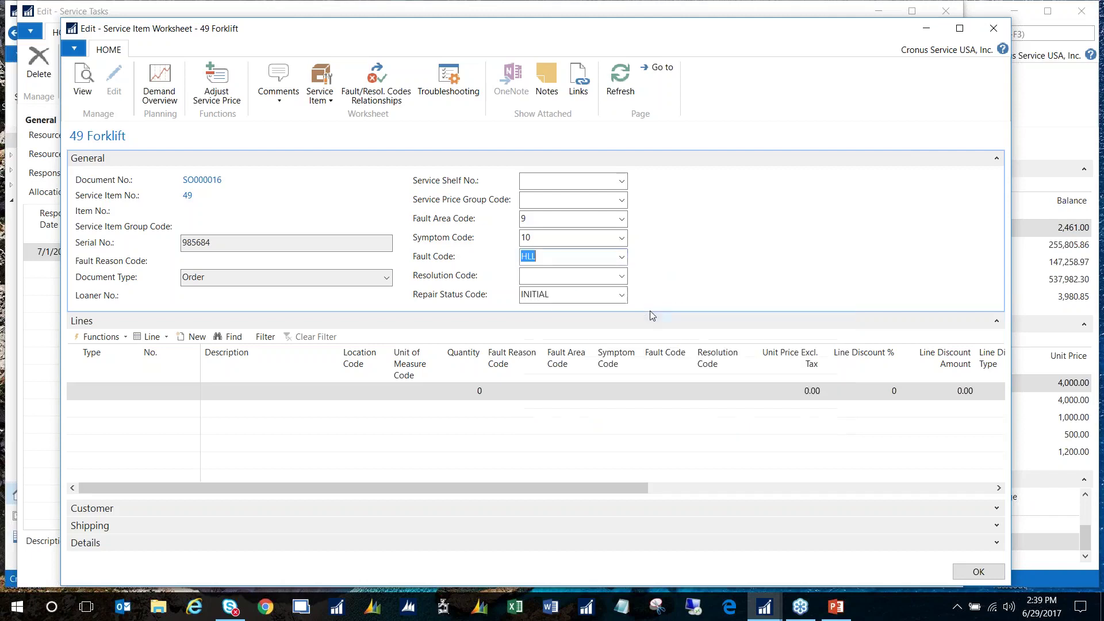
click(576, 277)
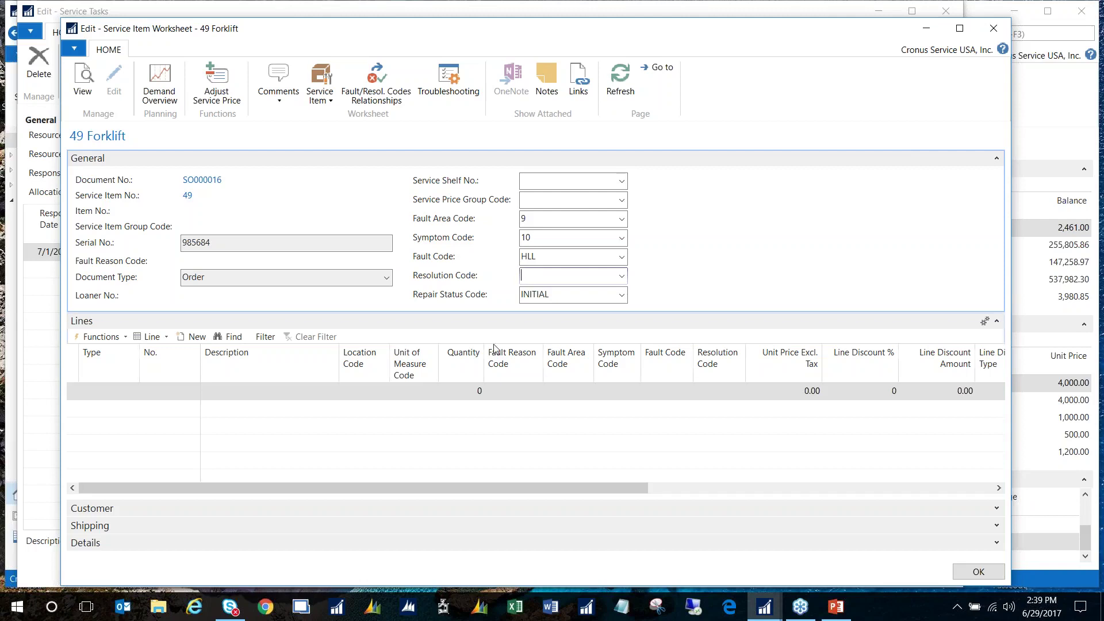
- Set the Forklift's repair status code to IN PROCESS in the service item worksheet
click(109, 393)
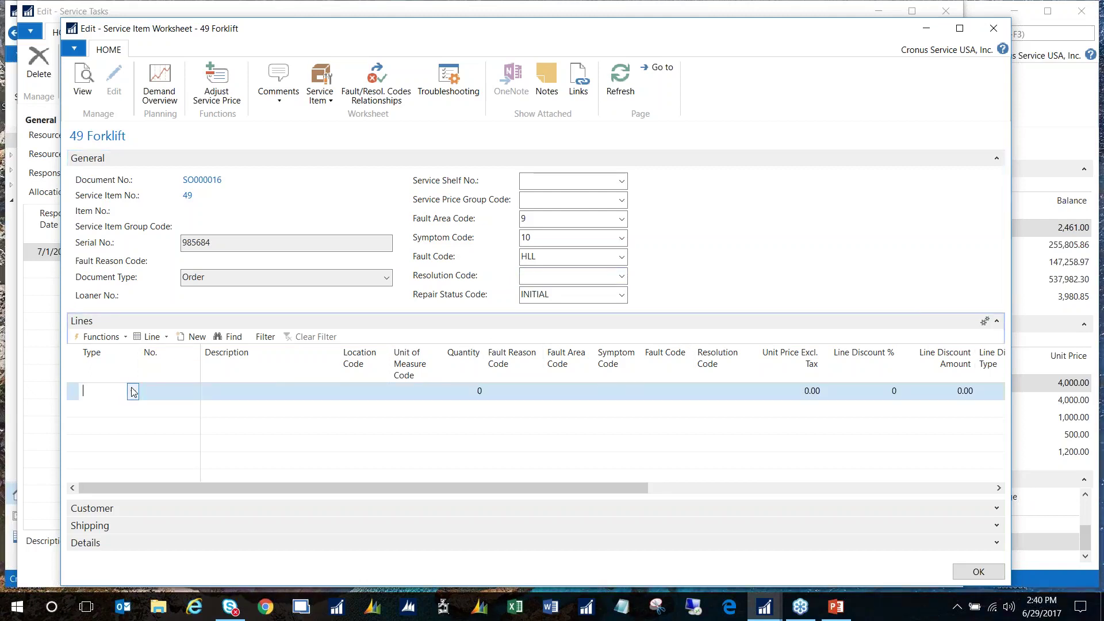
click(132, 392)
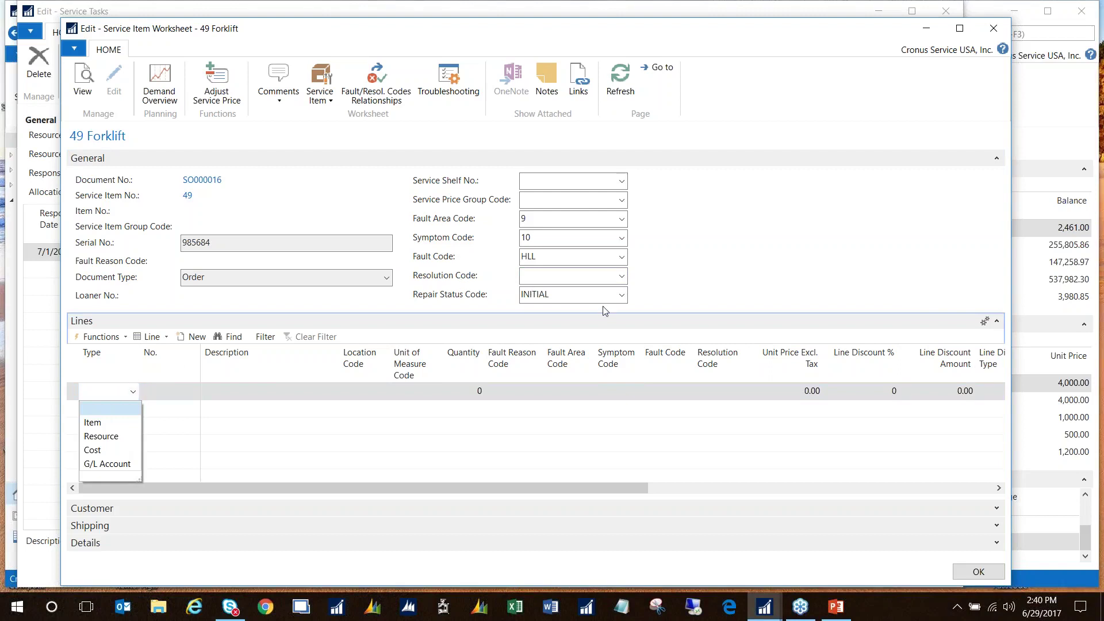
key(Escape)
click(622, 298)
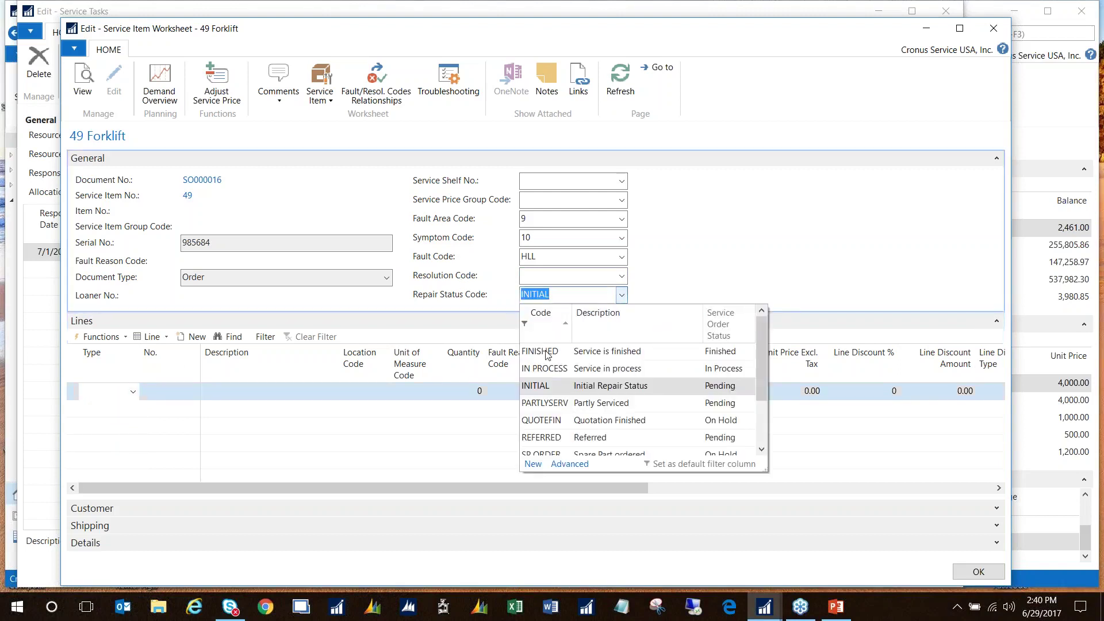
click(575, 367)
- Add an Item line for the Gasket, number 70064, with quantity 1 to the worksheet
click(91, 391)
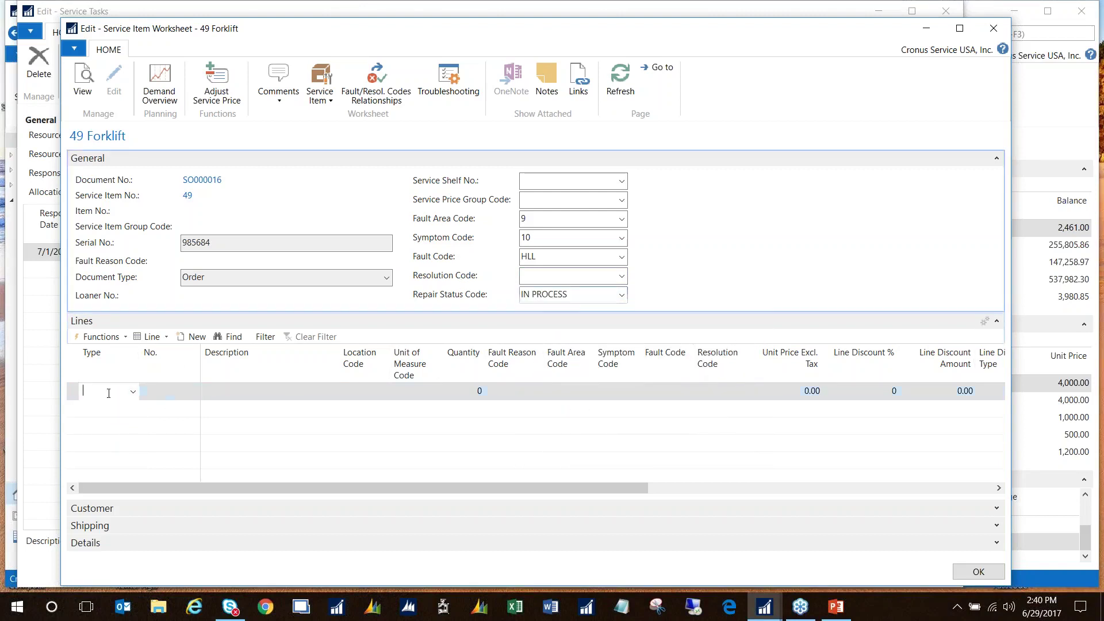
click(133, 394)
click(123, 421)
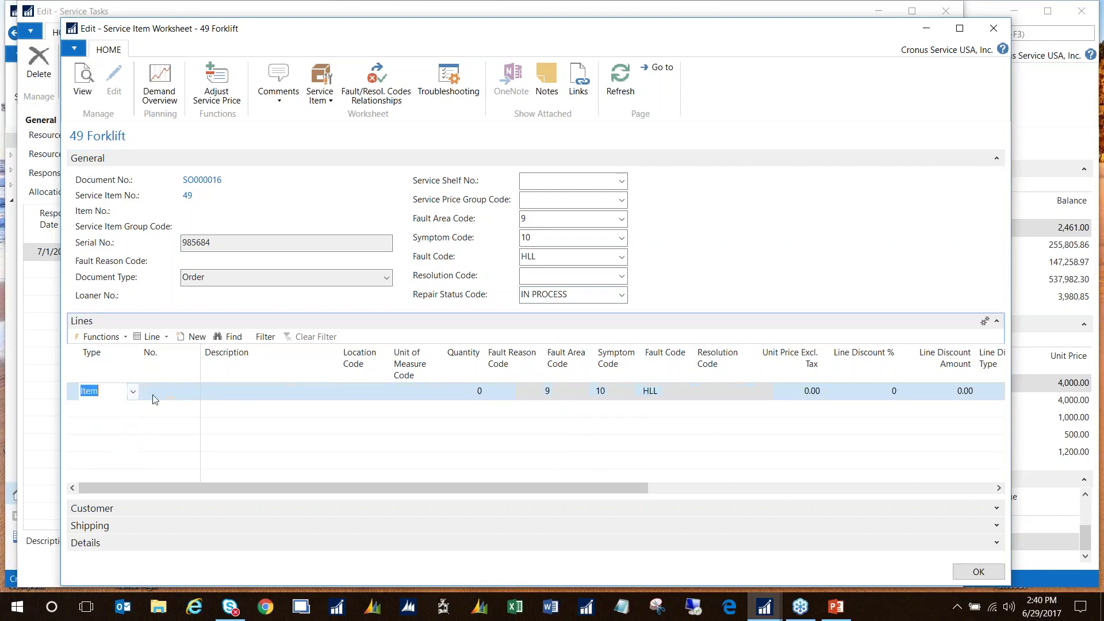
click(173, 391)
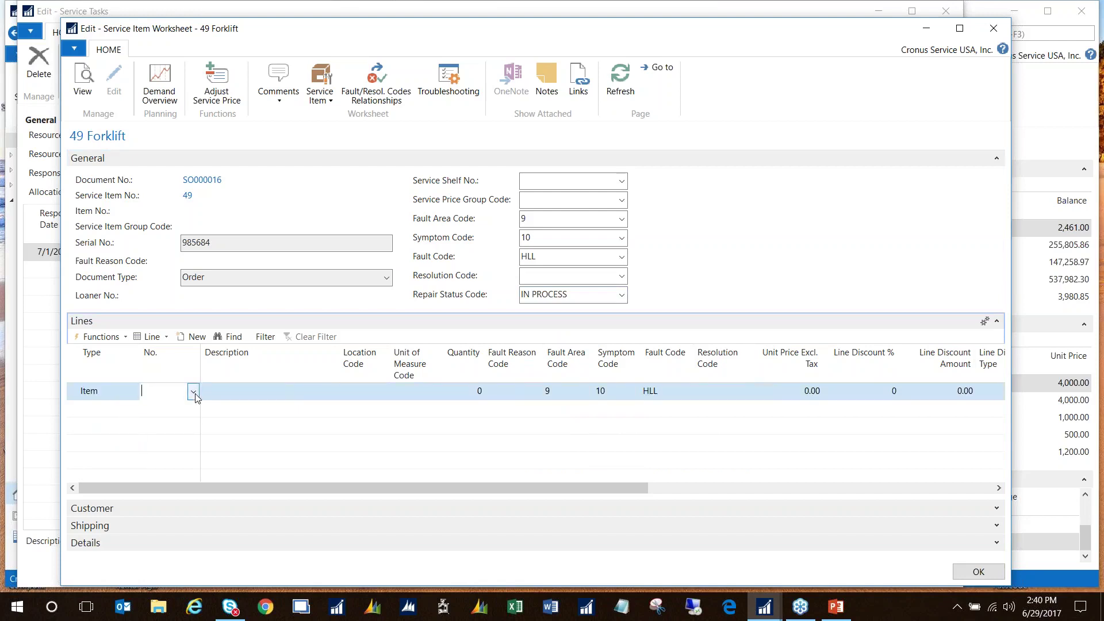
text(gas)
click(235, 453)
key(Tab)
key(Tab)
key(Tab)
key(Tab)
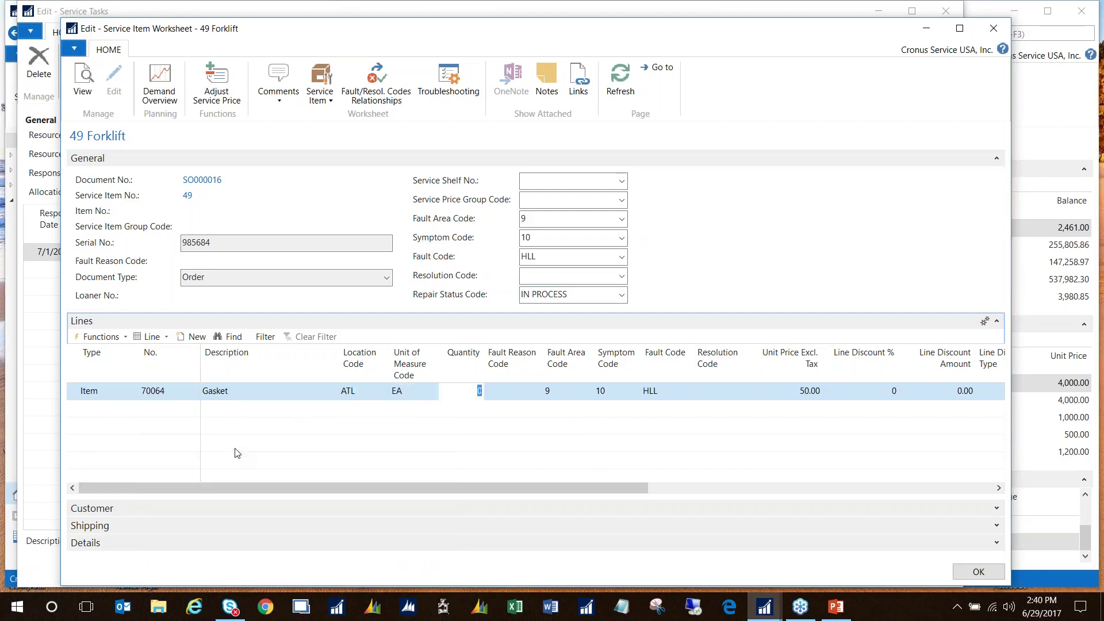
text(1)
- Add a Resource line for the allocated technician with a quantity of 2 hours
click(113, 409)
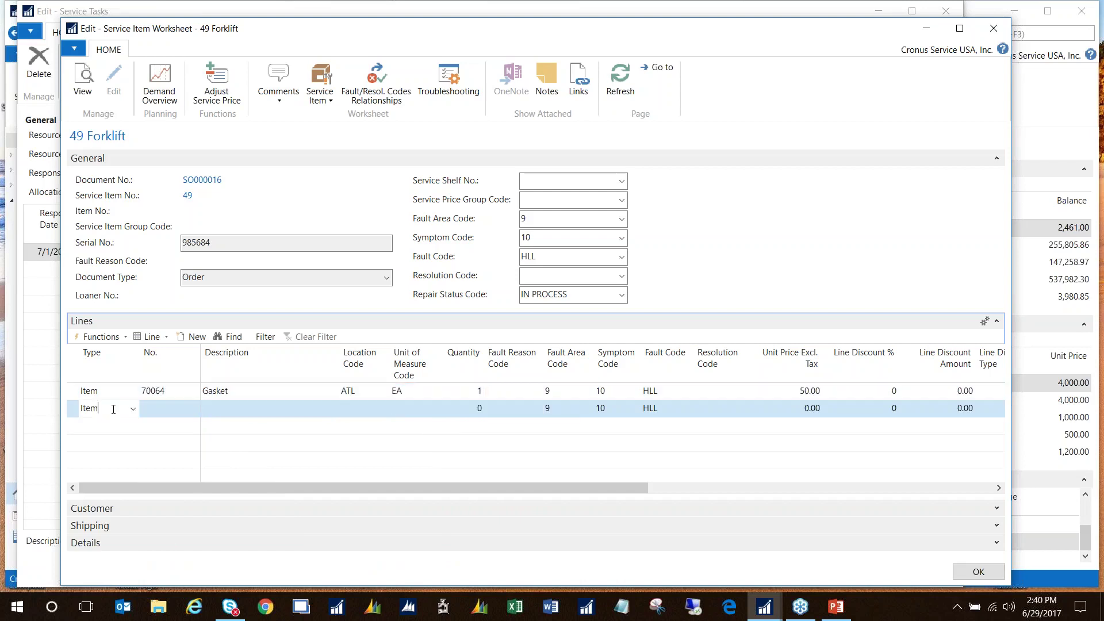
click(133, 409)
click(97, 452)
click(192, 408)
click(194, 408)
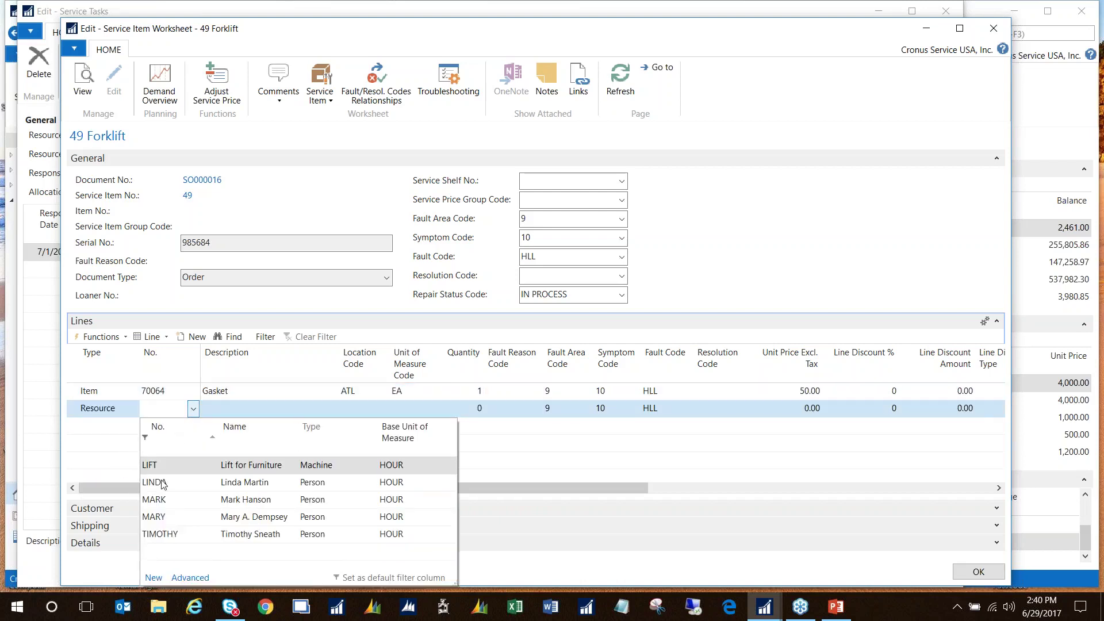
click(155, 501)
key(Tab)
key(Tab)
key(Tab)
key(Tab)
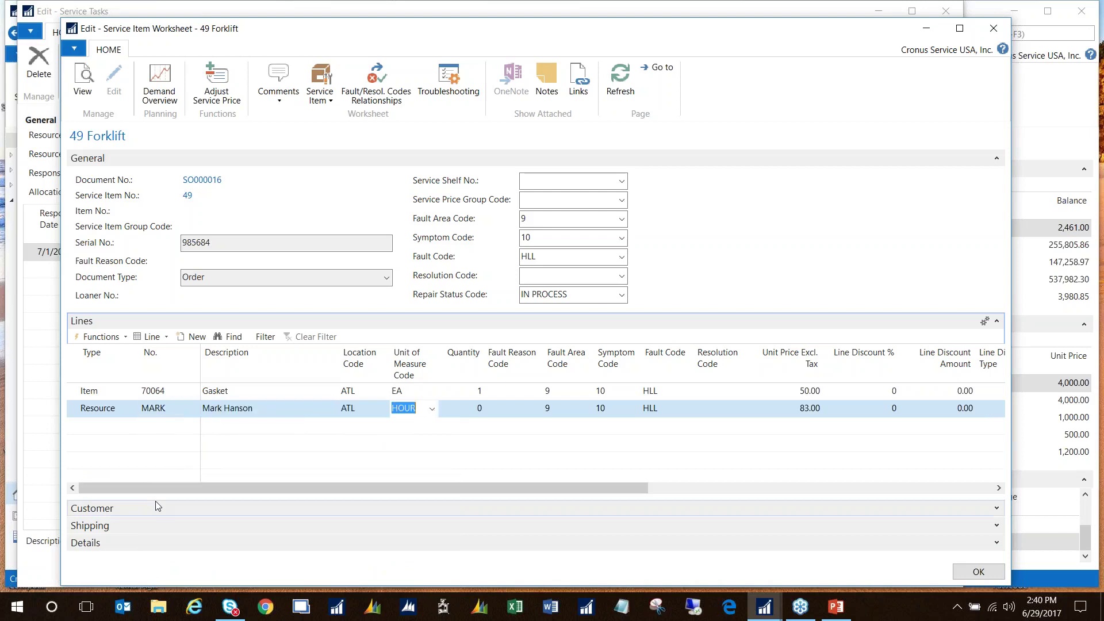
text(1)
key(Tab)
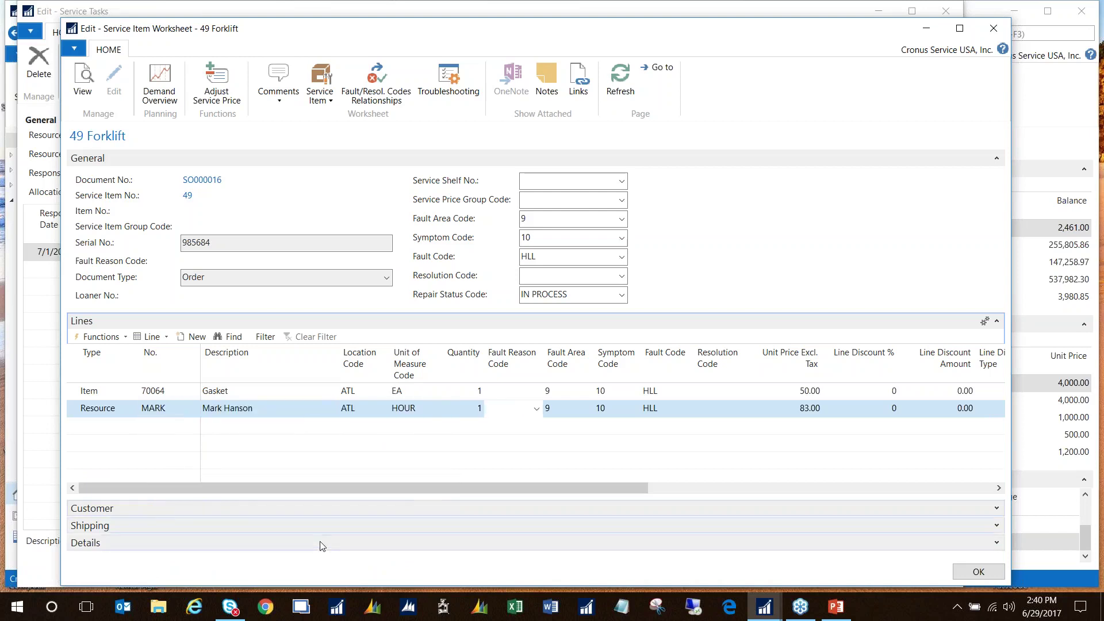
click(473, 409)
text(2)
key(Tab)
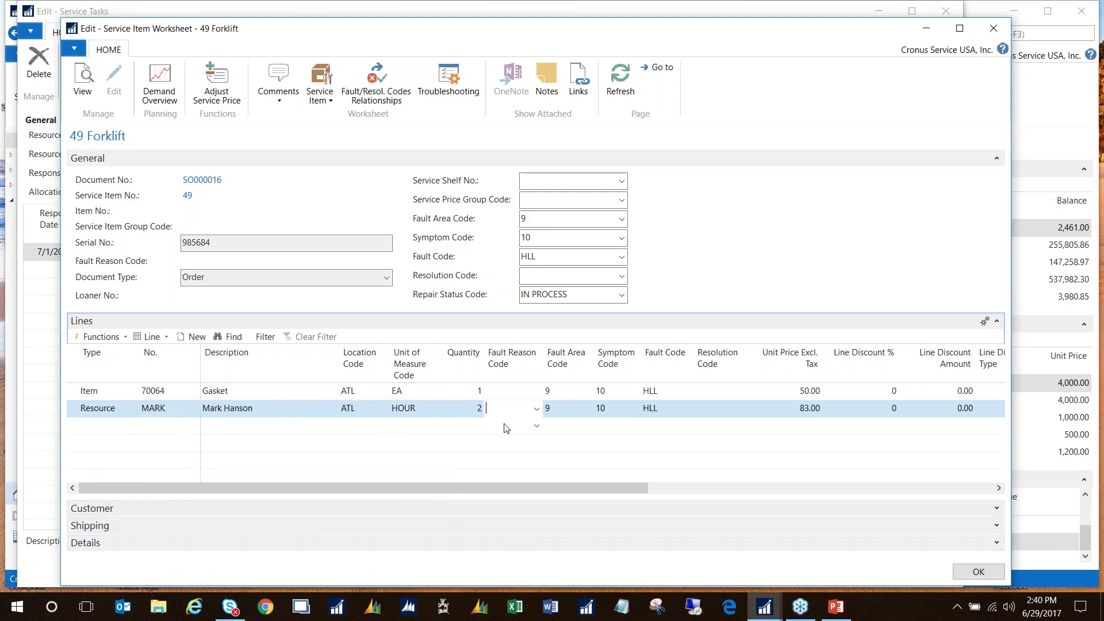
- Review the service lines' amount and warranty columns, set the repair status code to FINISHED, and close the worksheet
drag(586, 487, 833, 499)
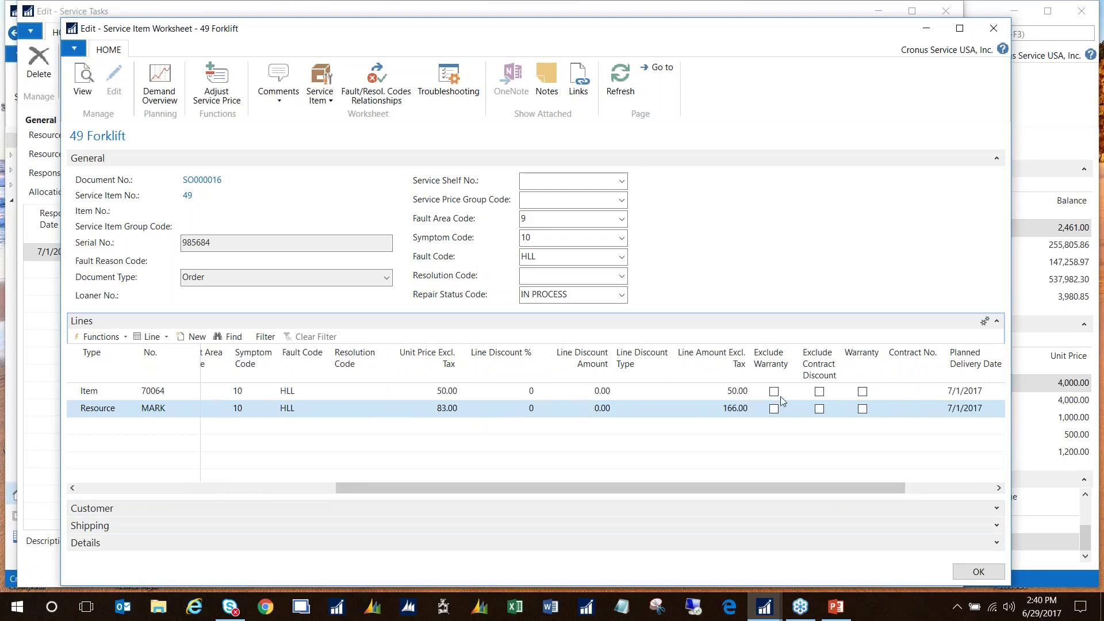
click(622, 295)
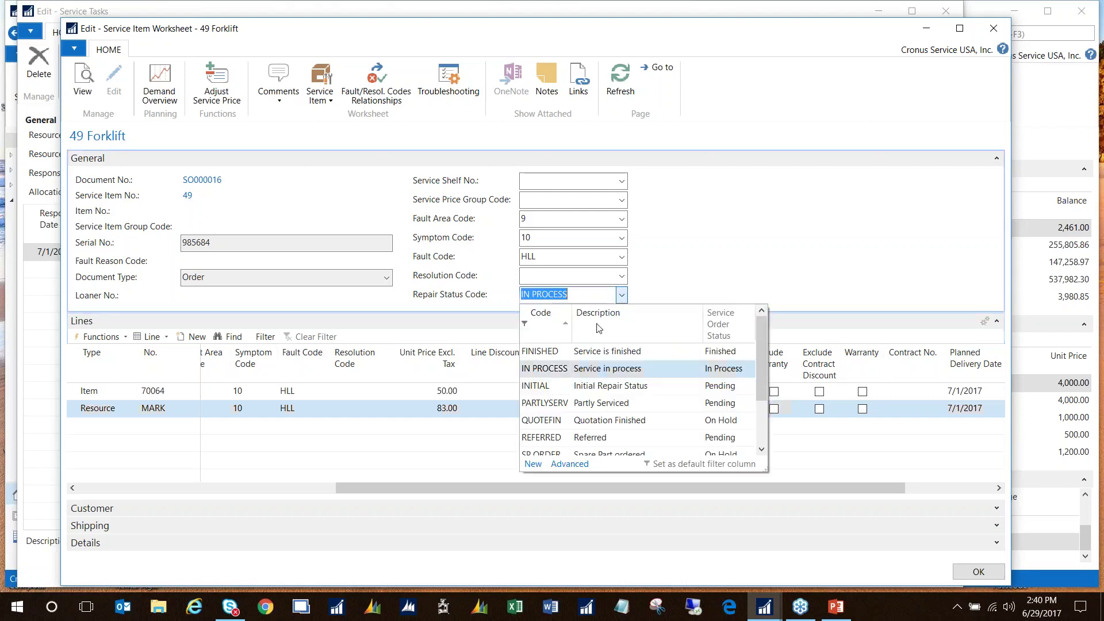
click(538, 353)
click(977, 571)
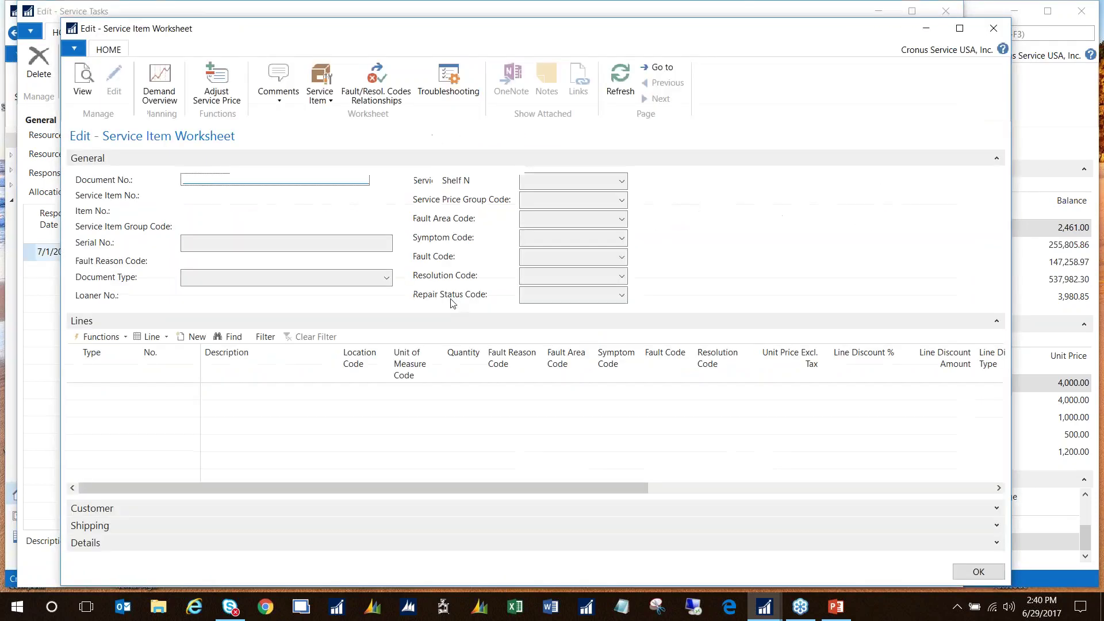
- Set the Forklift's resolution code to 4 (Replaced Gasket) in the reopened item worksheet and return to the Service Tasks
click(623, 277)
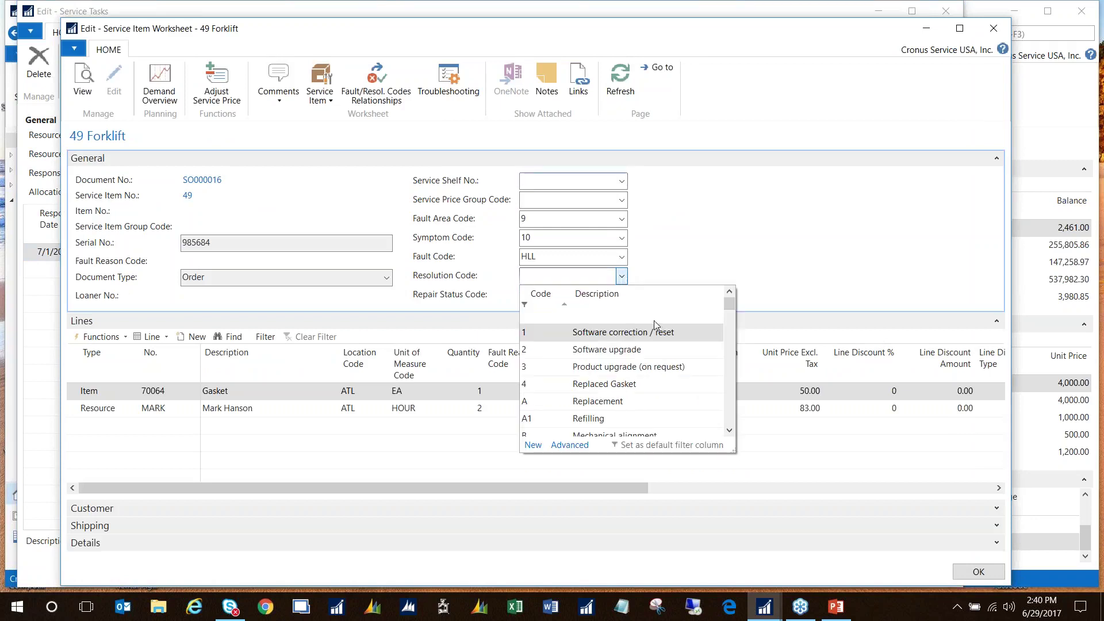
click(623, 384)
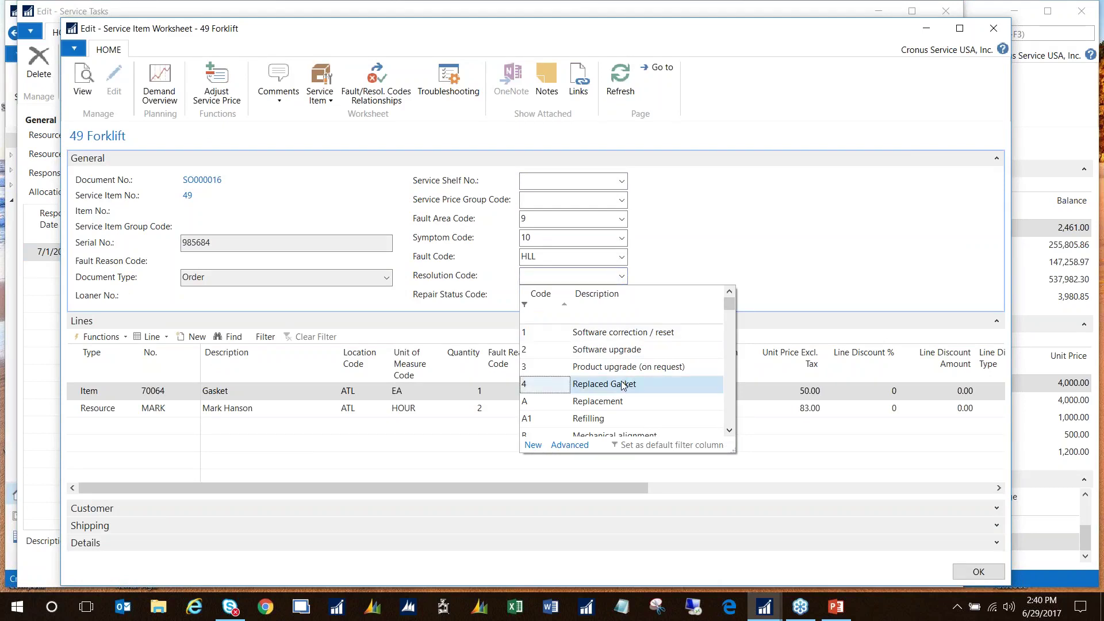
click(621, 386)
key(Tab)
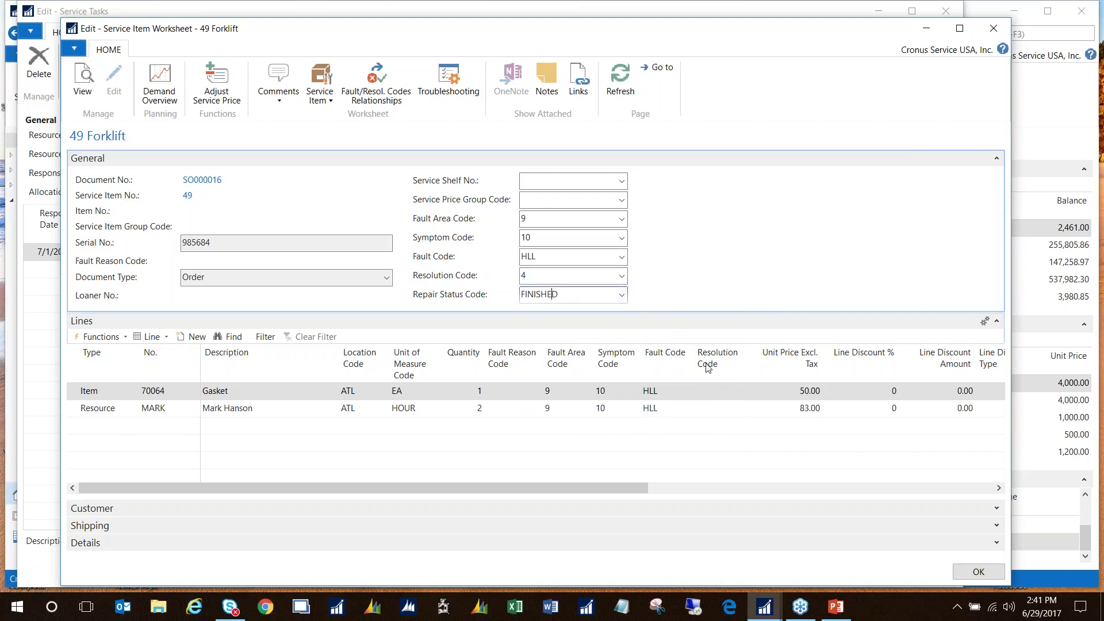
click(991, 573)
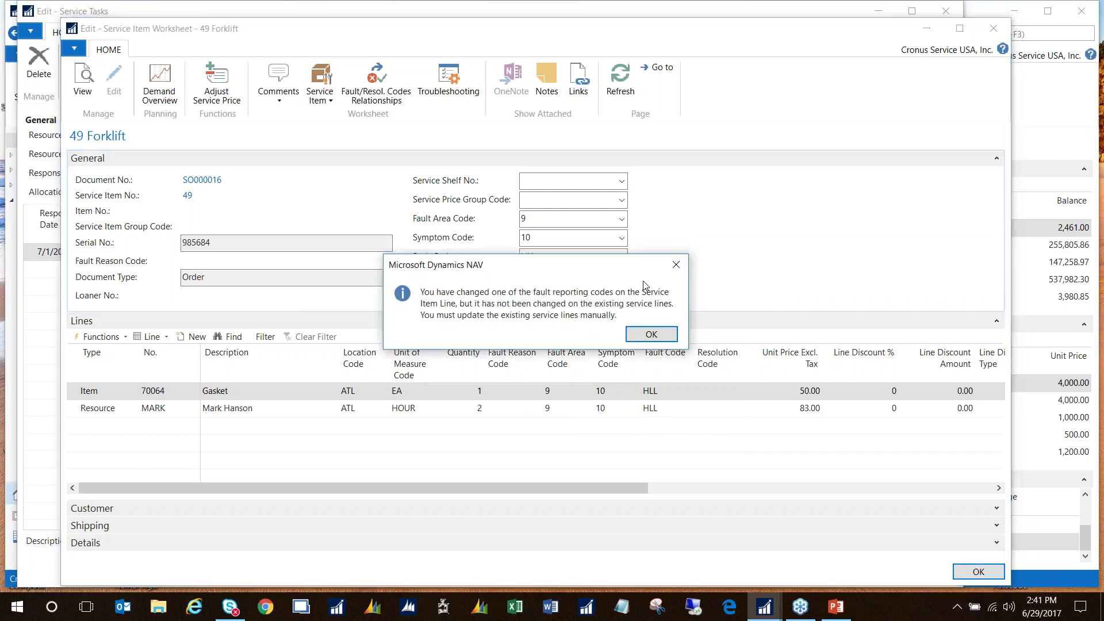
click(651, 334)
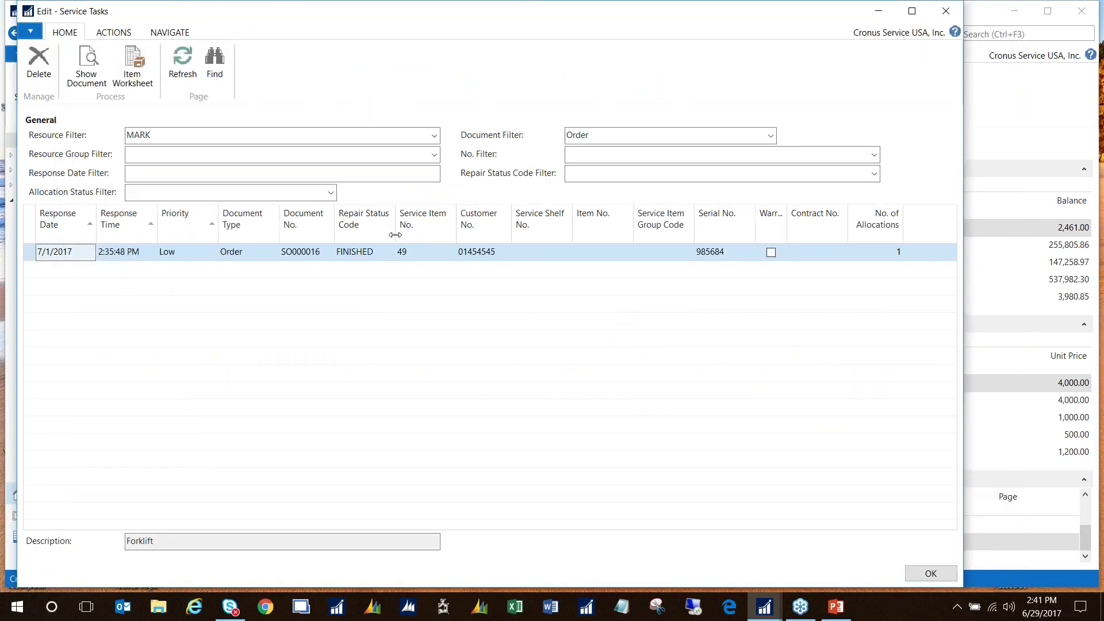
- Close the Service Tasks, open the New Concepts Furniture service order and post it with the Ship and Invoice option
click(950, 19)
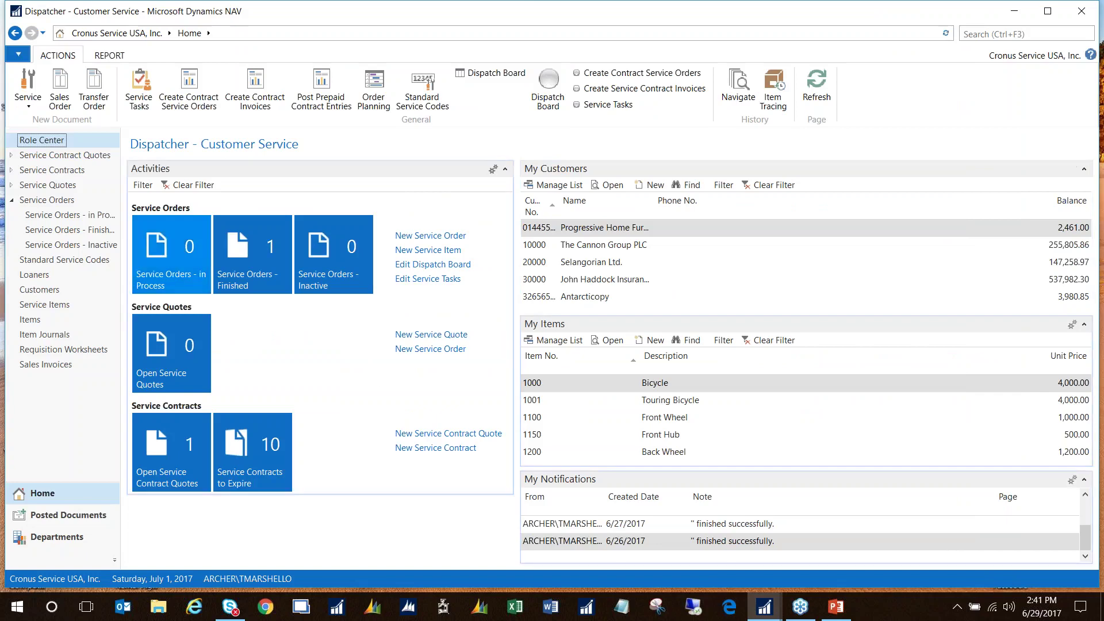
click(57, 200)
double_click(220, 219)
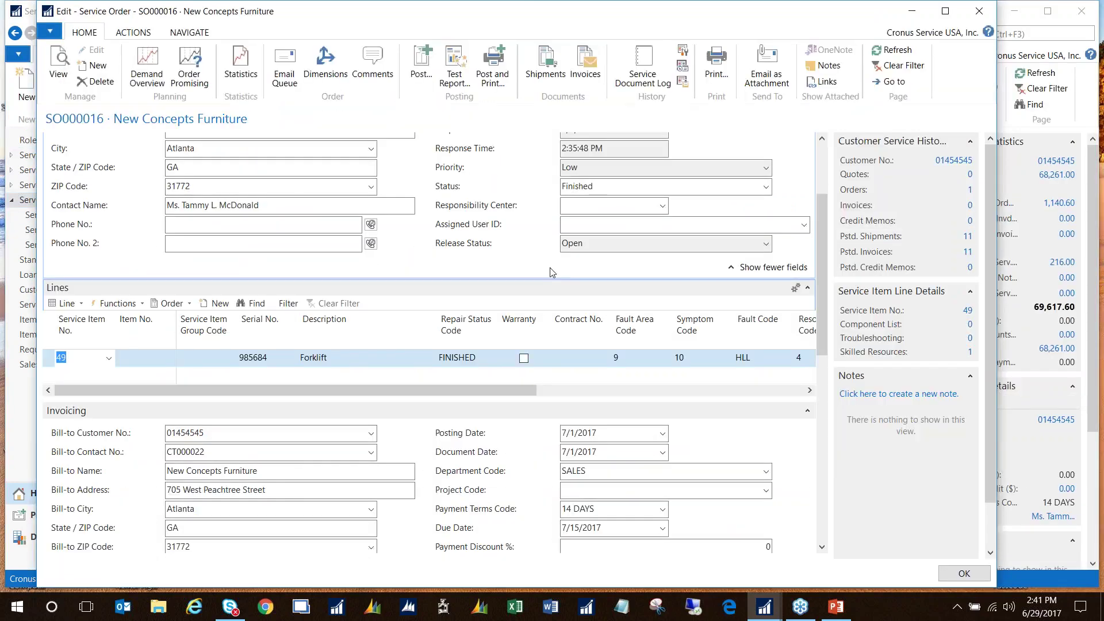
click(427, 66)
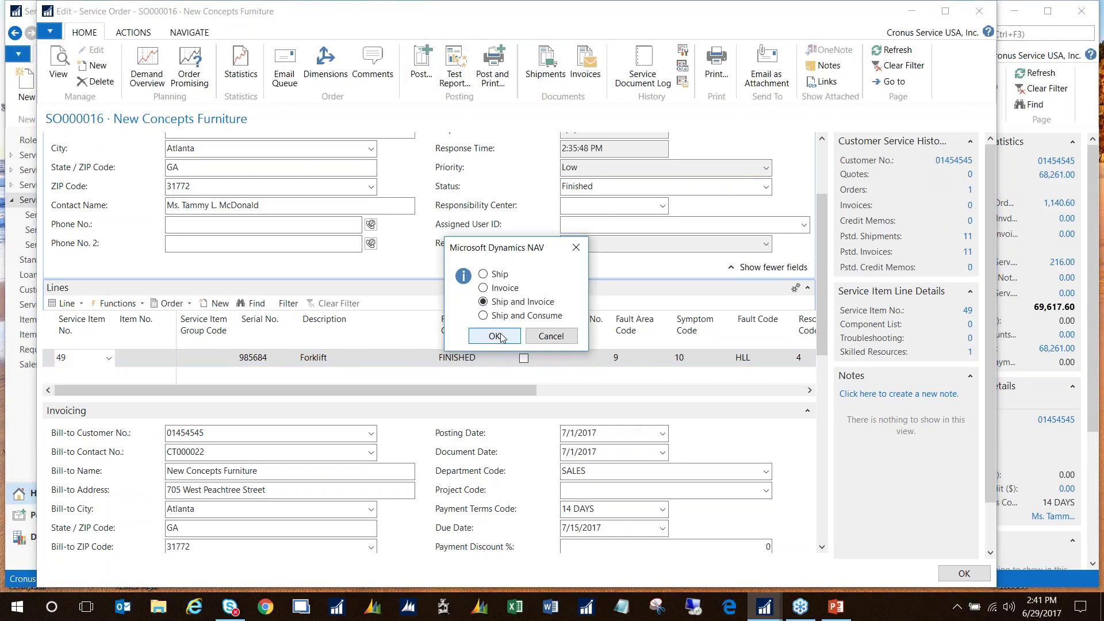
click(495, 336)
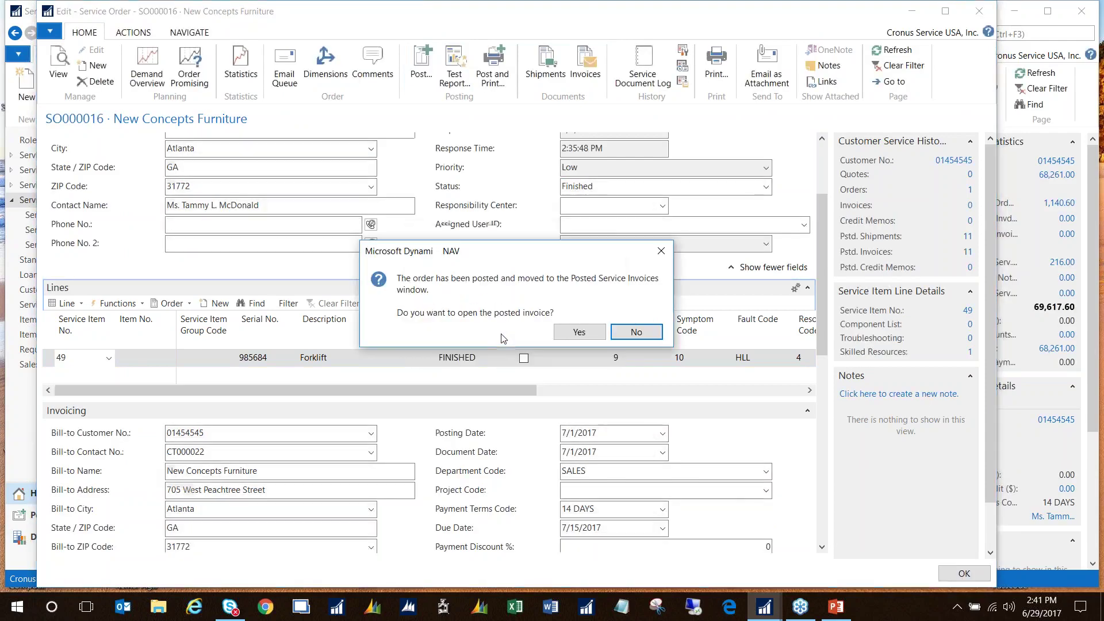
- Open the posted service invoice, preview its printout down to the total, and close the preview and the invoice
click(576, 333)
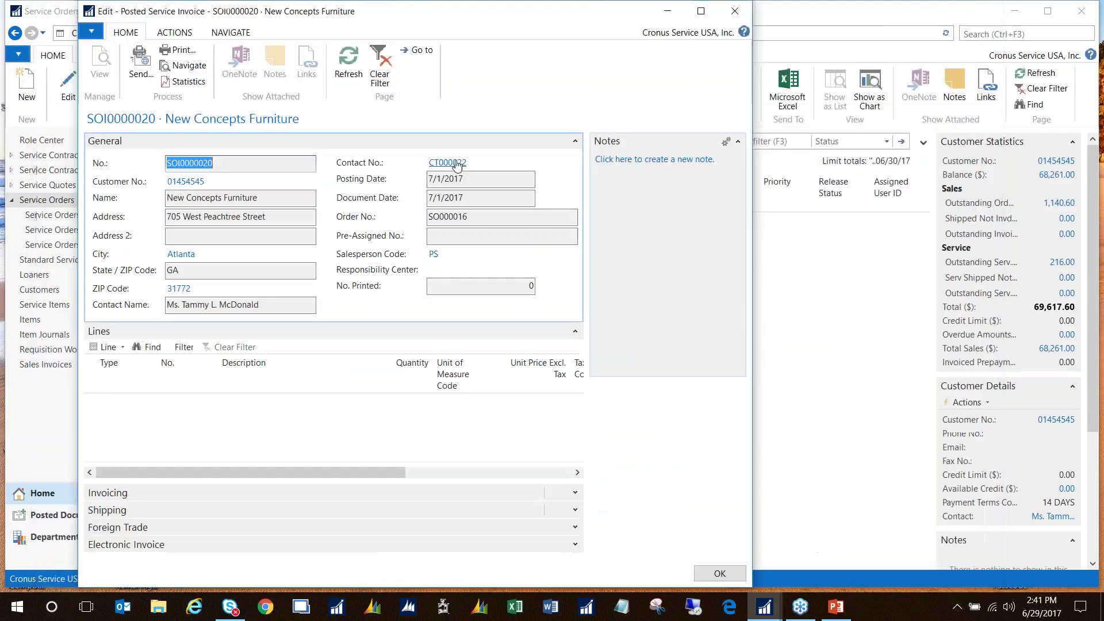
click(179, 50)
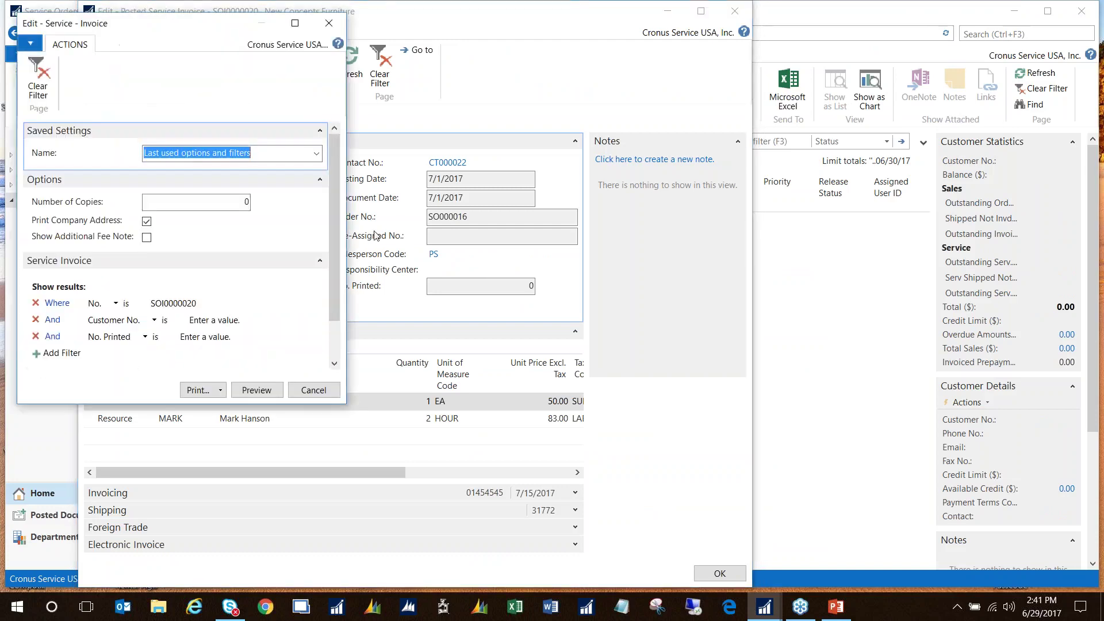
click(257, 390)
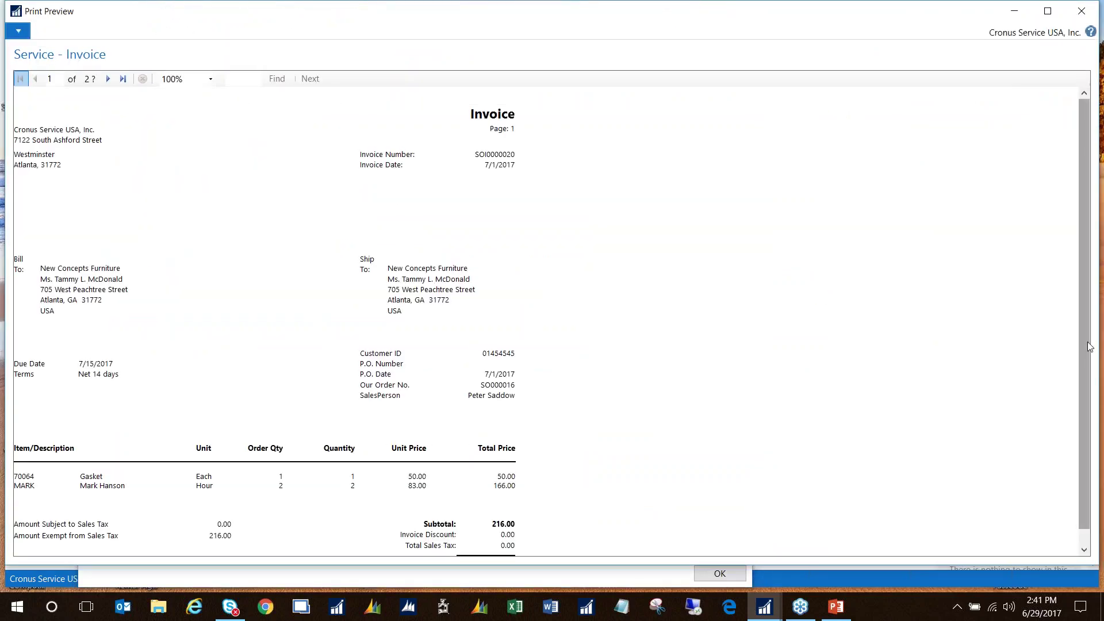
scroll(1088, 346, down, 1)
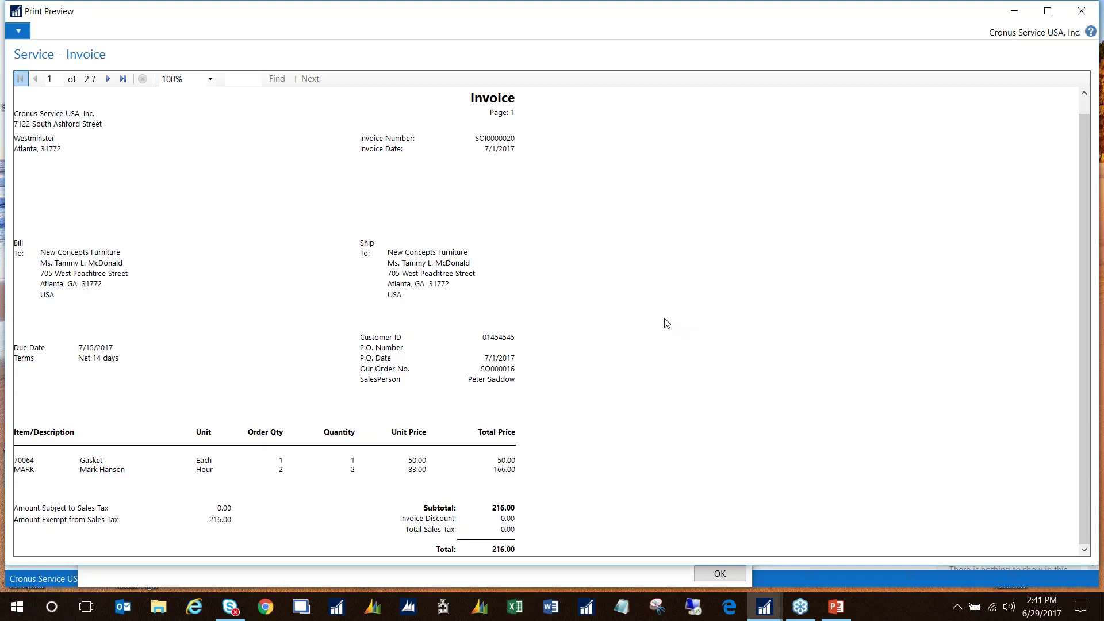
key(Escape)
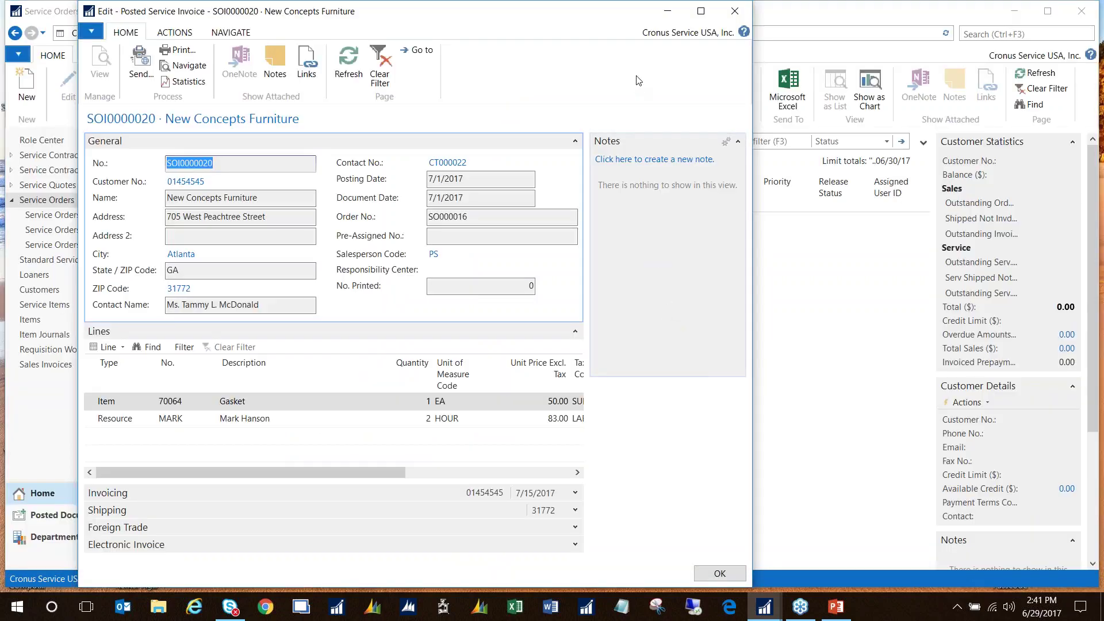
click(733, 14)
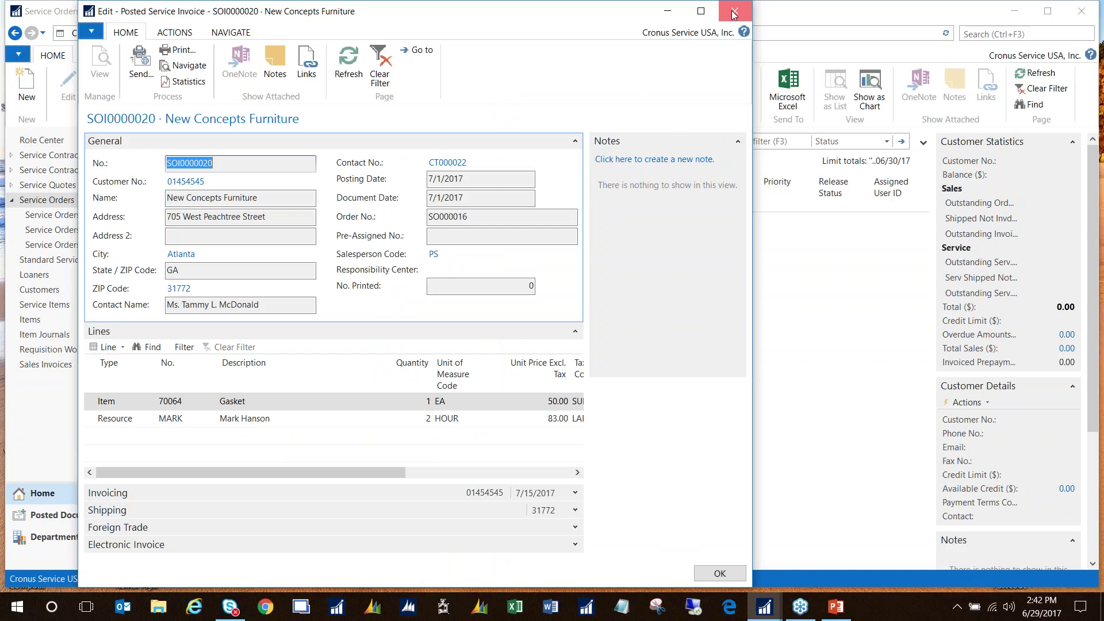
- Switch to the AP-LnLWebinar-Svc-Mgmt presentation in PowerPoint and start the slide show from the Q & A slide
click(837, 607)
click(149, 247)
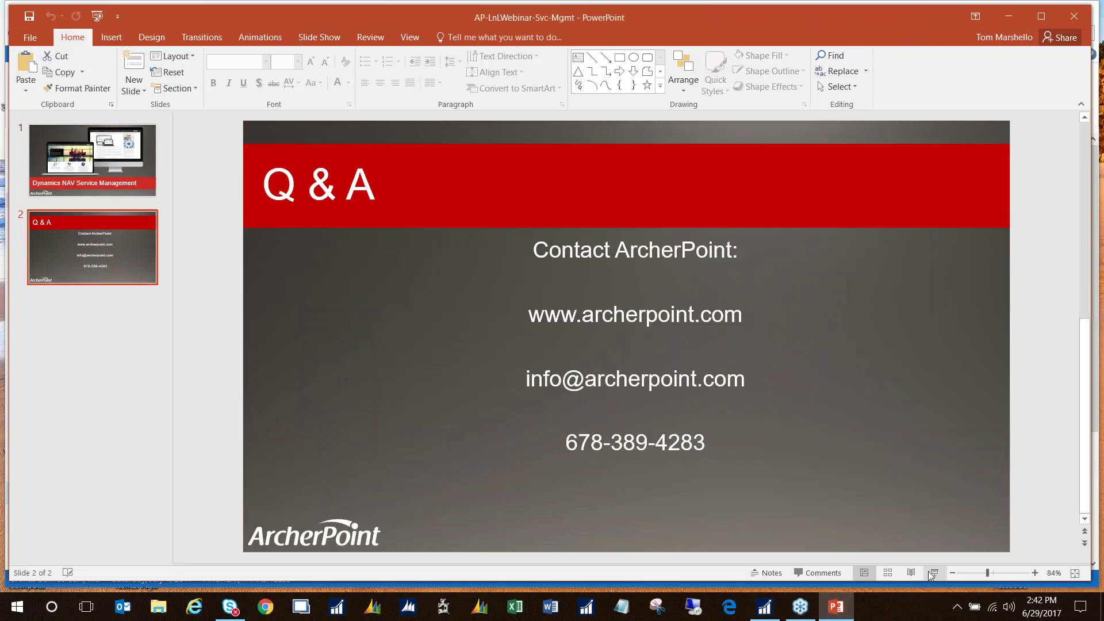
click(932, 573)
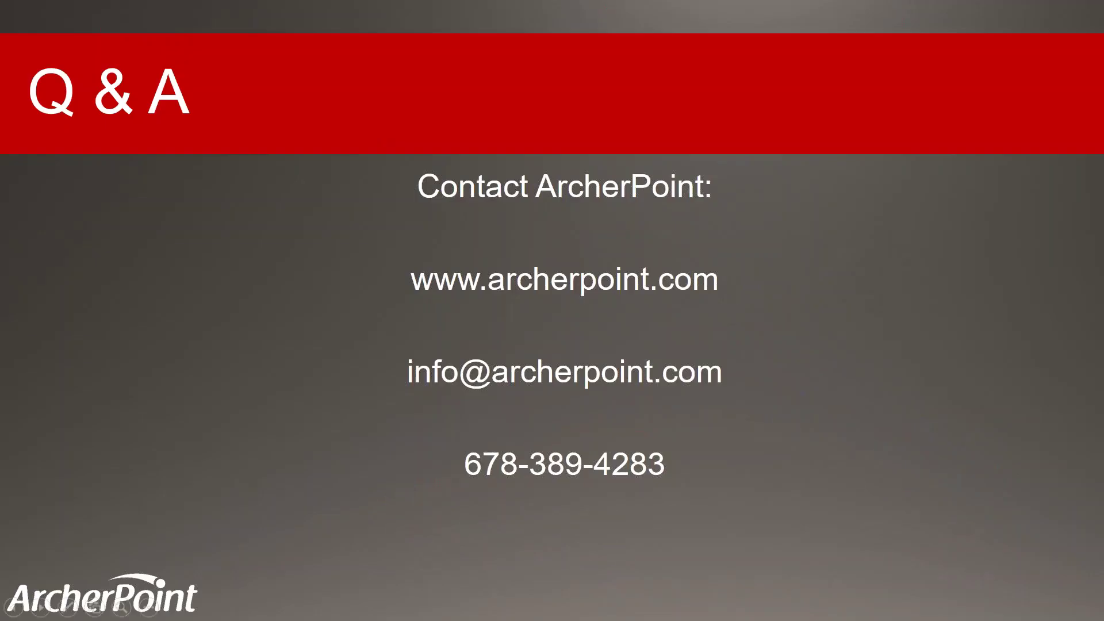